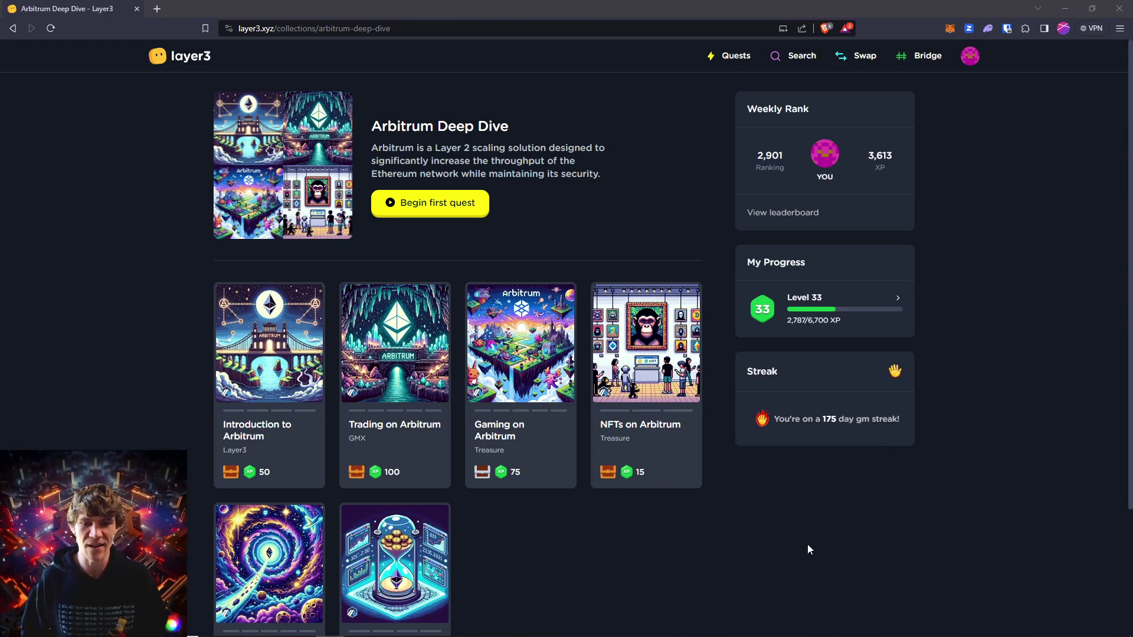
- Scroll through the Arbitrum Deep Dive collection to review its quests
scroll(807, 544, down, 3)
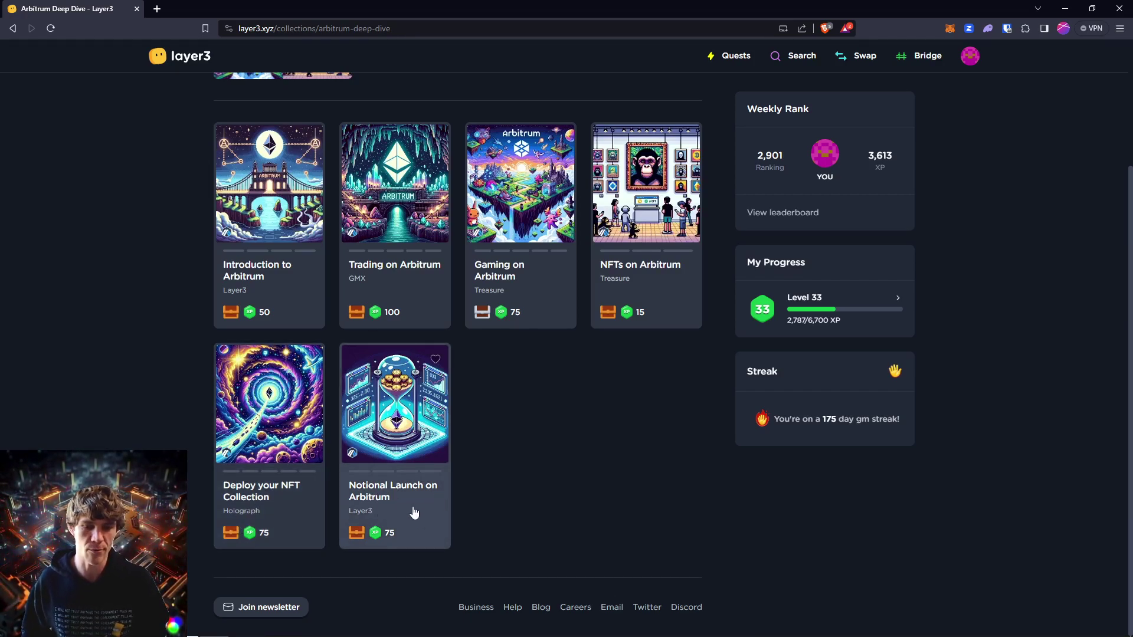
scroll(562, 253, up, 3)
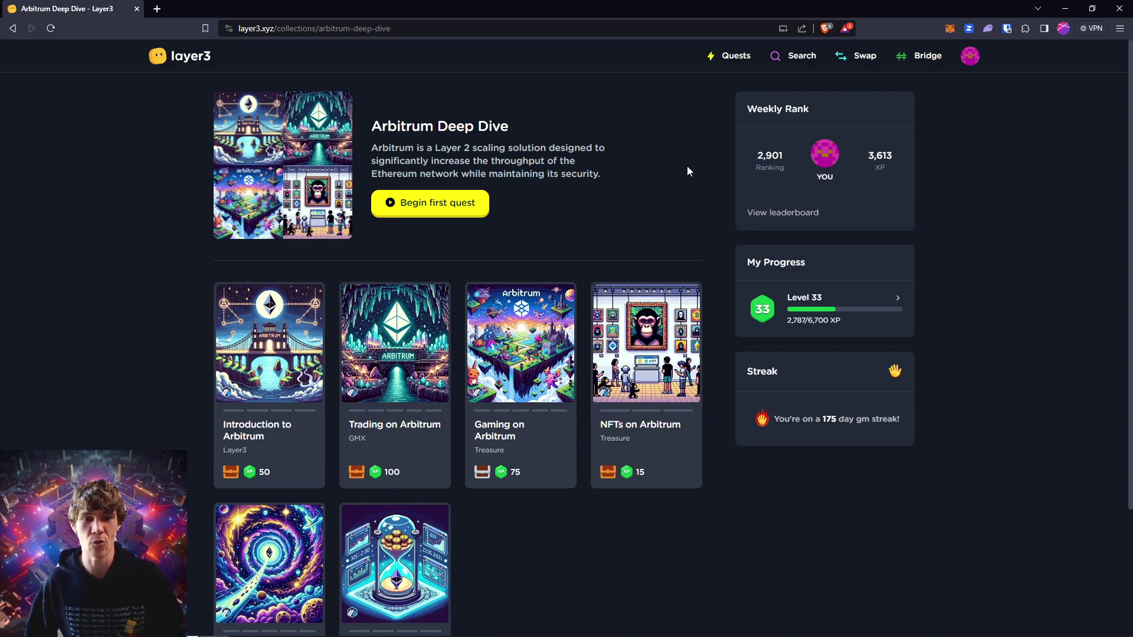
scroll(690, 165, down, 3)
scroll(707, 127, up, 3)
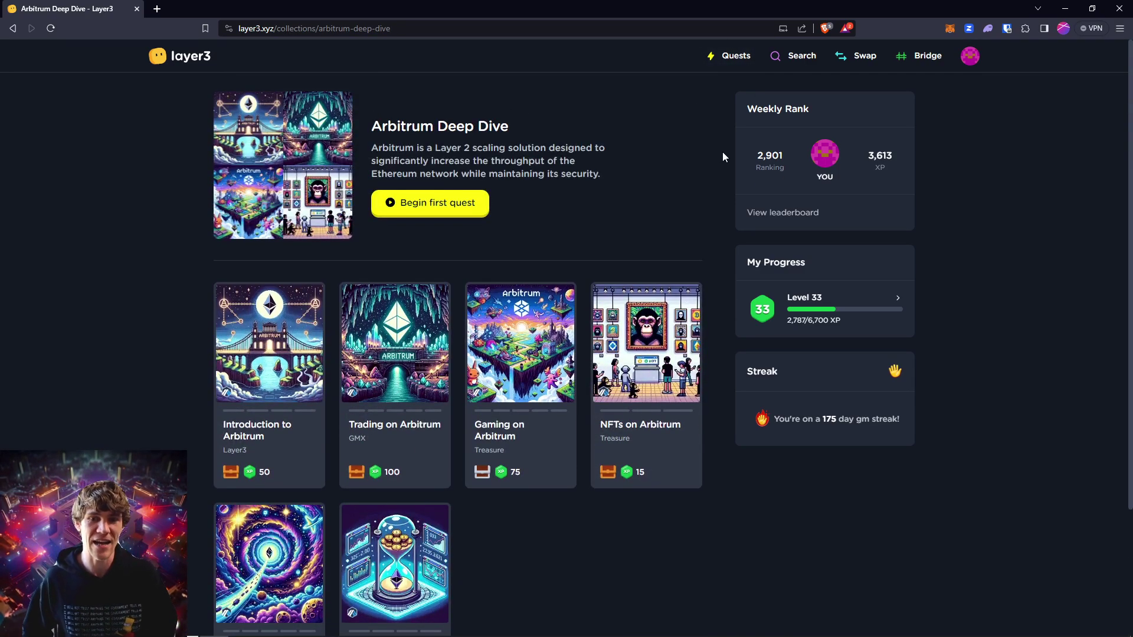
- Begin Introduction to Arbitrum and continue through its four slides and the funds check
click(236, 387)
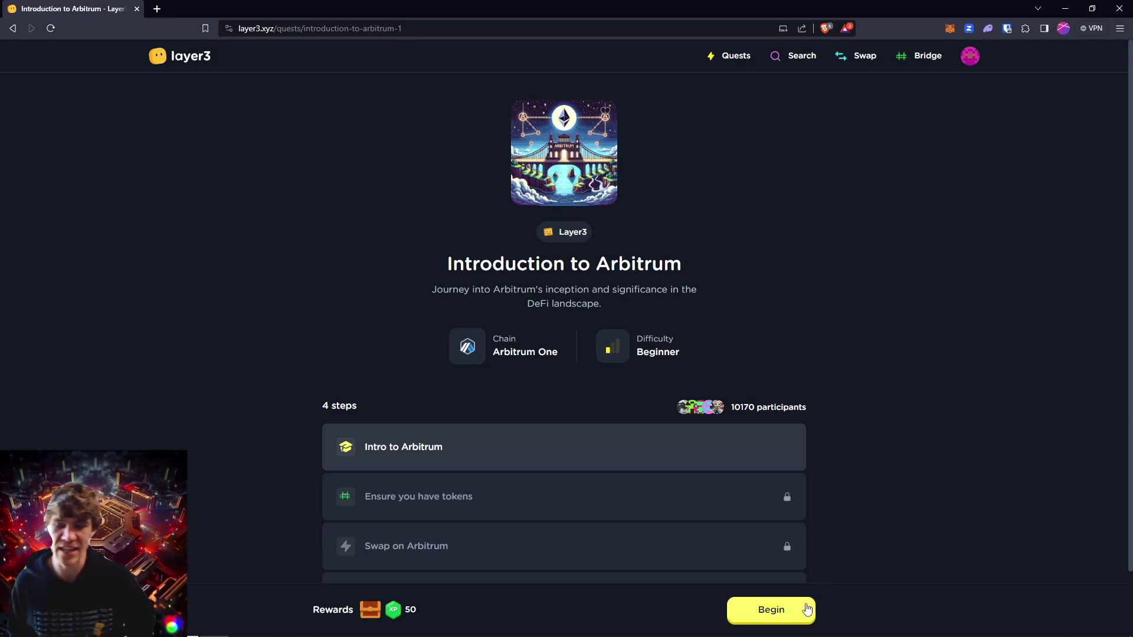
click(806, 611)
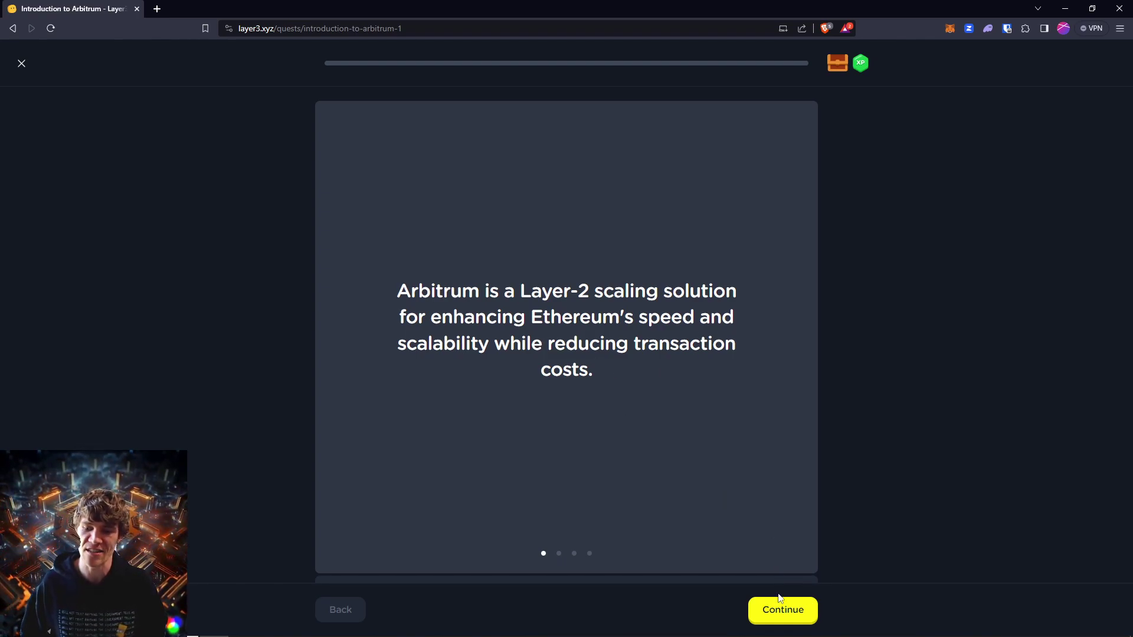
click(806, 610)
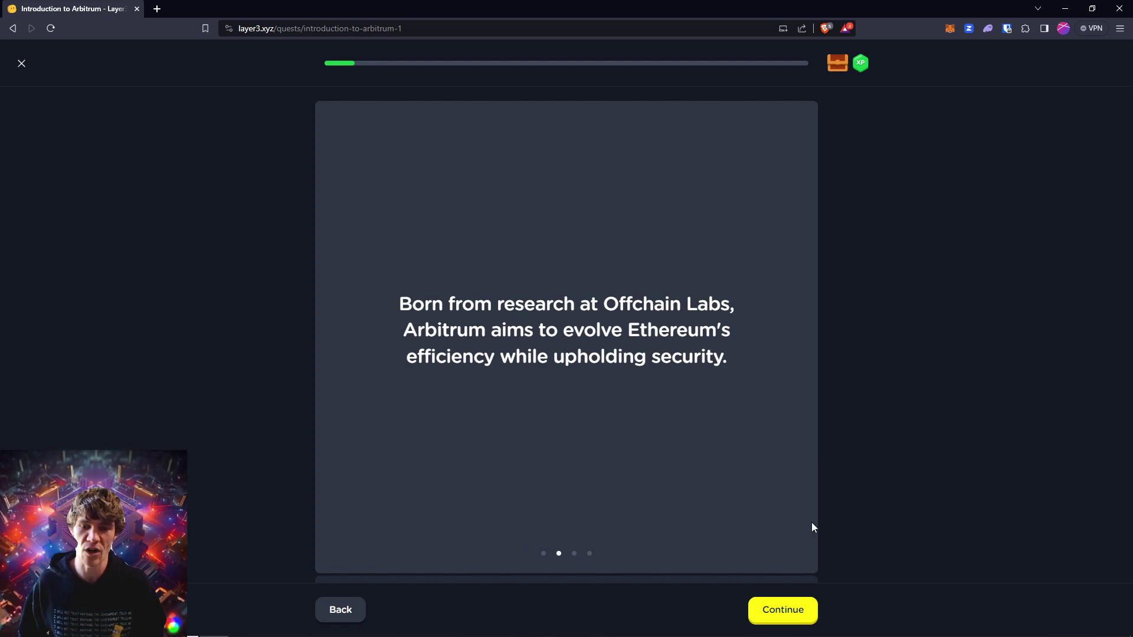
click(799, 611)
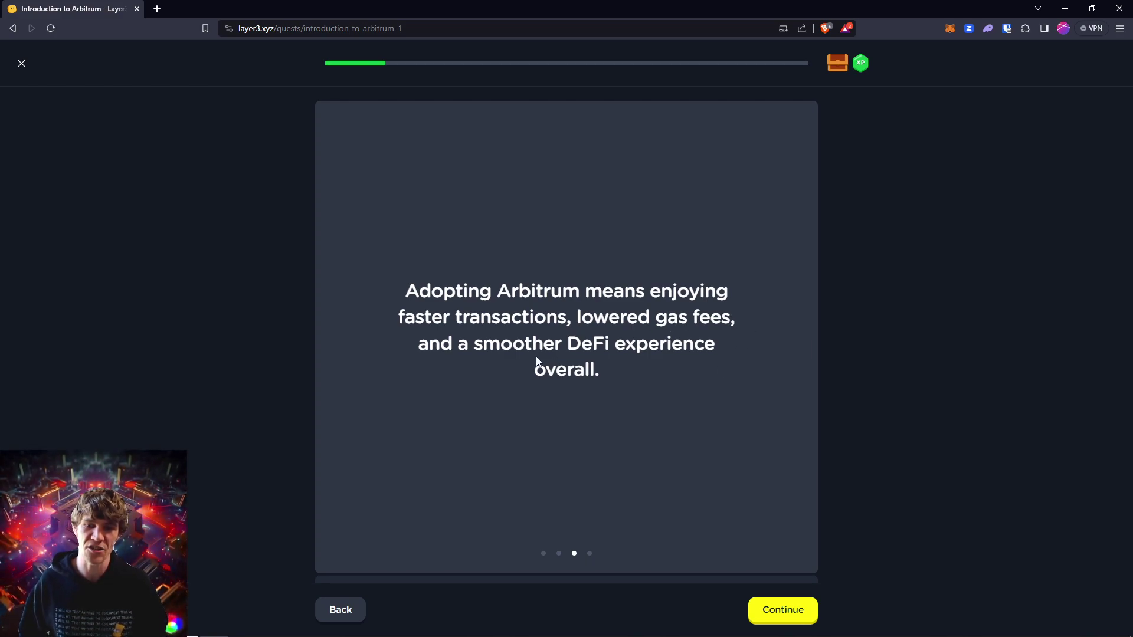
click(782, 611)
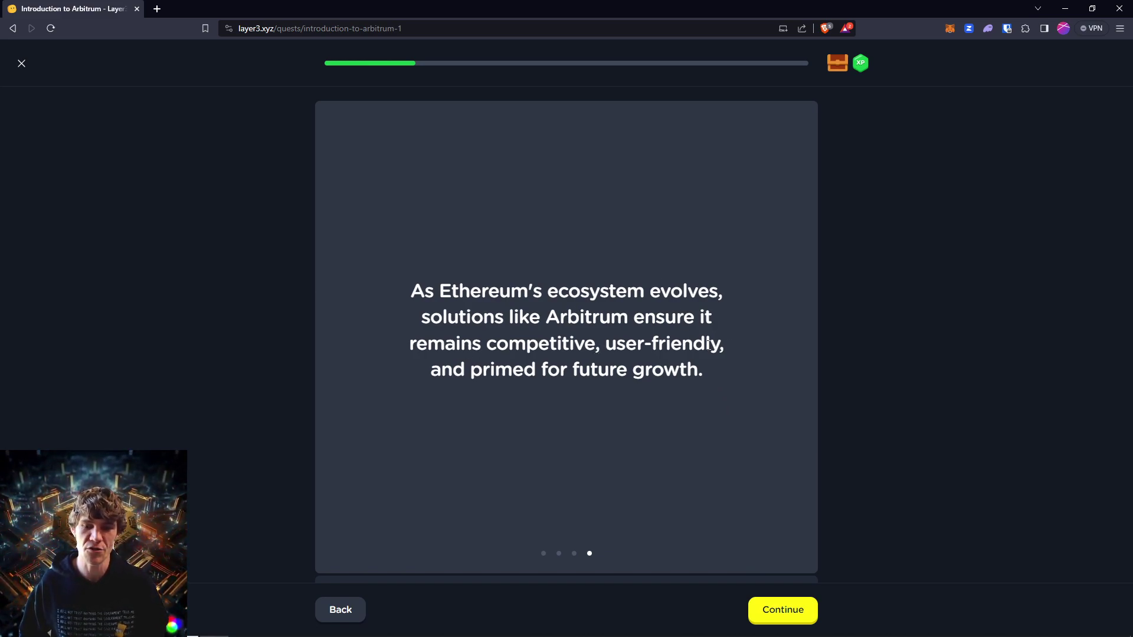
click(779, 614)
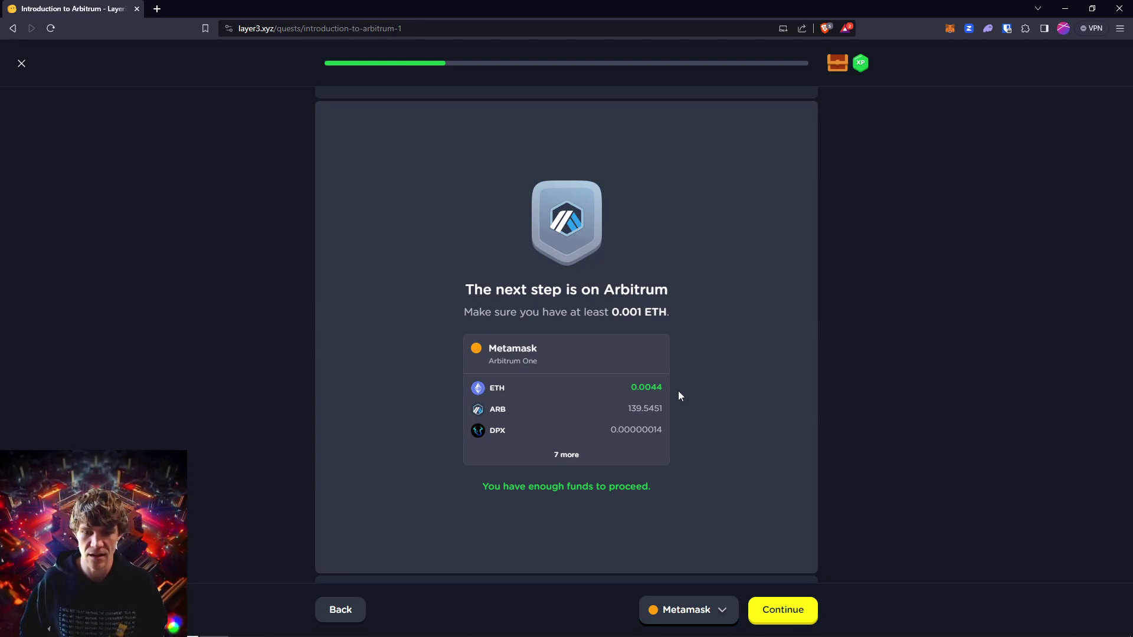
click(782, 610)
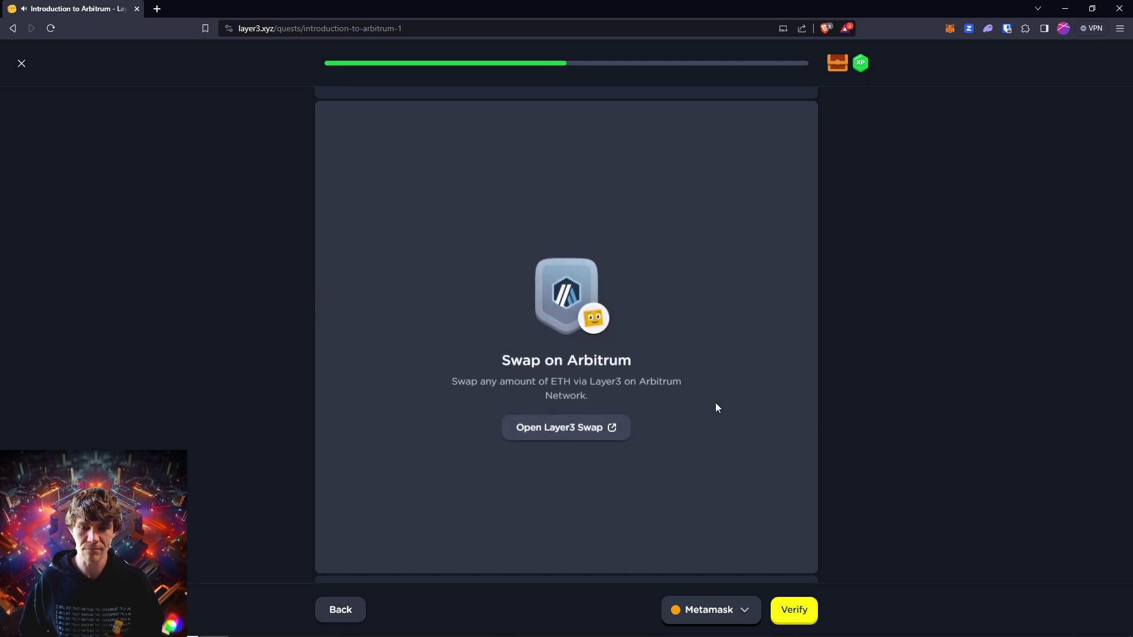
- Open Layer3 Swap in a new tab, check the swap step, and set the chain to Arbitrum
click(598, 428)
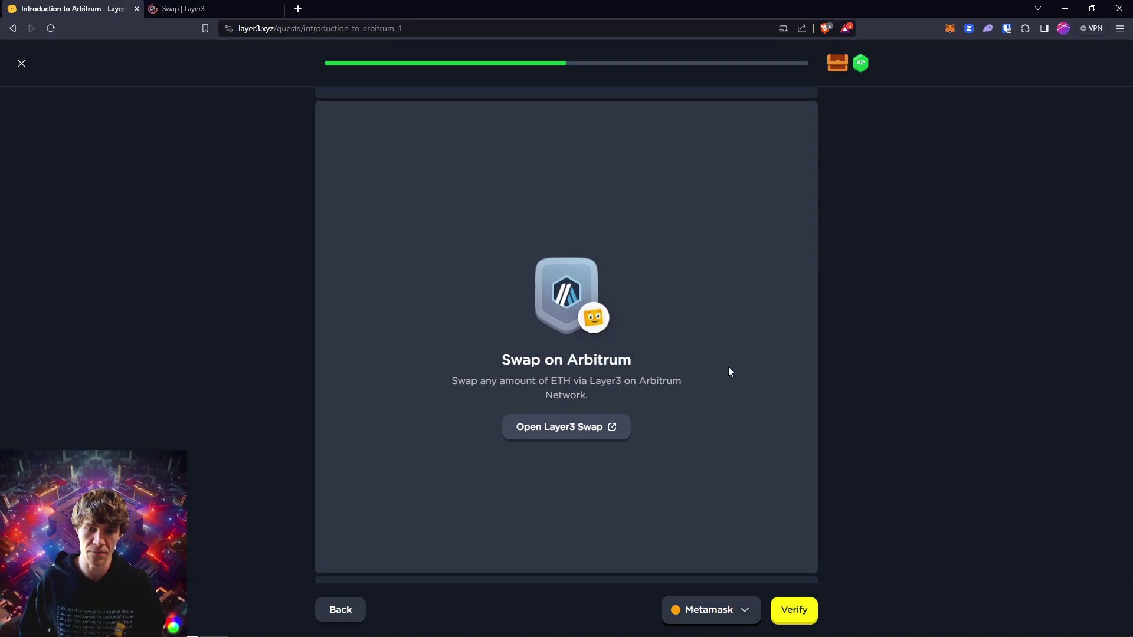
click(798, 610)
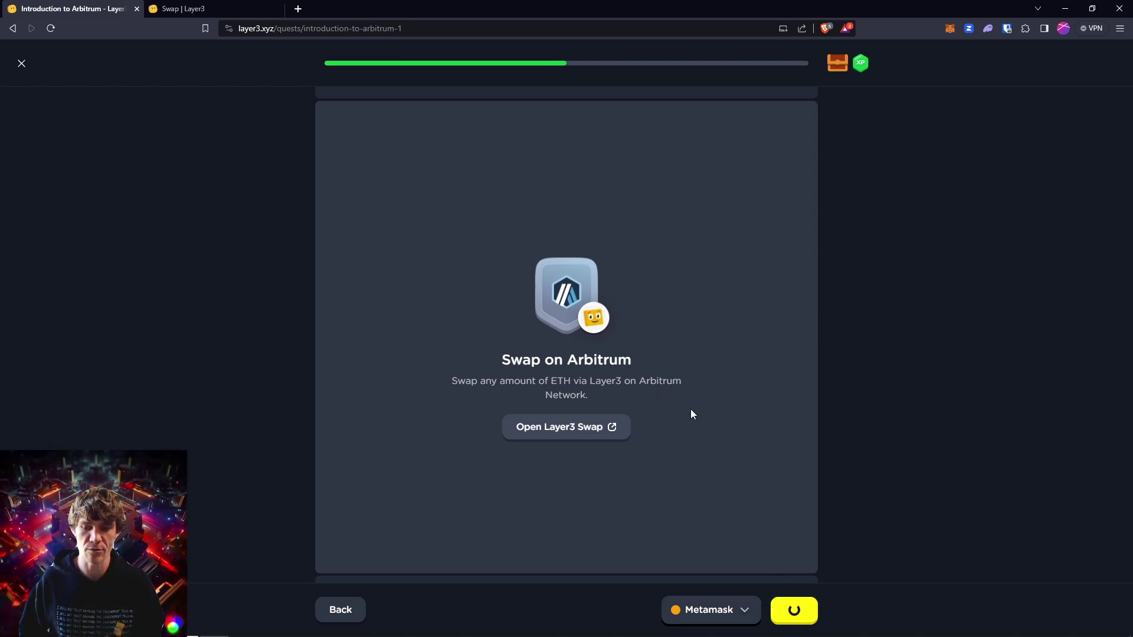
click(218, 13)
click(500, 213)
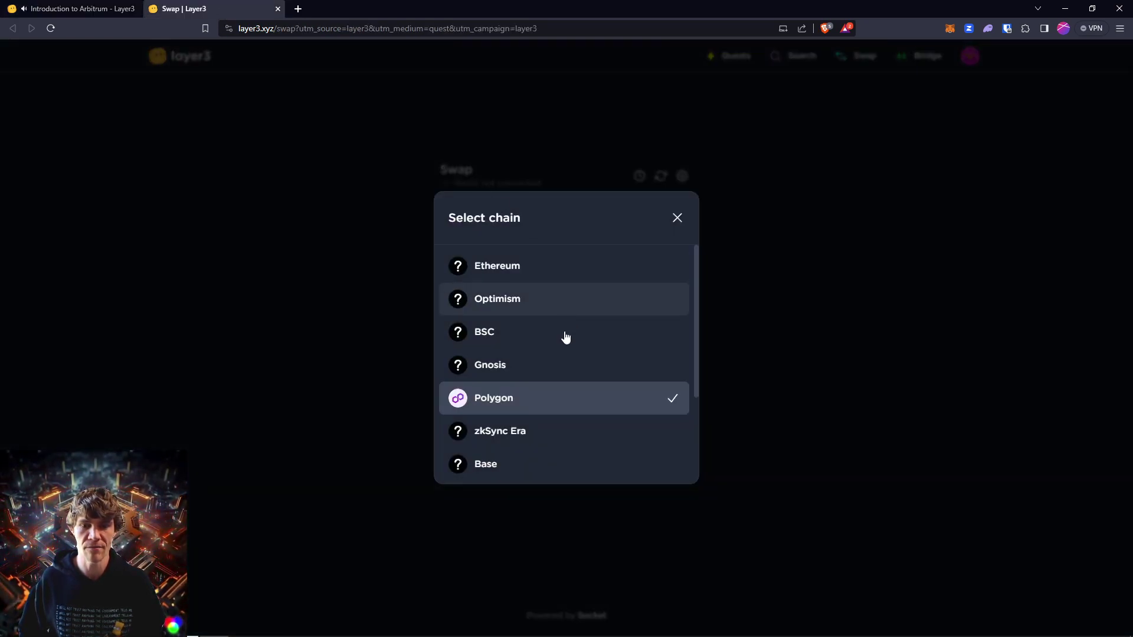
scroll(529, 373, down, 1)
scroll(529, 373, down, 1)
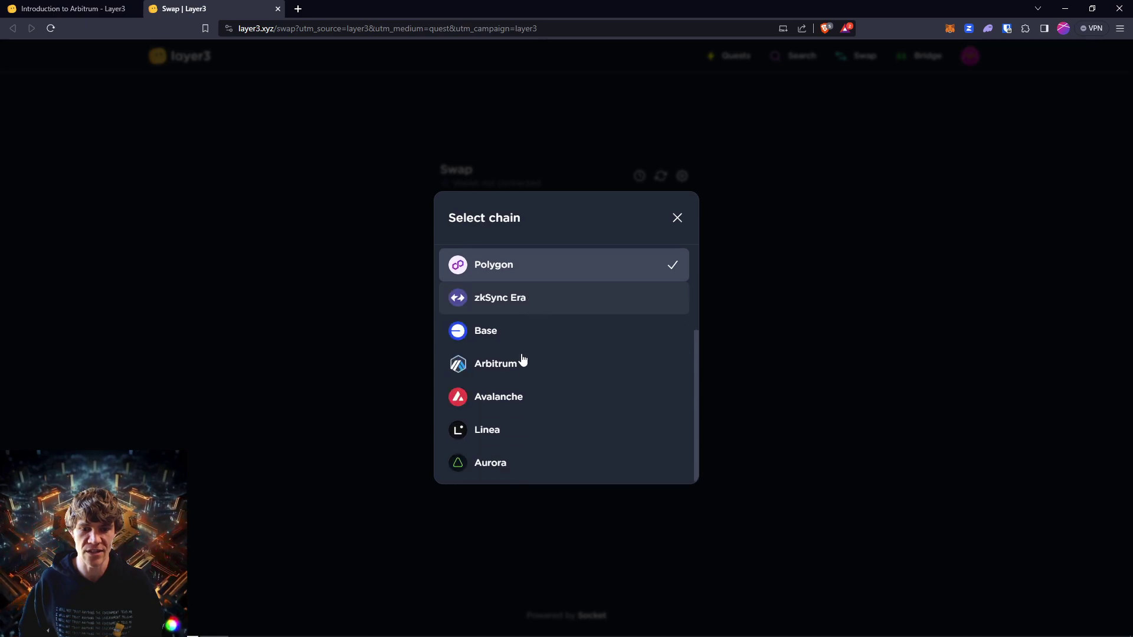
click(503, 367)
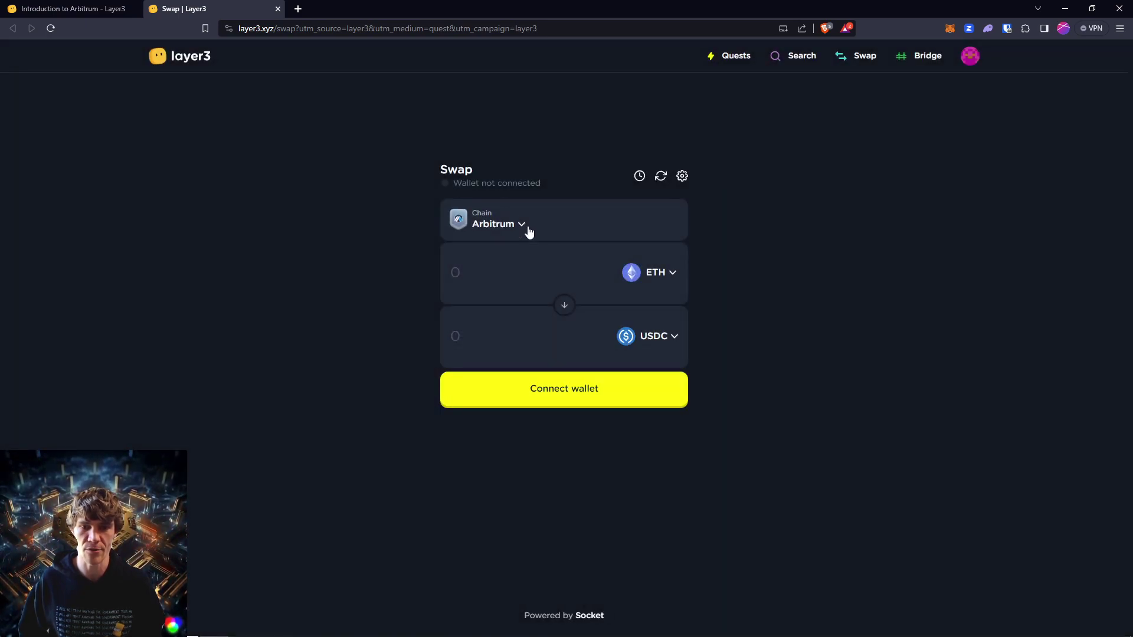
- Try connecting MetaMask on the Swap page, then dismiss the failed connection dialog
click(479, 184)
click(667, 291)
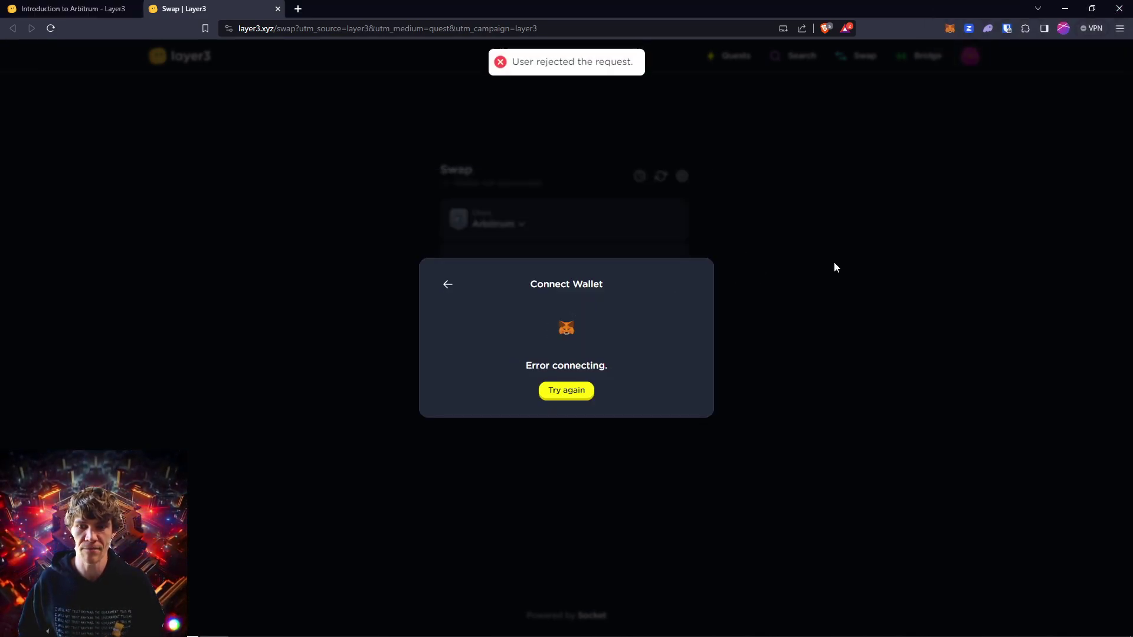
click(447, 284)
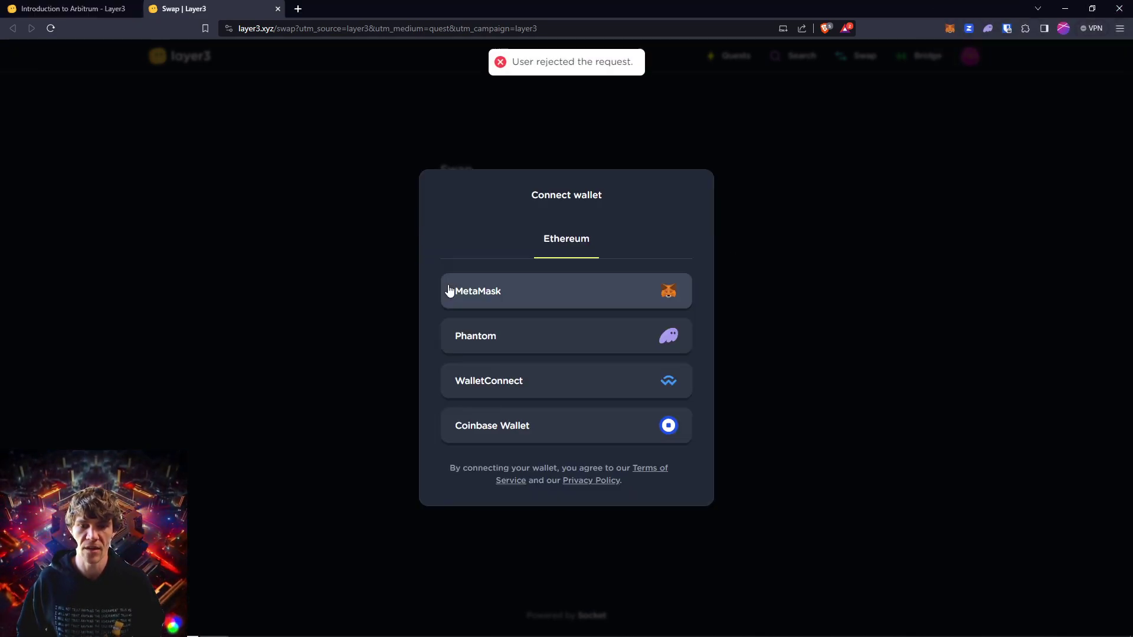
click(841, 239)
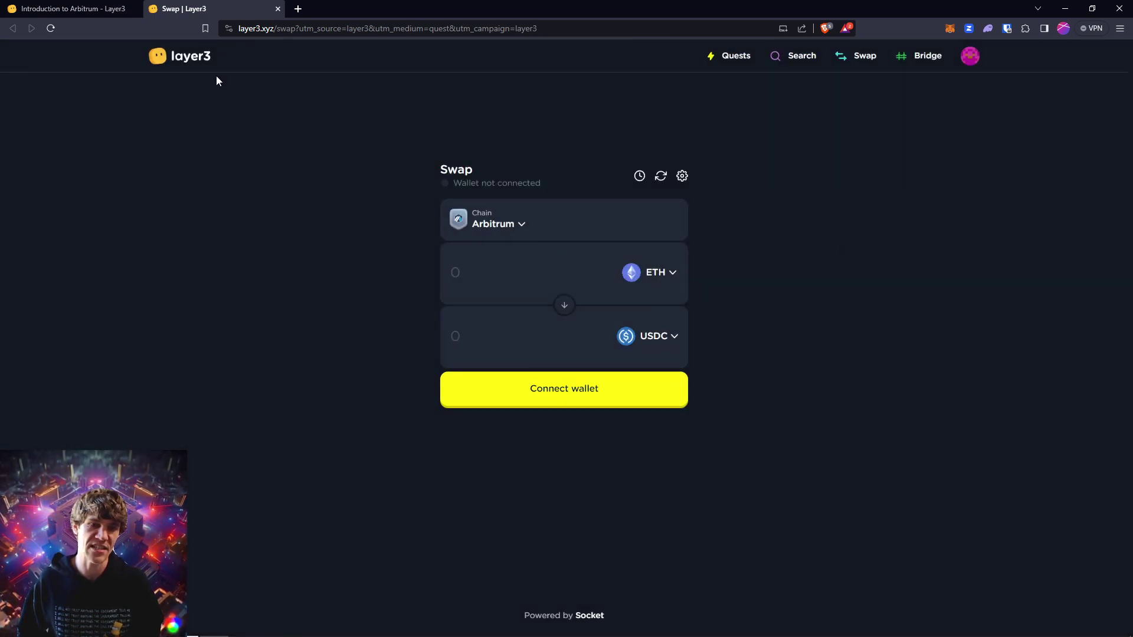
- Verify the Repost on X step back in the quest tab
click(118, 8)
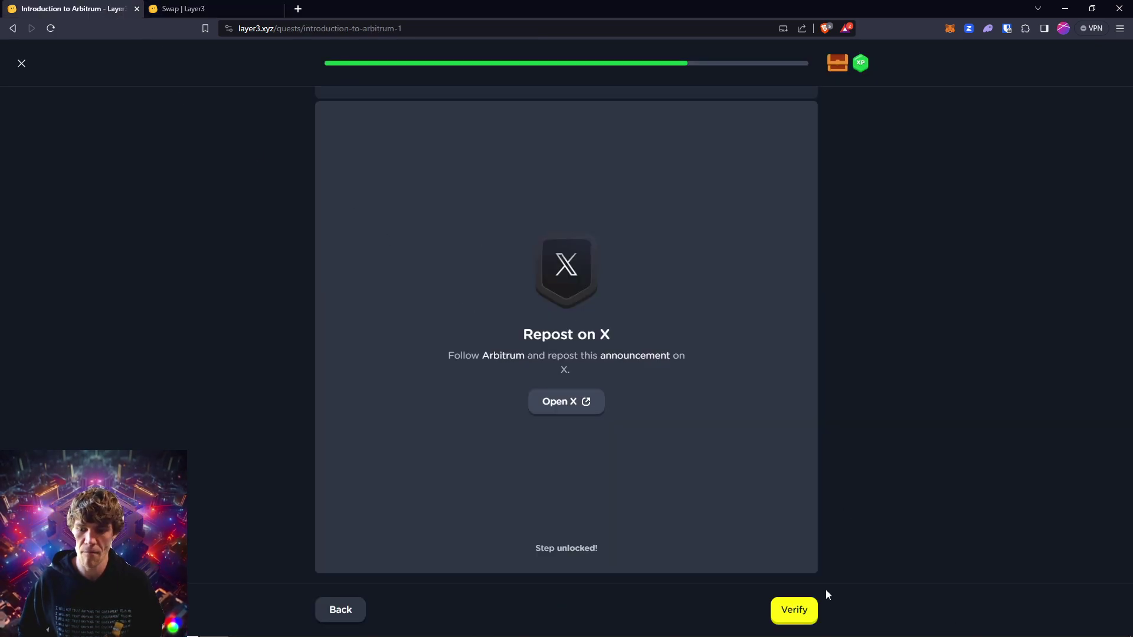
click(804, 608)
click(184, 9)
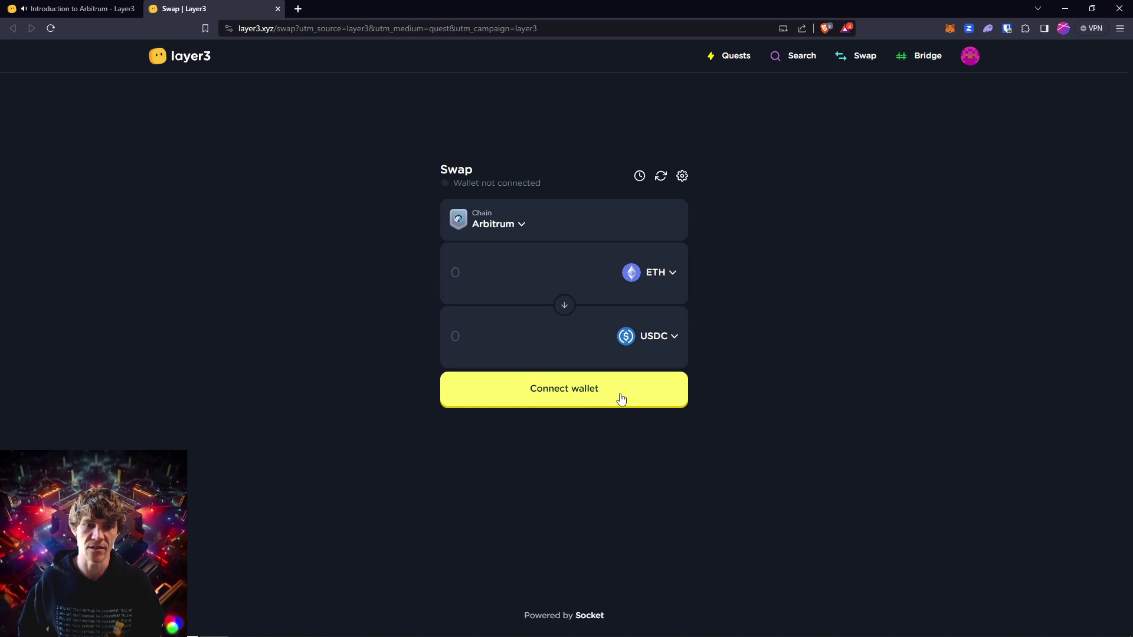
- Close the Swap tab, open the Rare Chest for 50 XP, and start Trading on Arbitrum
click(277, 9)
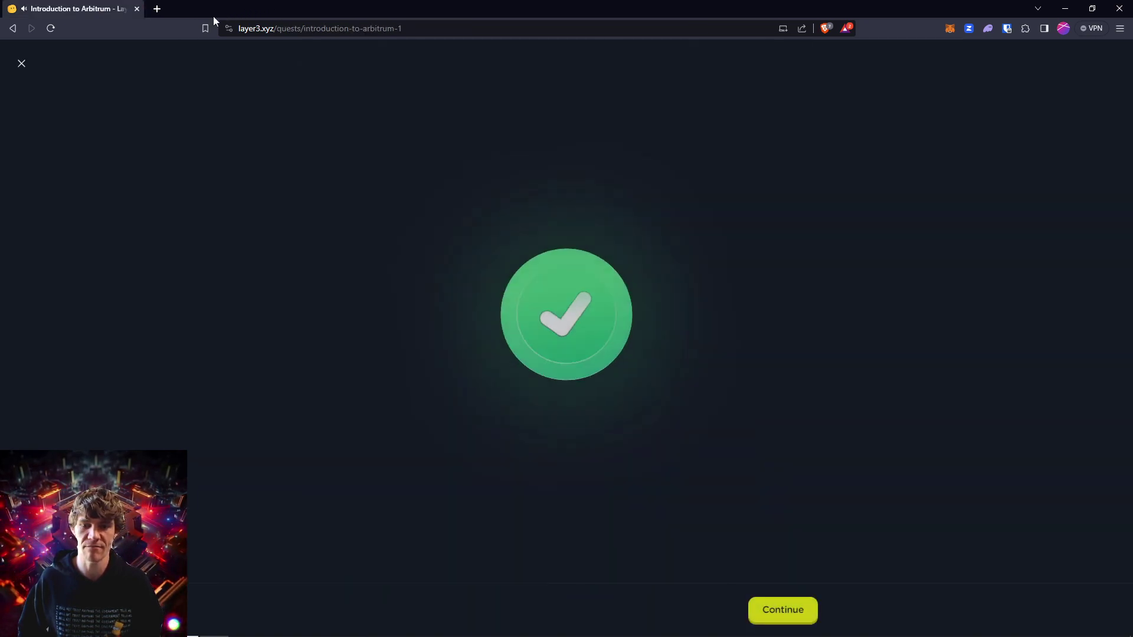
click(800, 616)
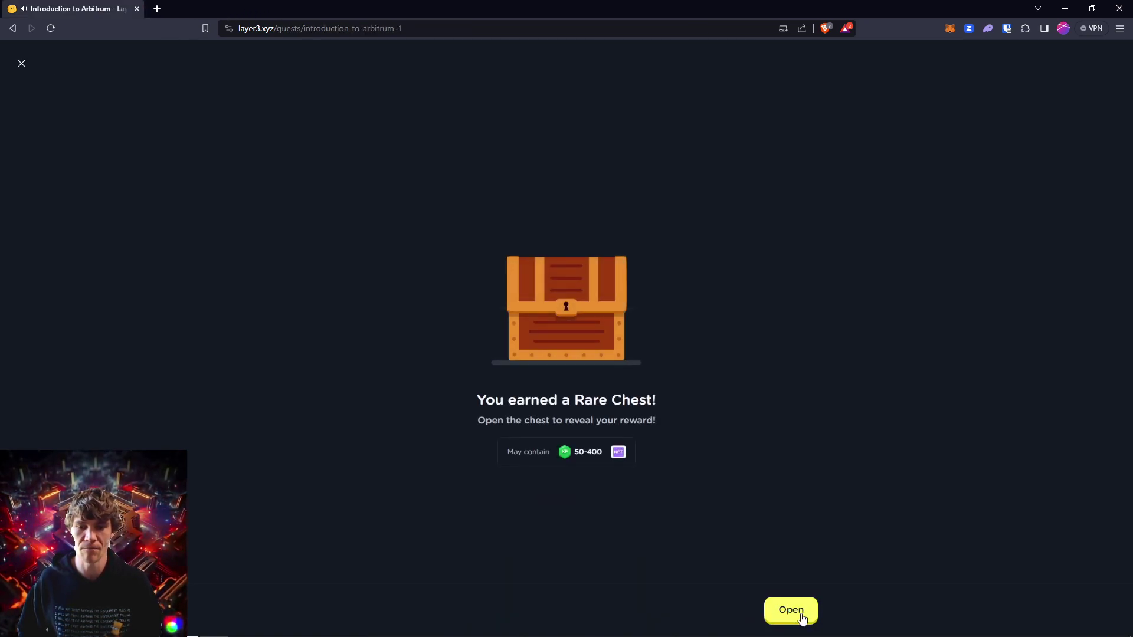
click(791, 611)
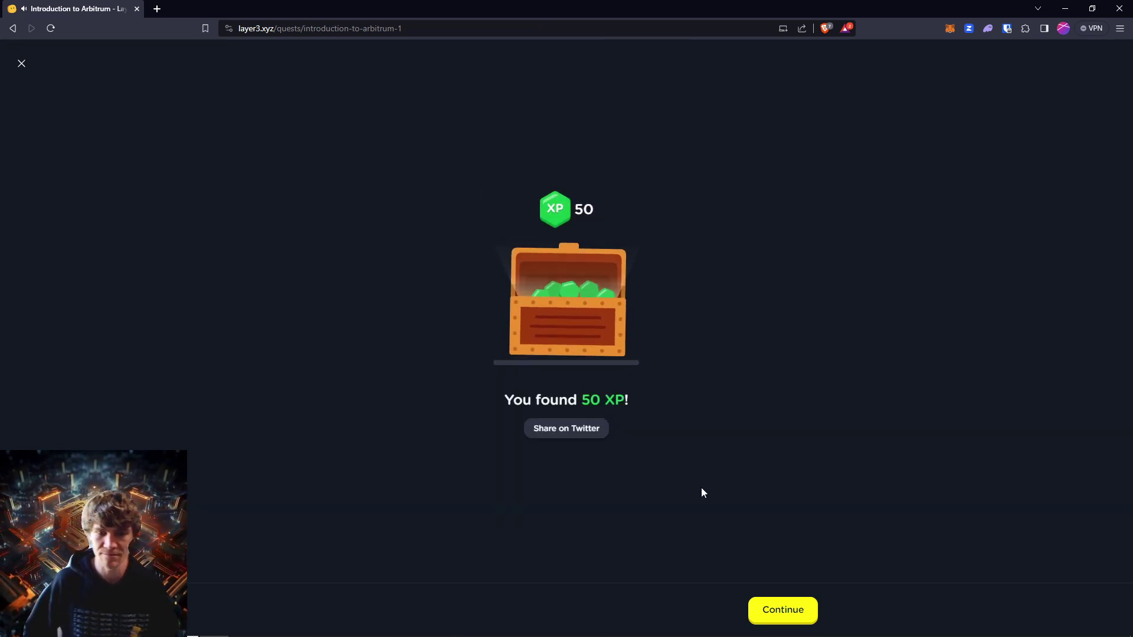
click(790, 611)
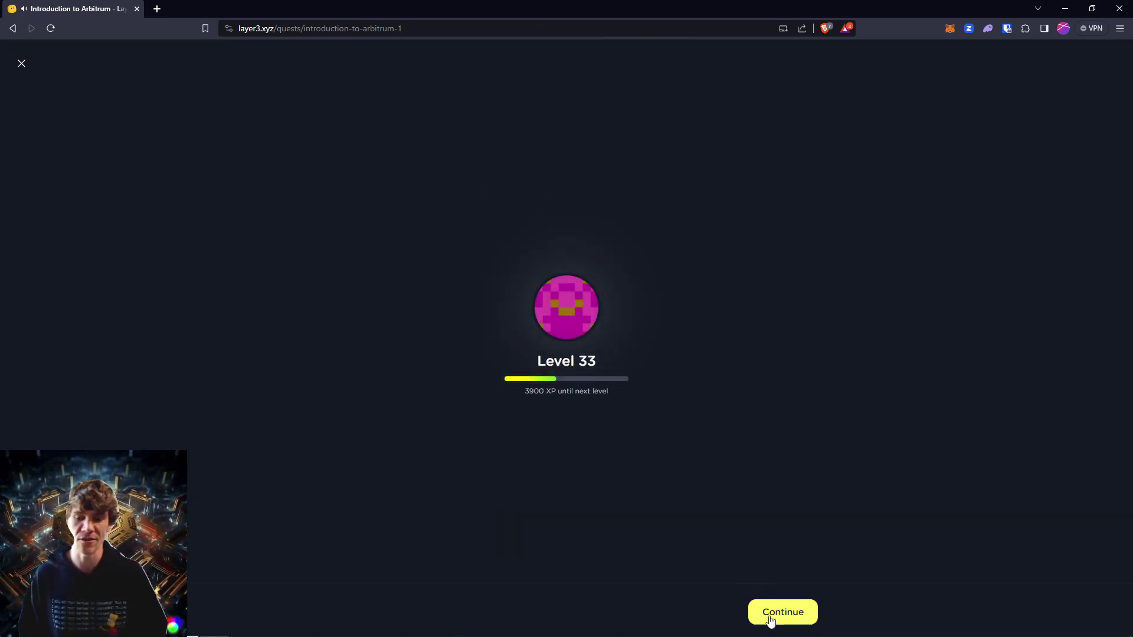
click(773, 612)
click(779, 608)
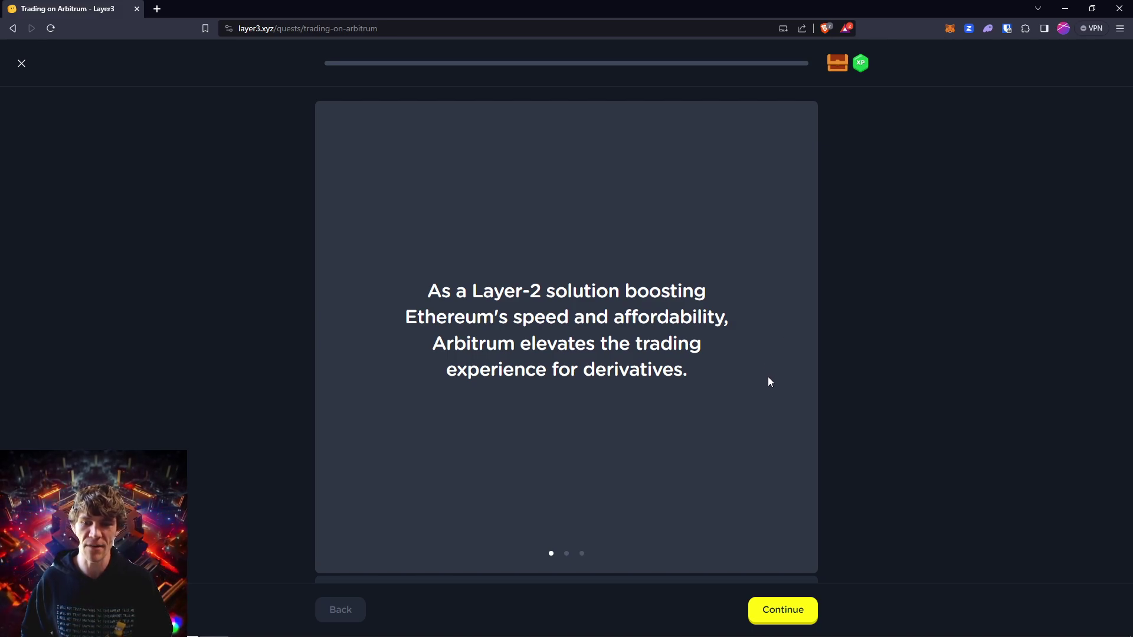
- Advance the Trading on Arbitrum lesson to its third slide on reduced gas fees
click(783, 611)
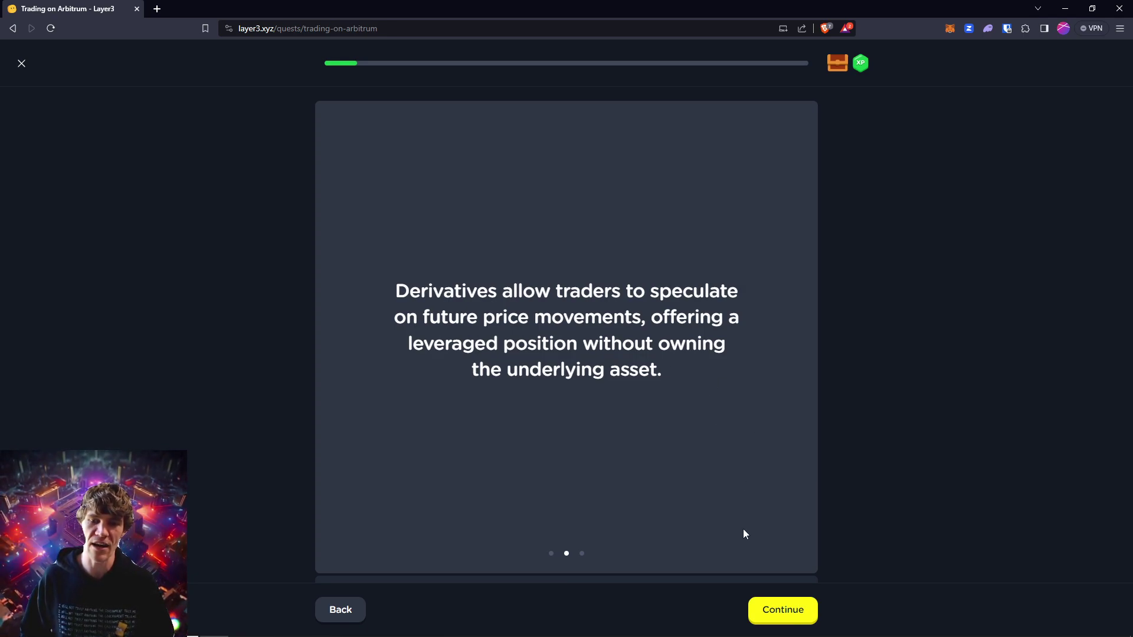
click(776, 612)
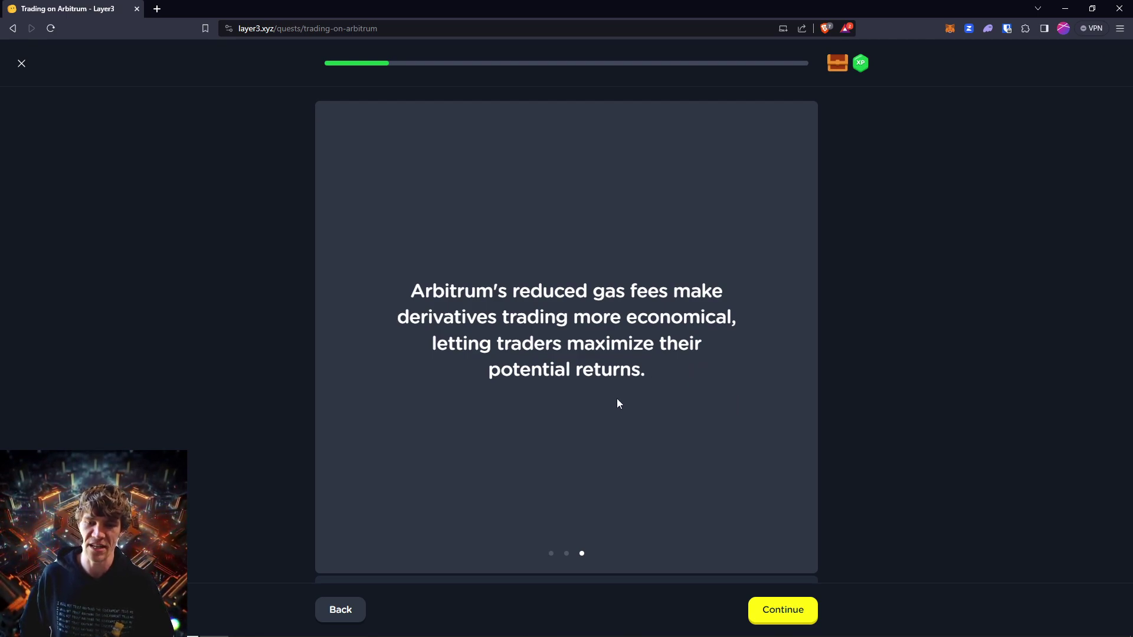
- Finish the slides, open GMX in a new tab, and try verifying the Stake GMX task
click(764, 610)
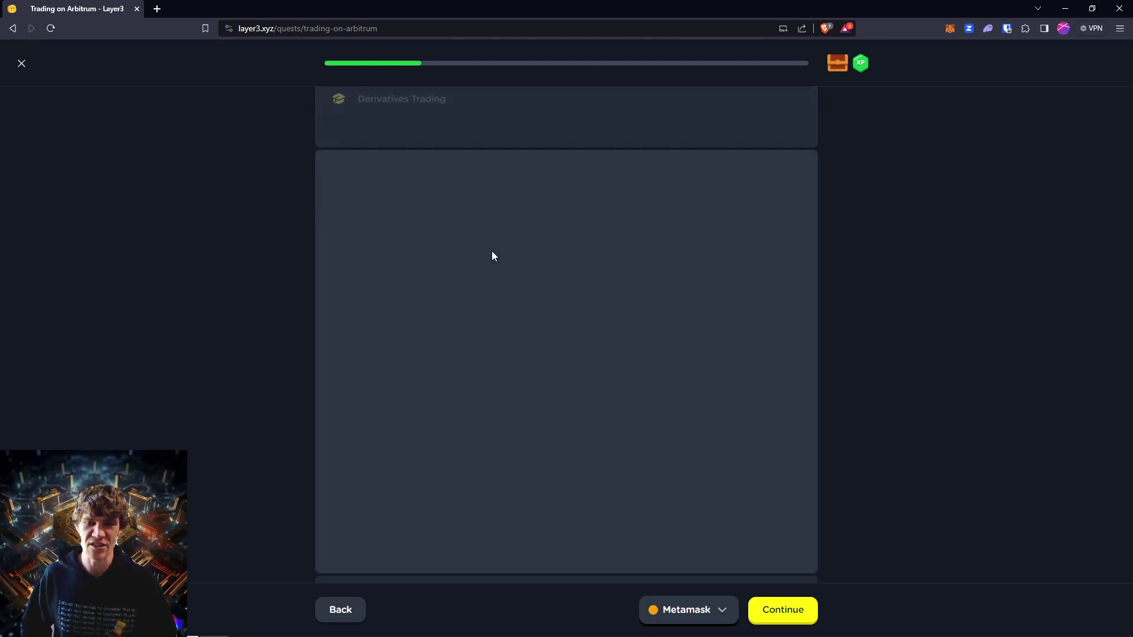
click(796, 617)
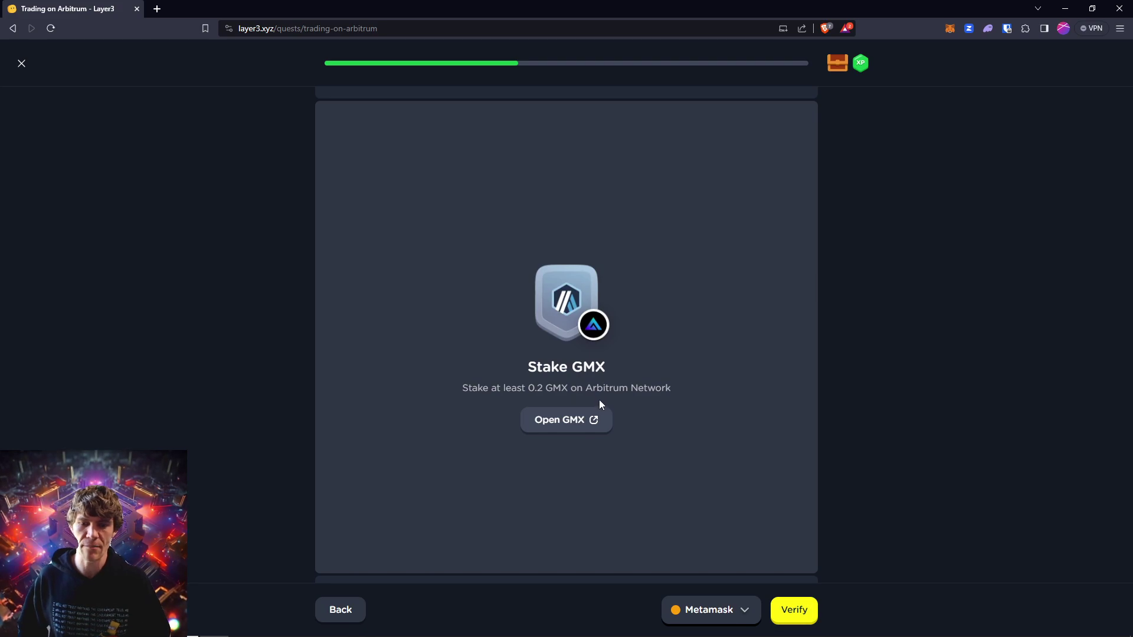
click(580, 425)
click(71, 9)
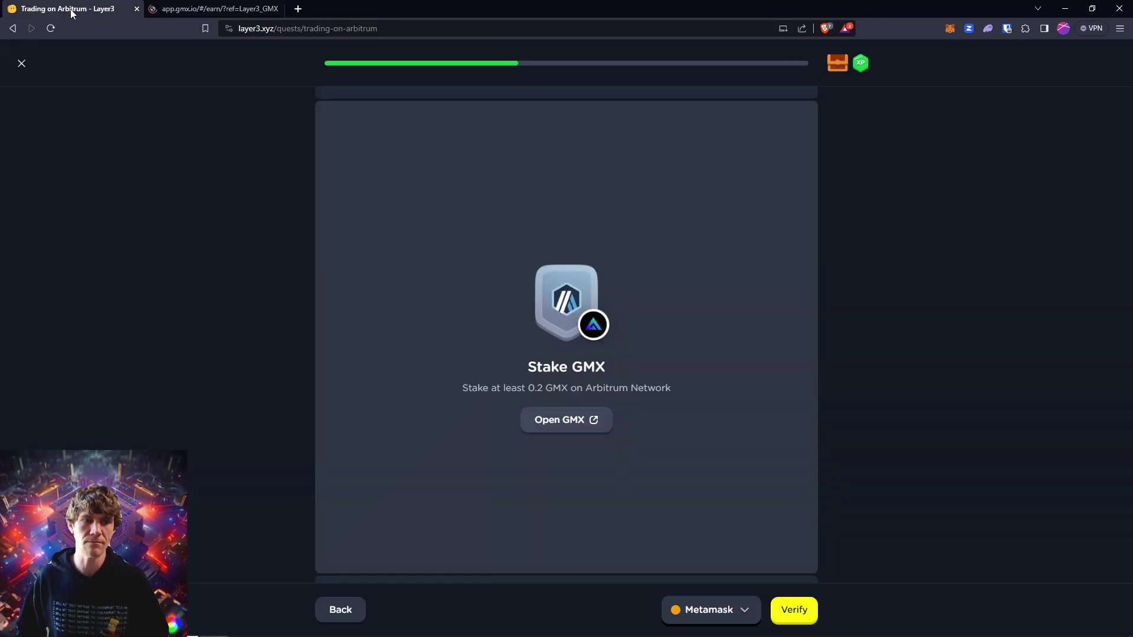
click(794, 610)
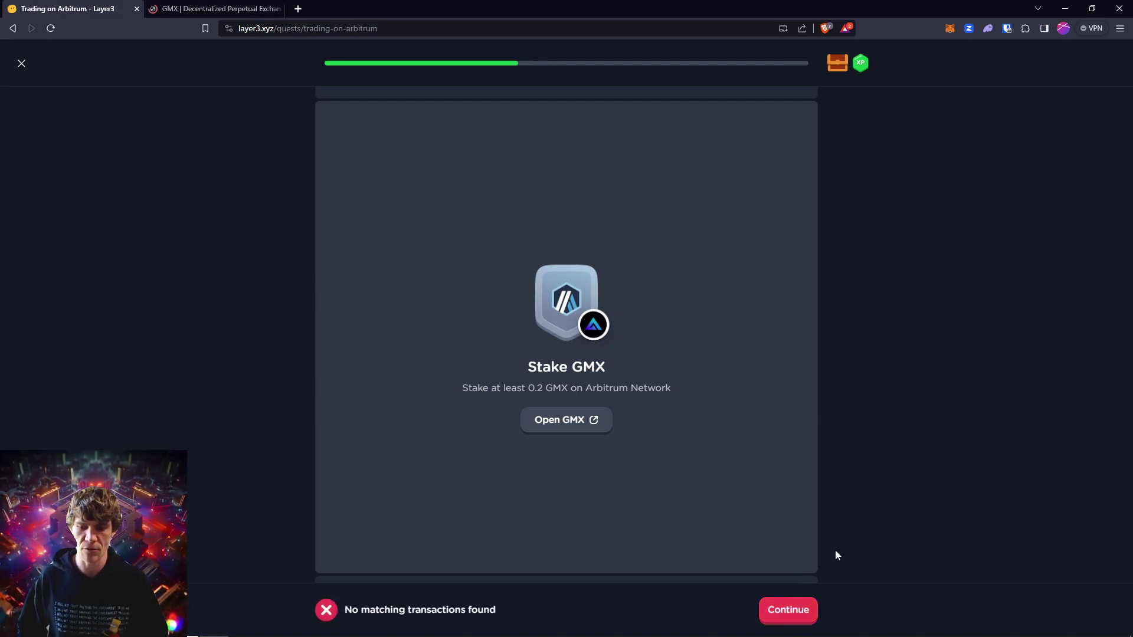
- Connect MetaMask to GMX's Earn page and allow switching to the Arbitrum network
click(199, 9)
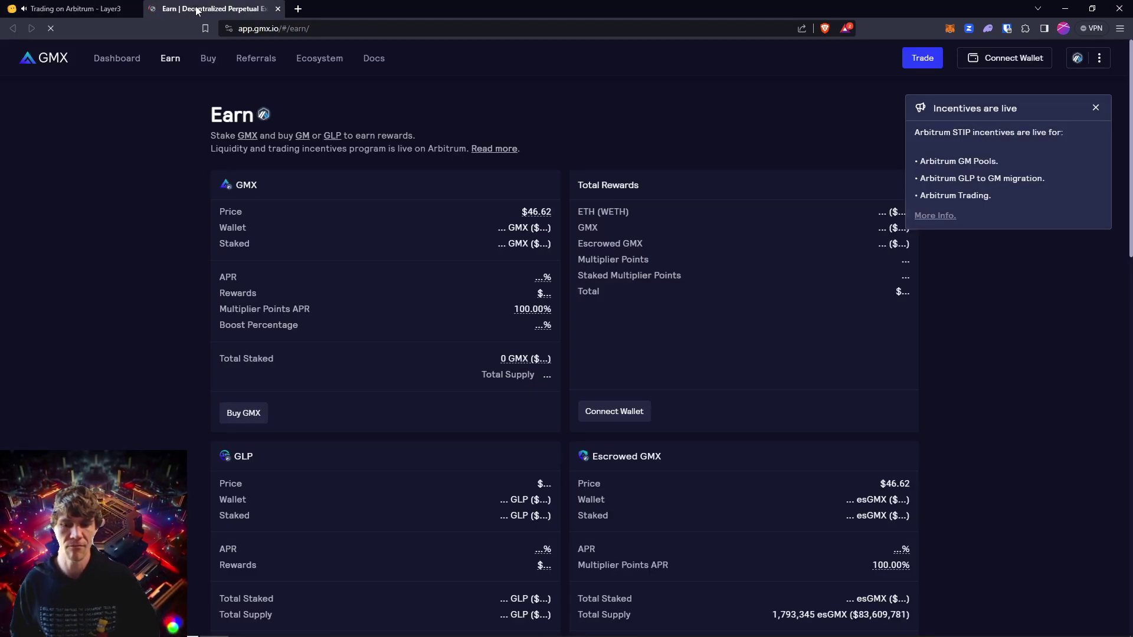
click(1024, 57)
click(543, 292)
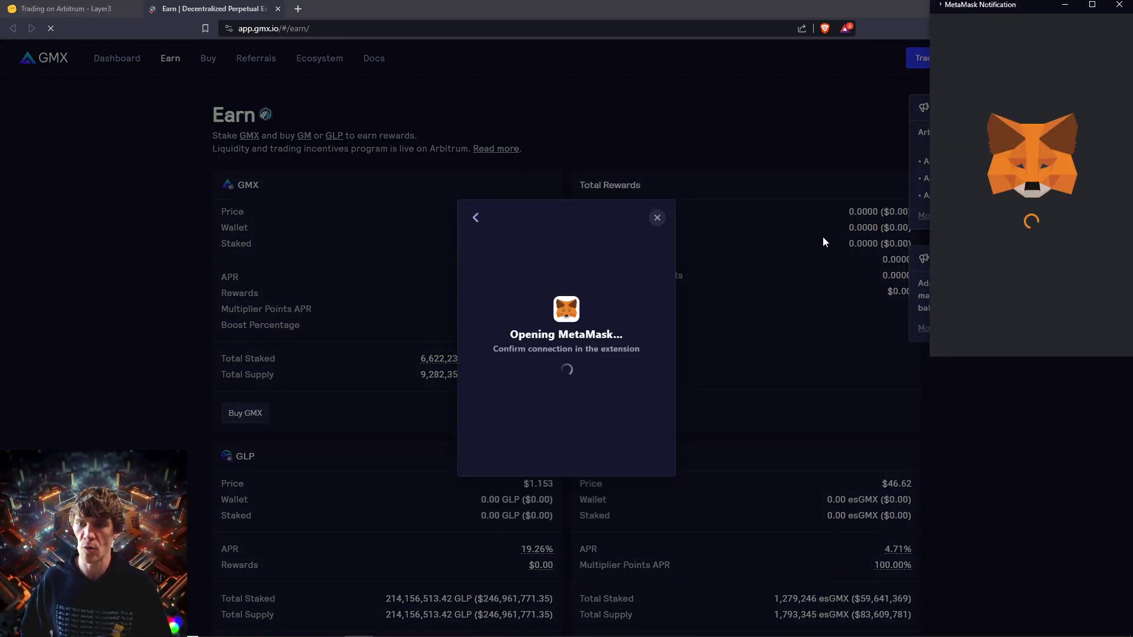
click(1093, 331)
click(1094, 332)
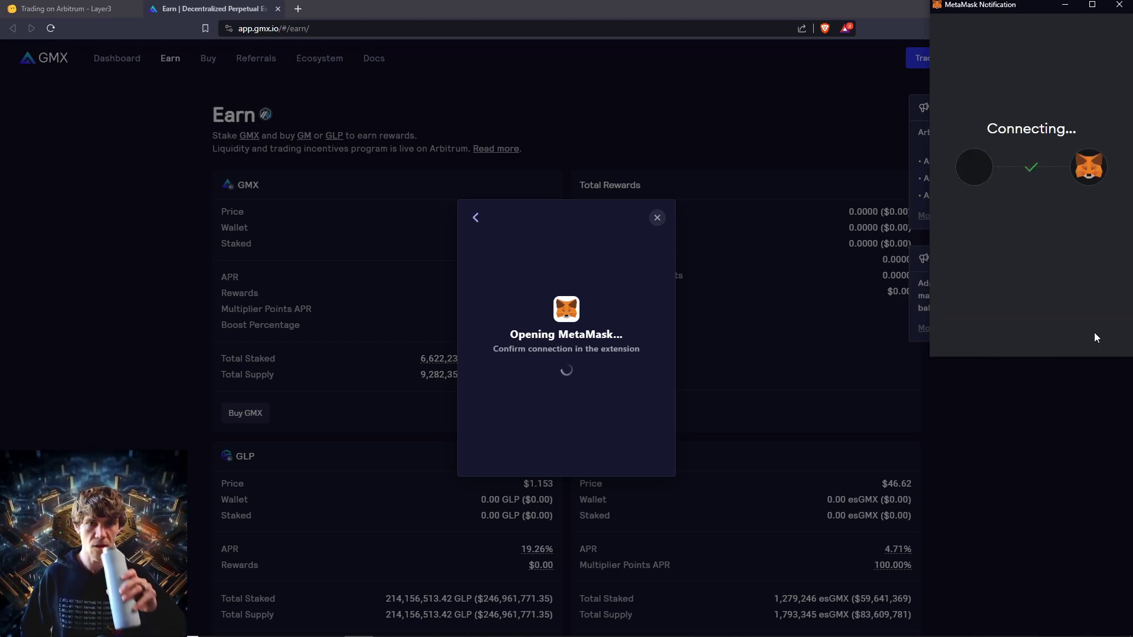
click(1094, 332)
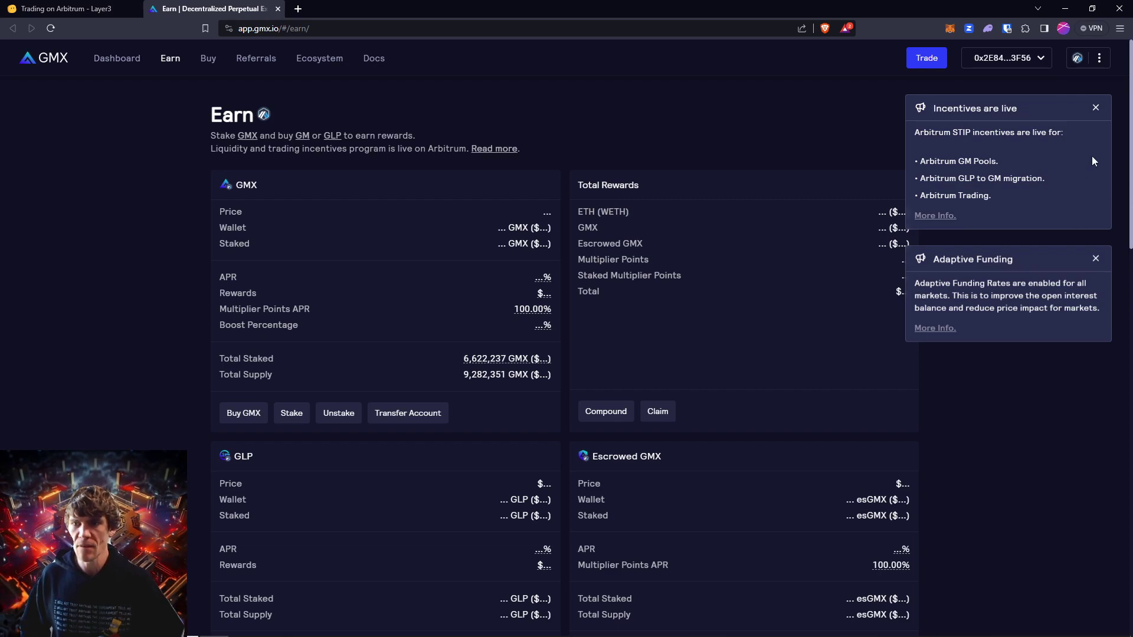
- Dismiss the incentives and Adaptive Funding notices, then open the Buy GMX page
click(1095, 108)
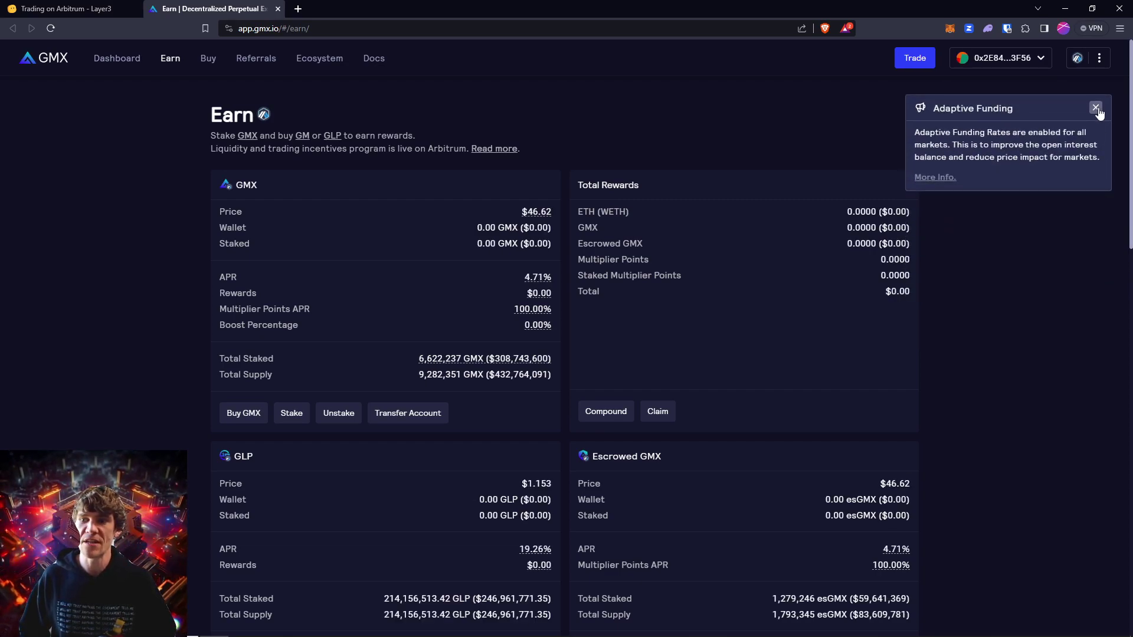
click(1096, 108)
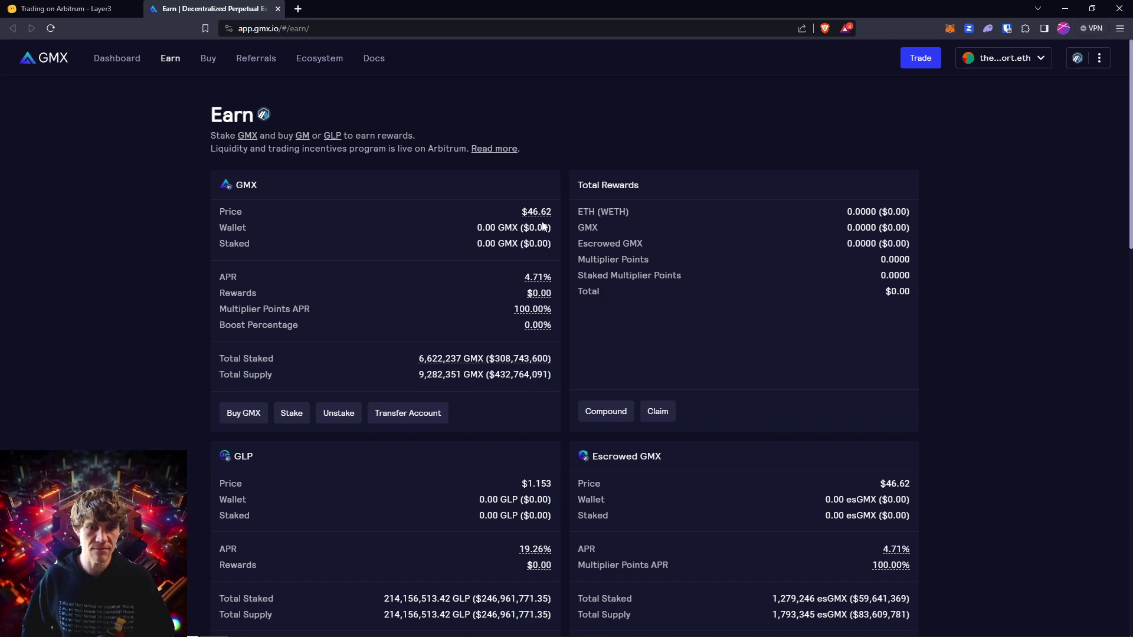
mouse_move(529, 218)
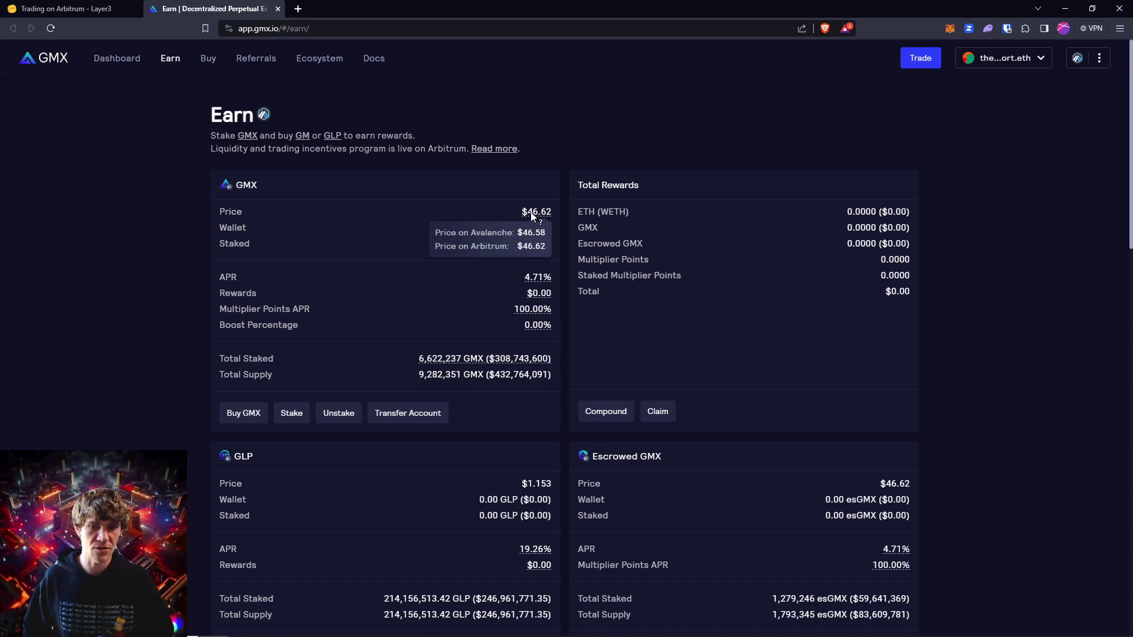
click(238, 418)
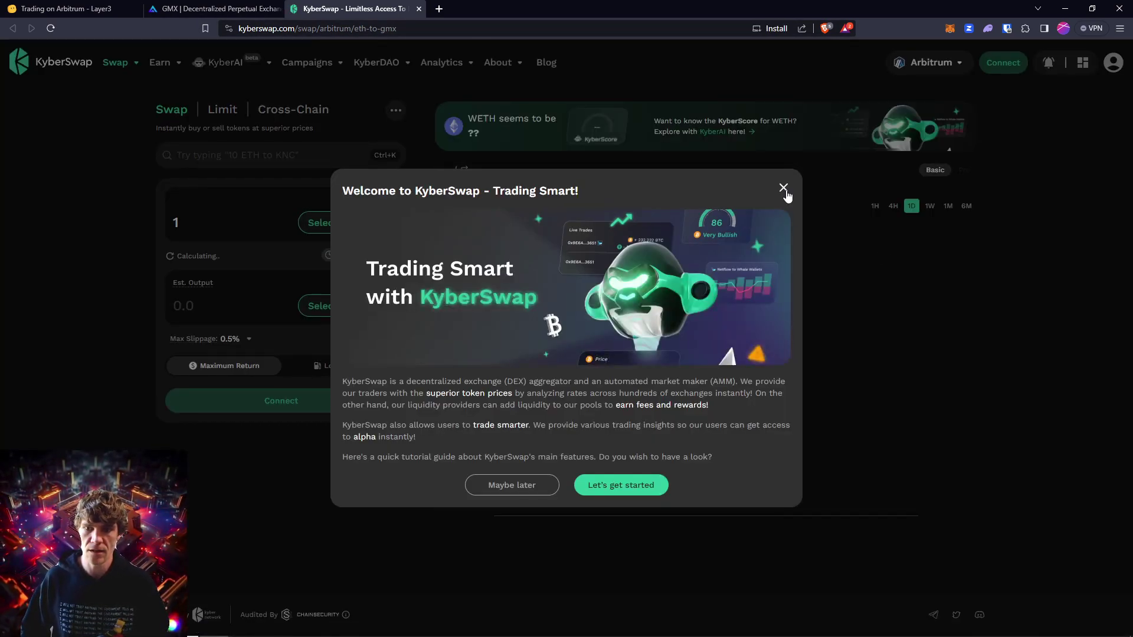
- Connect MetaMask to KyberSwap, accepting its terms and dismissing the announcements
click(783, 188)
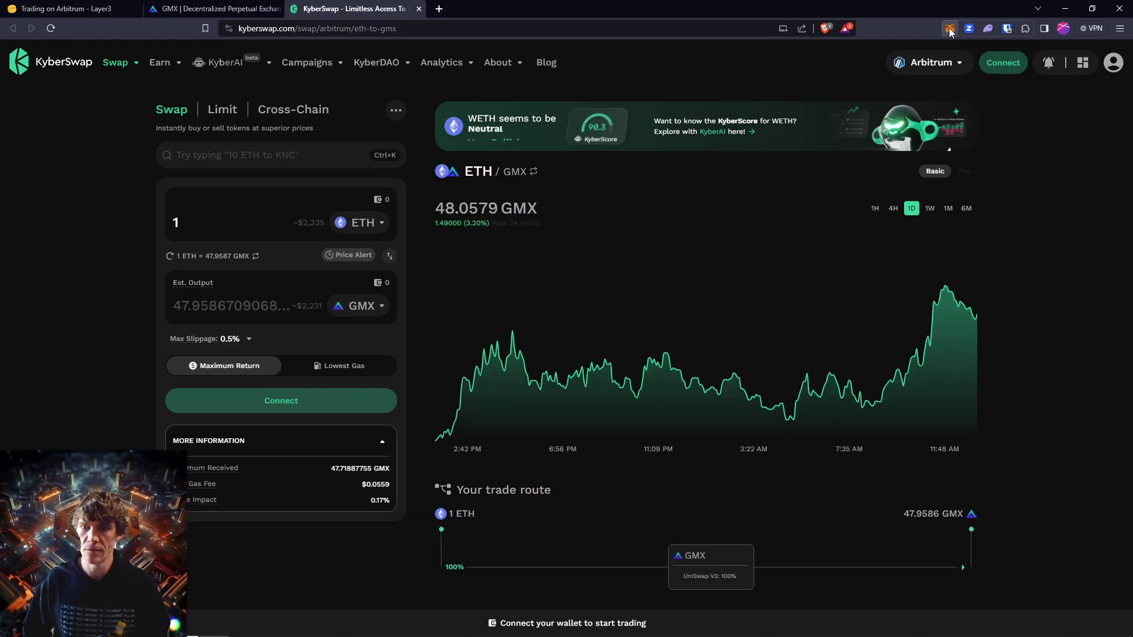
click(1004, 63)
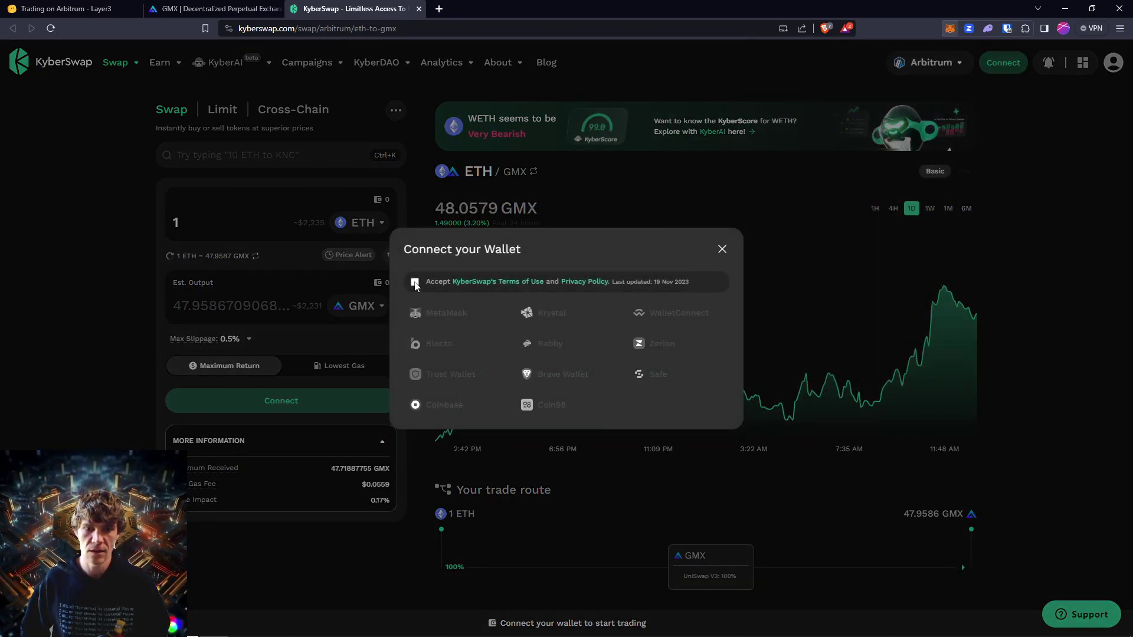
click(414, 281)
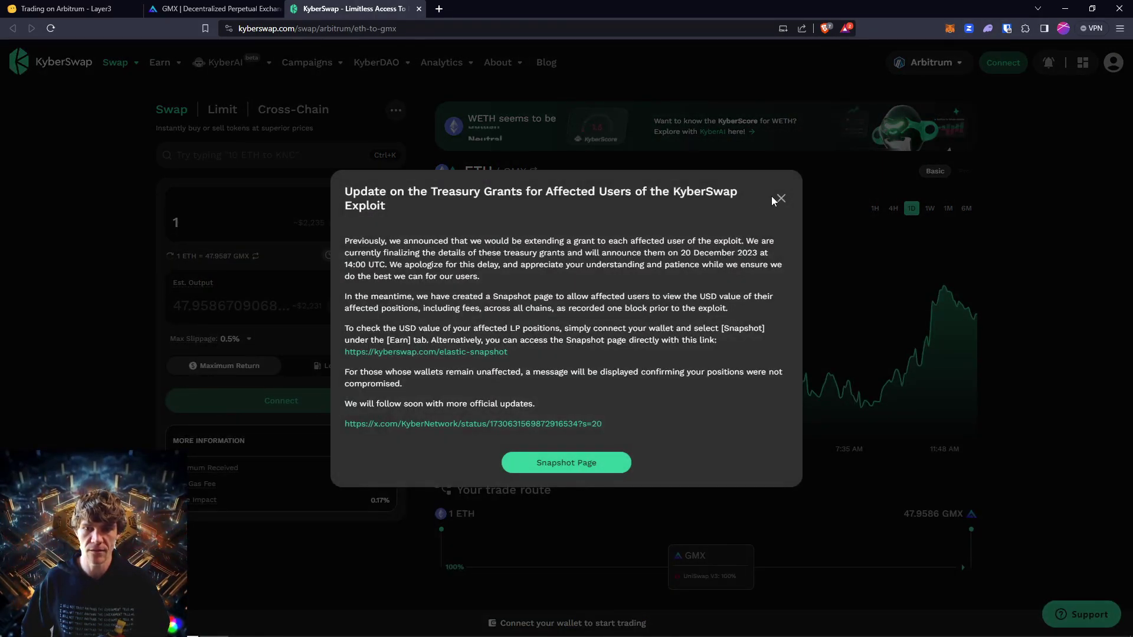
click(782, 199)
click(428, 311)
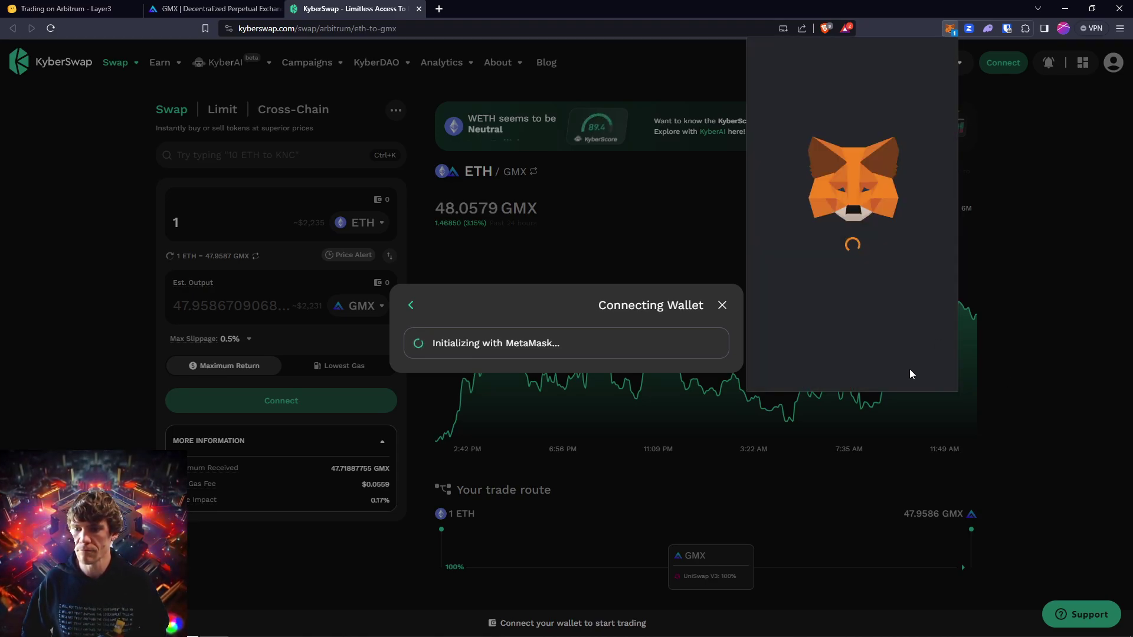
click(901, 370)
click(901, 368)
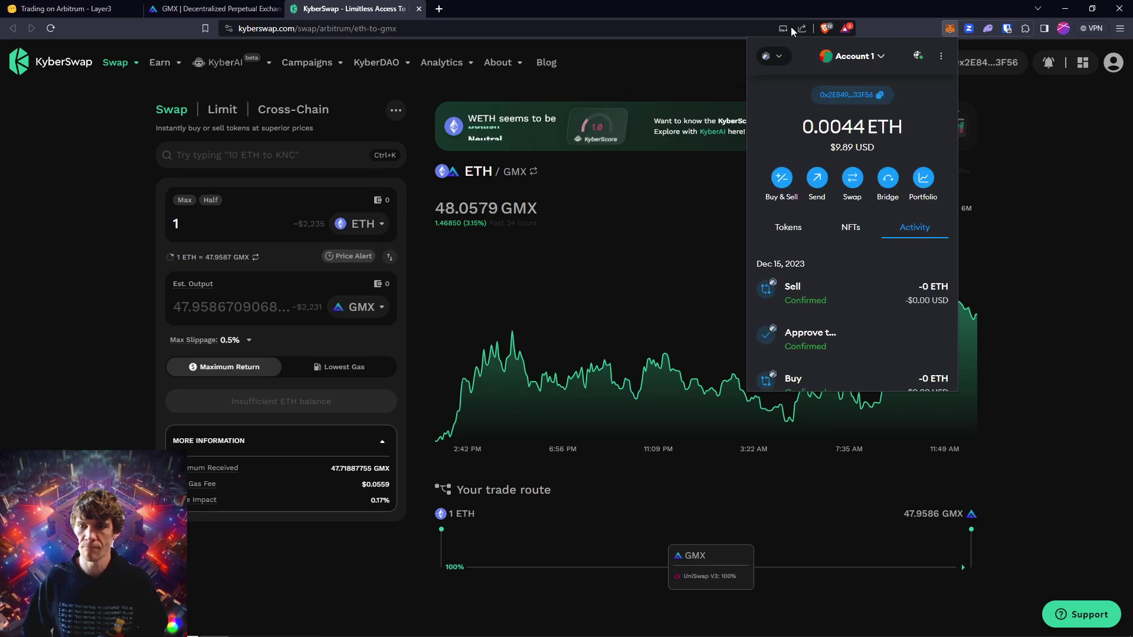
click(289, 243)
- Set the swap to sell 10 USDC.e for GMX
click(374, 224)
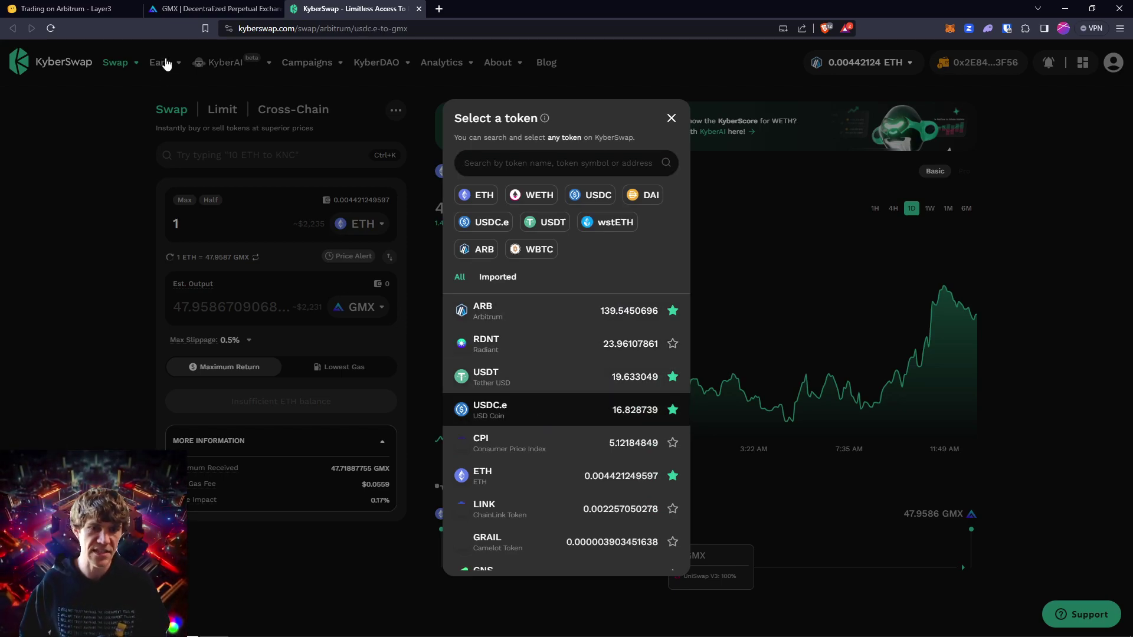
click(541, 408)
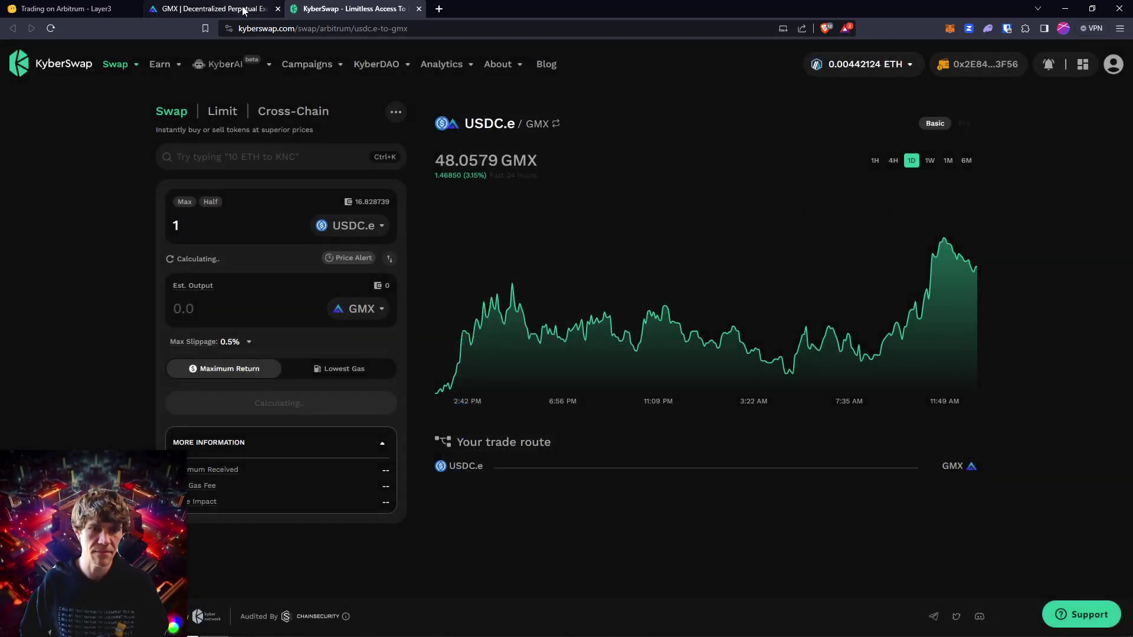
click(224, 225)
key(BackSpace)
text(8)
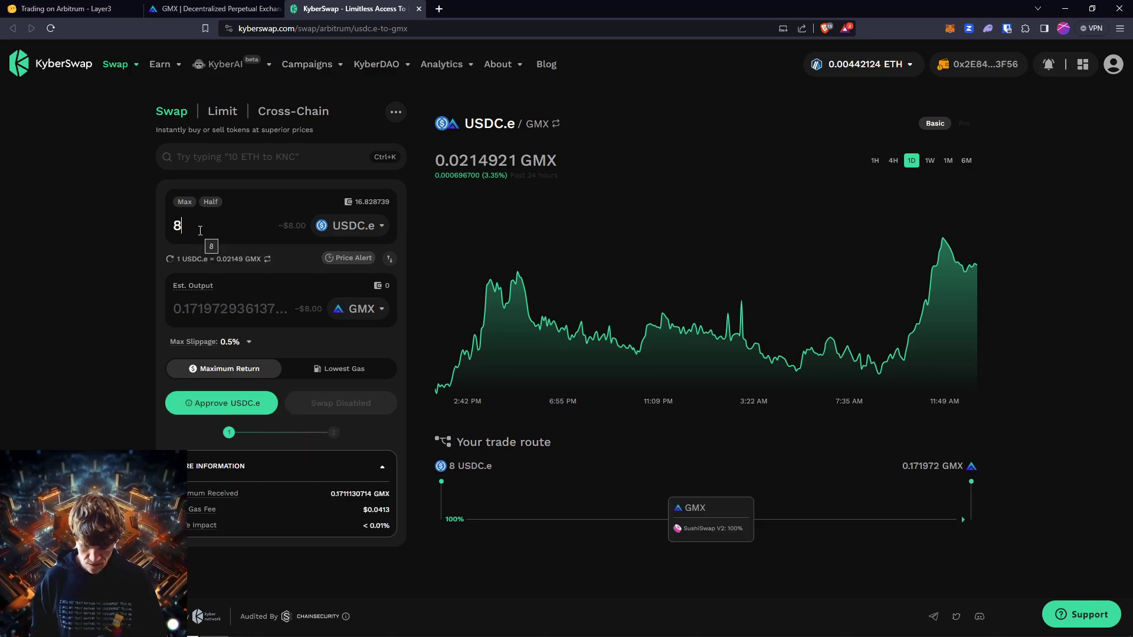
key(BackSpace)
text(9)
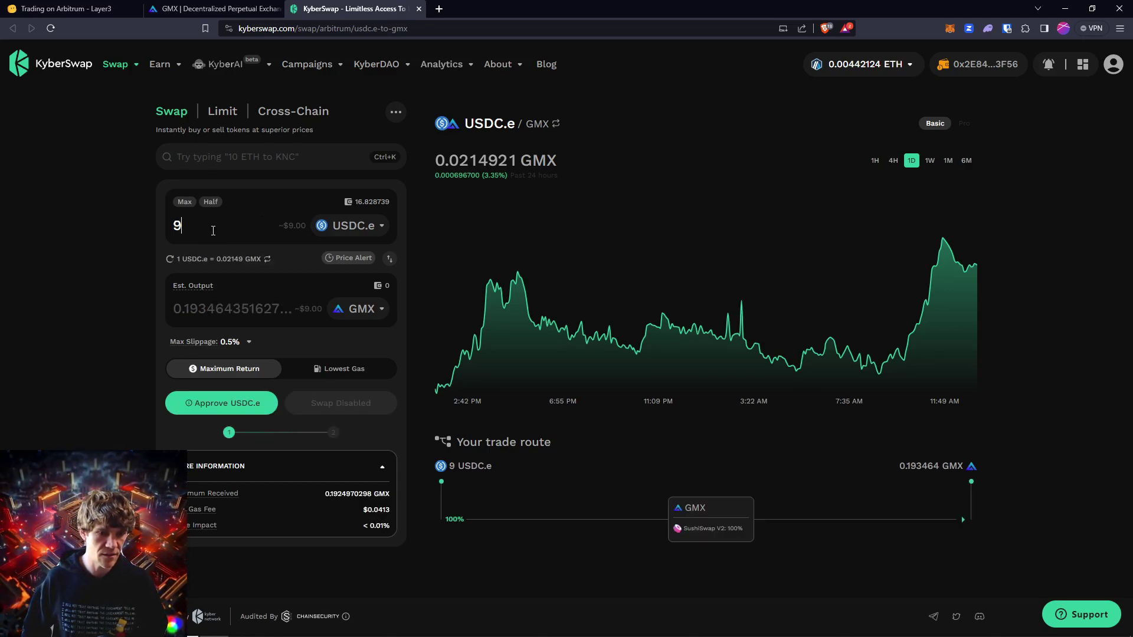
key(BackSpace)
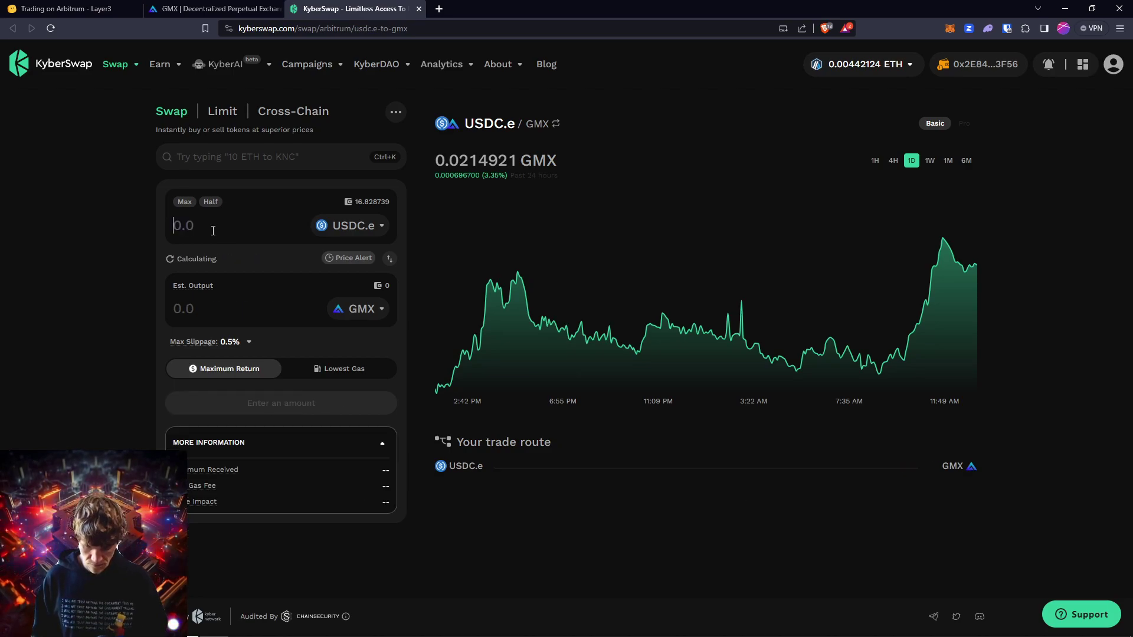
text(10)
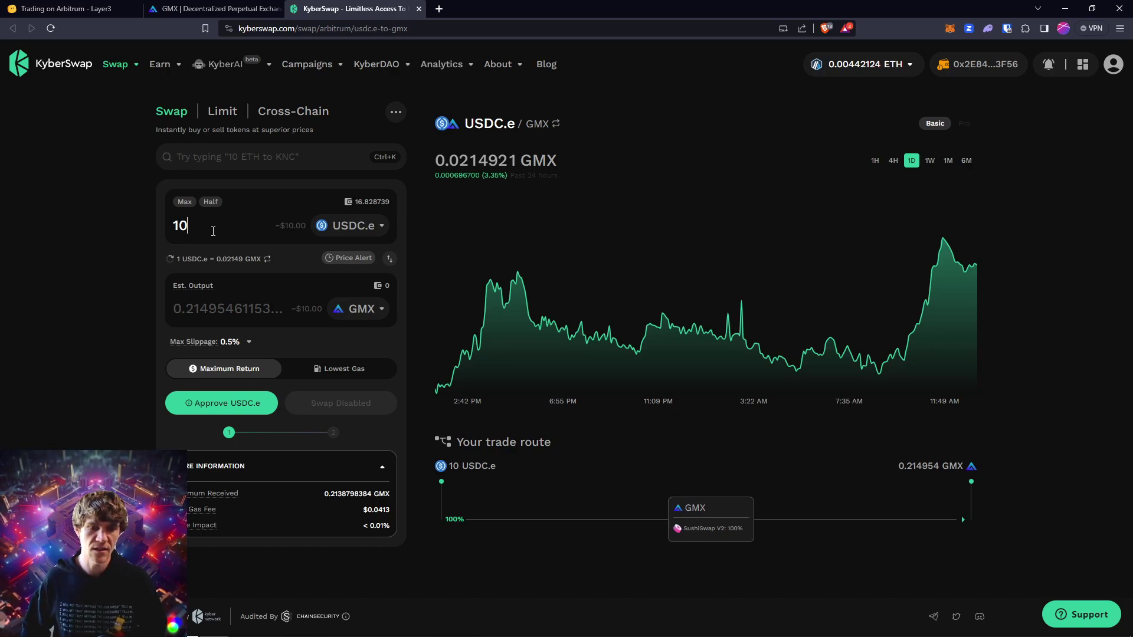
- Approve USDC.e spending with a Max spending cap via Wallet Guard, Pocket Universe and MetaMask
click(252, 410)
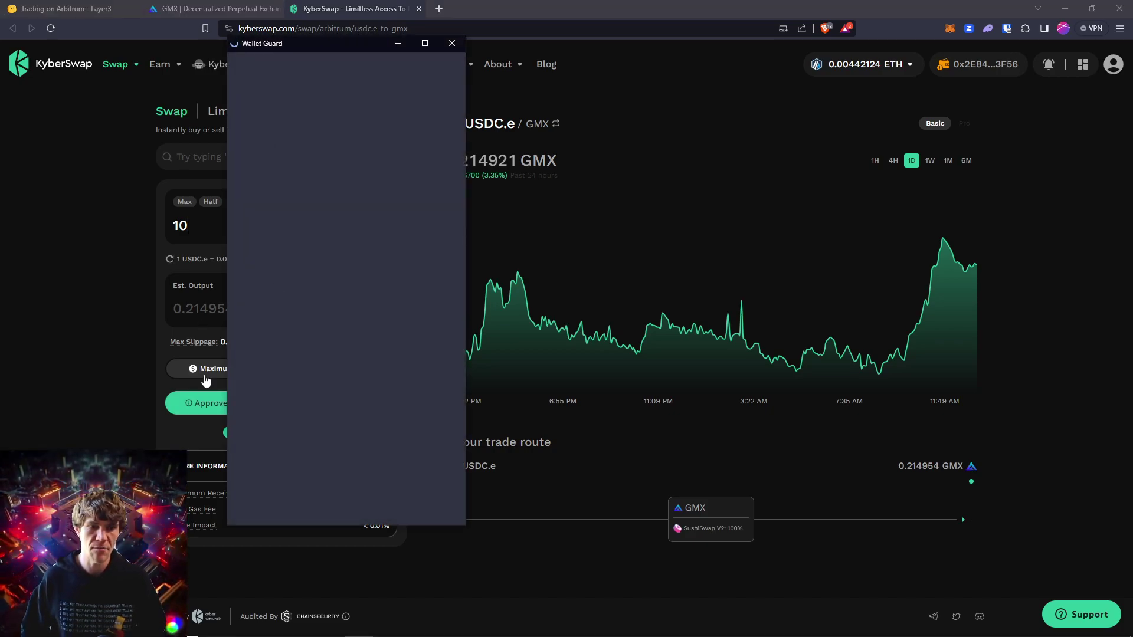
click(410, 500)
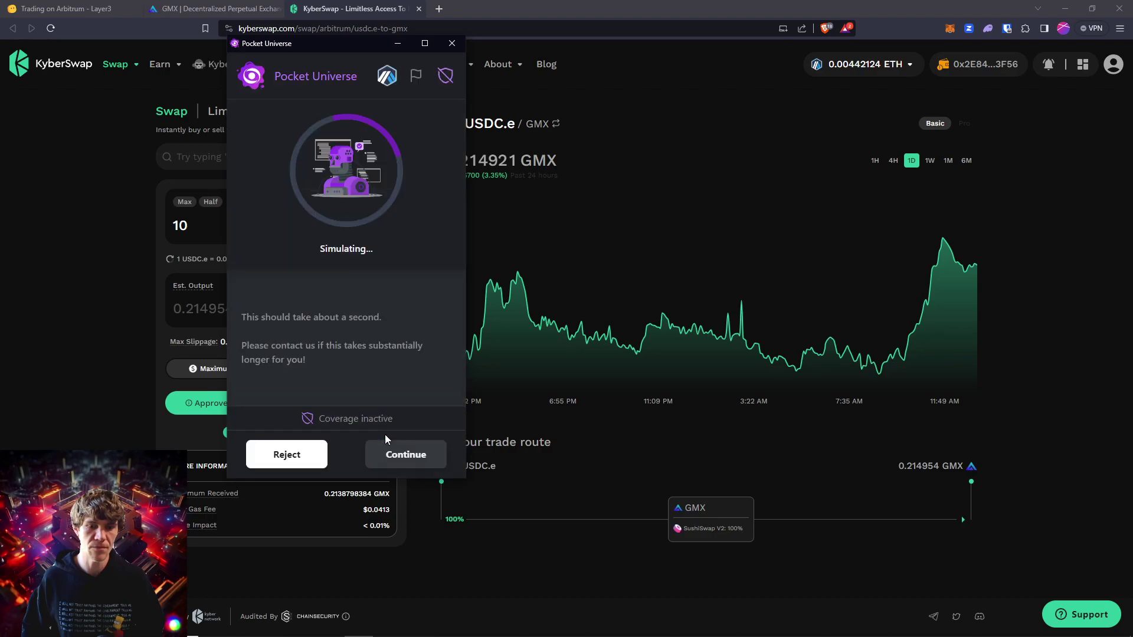
click(405, 456)
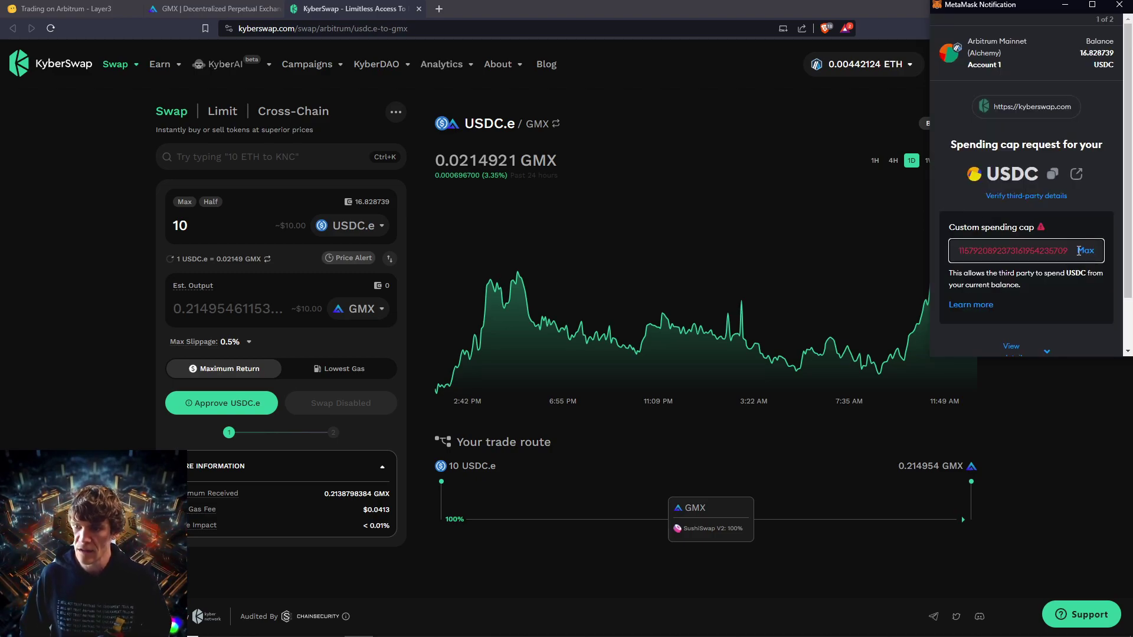
click(1086, 321)
click(1074, 345)
click(1073, 333)
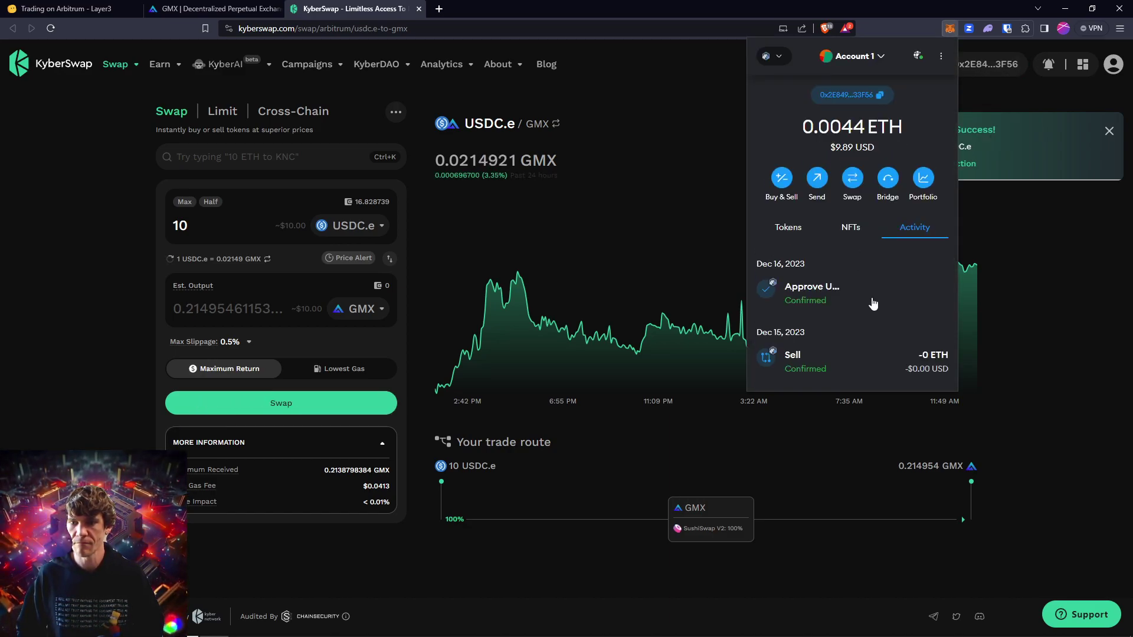
click(718, 78)
- Confirm the 10 USDC.e to 0.2149 GMX swap through the security checks and MetaMask
click(281, 403)
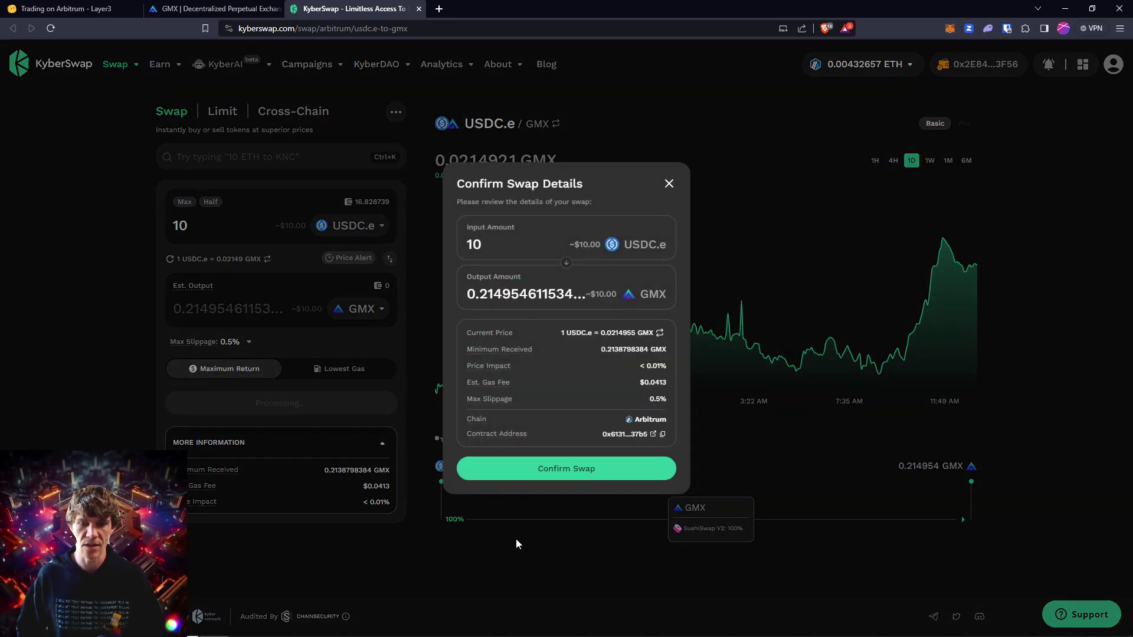
click(565, 470)
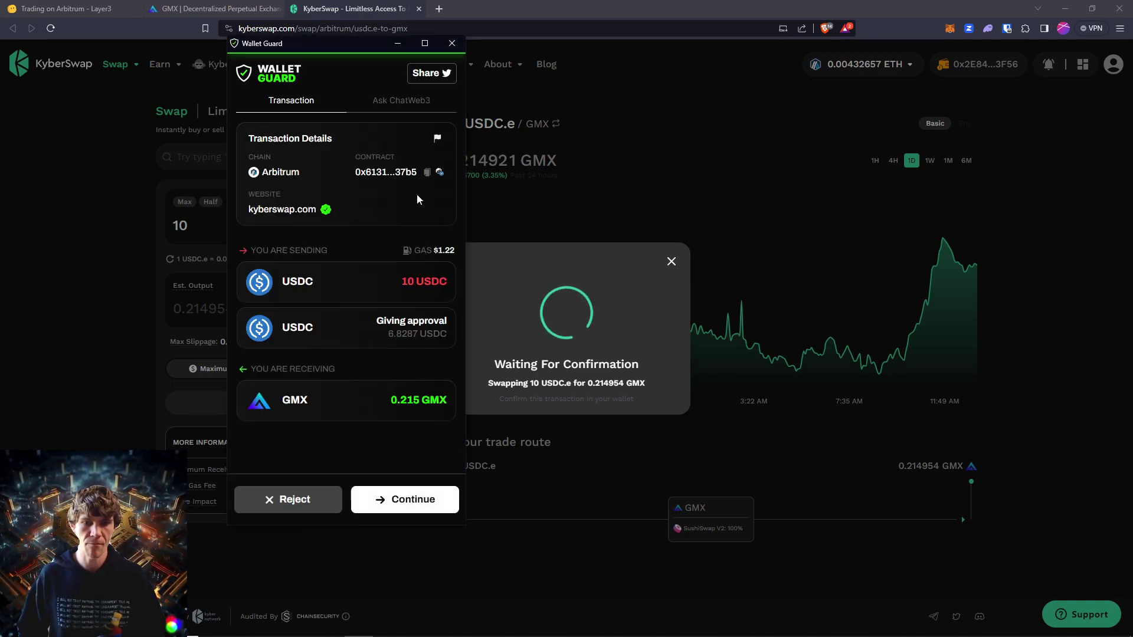
click(412, 500)
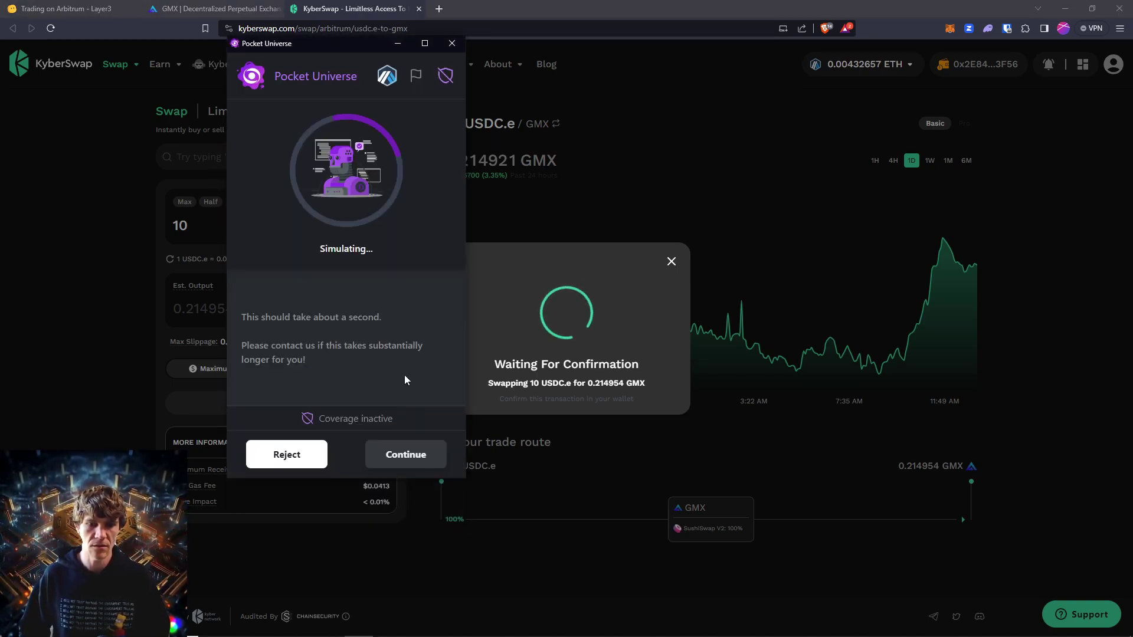
click(409, 453)
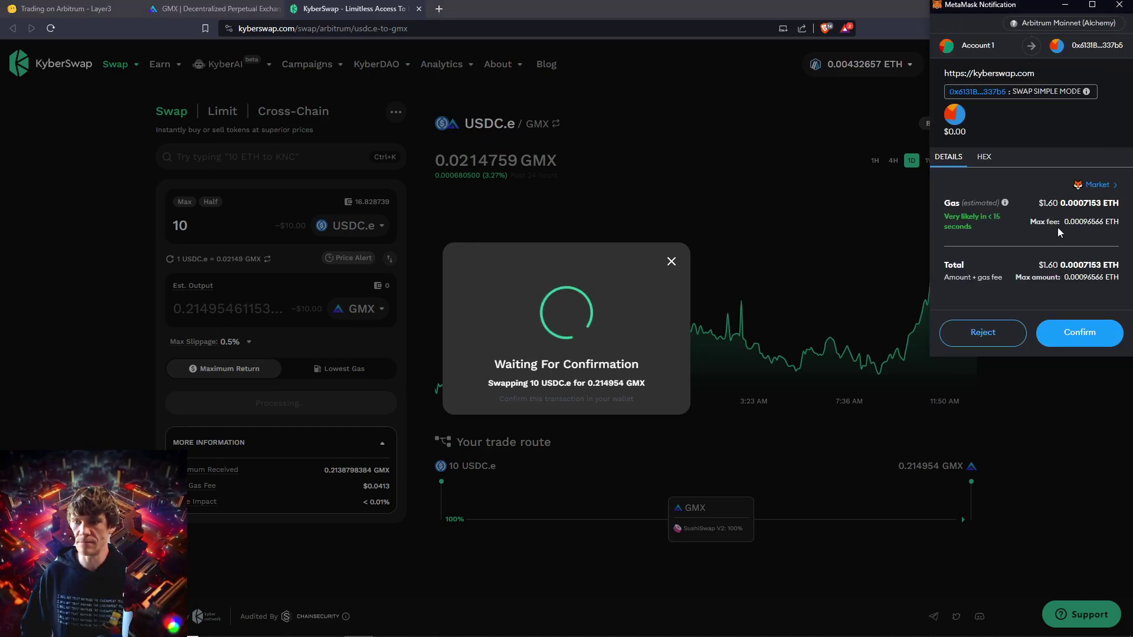
click(1083, 329)
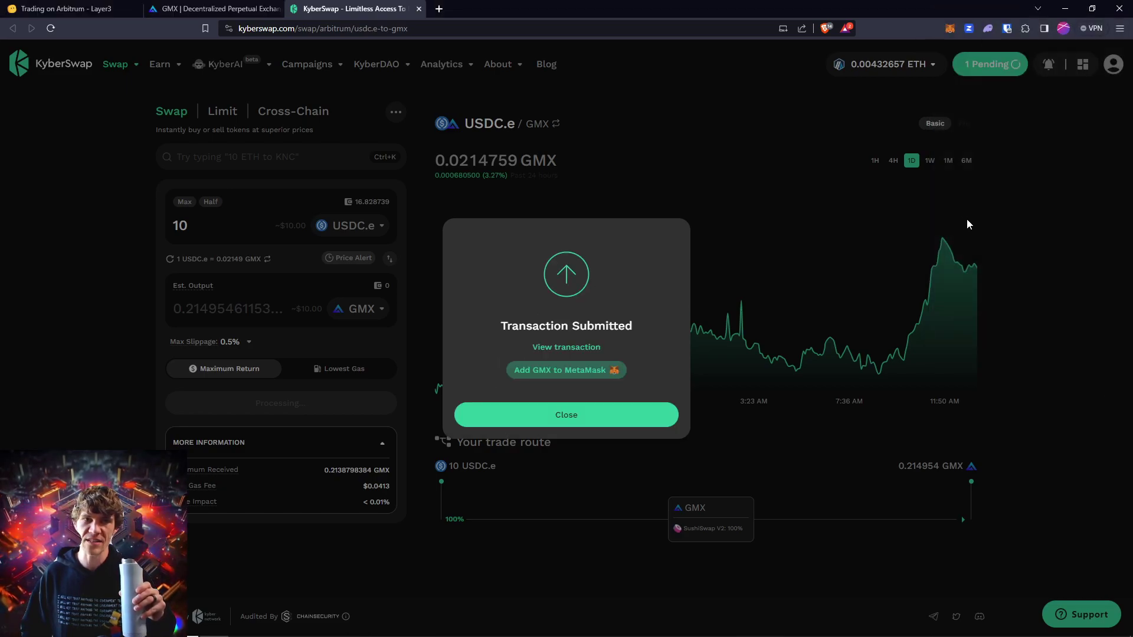
click(599, 413)
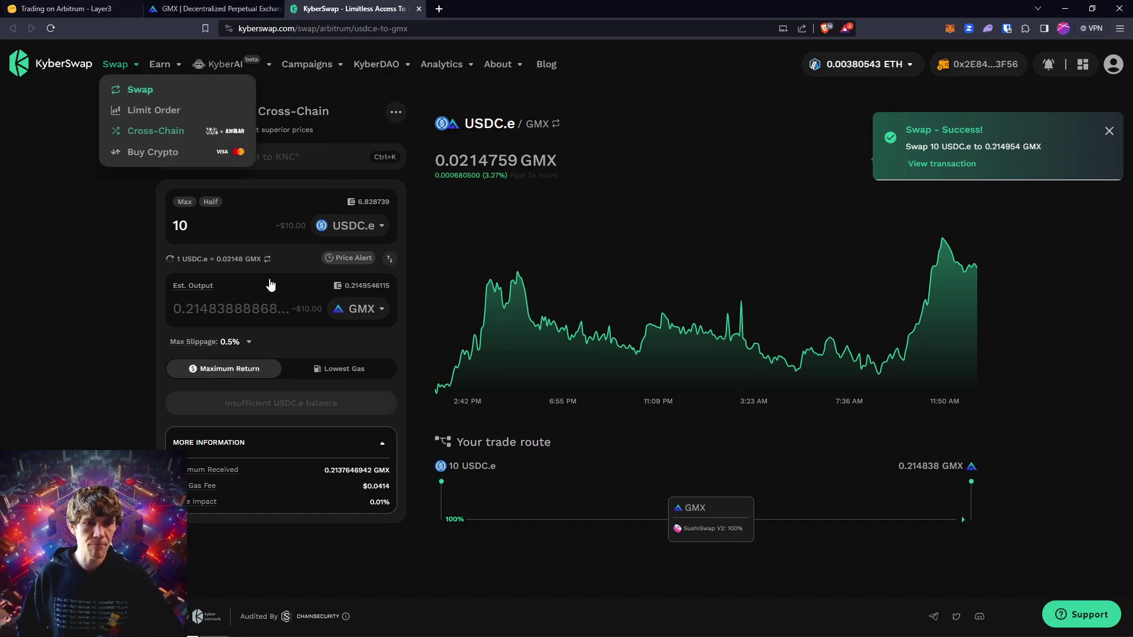
- Return to GMX's Earn page and fill the Stake GMX dialog with the full 0.21495461 GMX balance
click(206, 9)
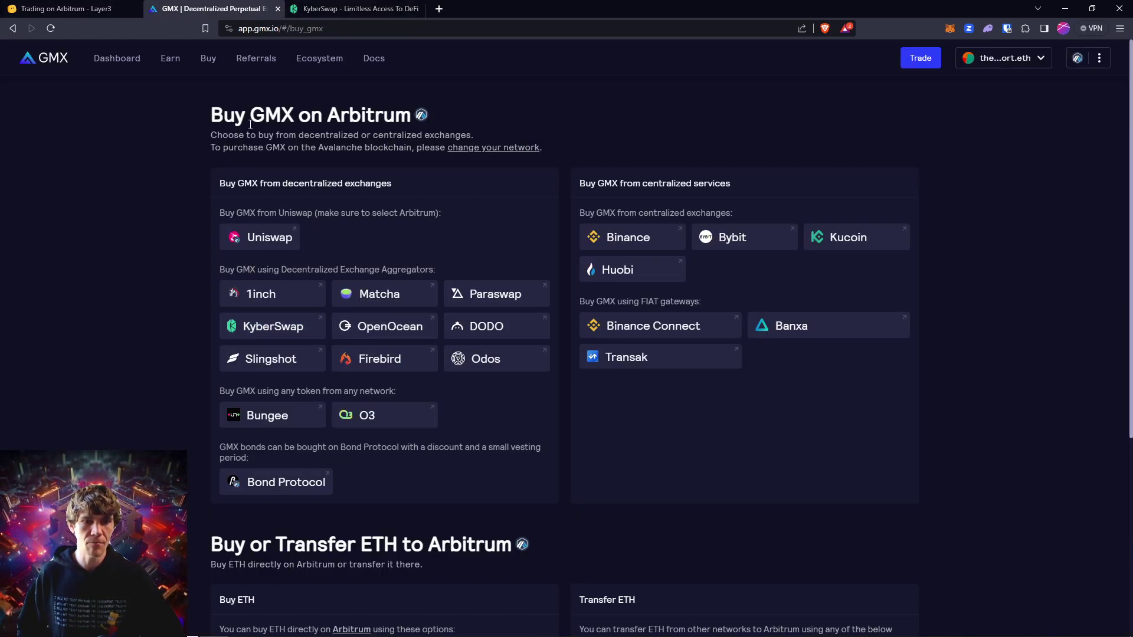
key(alt+Left)
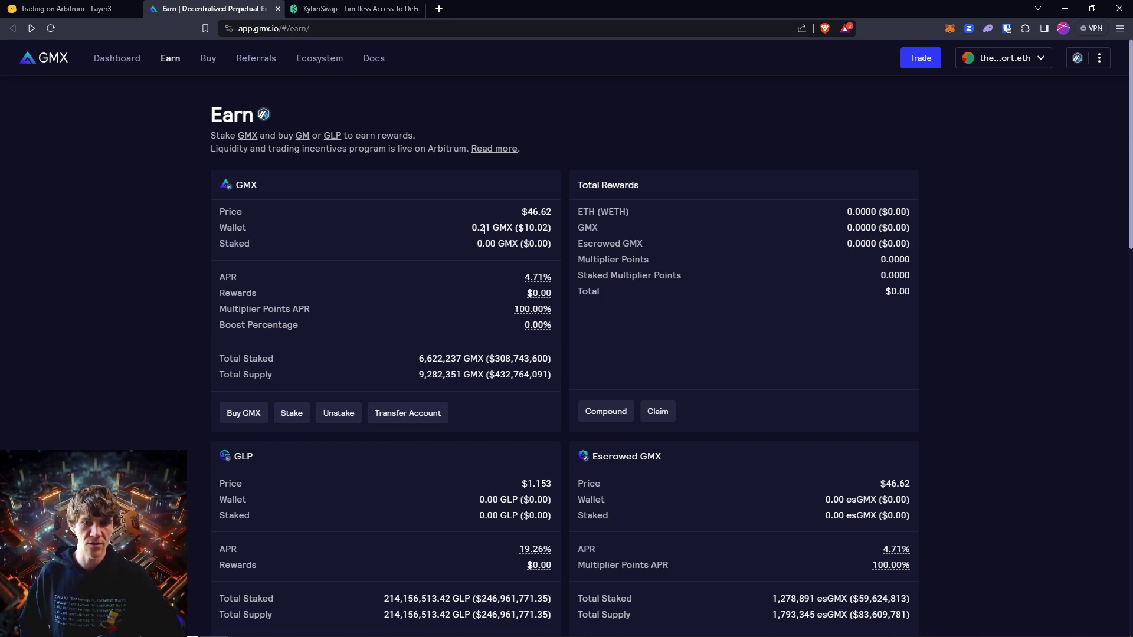
click(291, 415)
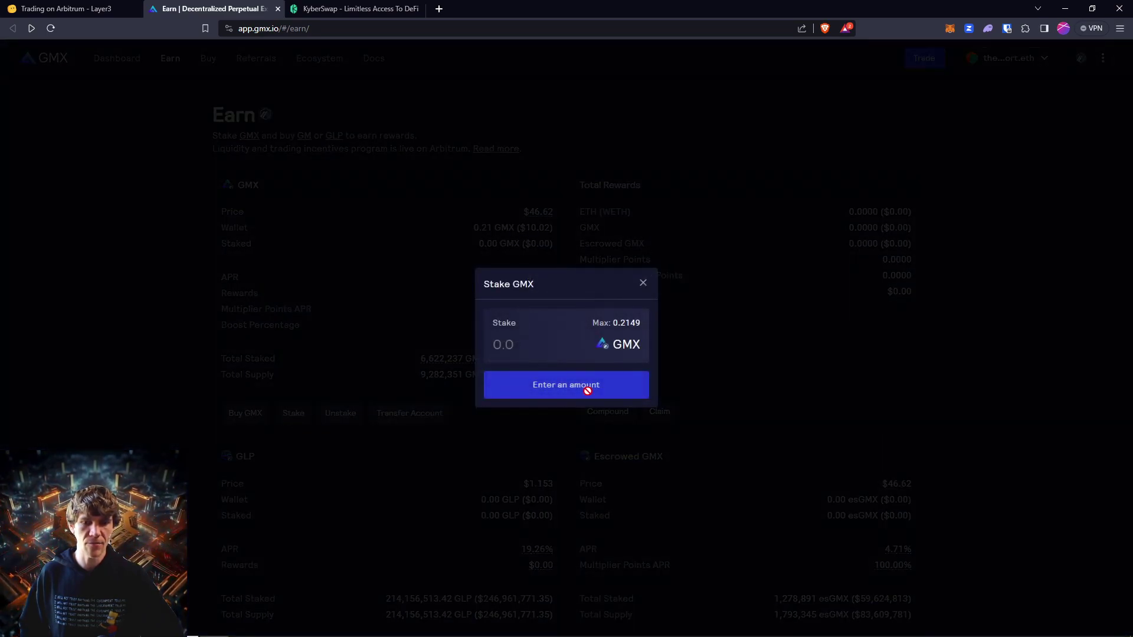
click(626, 327)
- Approve GMX spending at the maximum cap through Wallet Guard, Pocket Universe and MetaMask
click(559, 384)
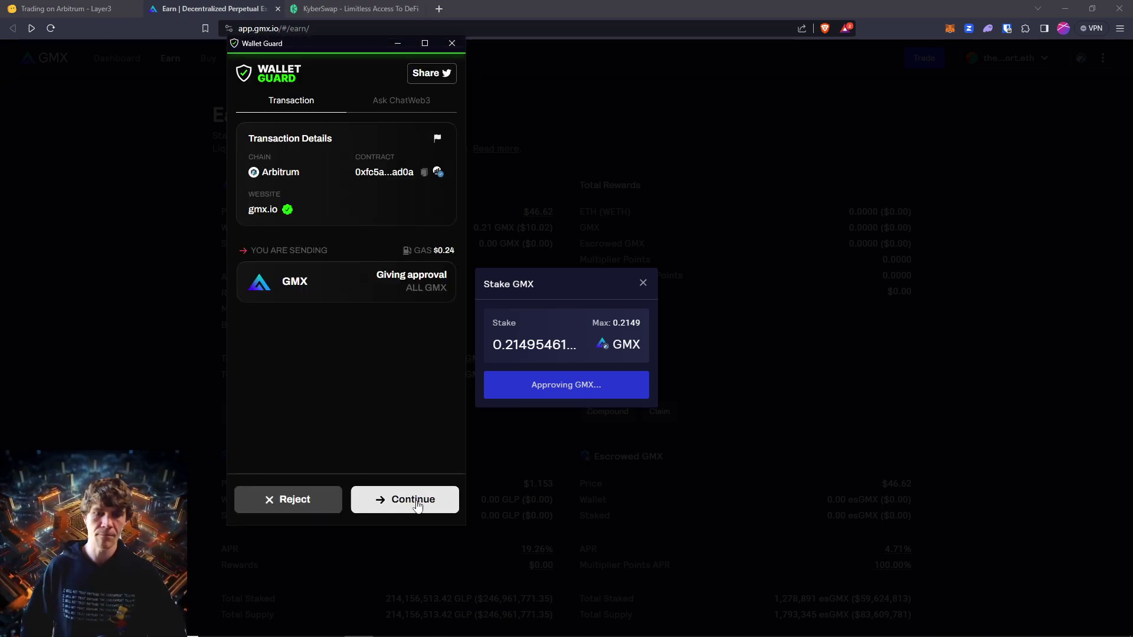
click(417, 506)
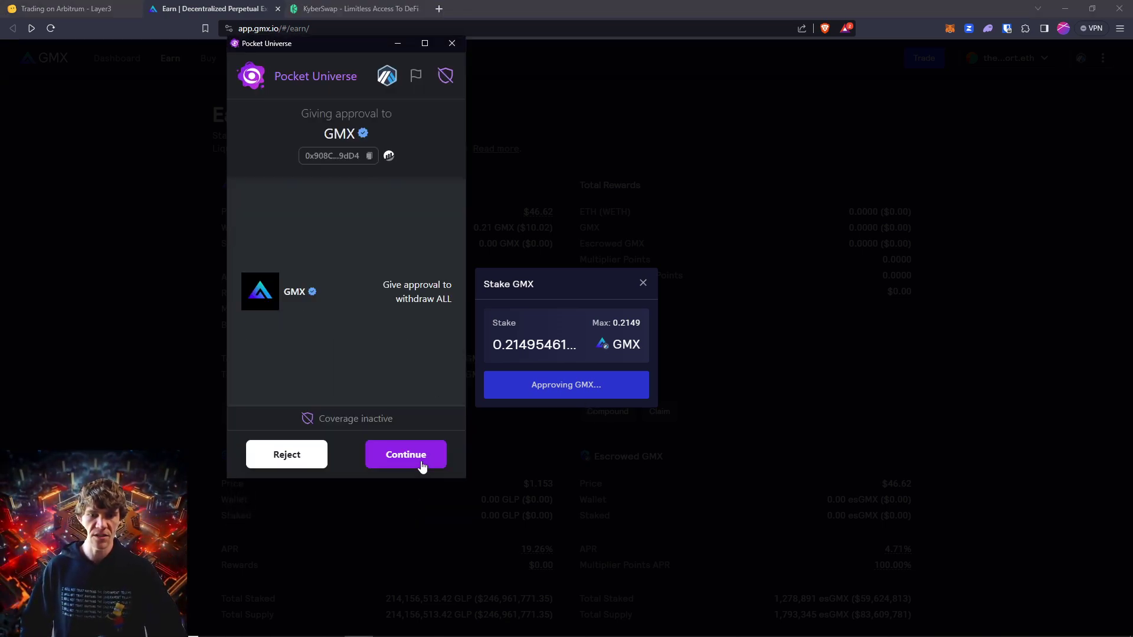
click(430, 465)
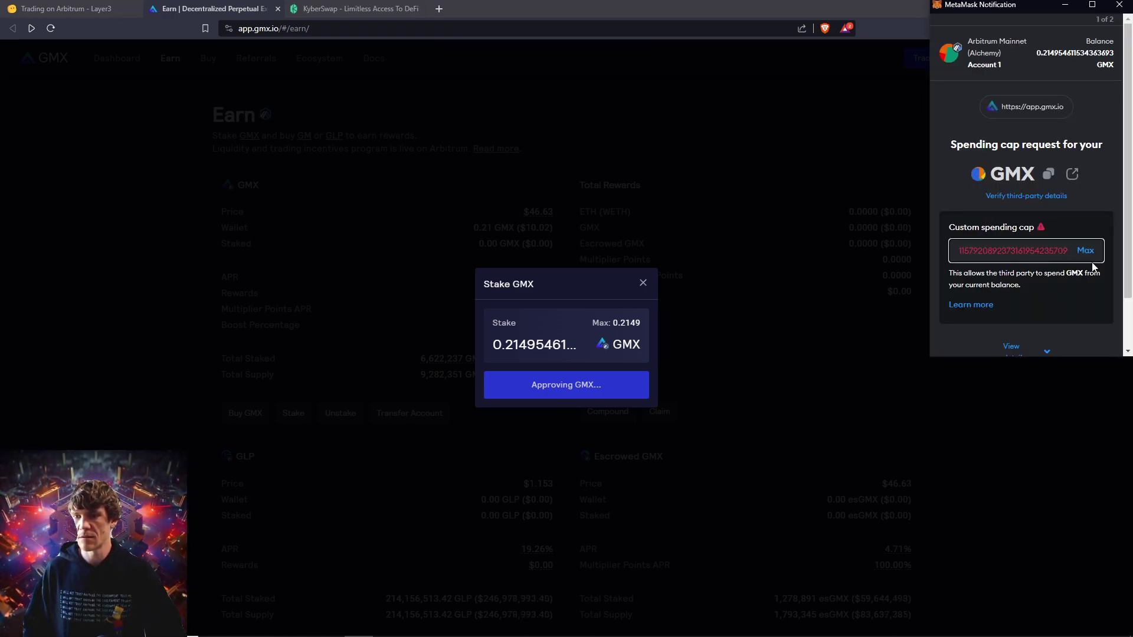
click(1087, 254)
scroll(1080, 266, down, 2)
click(1073, 335)
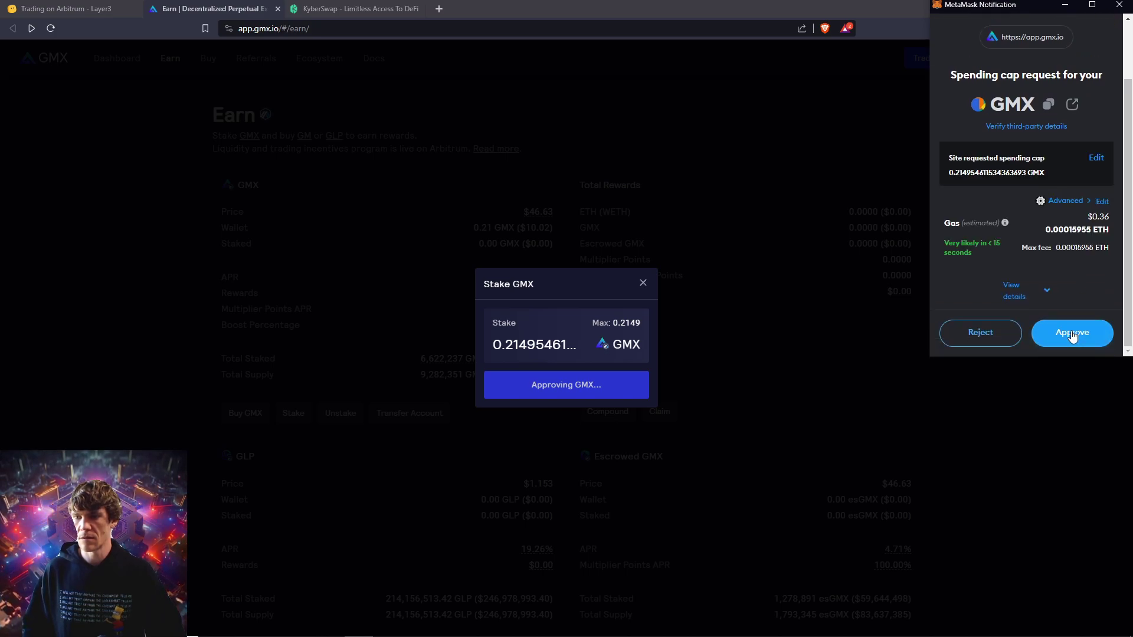
click(1074, 333)
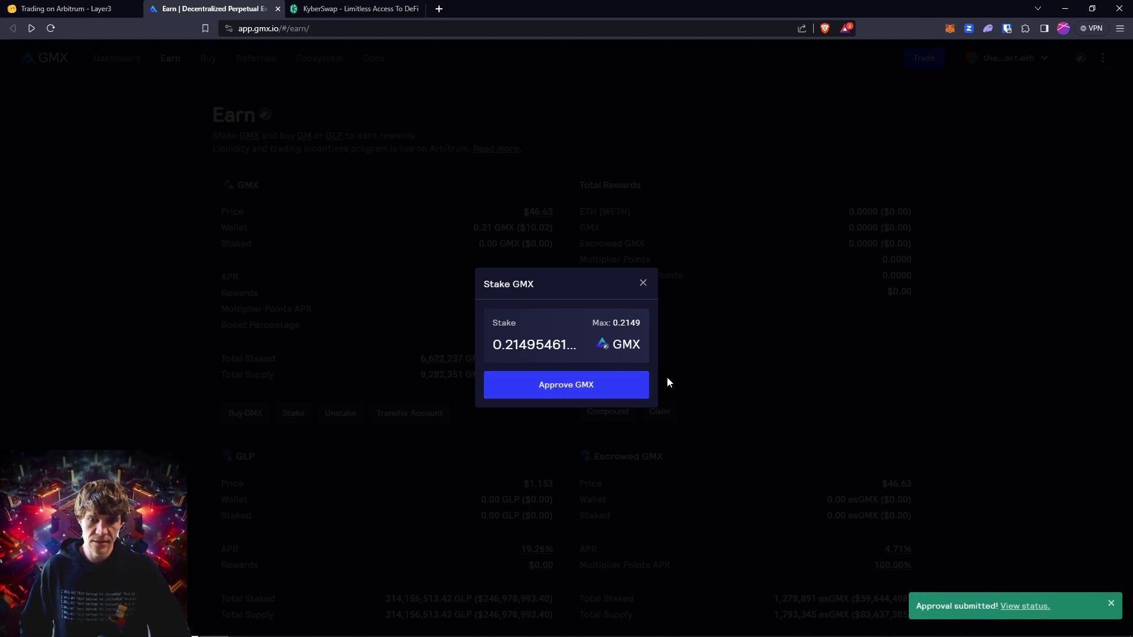
- Stake the approved 0.21 GMX, passing both security checks and confirming in MetaMask
click(642, 382)
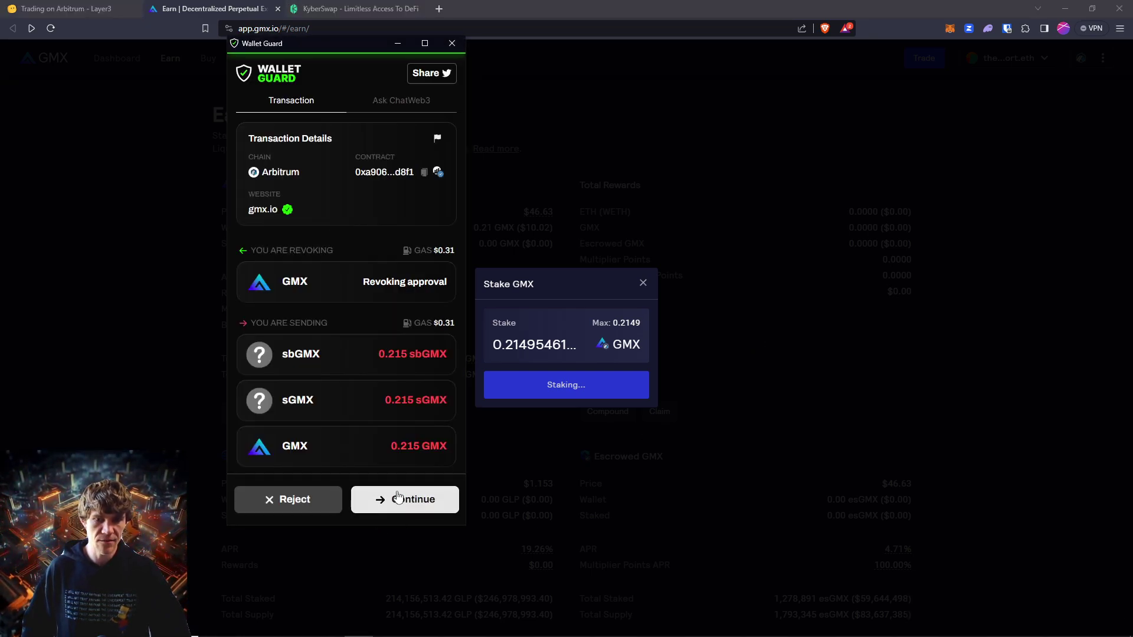
click(398, 495)
click(410, 455)
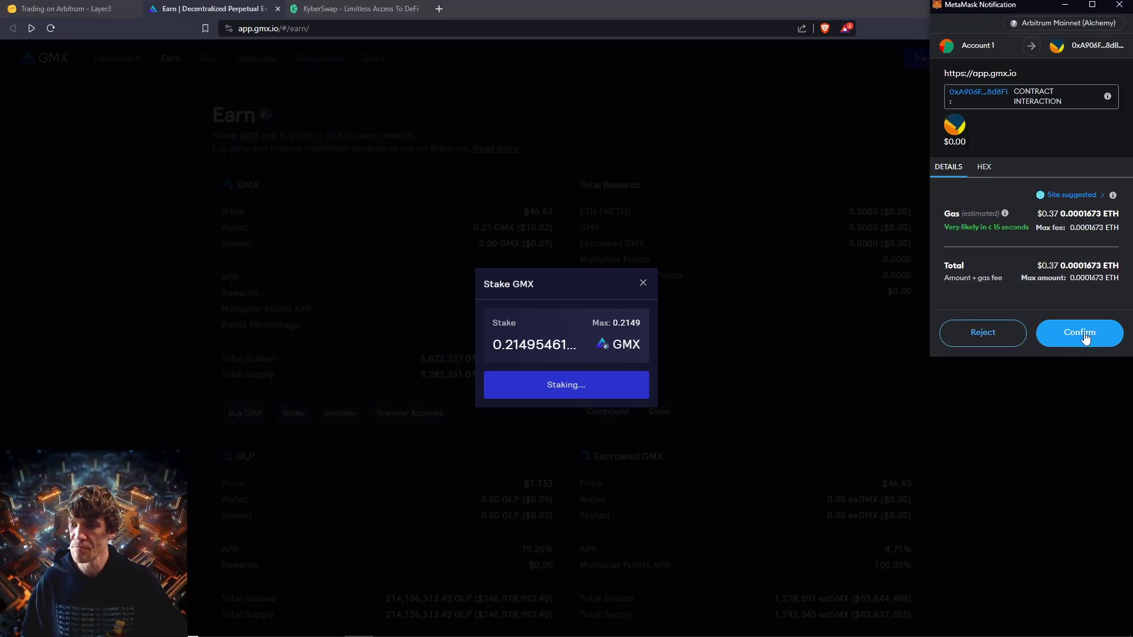
click(1081, 331)
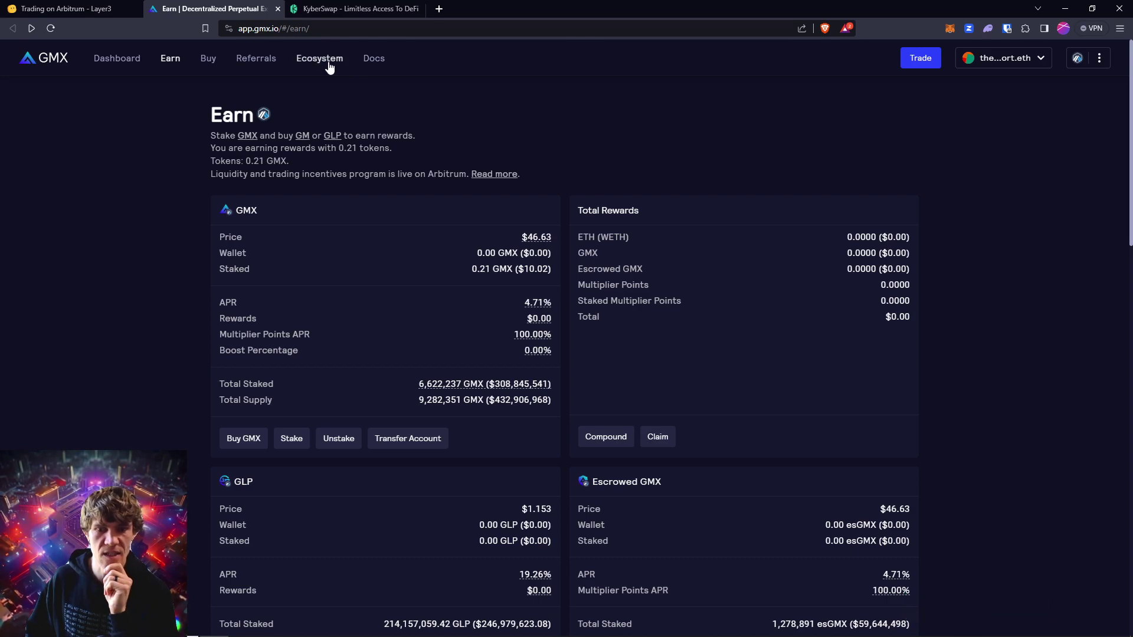
- Launch MUX from Layer3's Trade on MUX step and switch to the new MUX trading tab
click(341, 14)
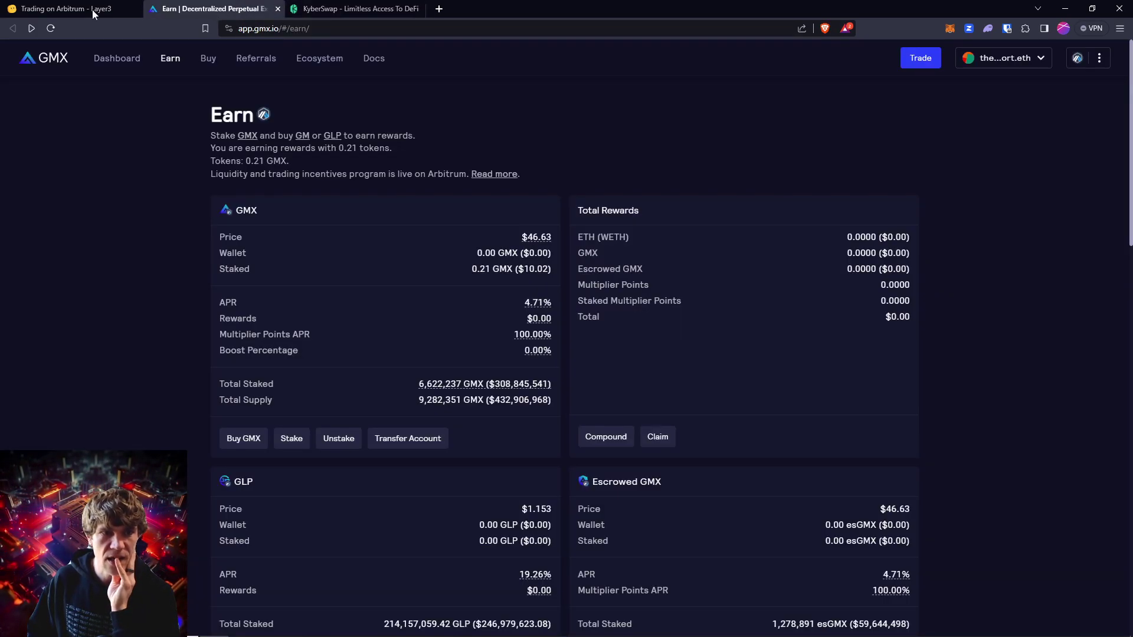
click(66, 10)
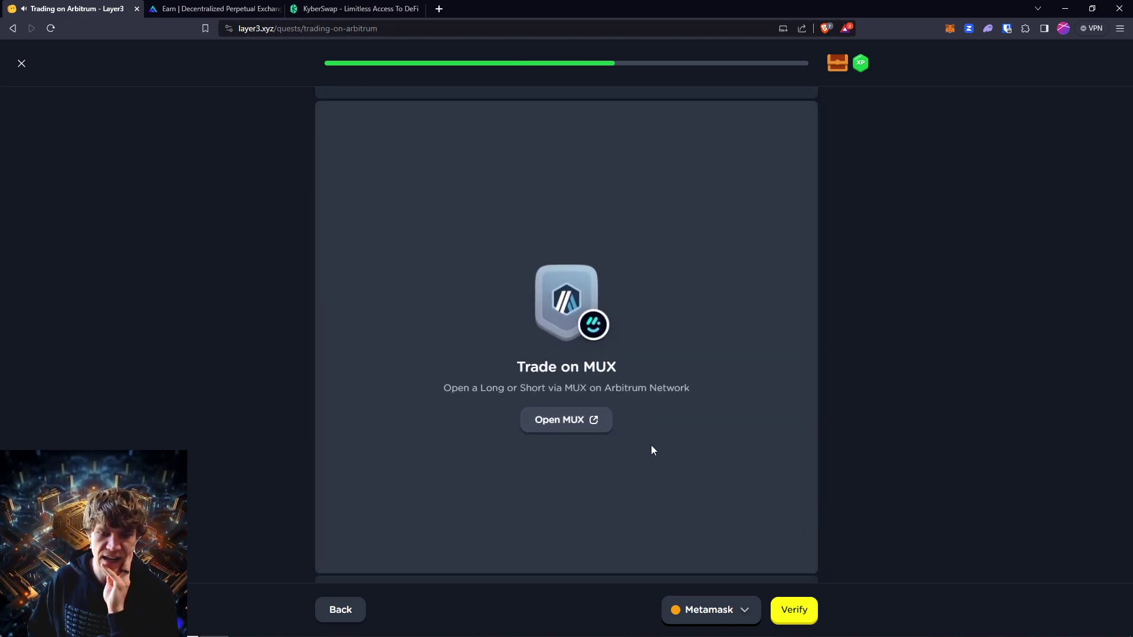
scroll(659, 443, down, 1)
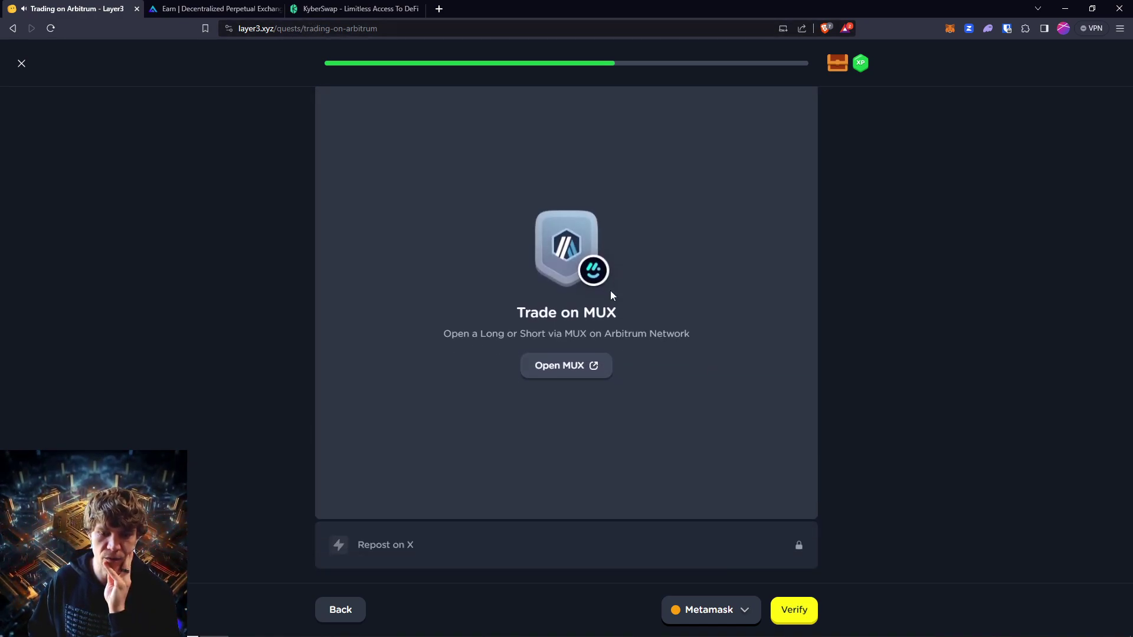
click(578, 373)
click(372, 9)
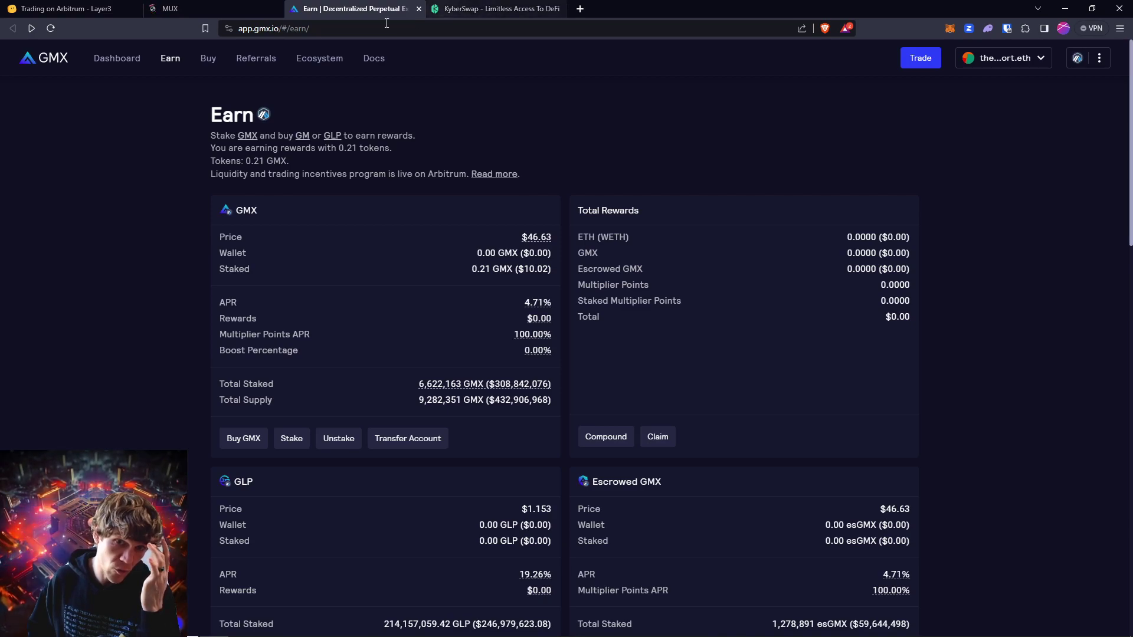
click(226, 14)
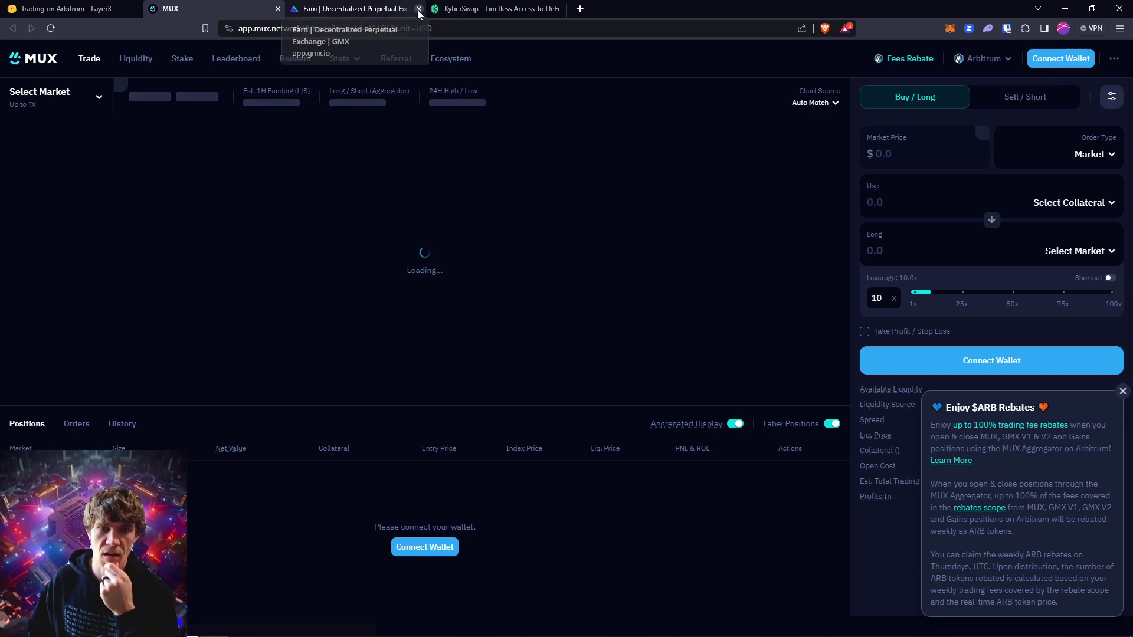
- Close the leftover GMX and KyberSwap tabs, keeping Layer3 and the MUX trading page
click(418, 9)
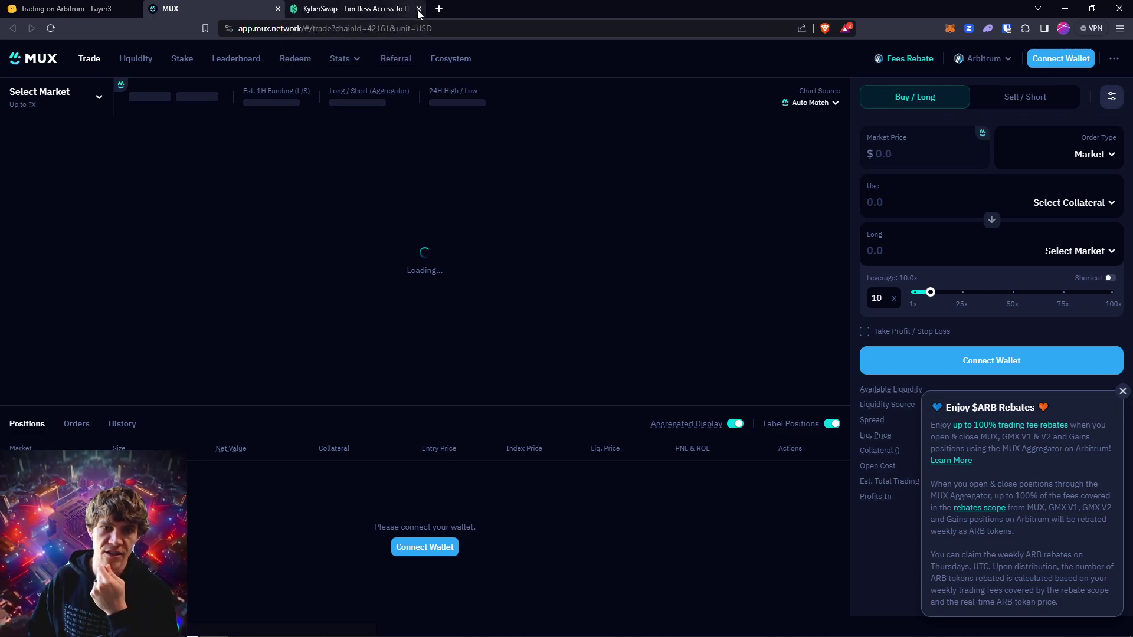
click(418, 9)
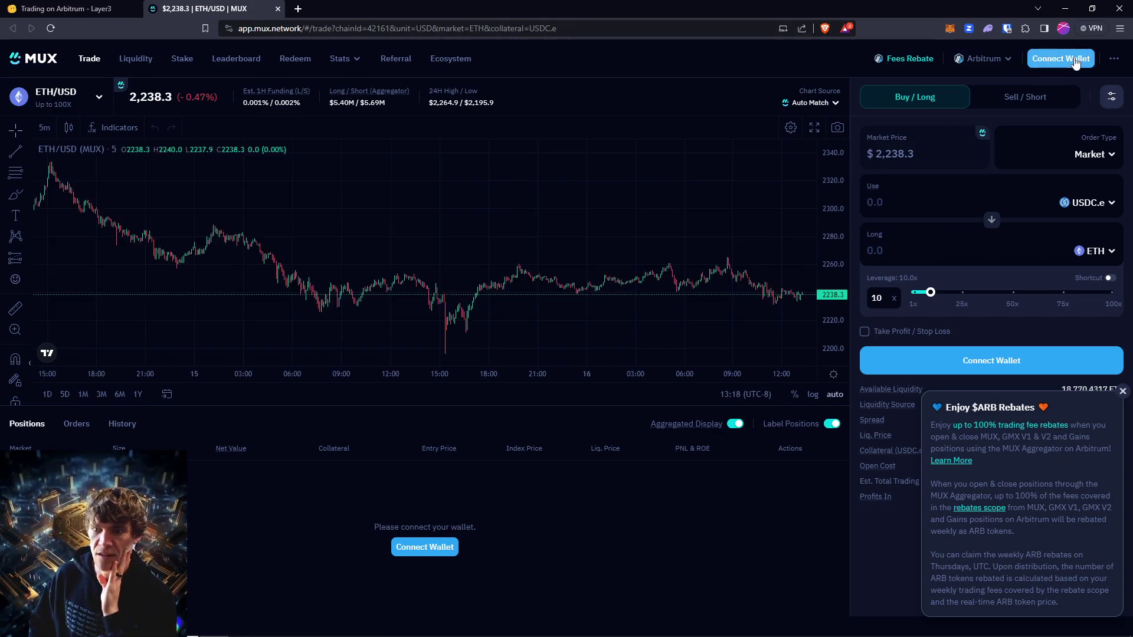
key(ctrl+shift+Tab)
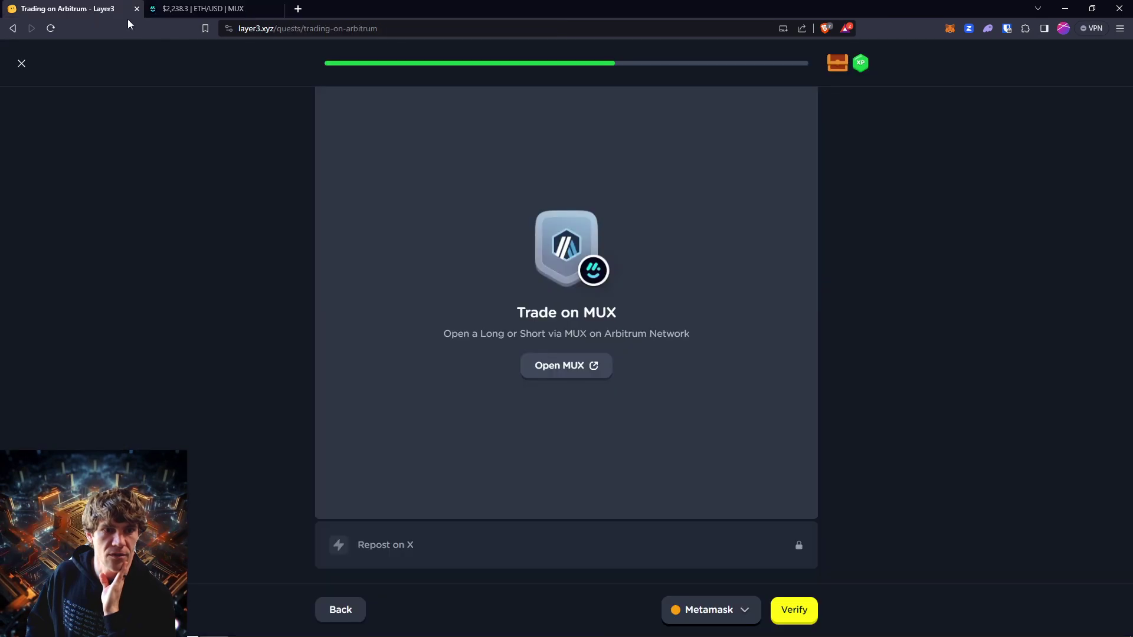
click(236, 17)
- Connect the MetaMask wallet to MUX and dismiss the $ARB Rebates notice
click(1061, 58)
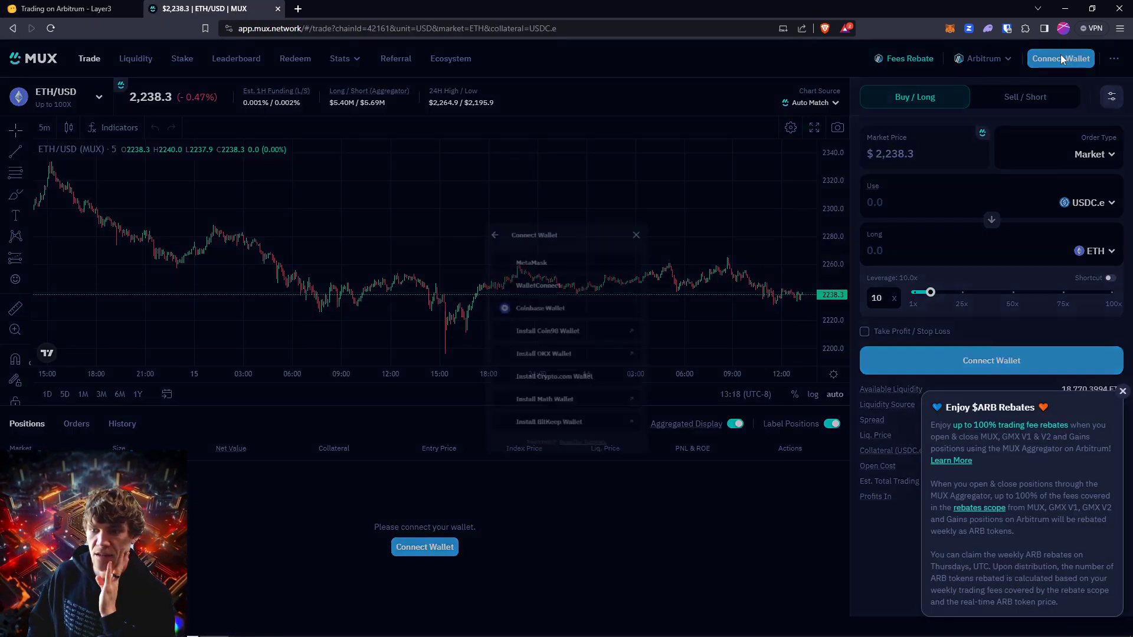
click(596, 236)
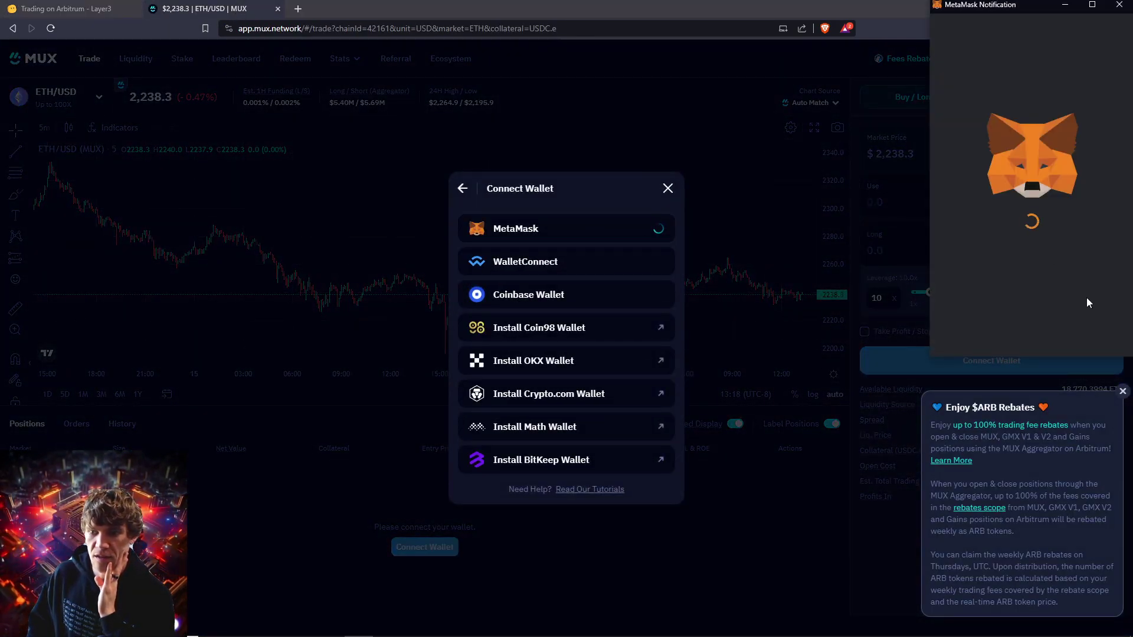
click(1095, 345)
click(1093, 344)
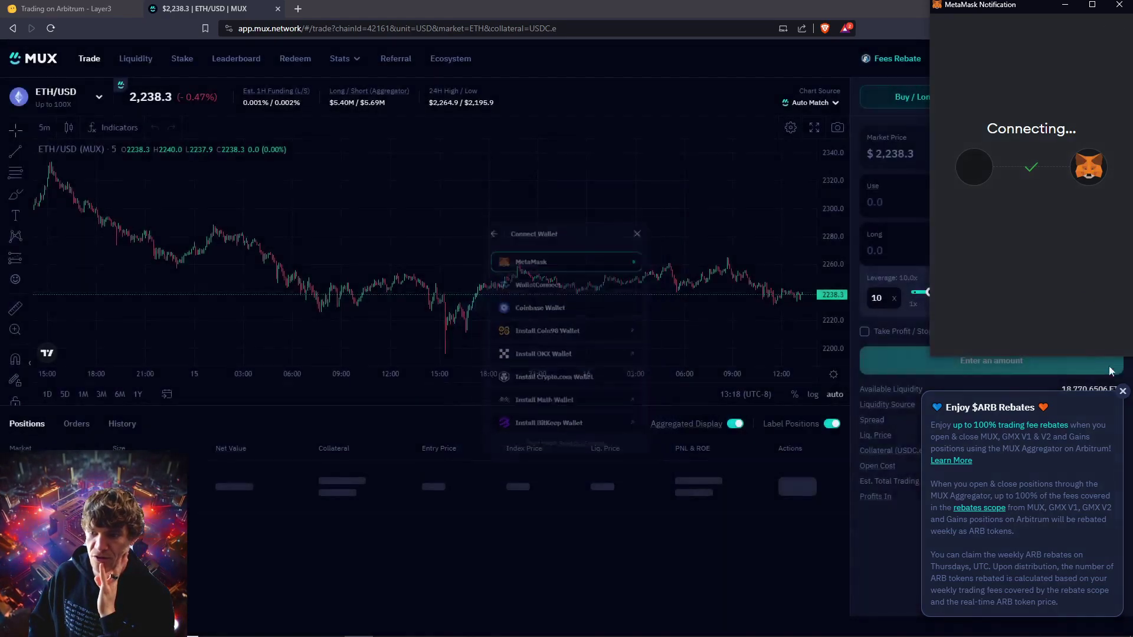
click(1123, 392)
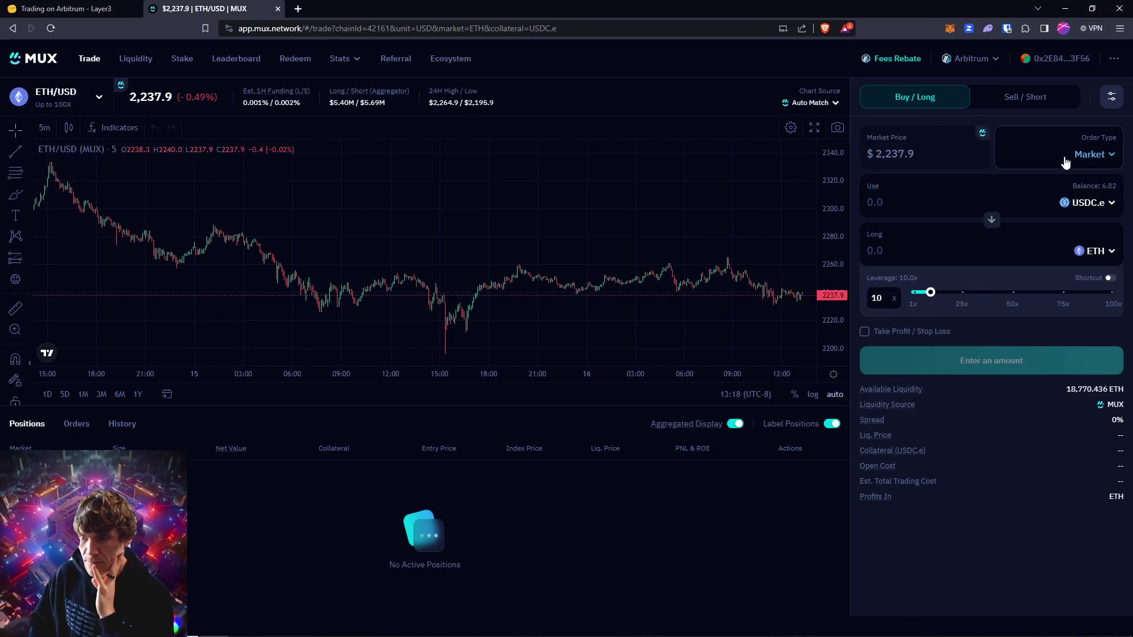
- Choose USDT as collateral and set the ETH/USD chart to 1-minute candles
click(1075, 207)
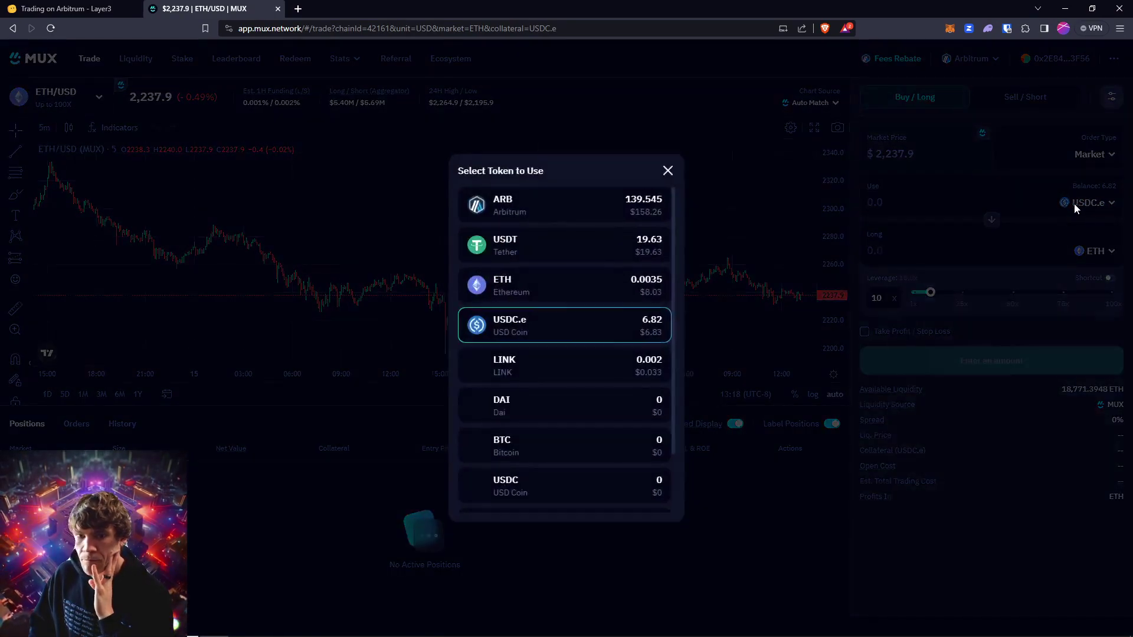
click(585, 258)
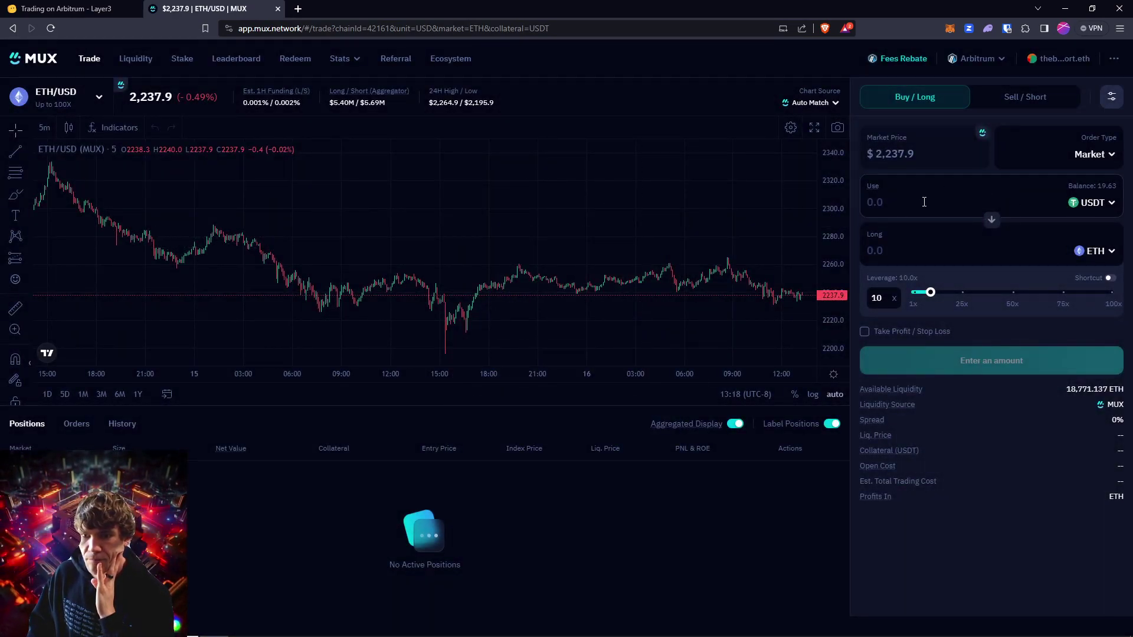
click(39, 133)
click(49, 203)
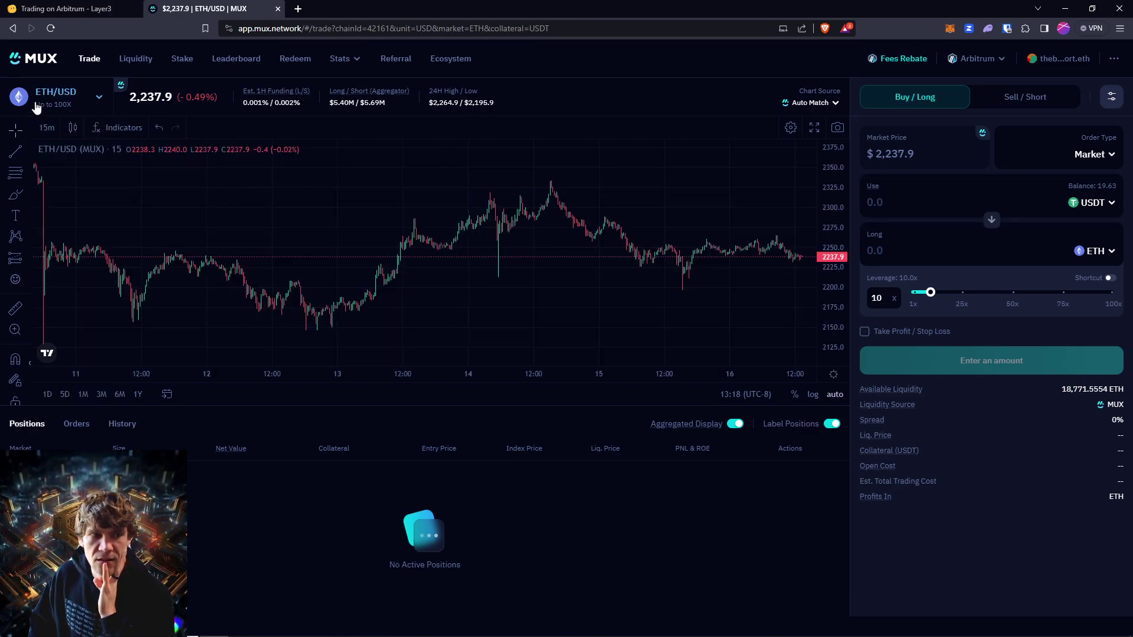
click(46, 128)
click(52, 184)
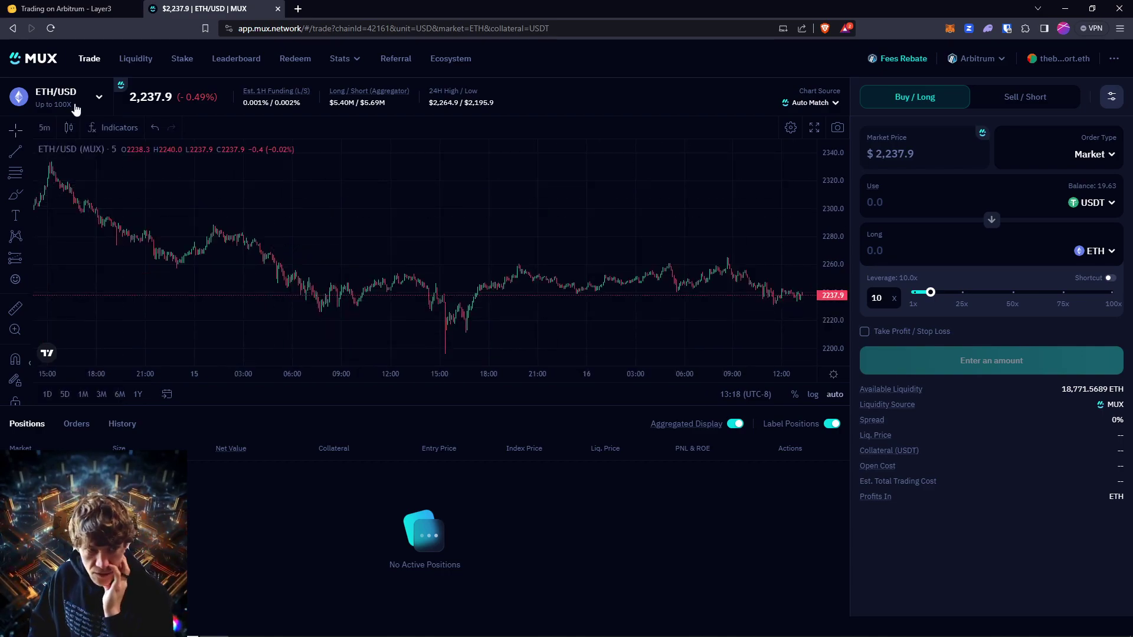
click(35, 128)
click(71, 172)
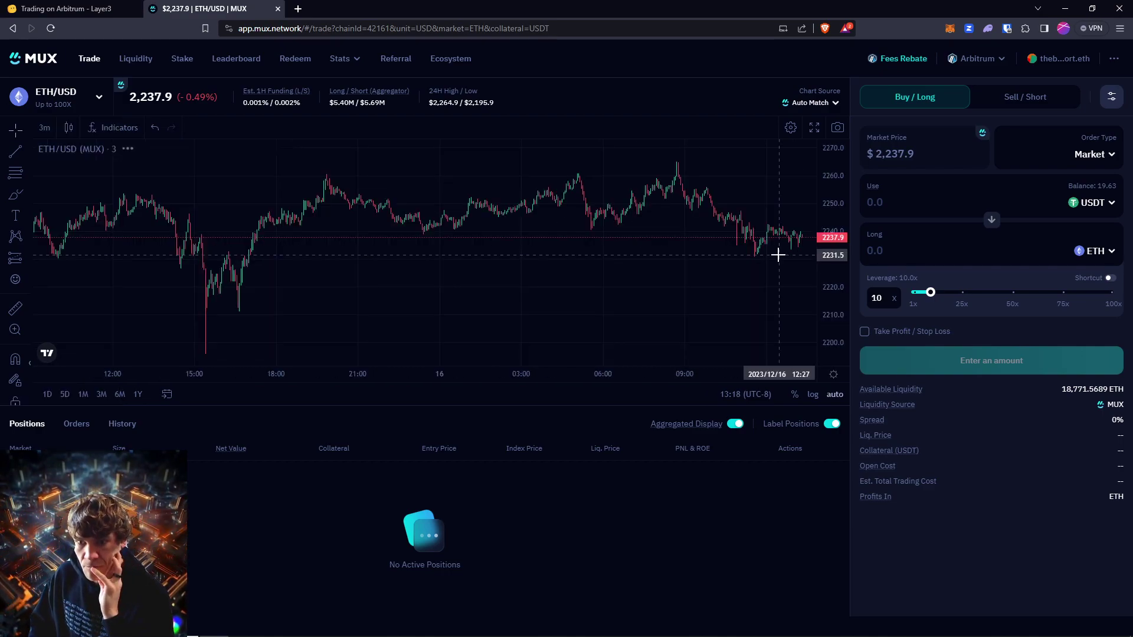
scroll(788, 258, down, 3)
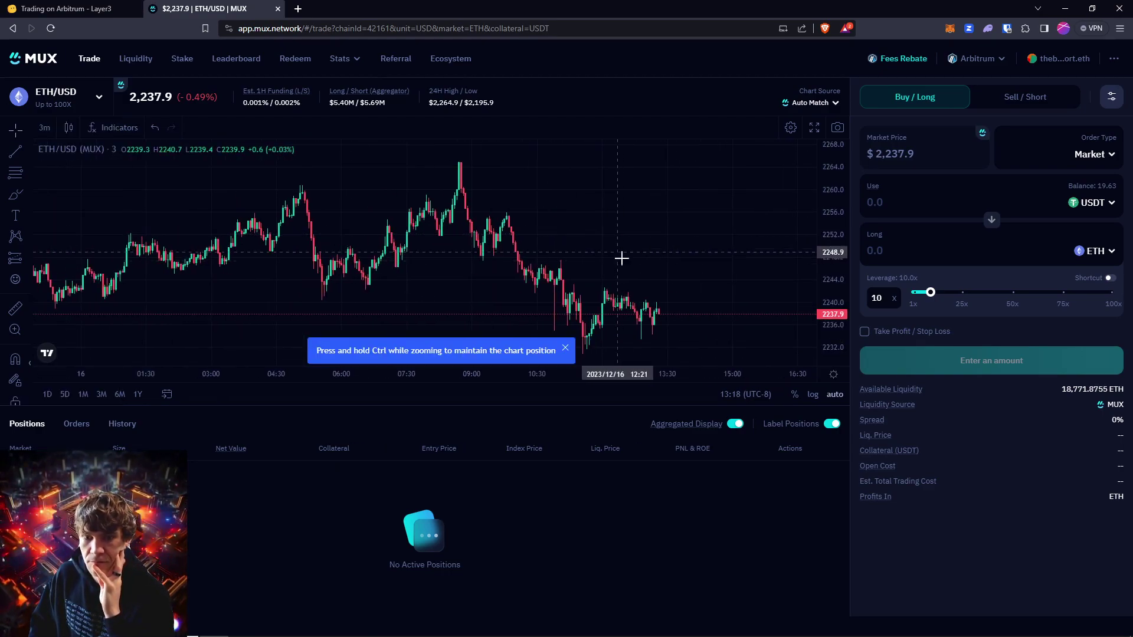
click(47, 127)
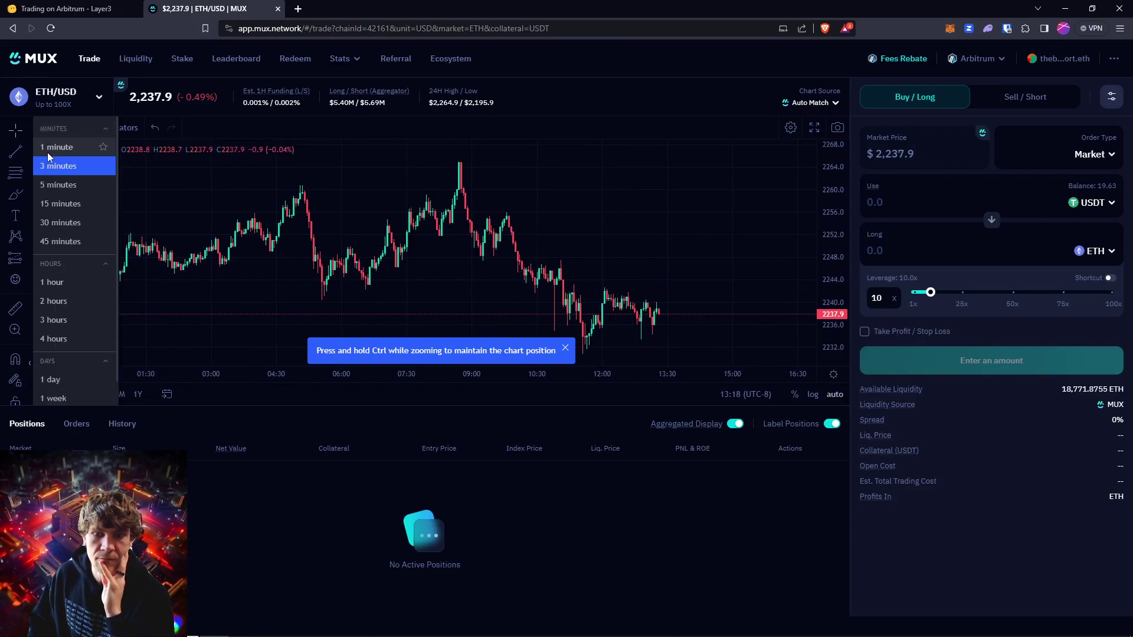
click(46, 153)
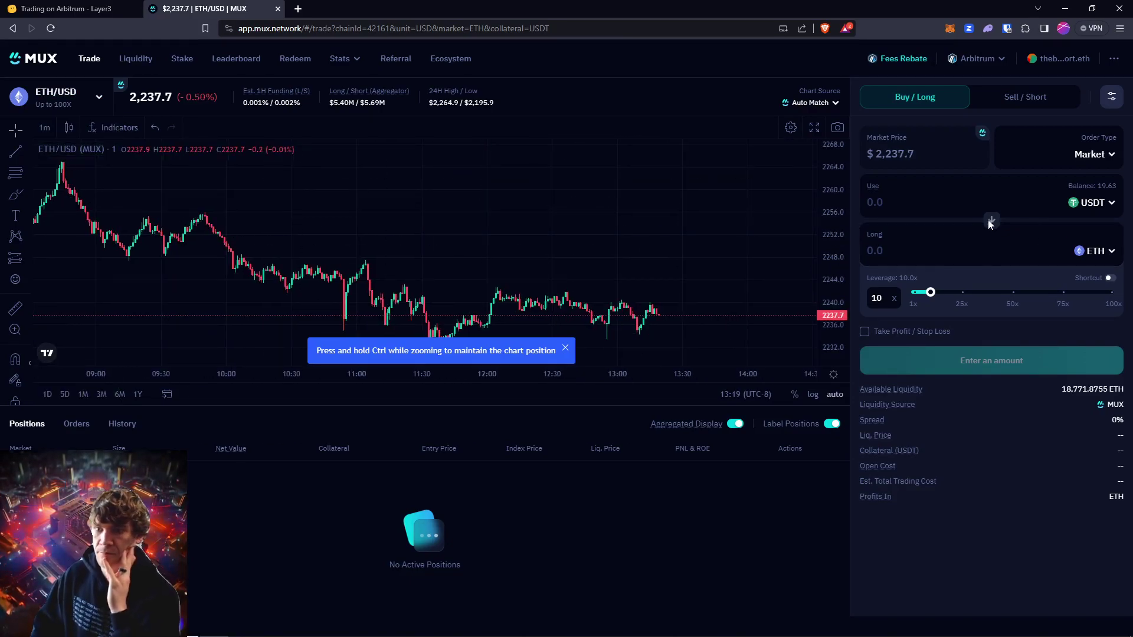
- Enter 10 USDT at 10x leverage and submit a Long ETH order
click(917, 200)
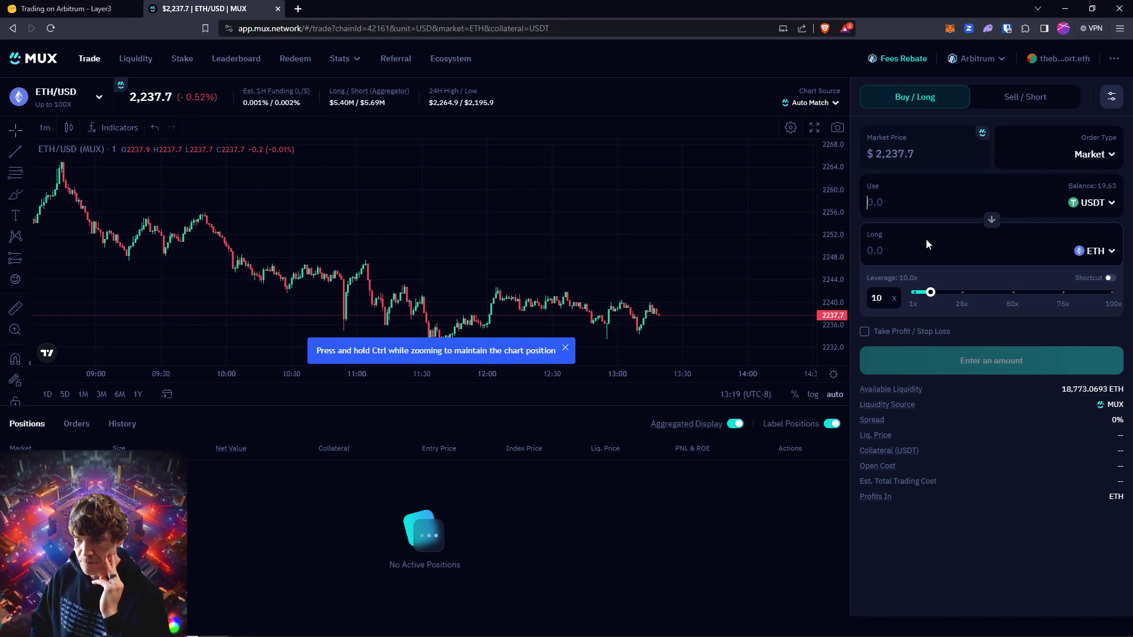
text(10)
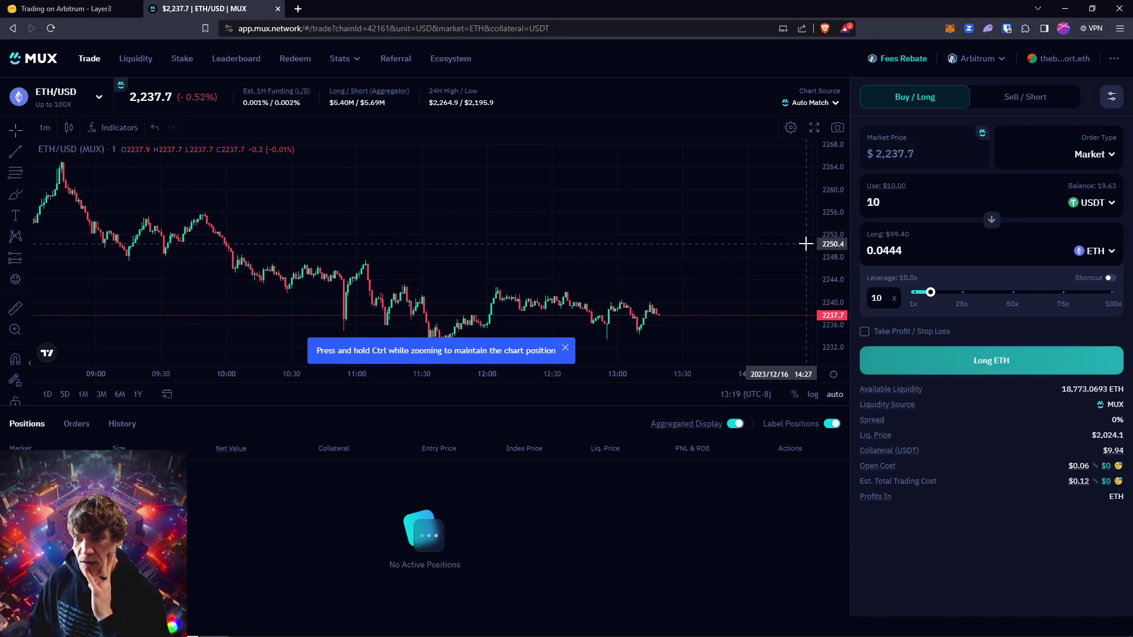
click(989, 366)
- Confirm the market order and sign MUX's terms agreement past both security checks
click(1000, 362)
click(592, 465)
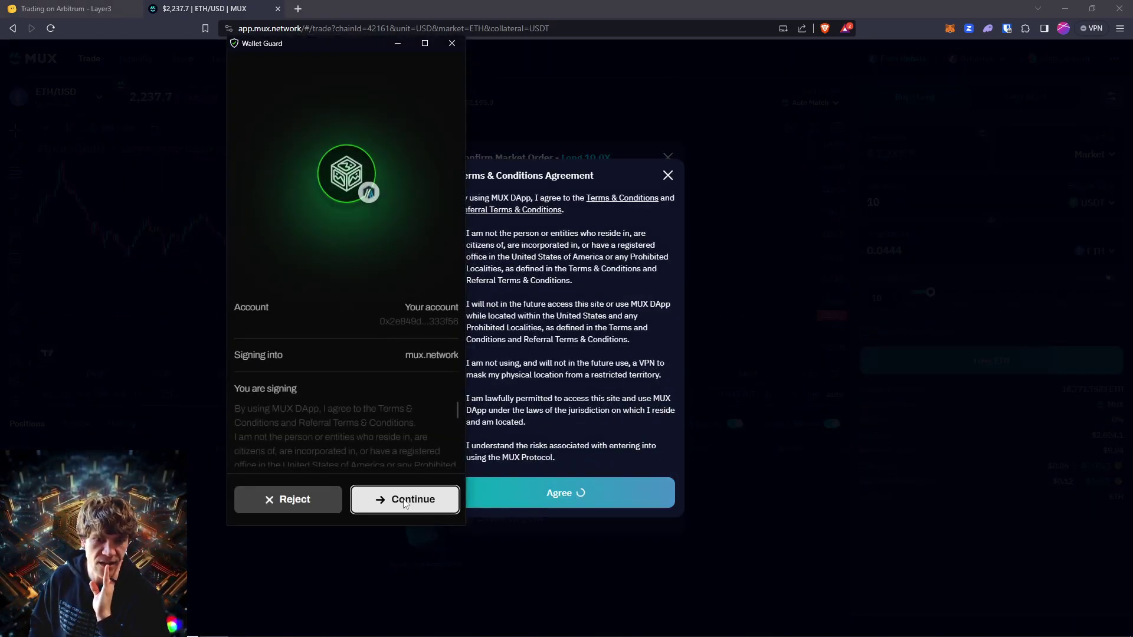
click(403, 498)
click(413, 455)
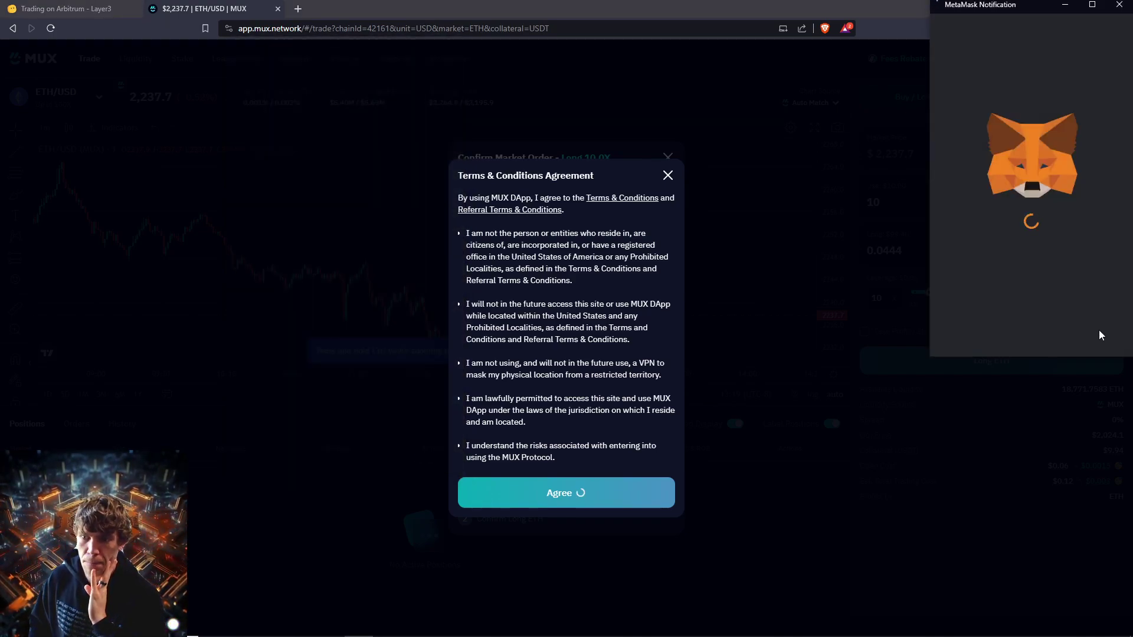
click(1086, 334)
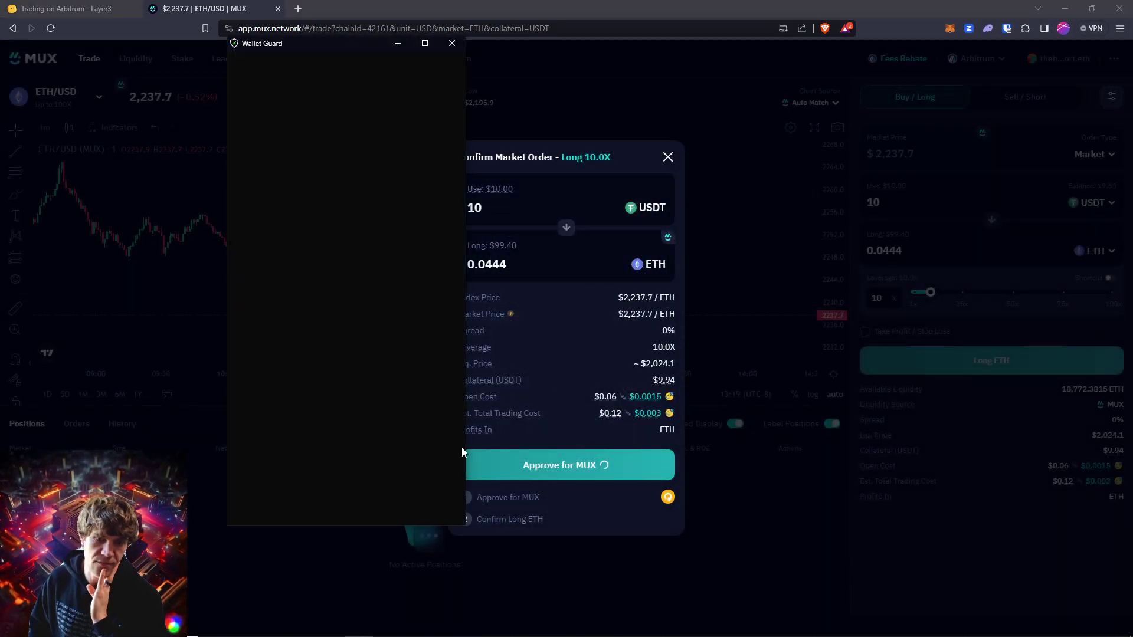
- Approve MUX to spend USDT, passing the security checks and MetaMask spending-cap request
click(389, 500)
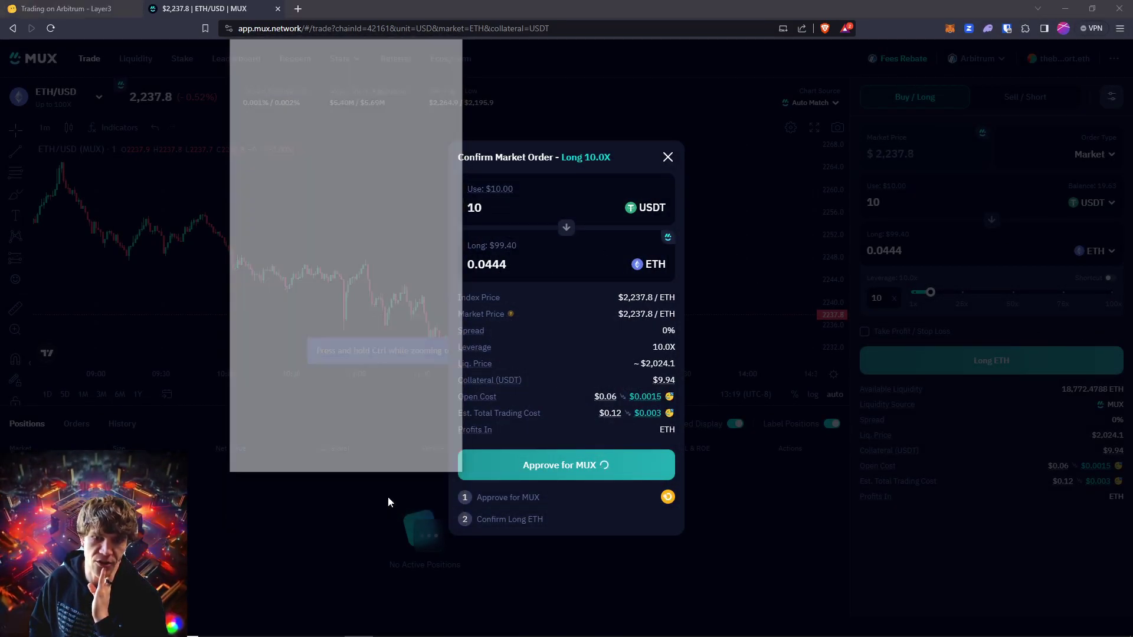
click(406, 447)
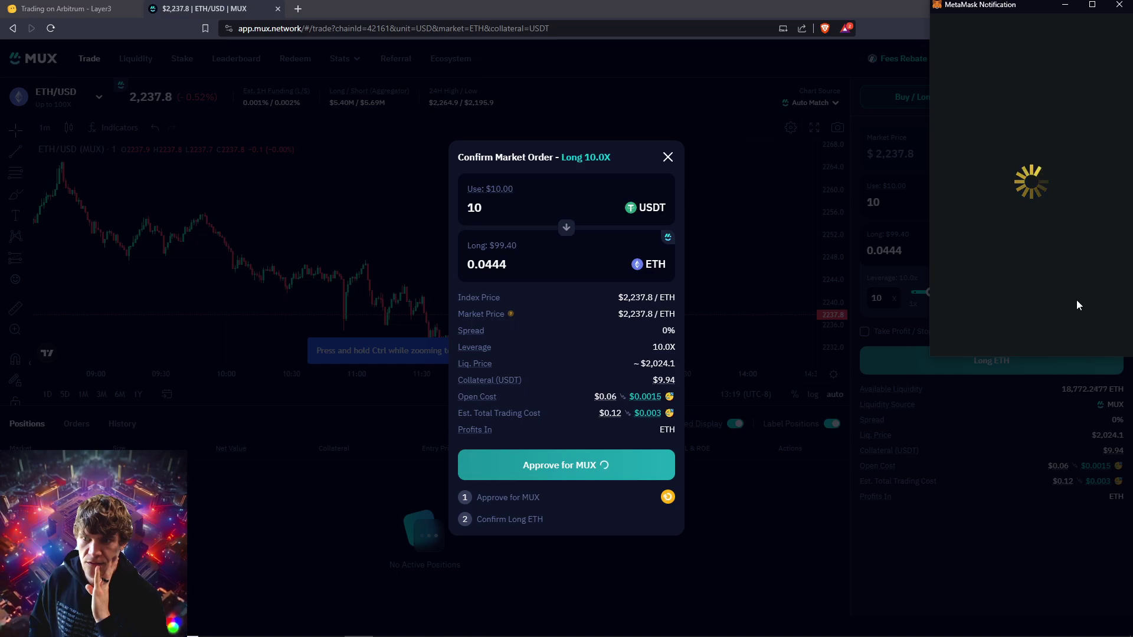
scroll(1071, 317, down, 1)
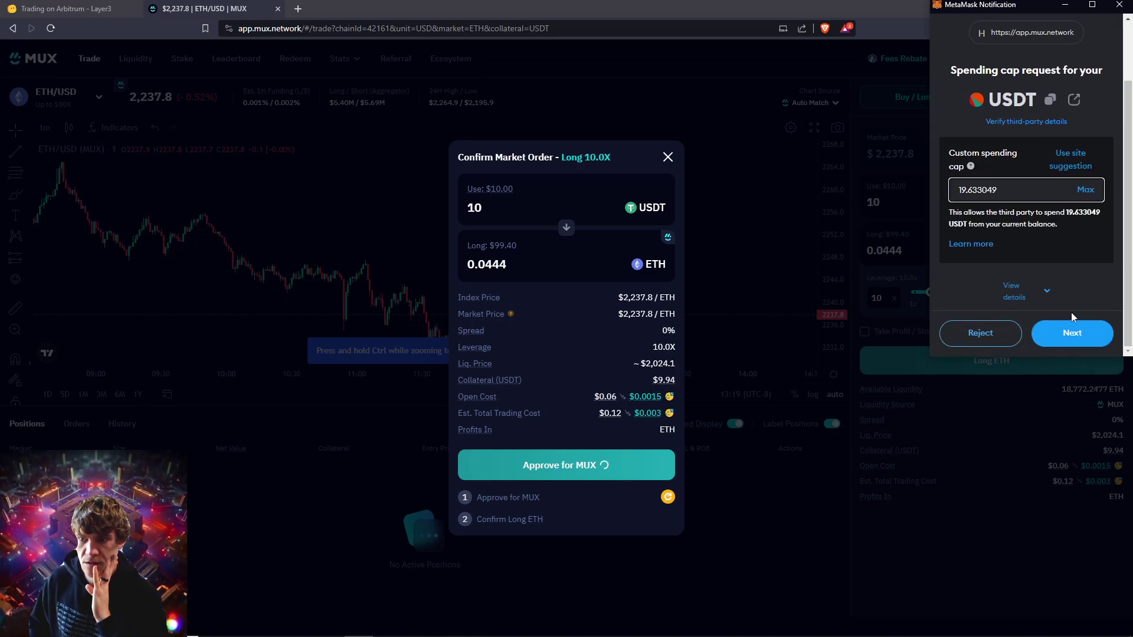
click(1072, 333)
click(1068, 334)
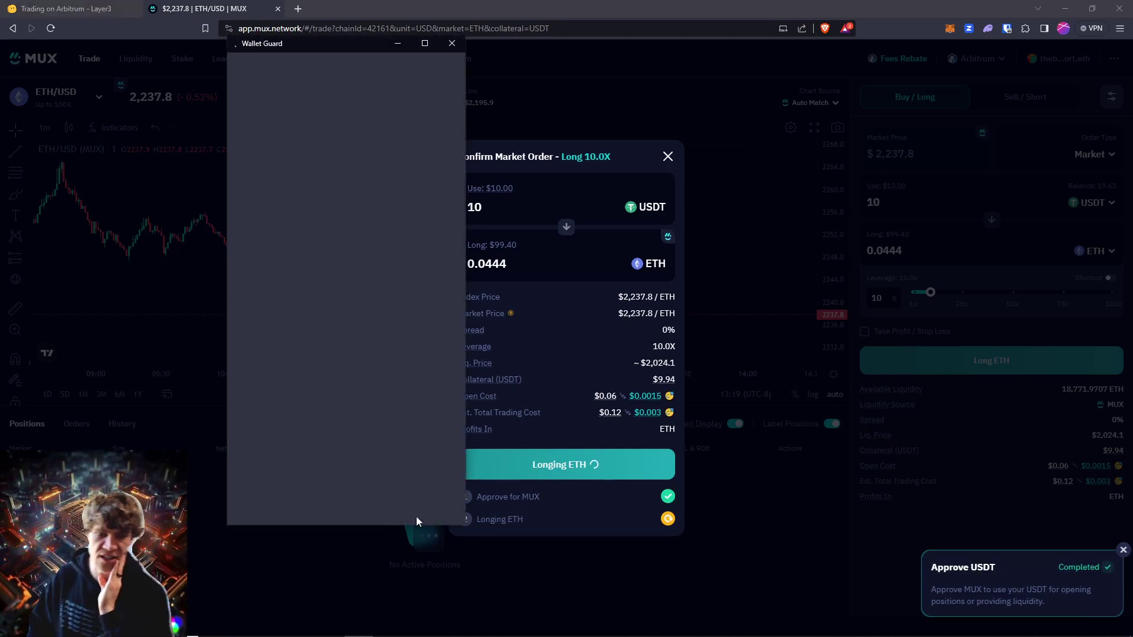
- Confirm the 0.0444 ETH long transaction in MetaMask after the security checks
click(403, 509)
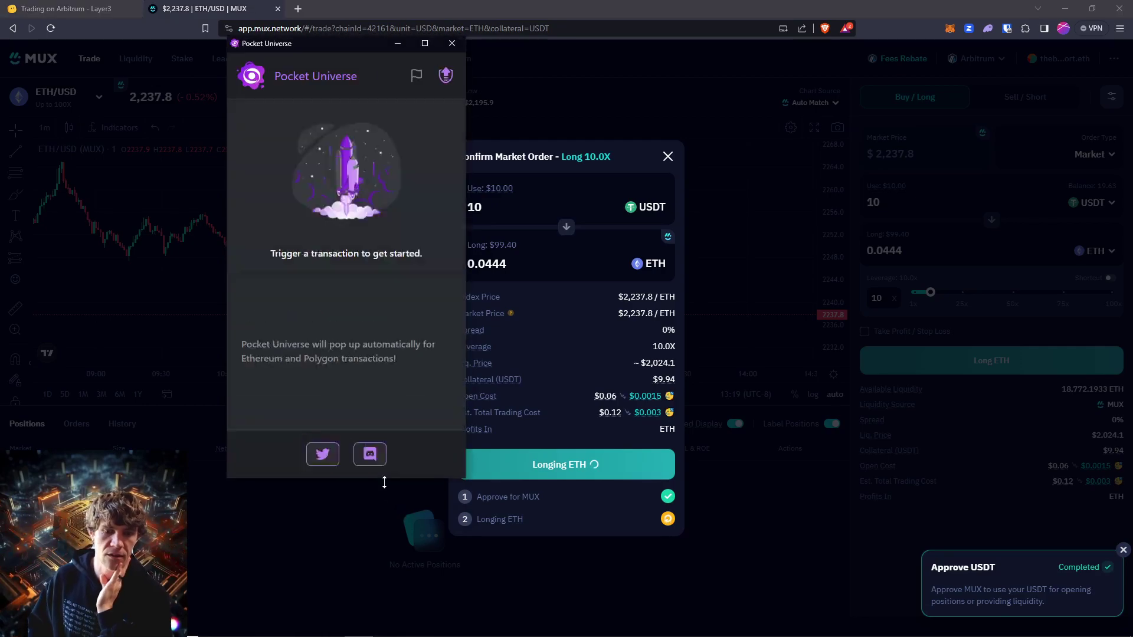
click(388, 459)
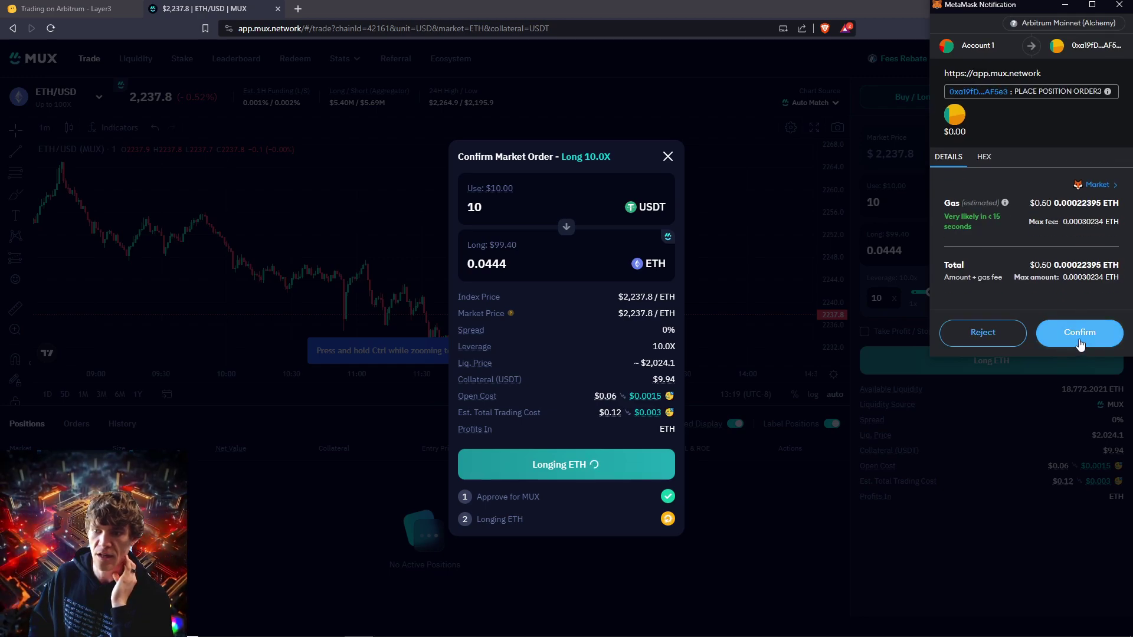
click(1079, 338)
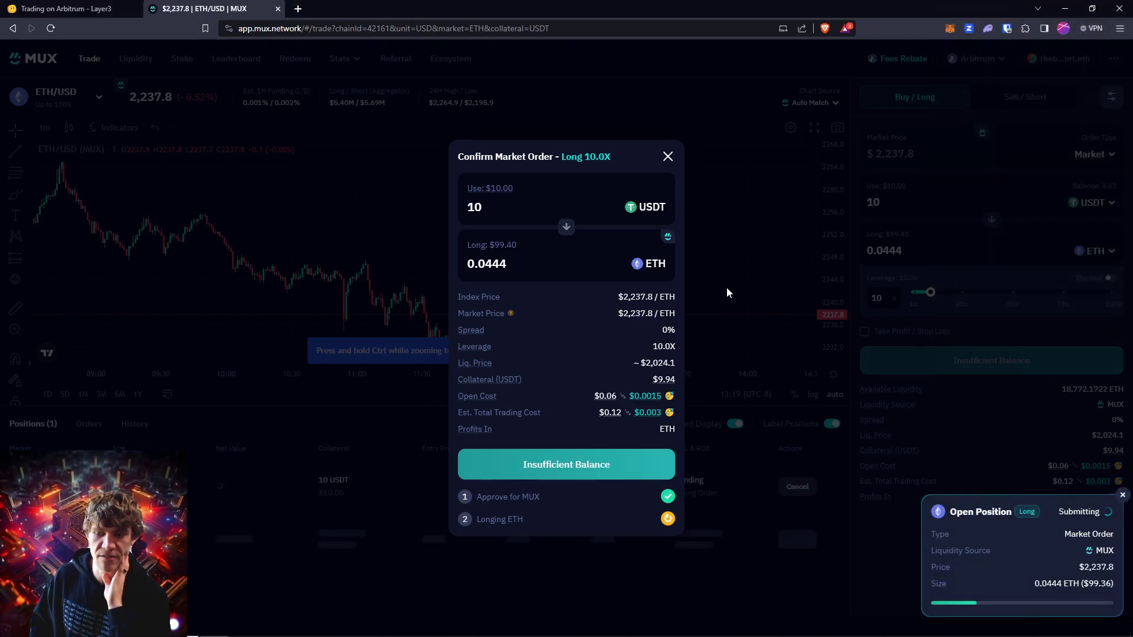
- Dismiss the order confirmation and pan the price chart to view the filled long
click(668, 157)
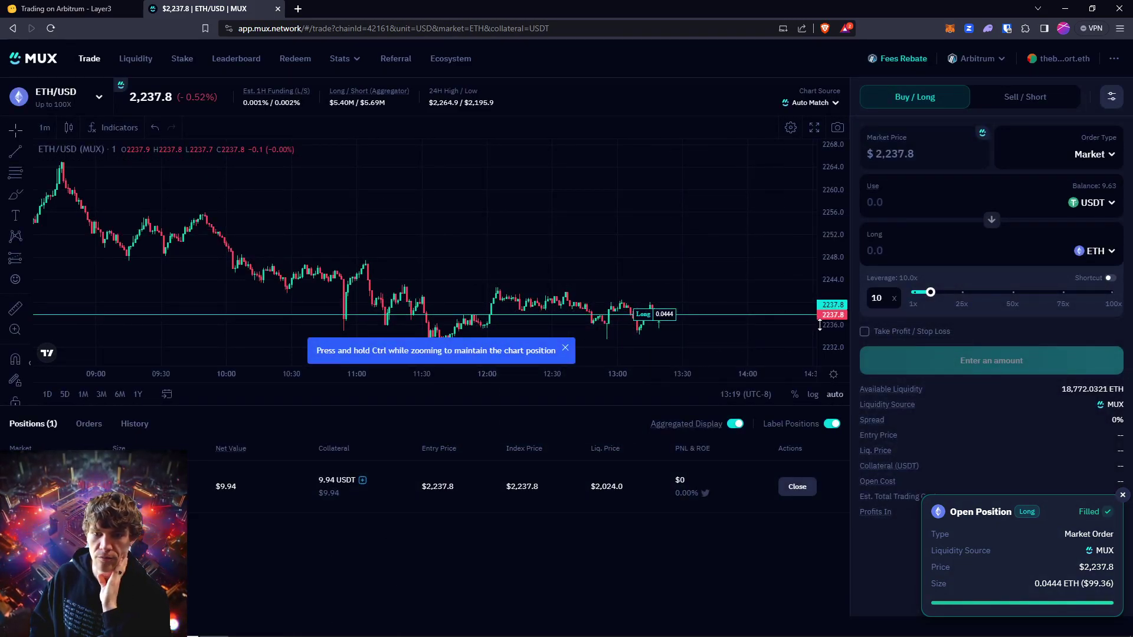
drag(702, 326, 764, 323)
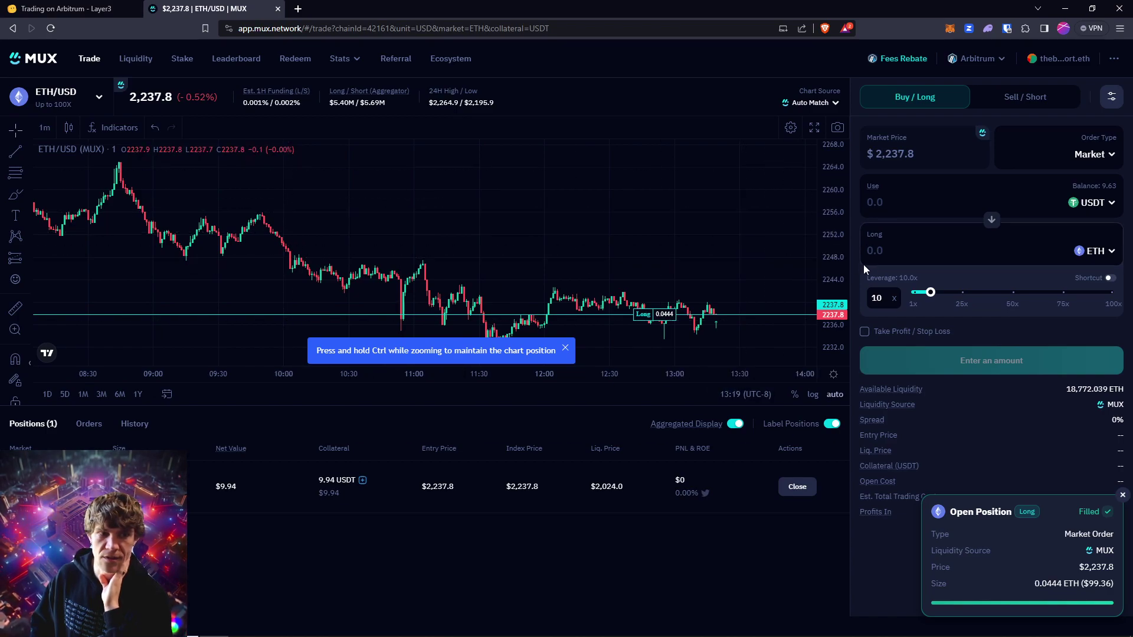
drag(785, 296, 826, 269)
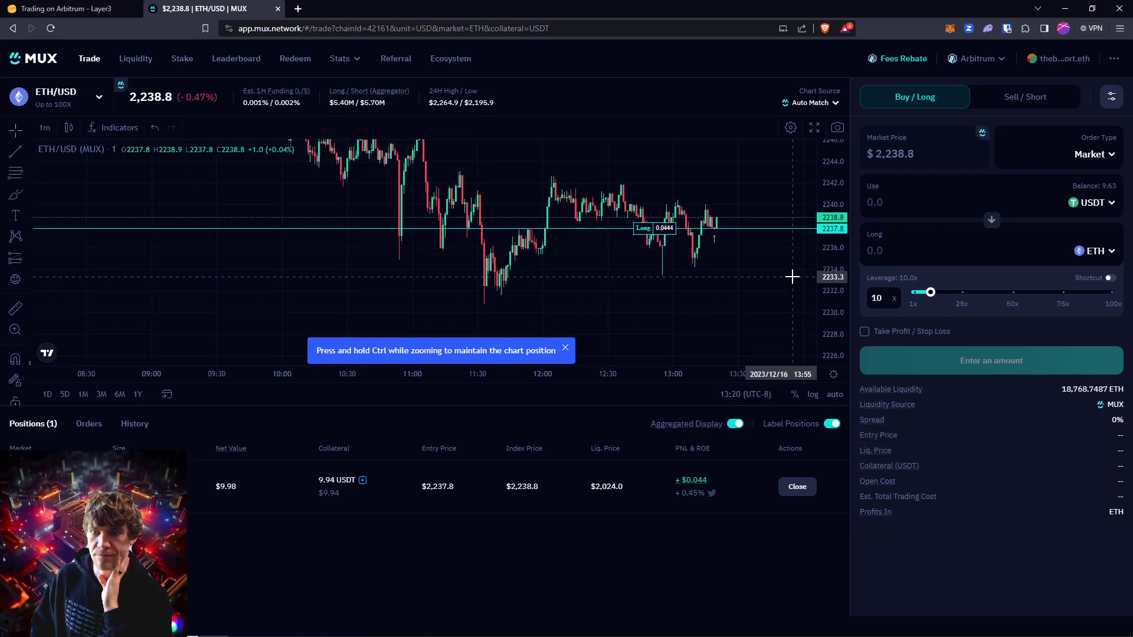
- Verify the Trade on MUX step in Layer3, then return to the open ETH position
click(71, 8)
click(800, 610)
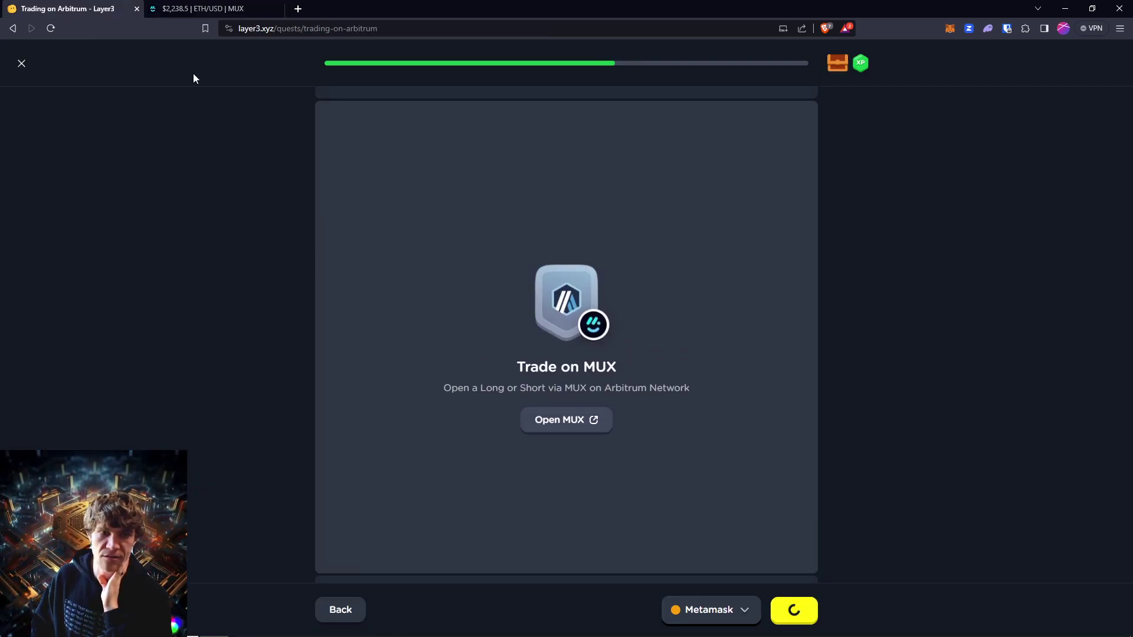
click(203, 9)
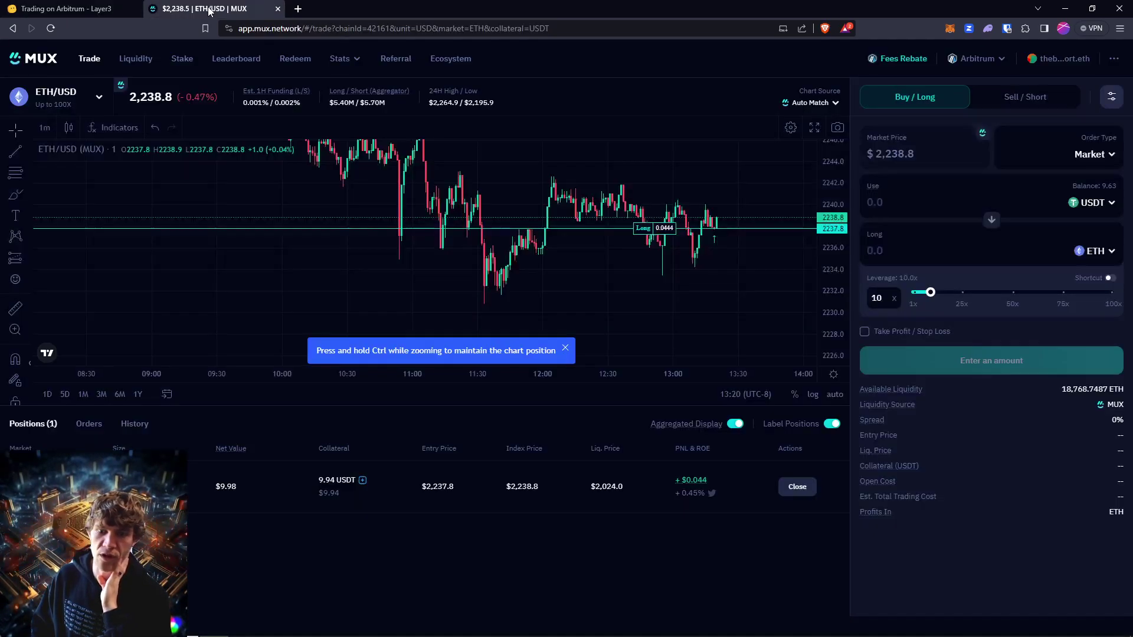
click(80, 7)
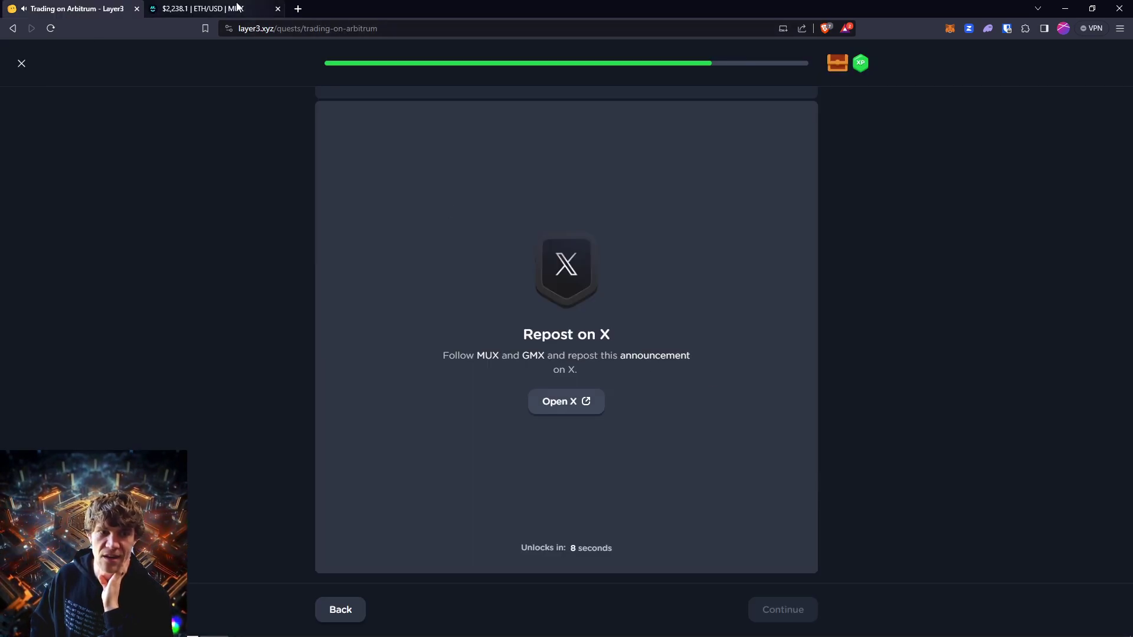
click(204, 9)
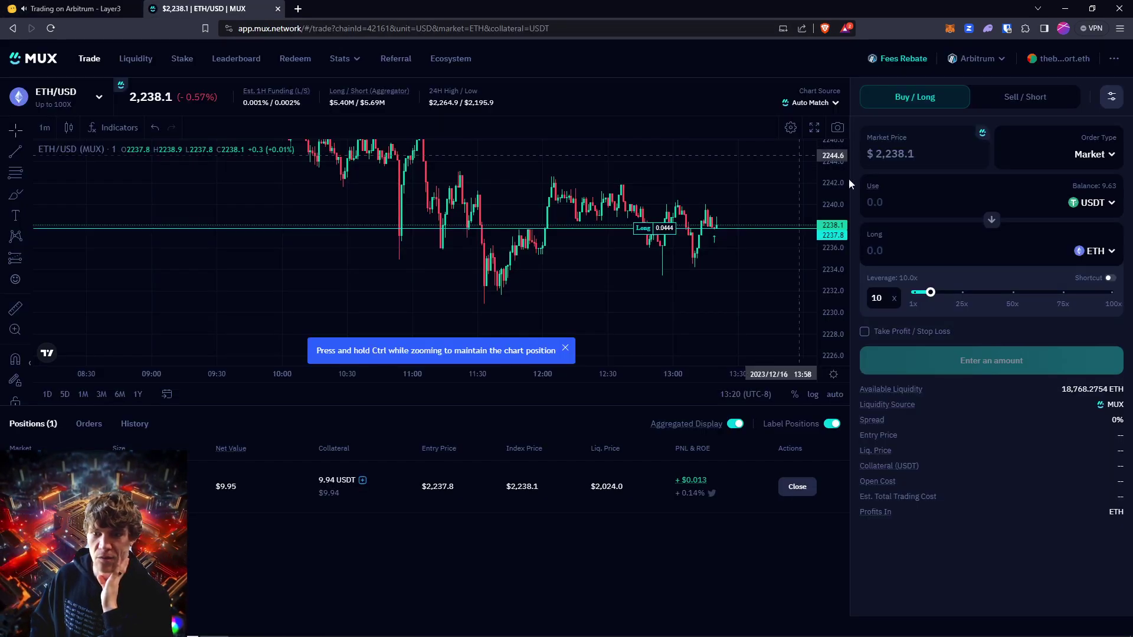
- Close 100% of the 0.0444 ETH long, confirm in MetaMask, and view the trade history
click(797, 487)
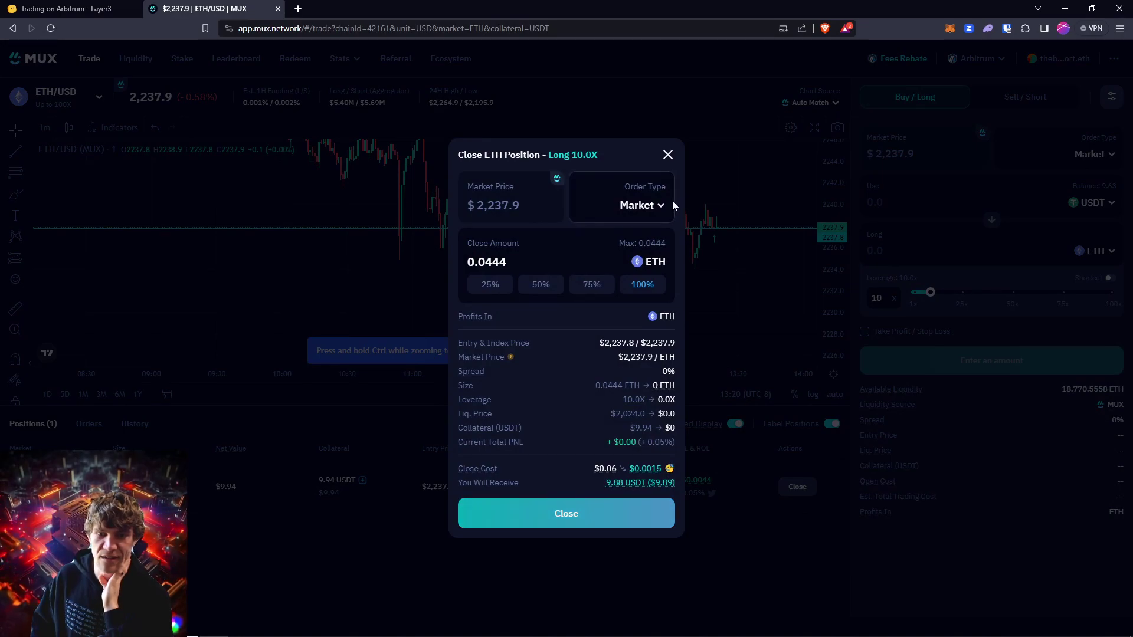
click(587, 517)
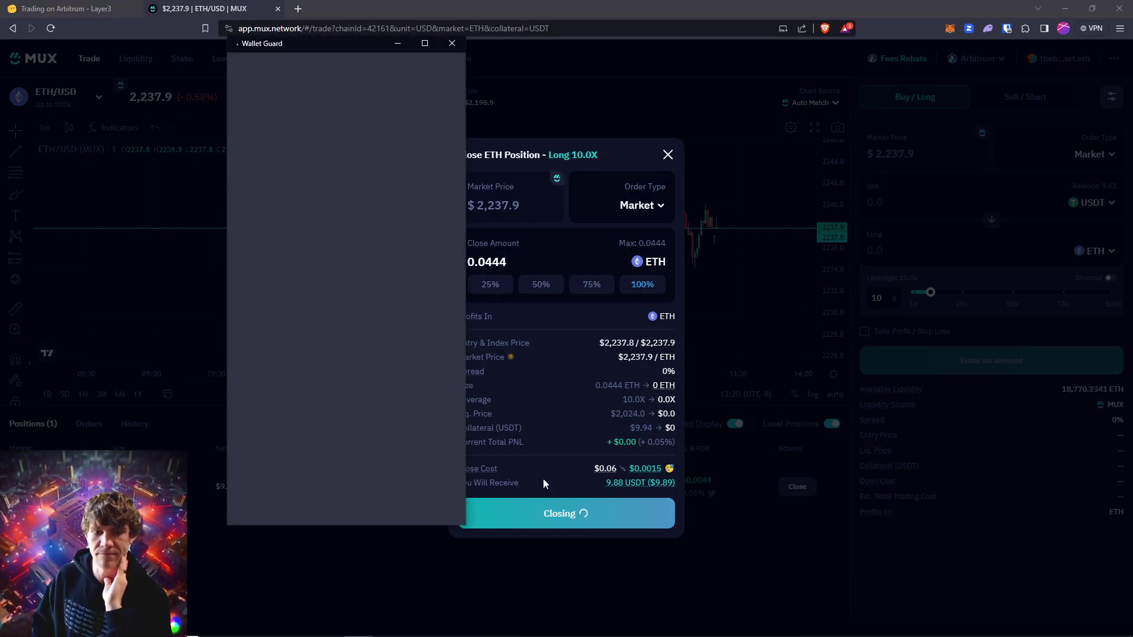
click(408, 505)
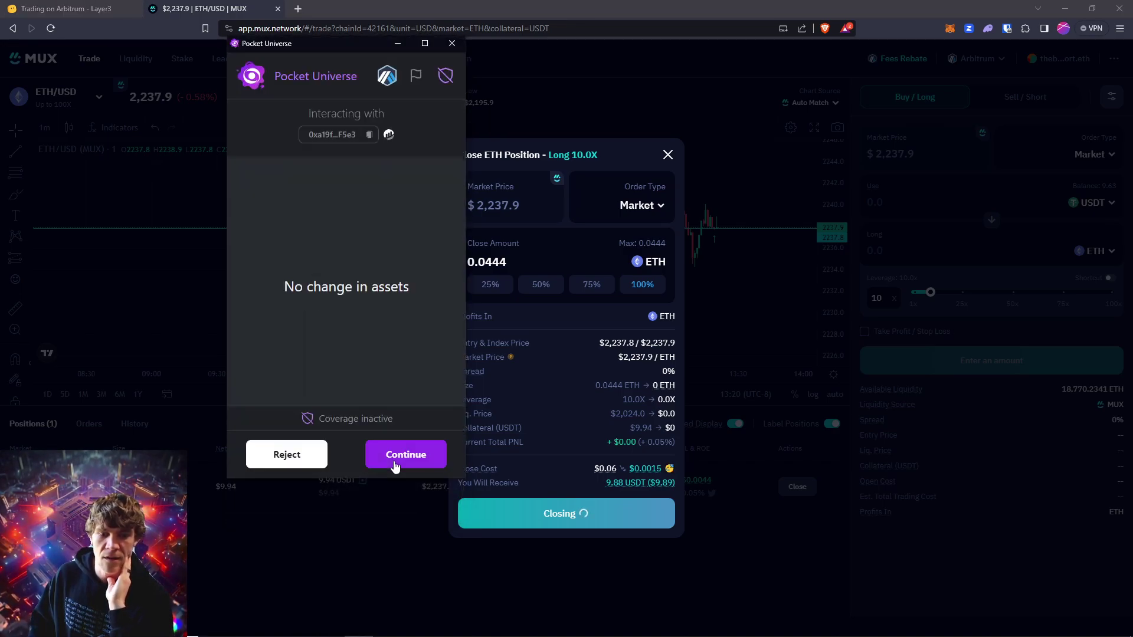
click(404, 456)
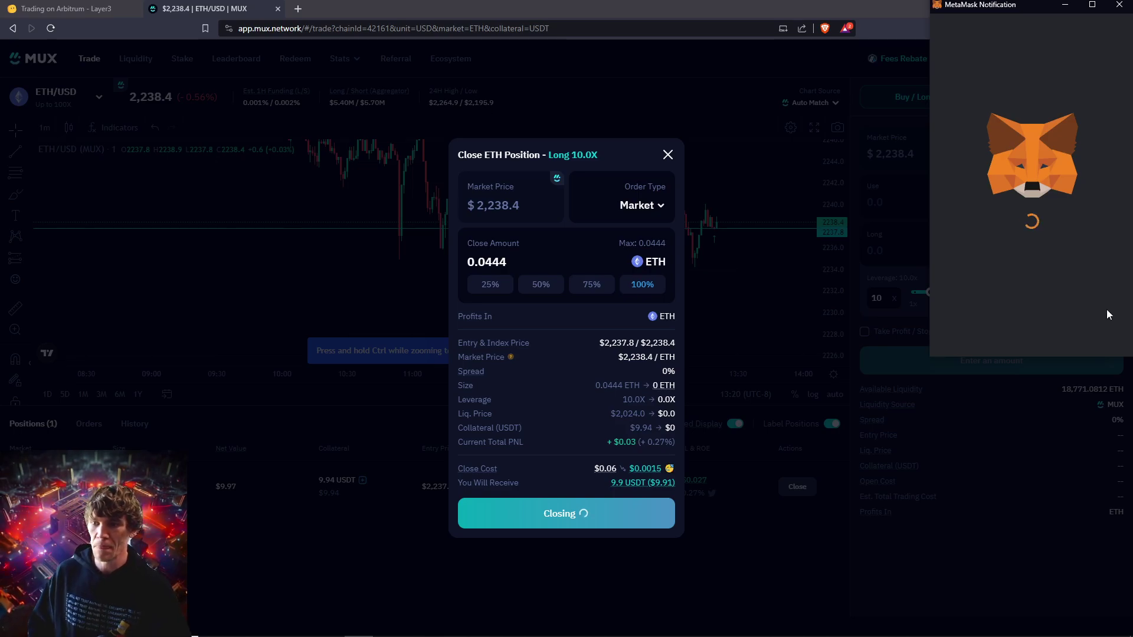
click(1061, 337)
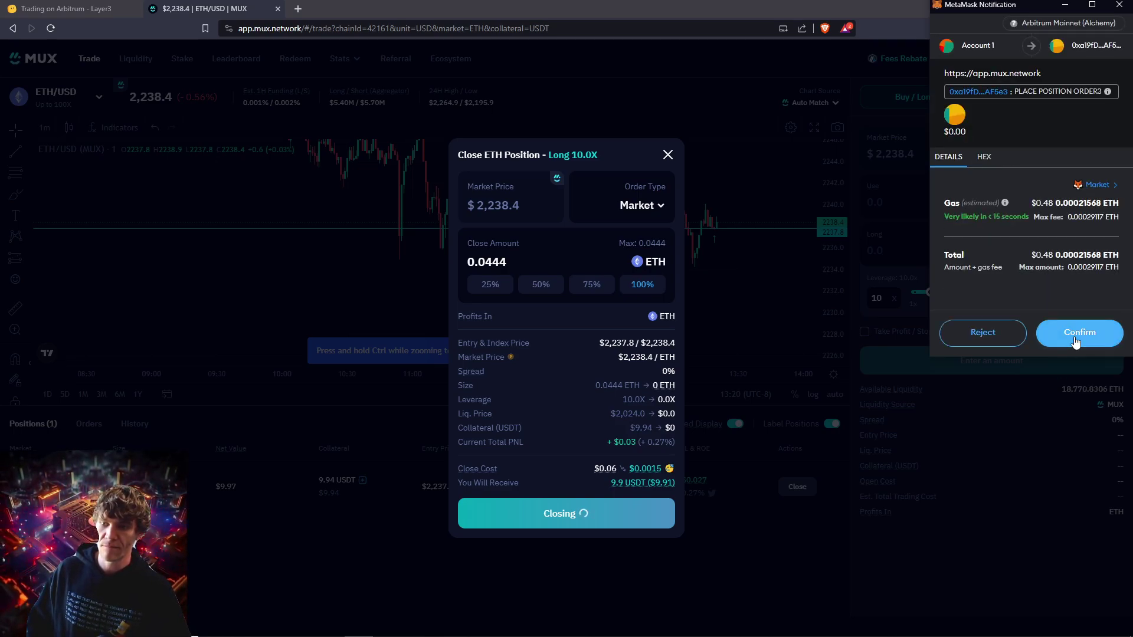
click(1074, 336)
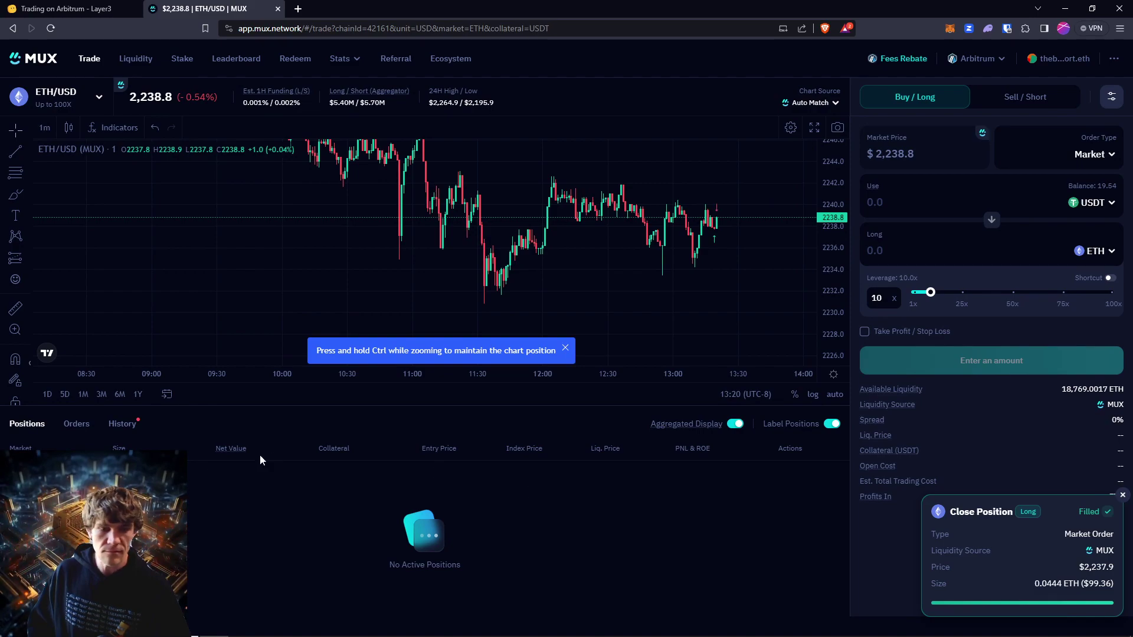
click(117, 422)
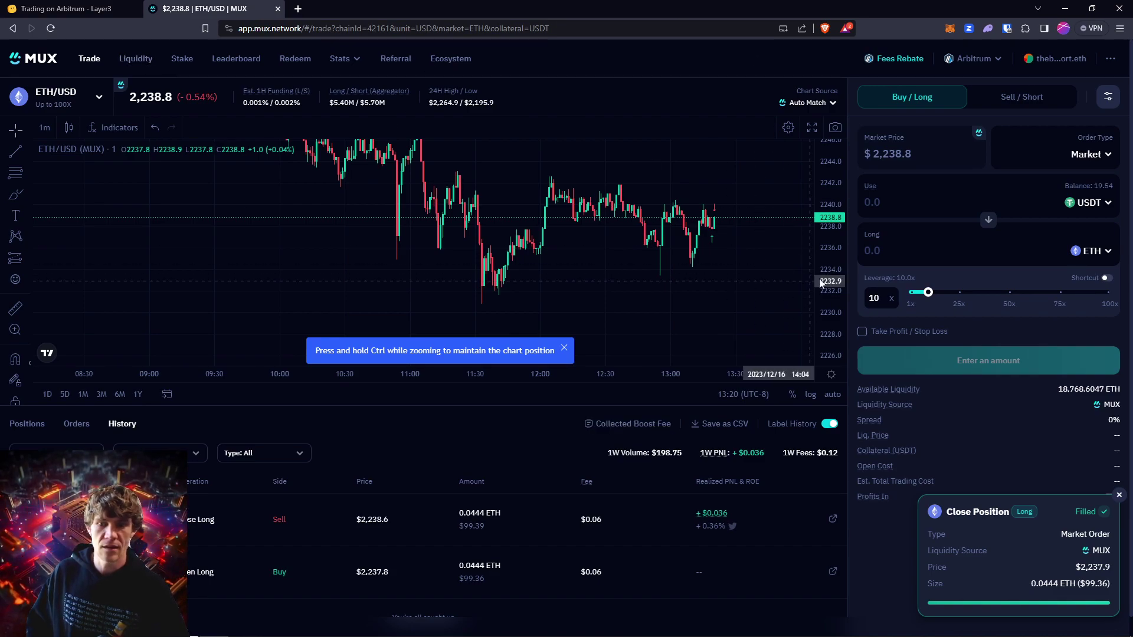
click(564, 347)
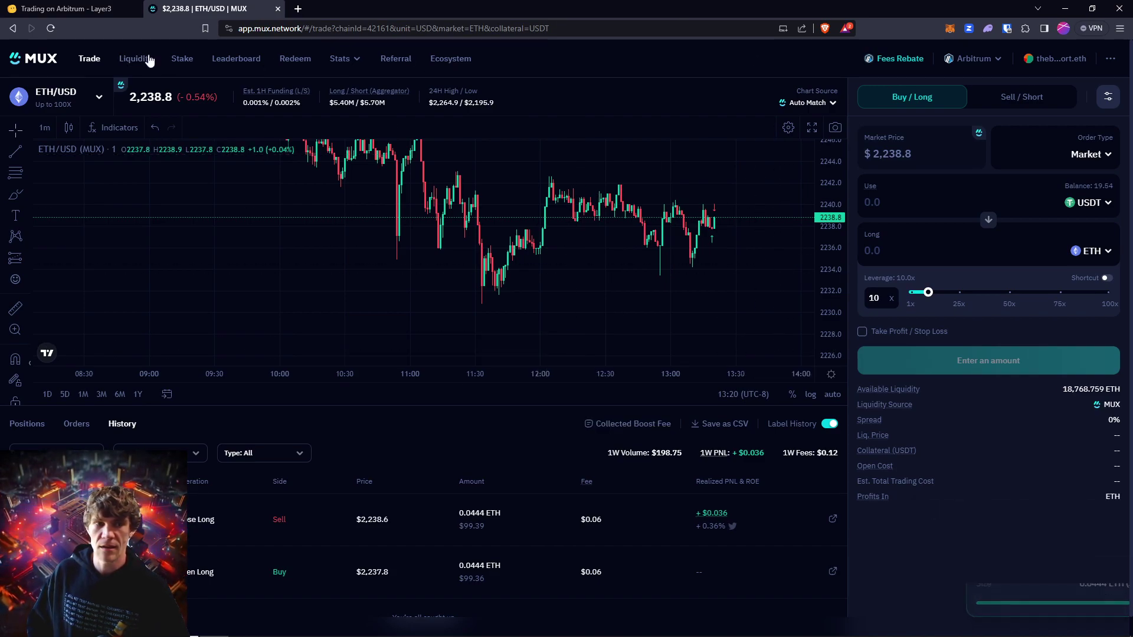
- Disconnect the MetaMask wallet from MUX
click(68, 9)
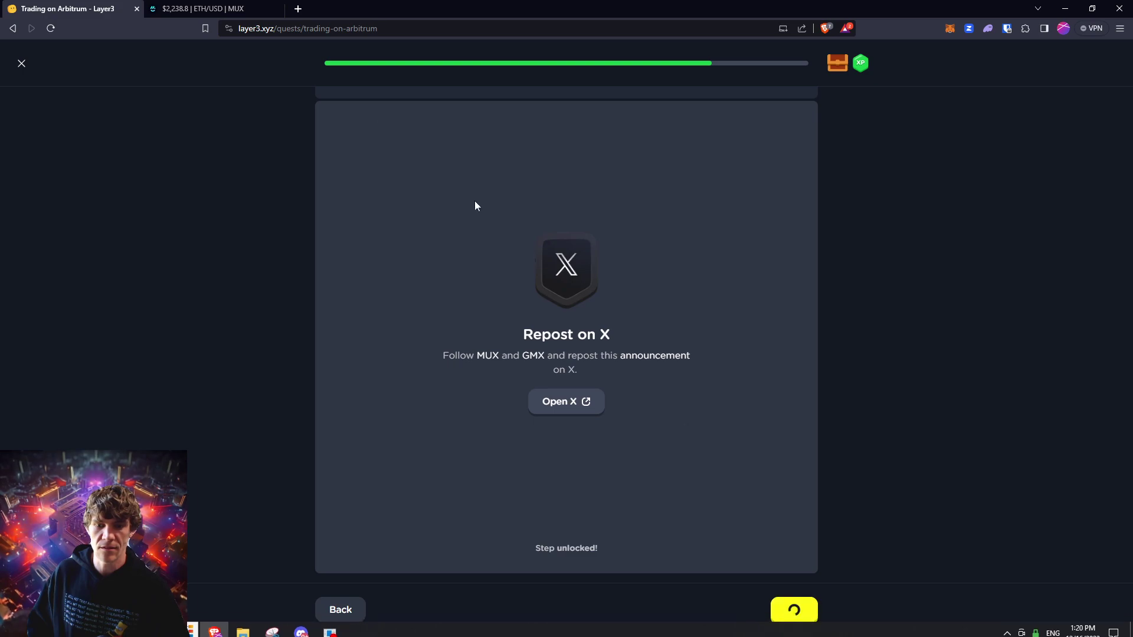
click(239, 11)
click(1081, 58)
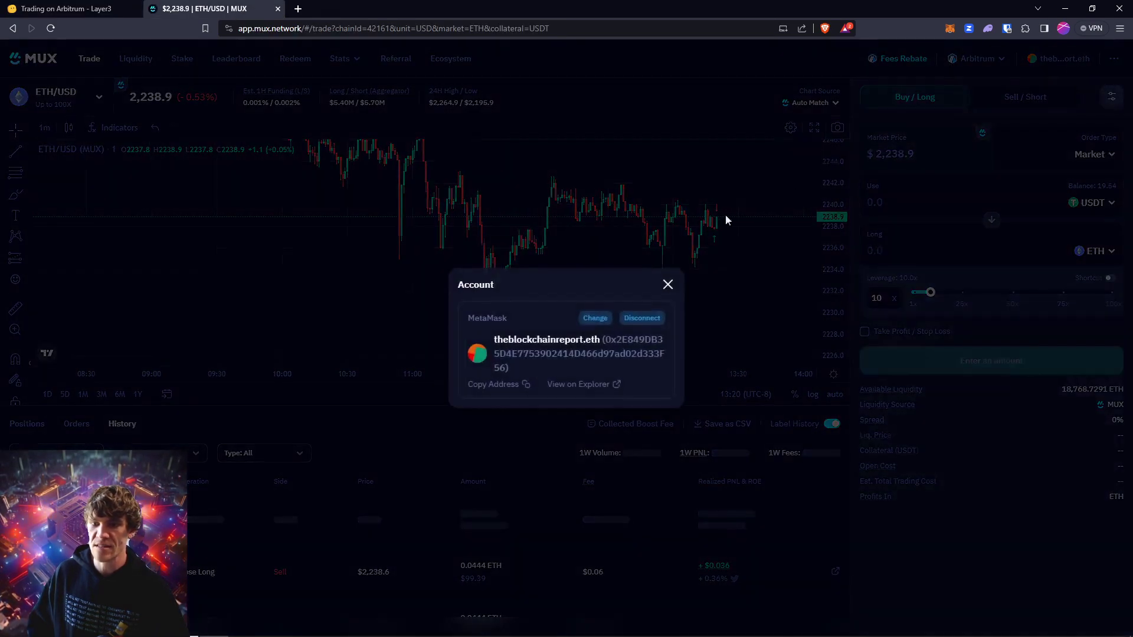
click(652, 320)
- Close the MUX tab, open the 50 XP Rare Chest, and continue to Gaming on Arbitrum
click(278, 9)
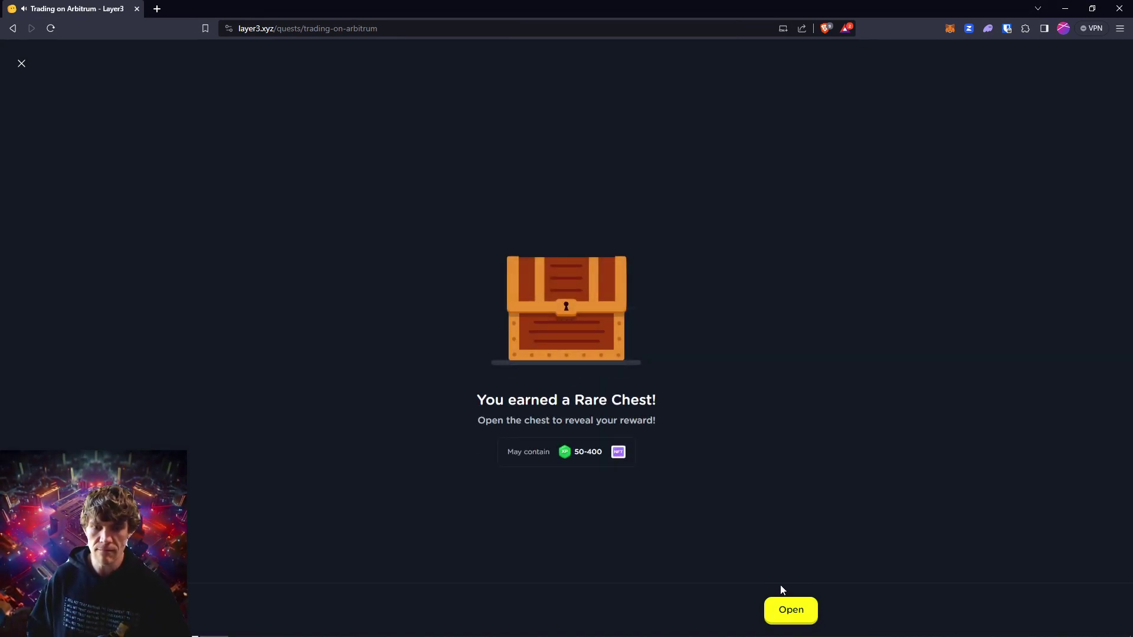
click(794, 614)
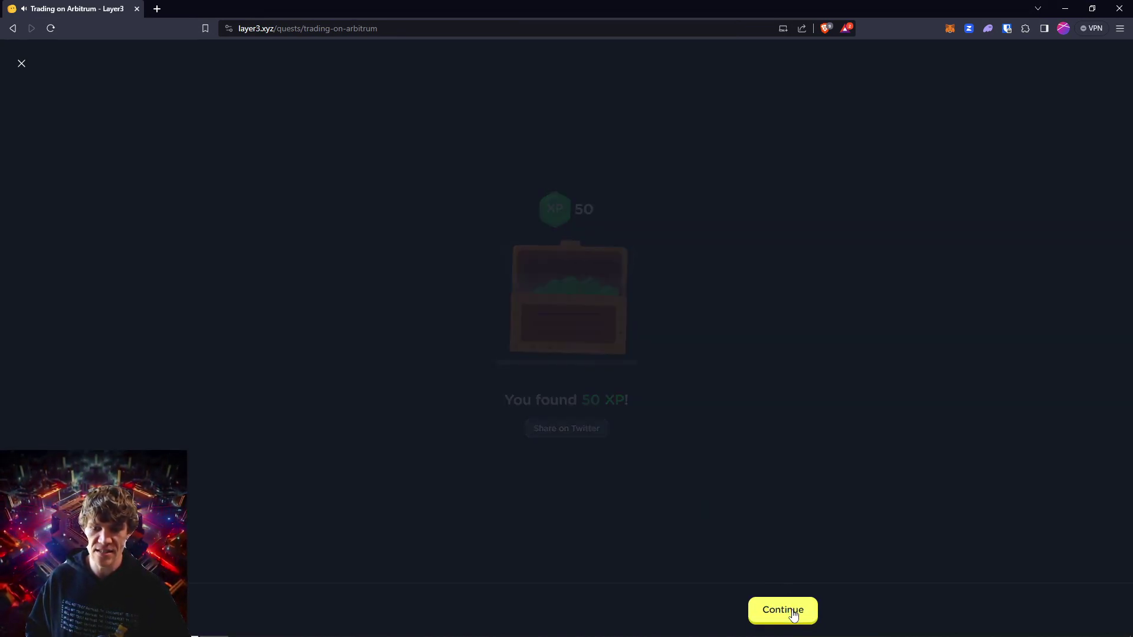
click(794, 614)
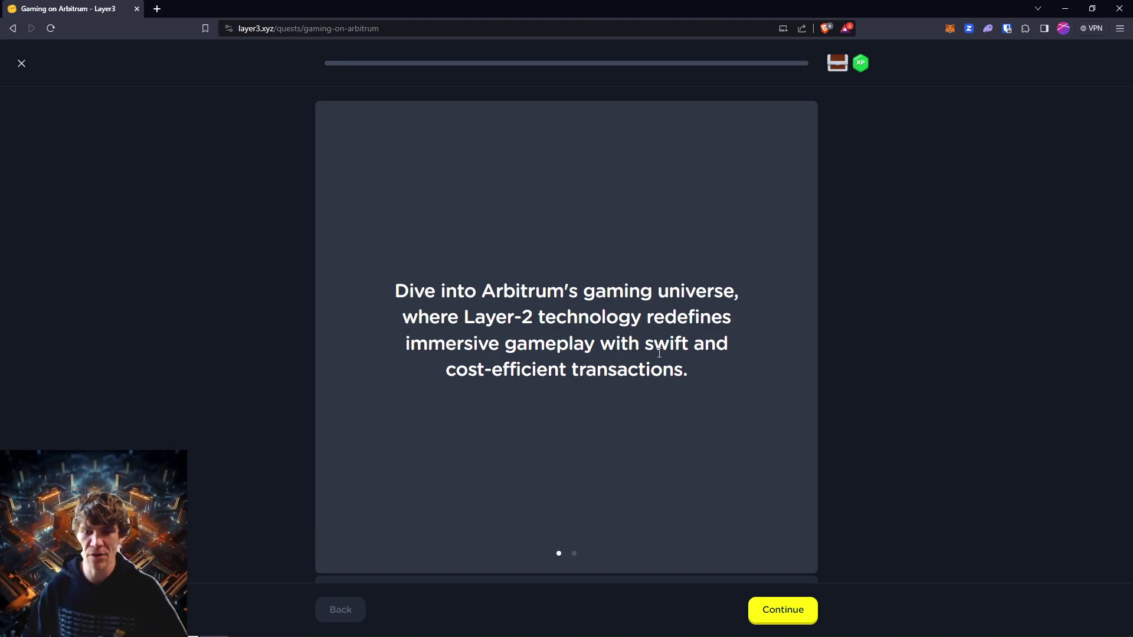
- Advance the Gaming on Arbitrum slides and open the Claim your TreasureTag quest in a new tab
click(774, 614)
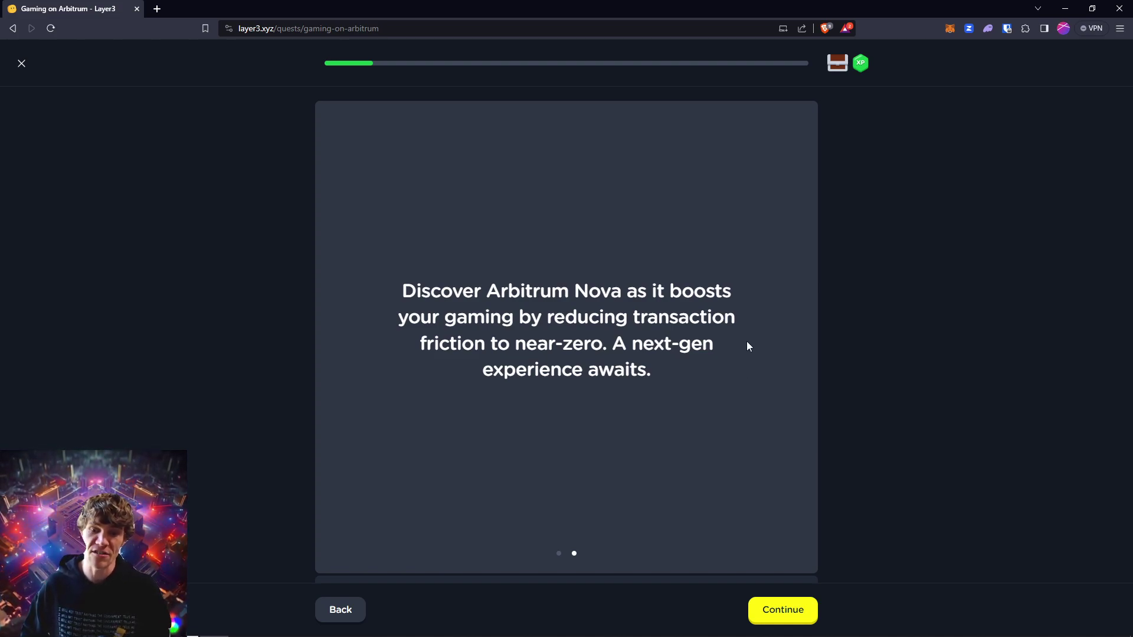
click(791, 617)
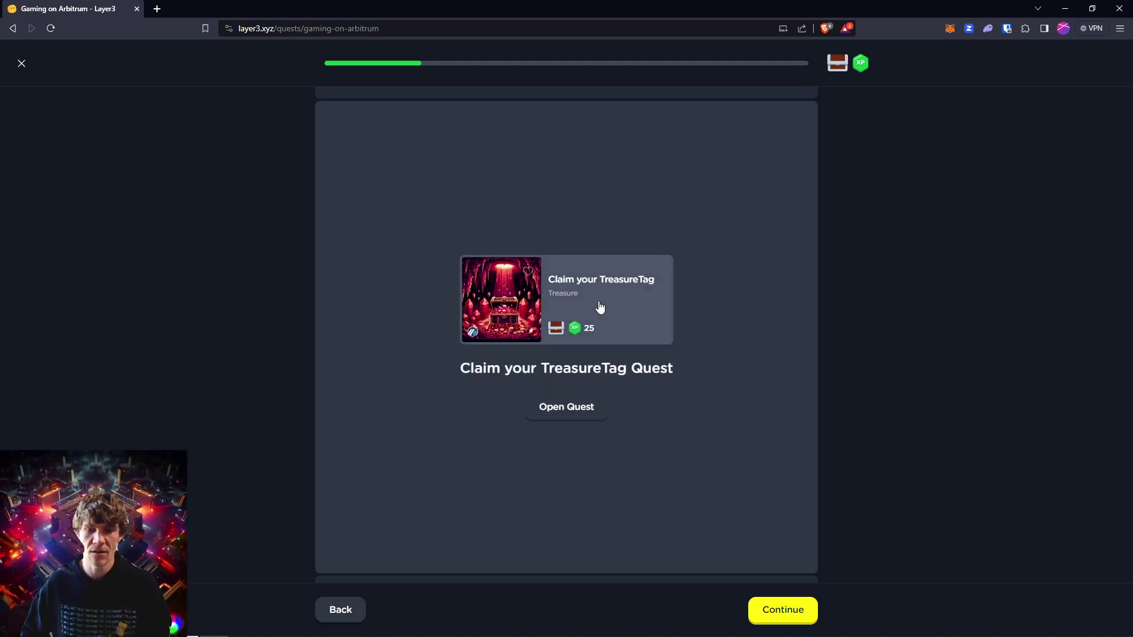
click(599, 307)
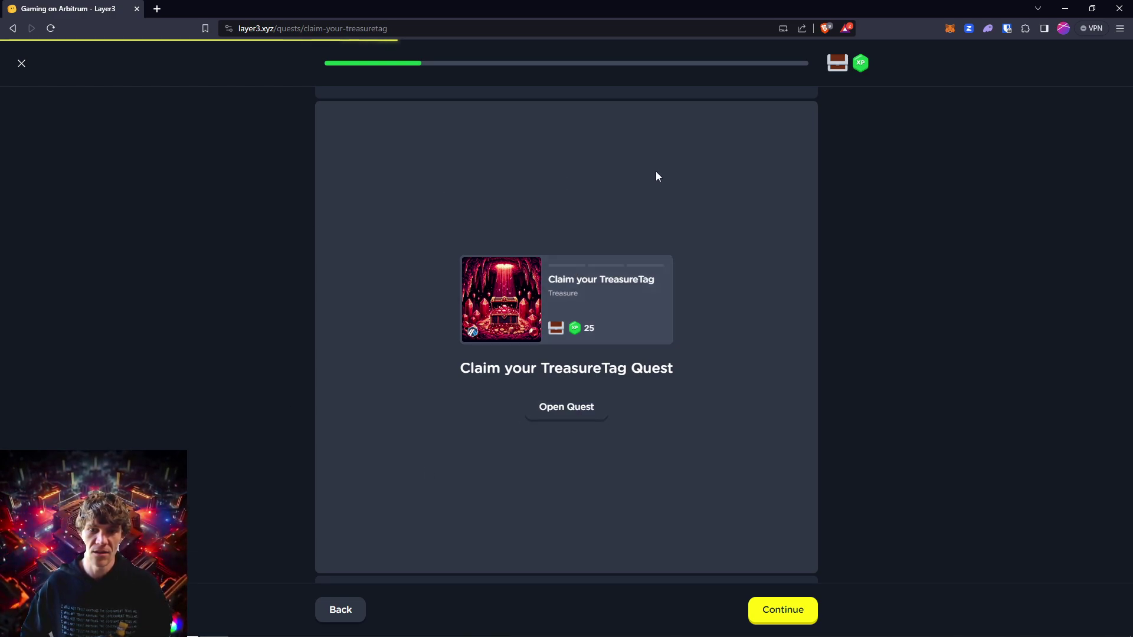
click(564, 412)
click(74, 9)
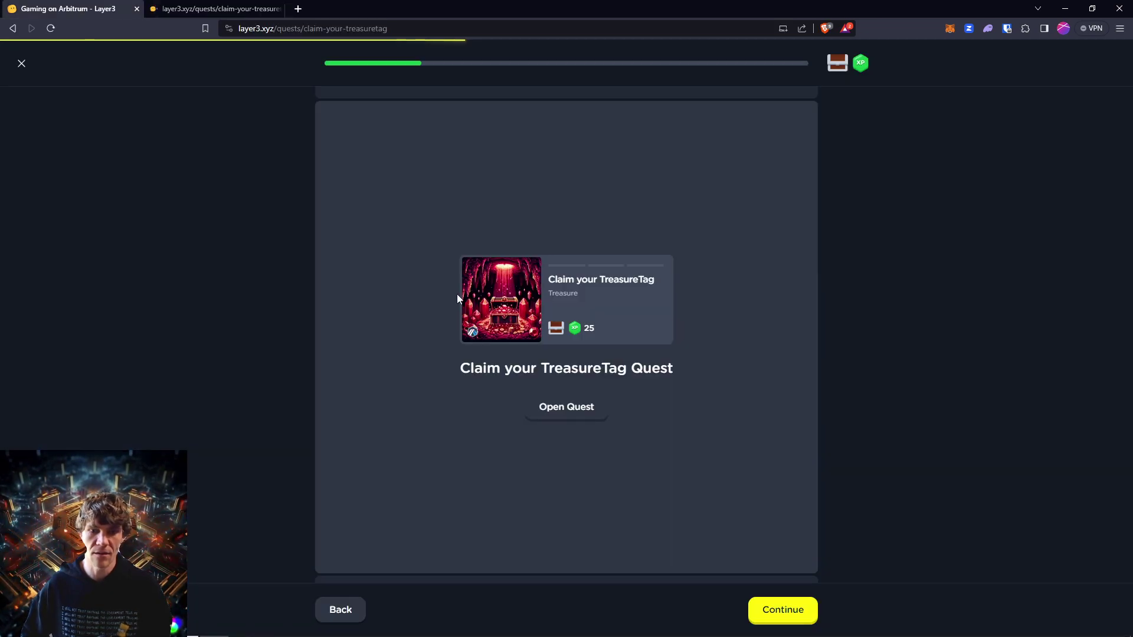
click(783, 610)
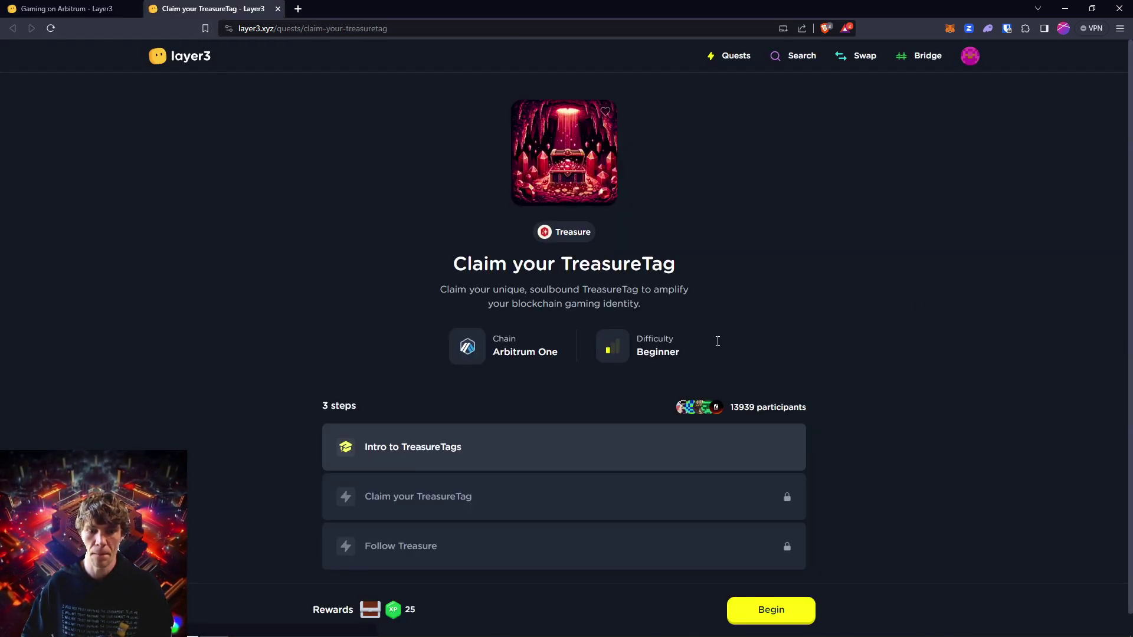
- Start the Claim your TreasureTag quest and advance through its four intro slides
click(771, 611)
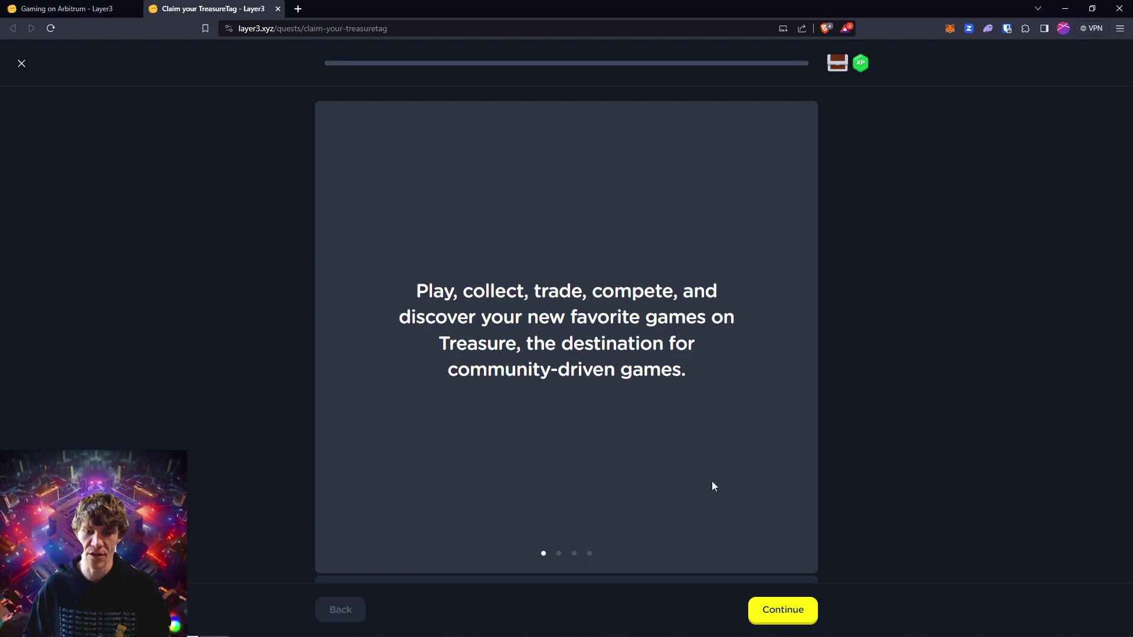
click(794, 612)
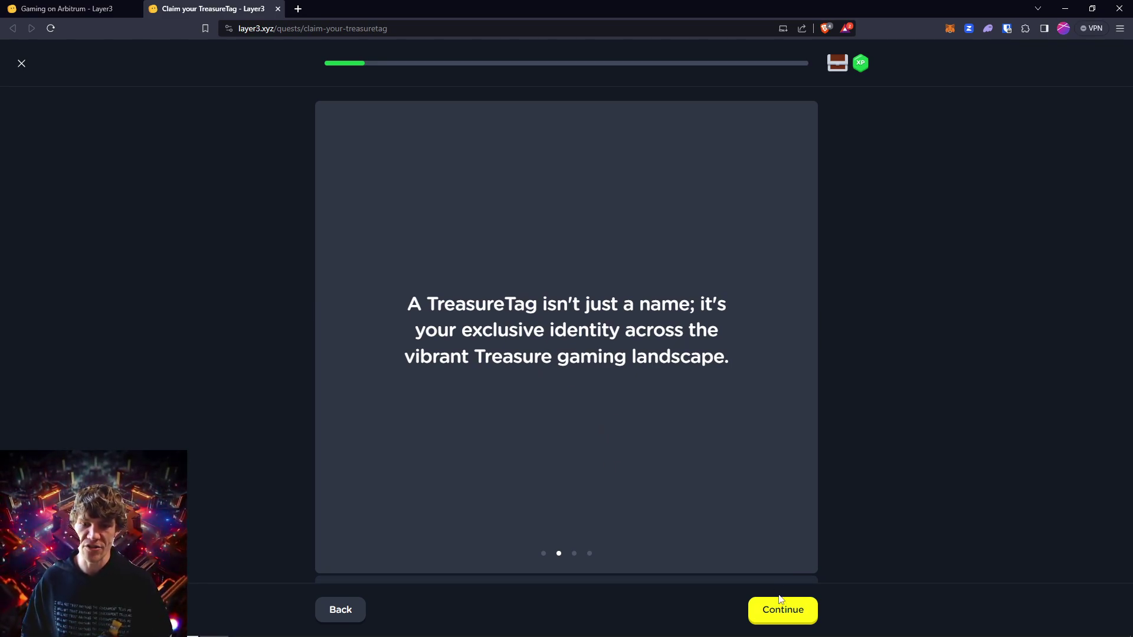
click(784, 616)
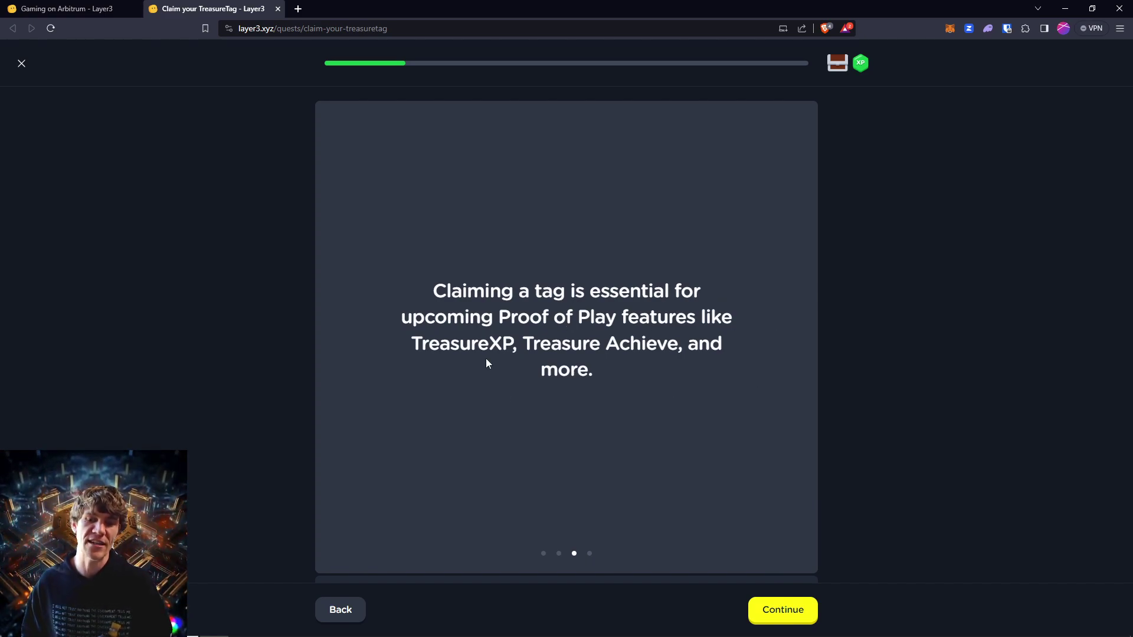
click(783, 610)
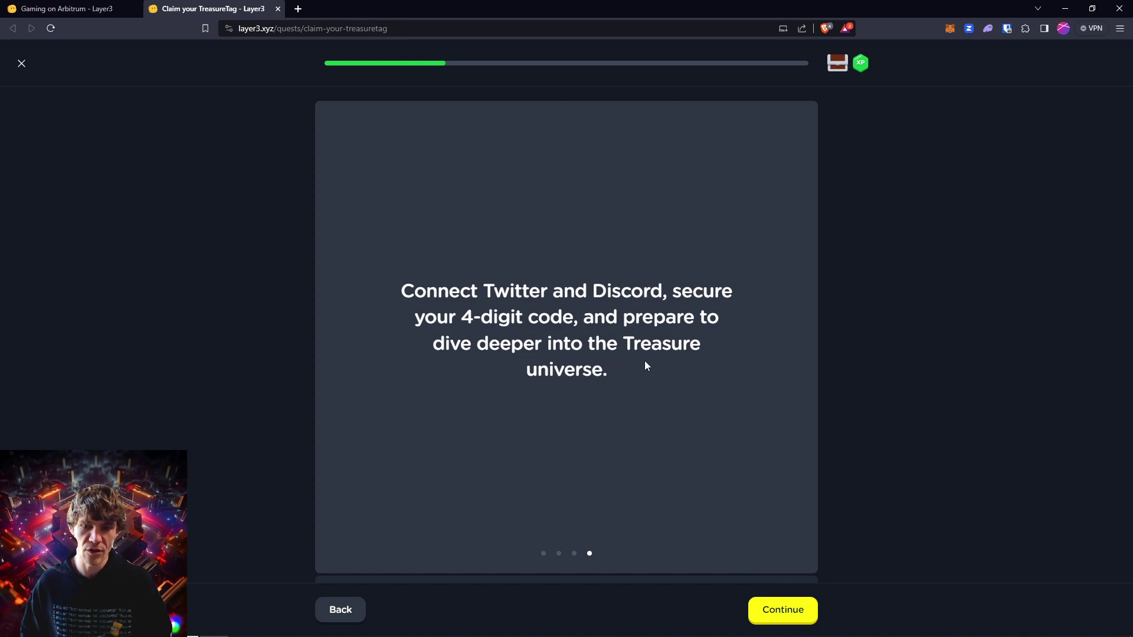
click(786, 612)
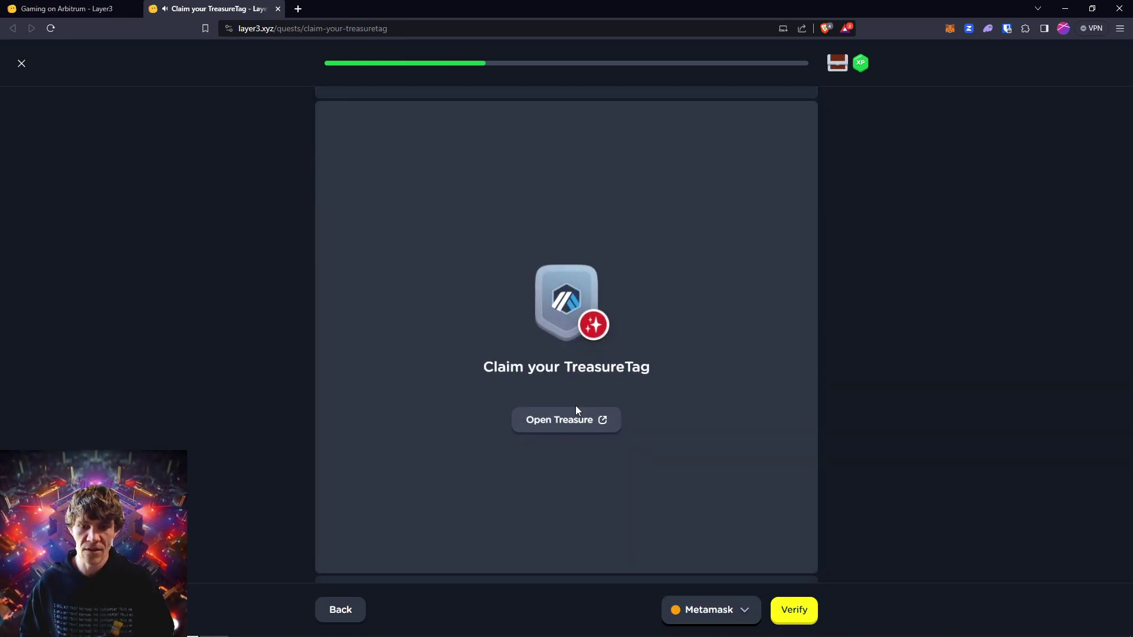
- Open the Treasure site in a new tab, then verify the claim step on the quest
click(578, 422)
click(203, 12)
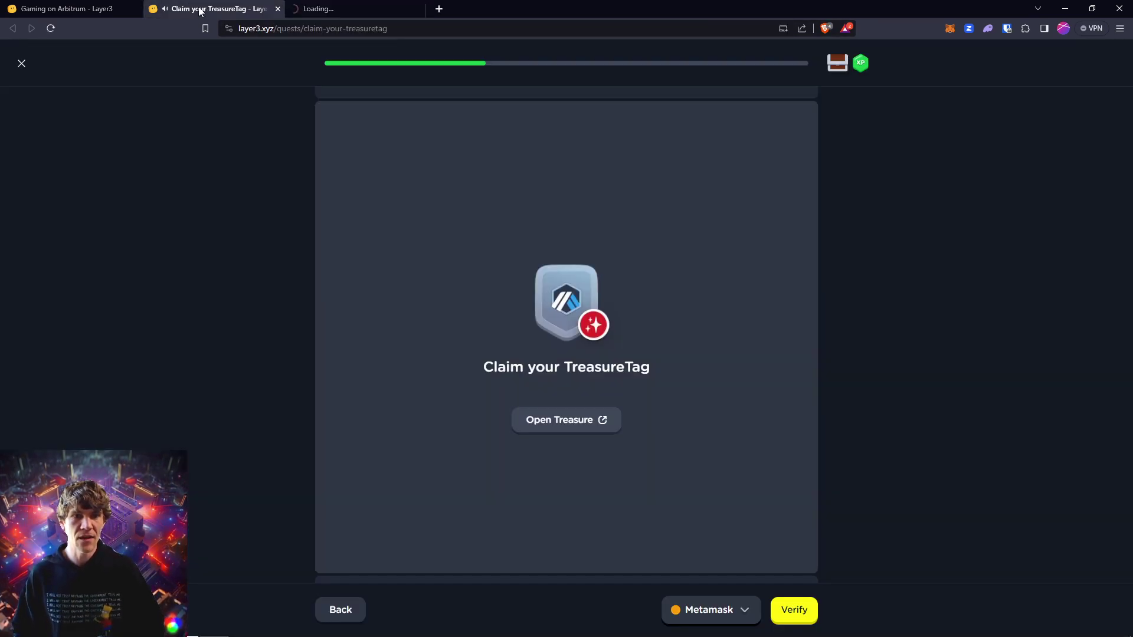
click(800, 610)
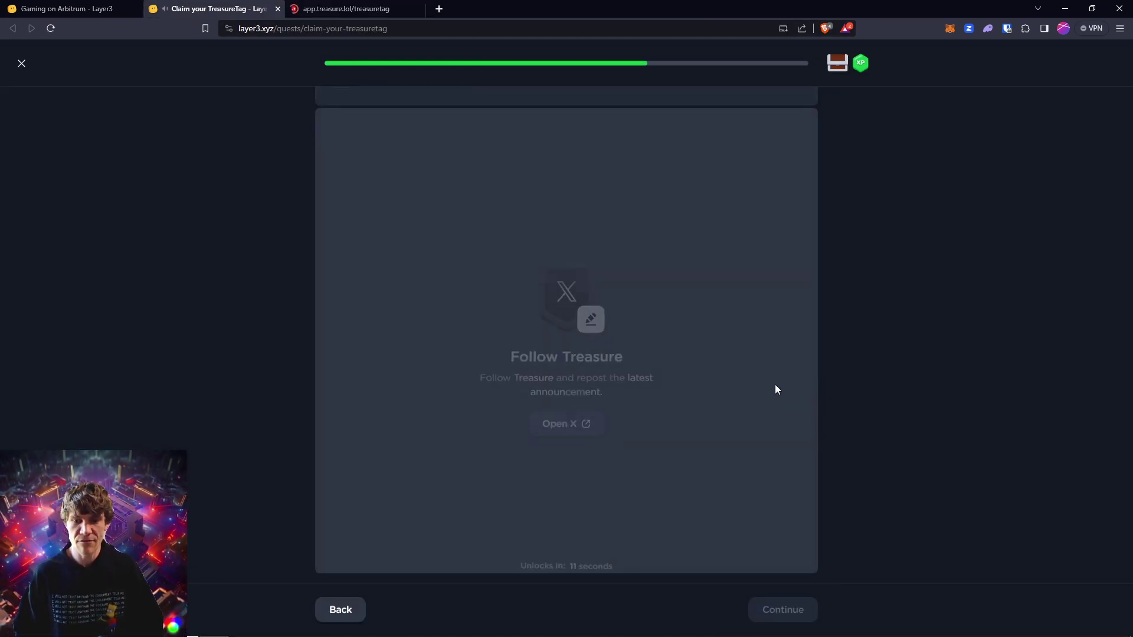
- Connect the MetaMask wallet account to Treasure's TreasureTag page
click(321, 17)
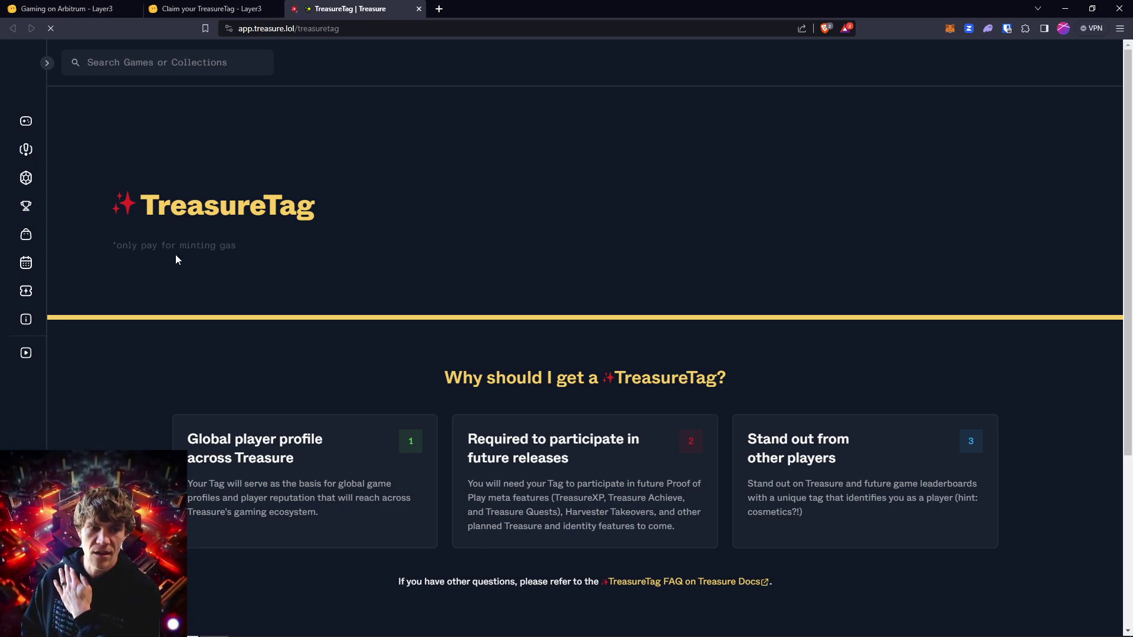
scroll(767, 213, down, 4)
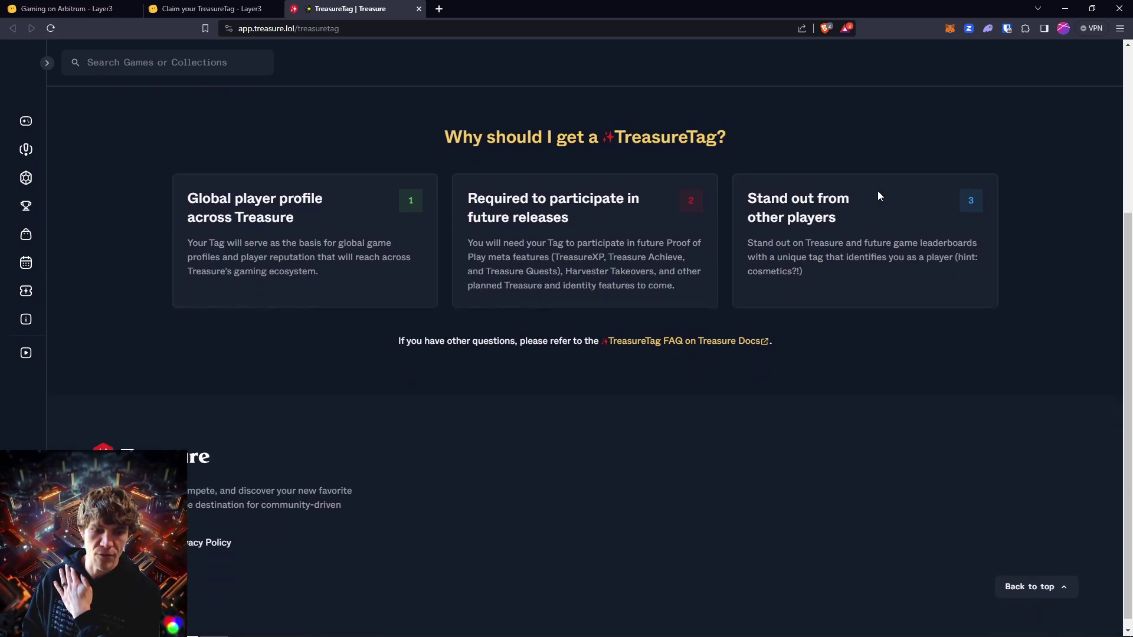
scroll(878, 195, up, 4)
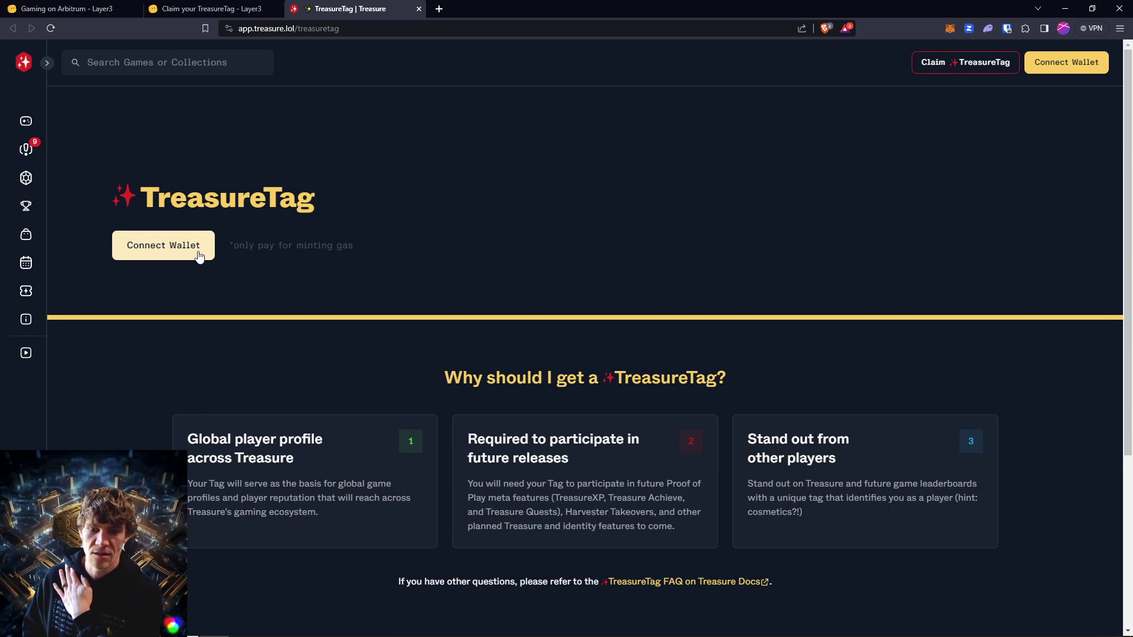
click(199, 256)
click(405, 260)
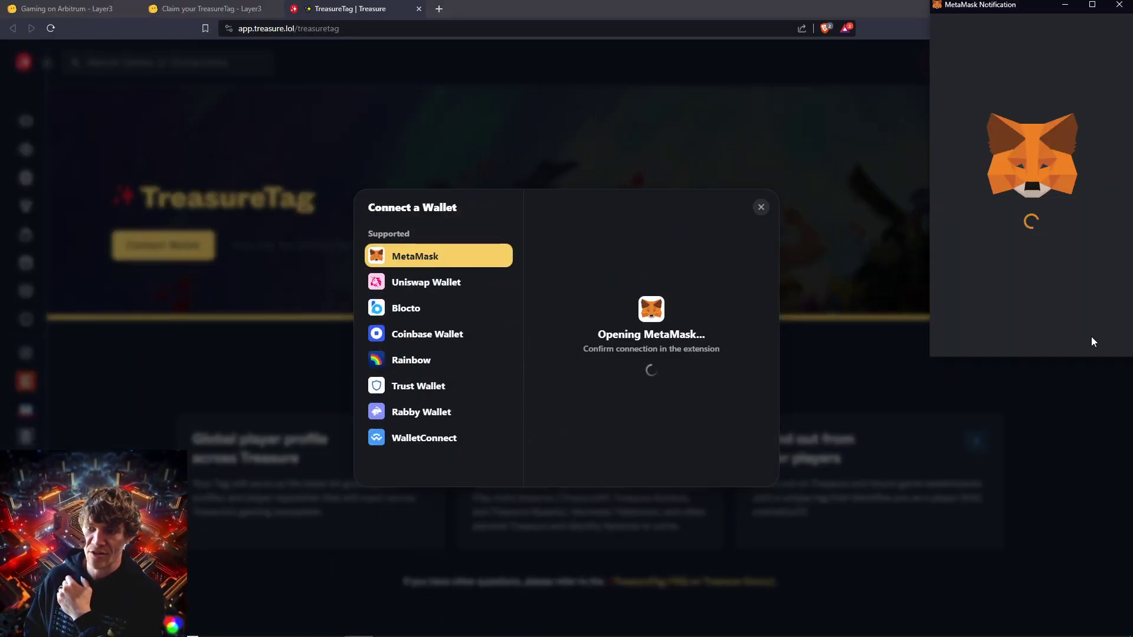
click(1089, 331)
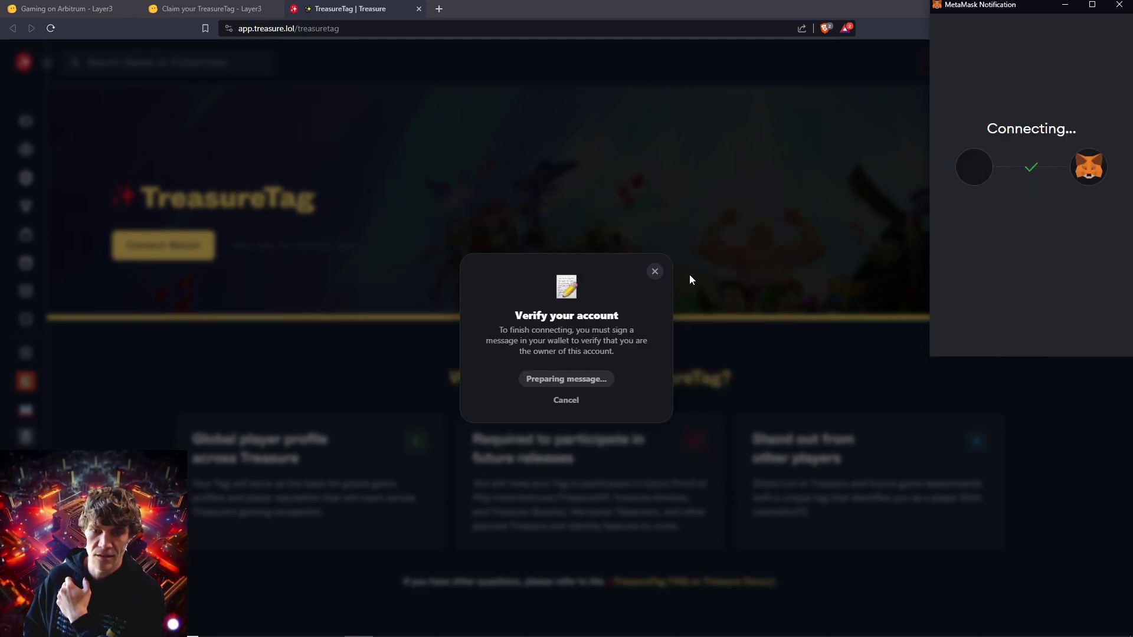
- Sign the verification message in MetaMask, passing the security prompts, so the TreasureTag shows as claimed
click(579, 380)
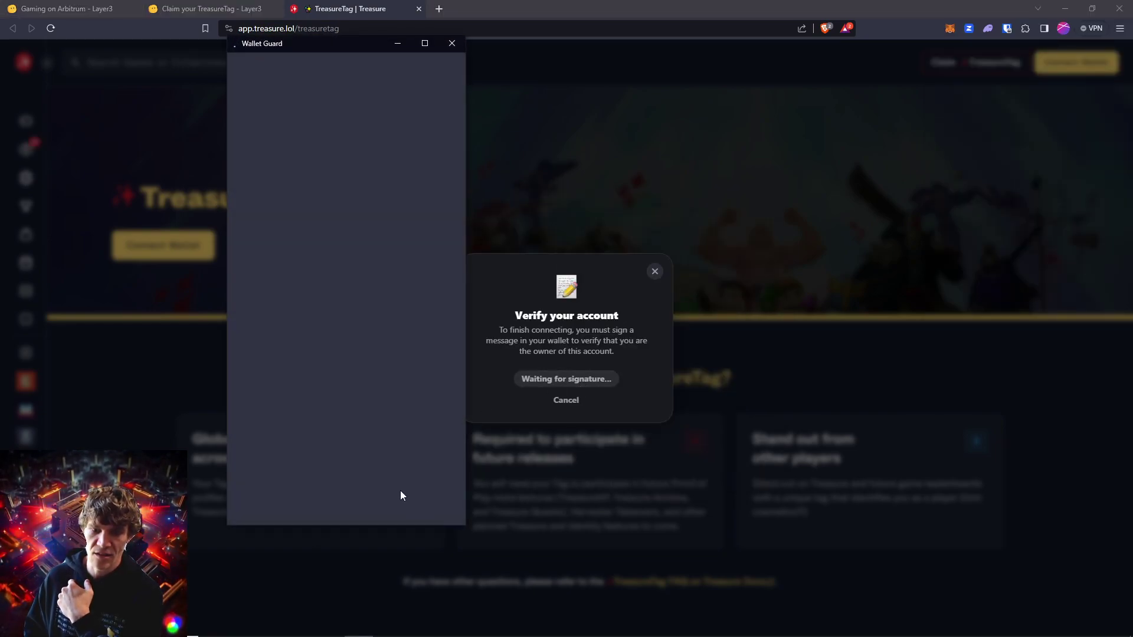
click(400, 499)
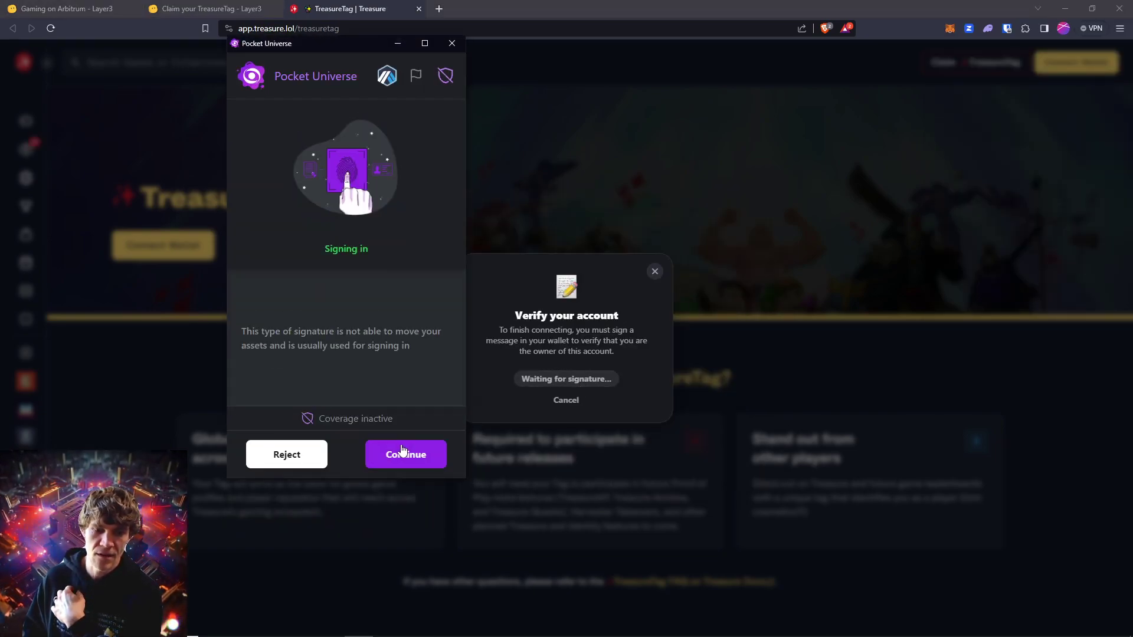
click(404, 448)
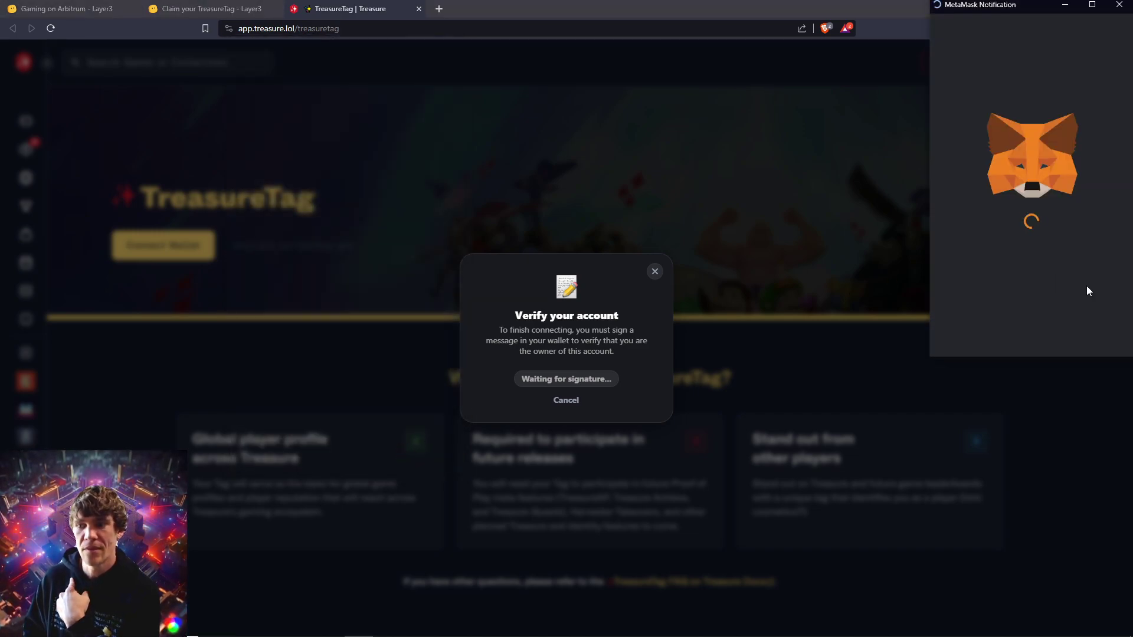
click(1085, 333)
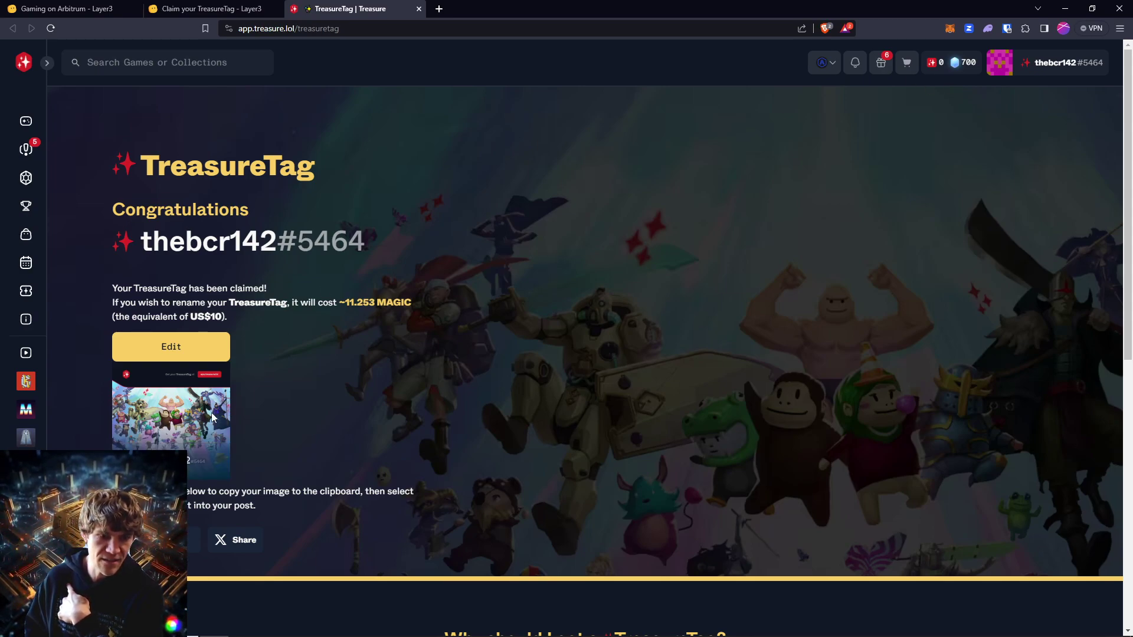
- Verify the Follow Treasure step, open and collect the Common Chest, and close the TreasureTag quest
click(419, 9)
click(805, 605)
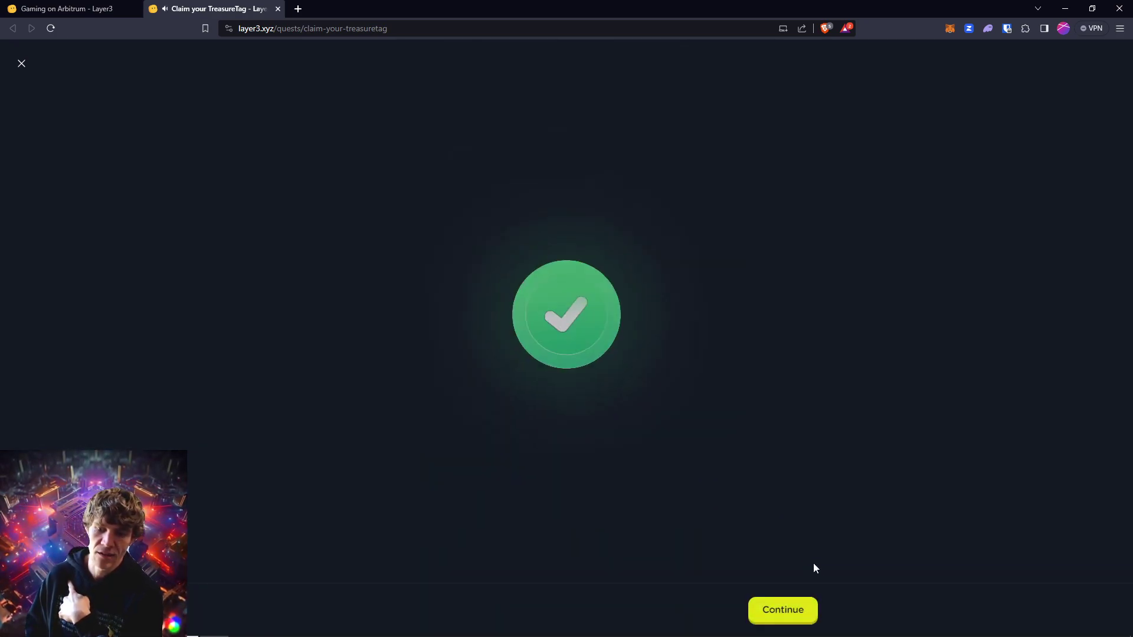
click(790, 613)
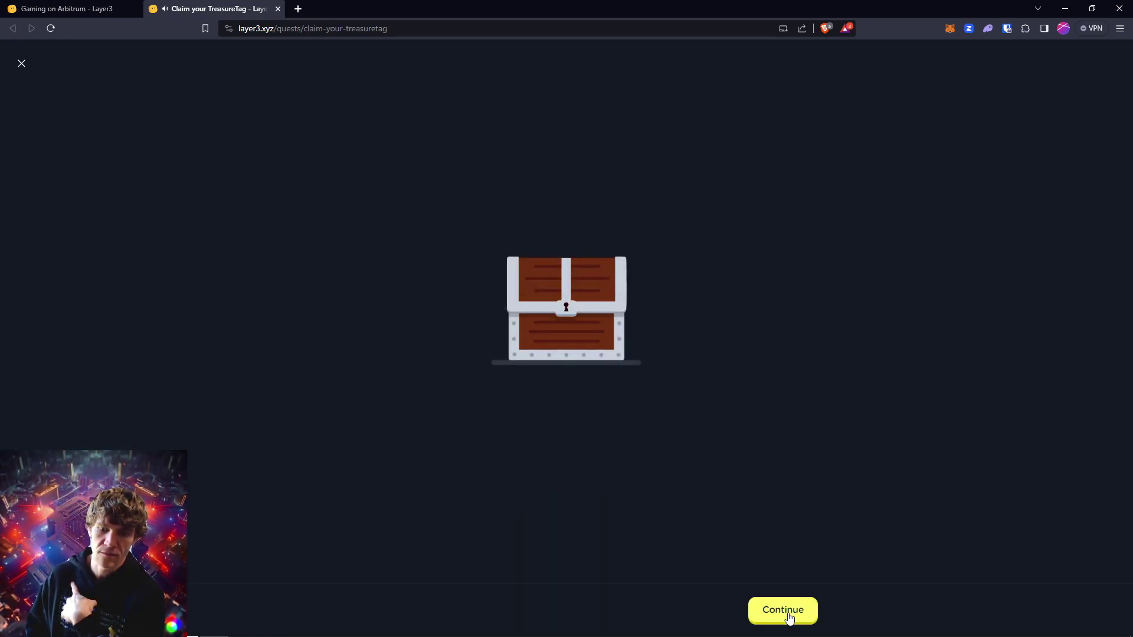
click(790, 617)
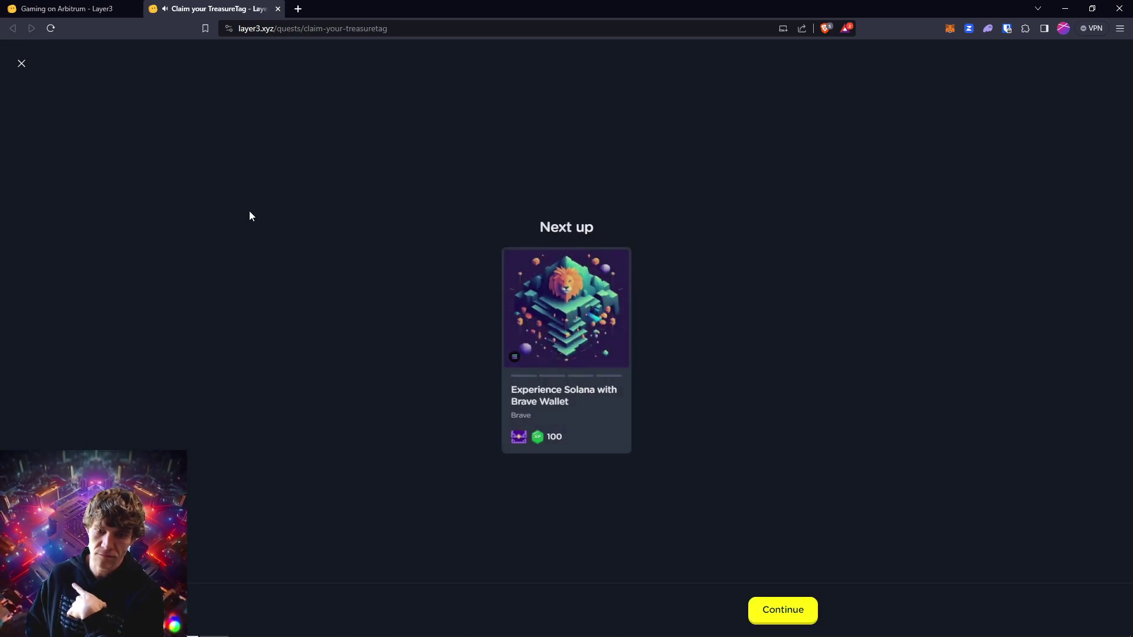
click(278, 8)
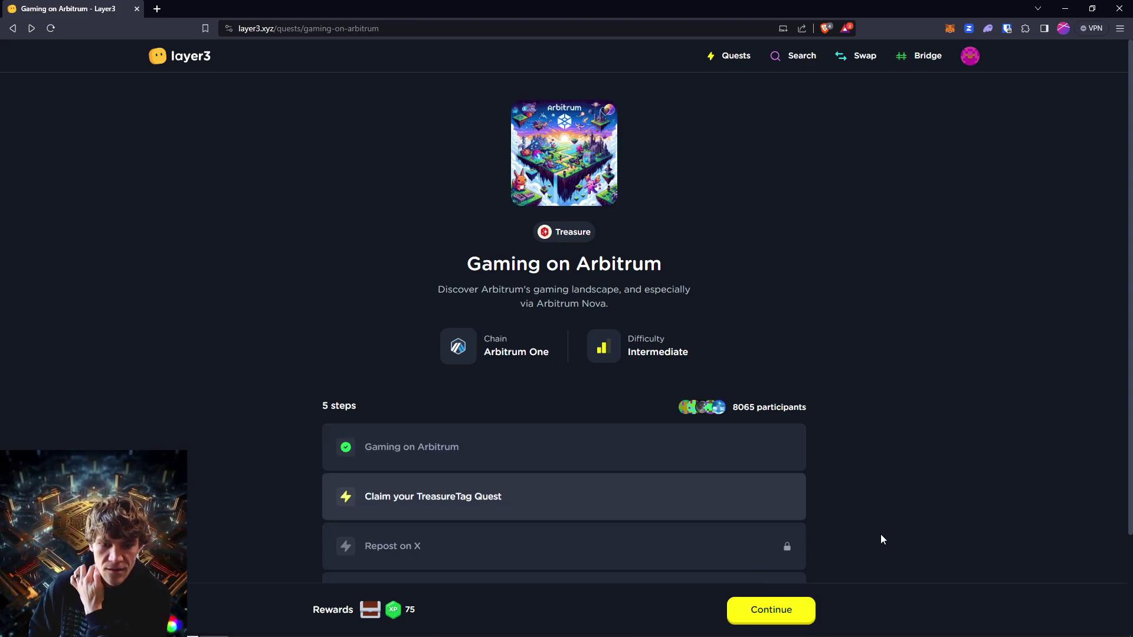
- Resume the Gaming on Arbitrum quest and verify the TreasureTag and Repost on X steps
scroll(862, 513, down, 2)
click(773, 616)
click(776, 615)
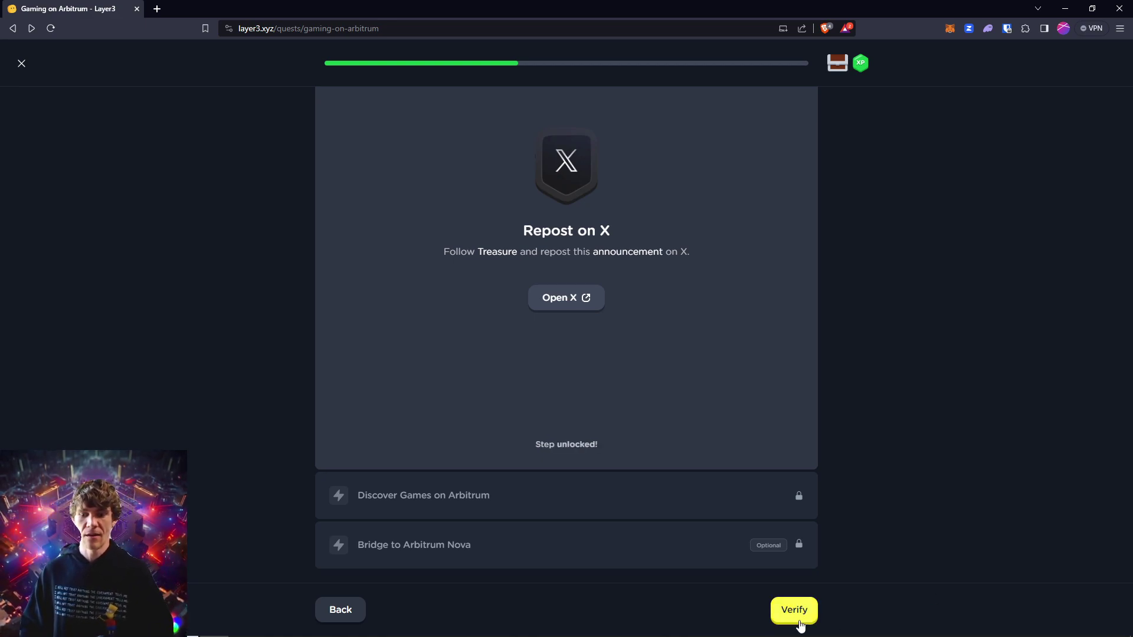
click(798, 612)
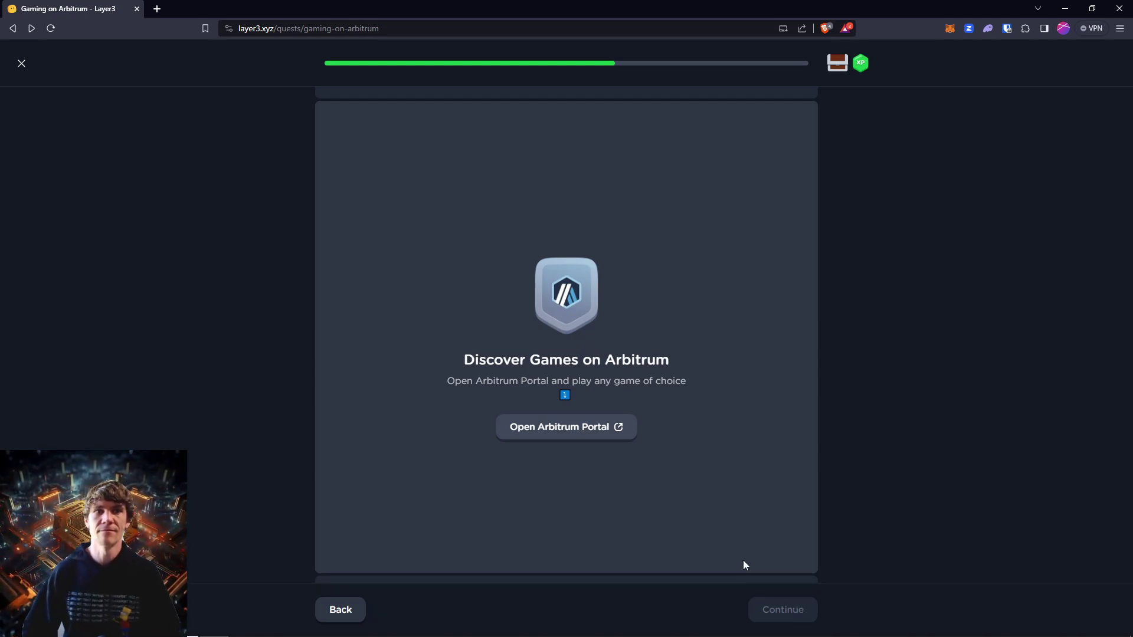
- Open Arbitrum Portal for Discover Games, then open and verify the Arbitrum bridge for Arbitrum Nova
click(599, 432)
click(113, 9)
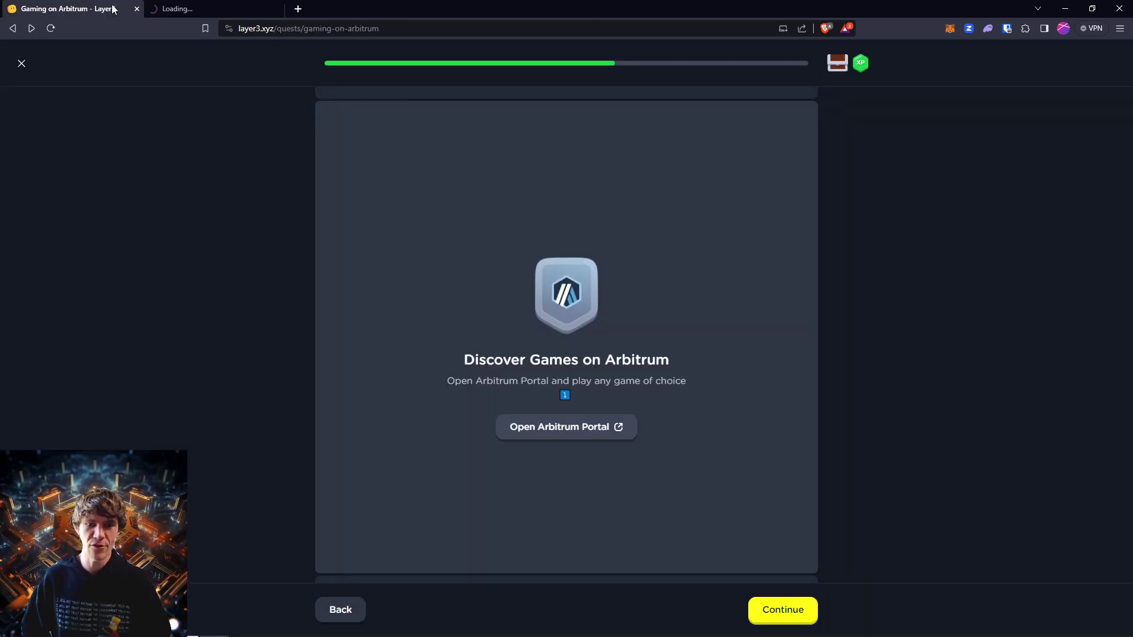
click(798, 609)
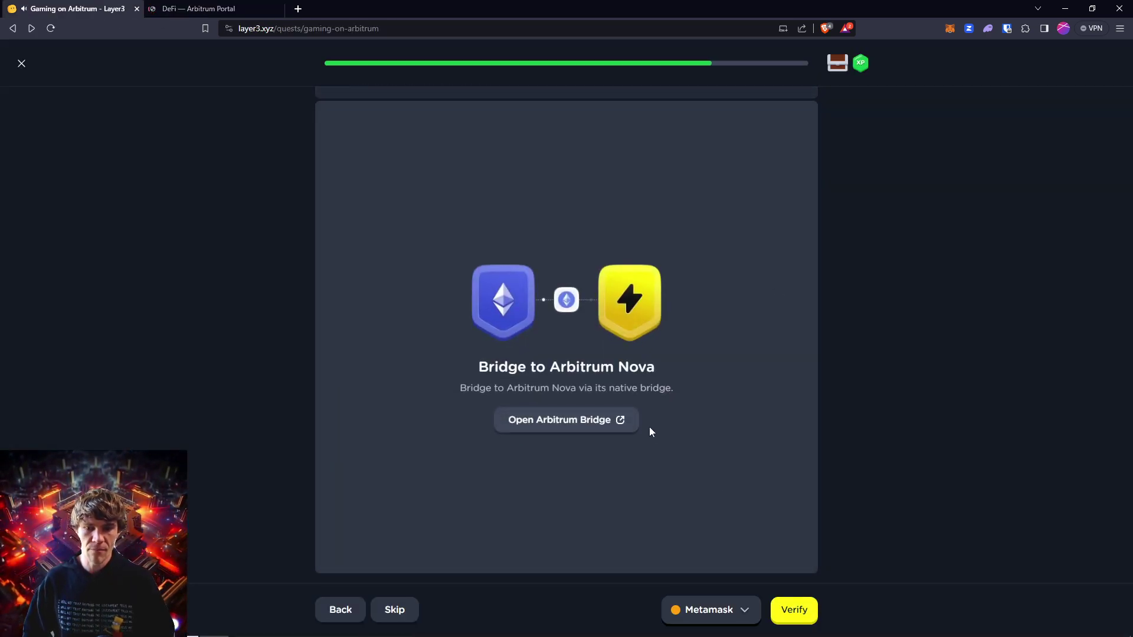
click(567, 421)
click(808, 611)
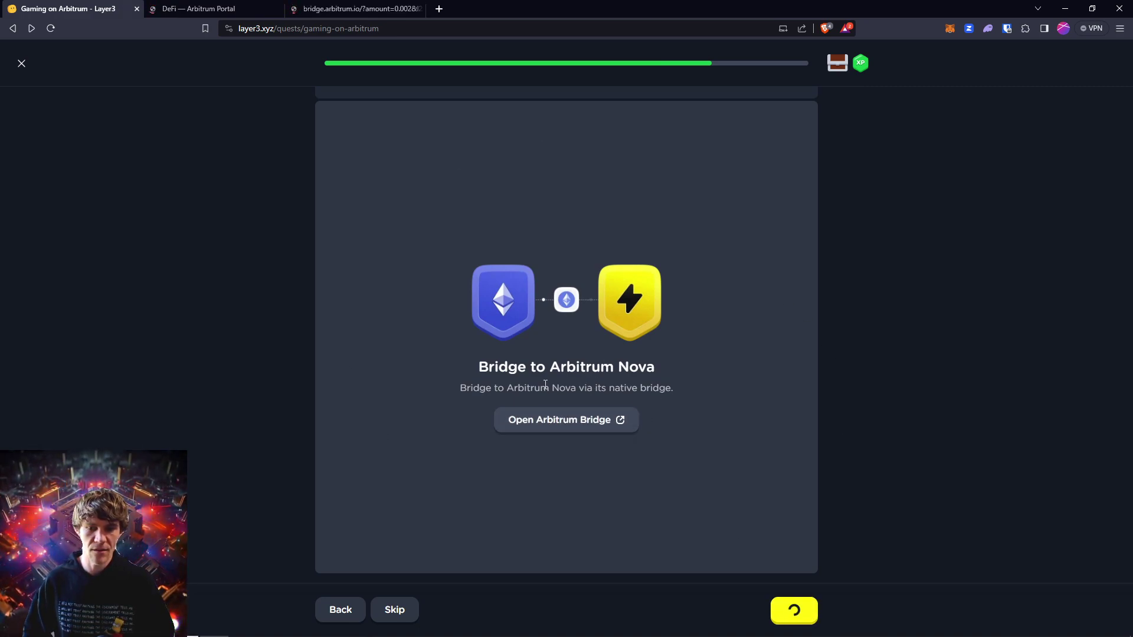
click(298, 9)
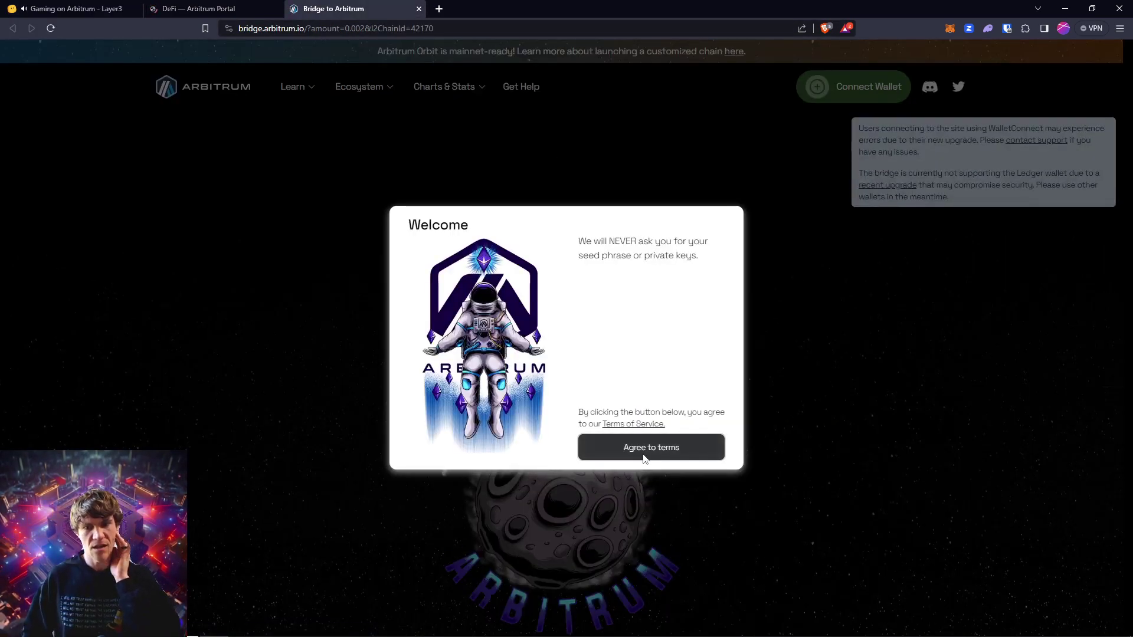
- Accept the Arbitrum bridge's terms of service and dismiss the wallet connection prompt
click(645, 455)
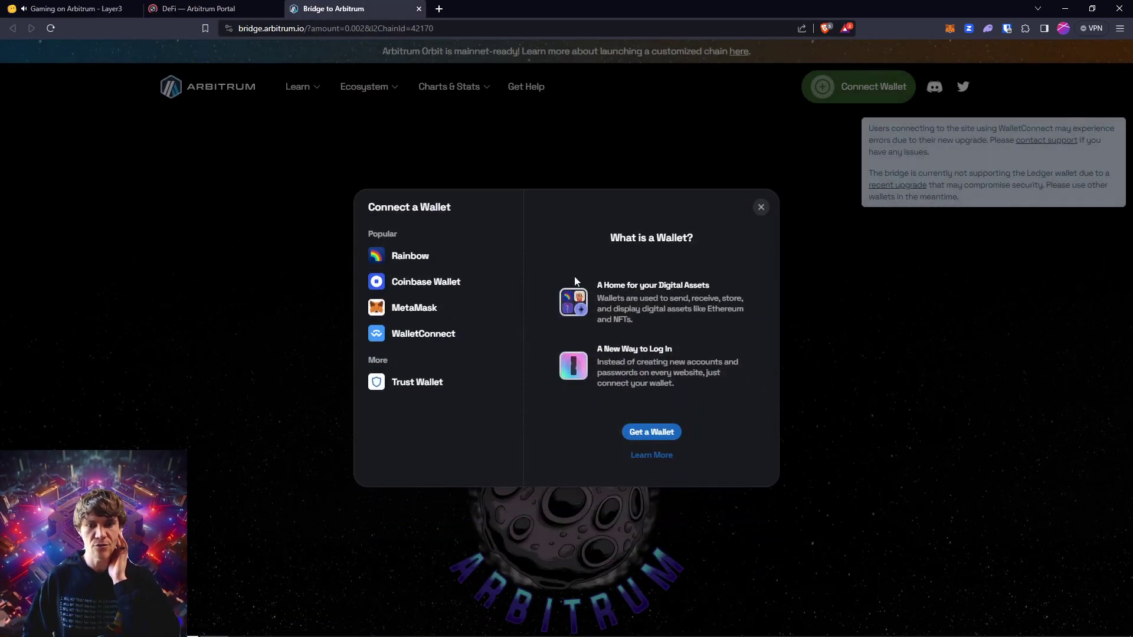
click(762, 208)
scroll(574, 177, down, 4)
scroll(612, 256, up, 4)
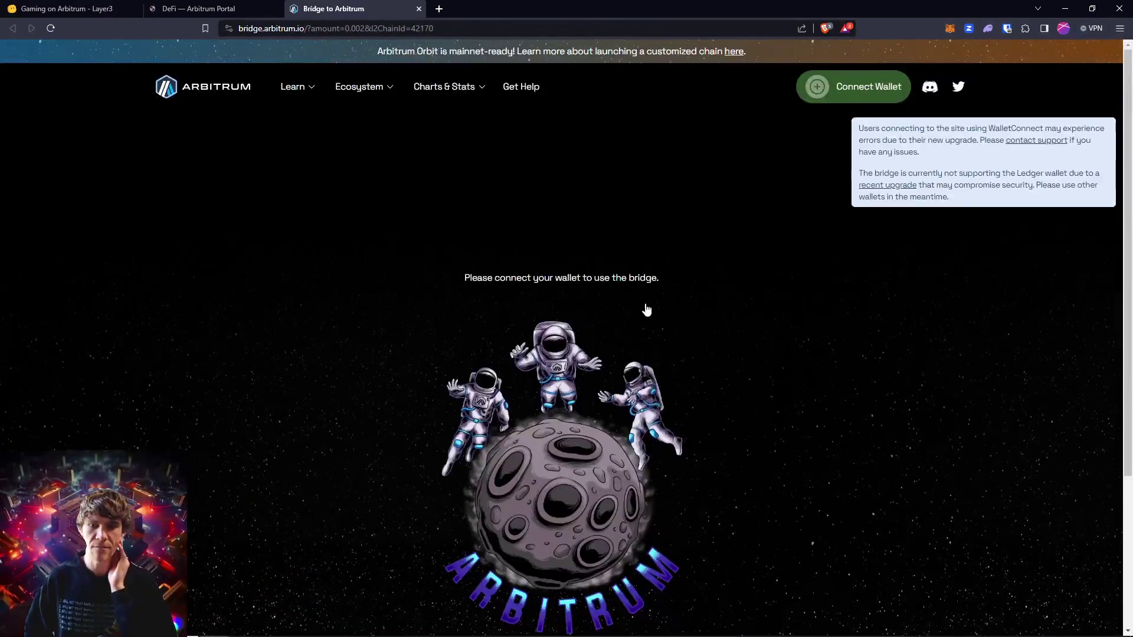
- Load Orbiter Finance by entering 'orbiter' in the address bar, then return to Layer3
click(403, 29)
key(ctrl+a)
text(orbiter)
key(Return)
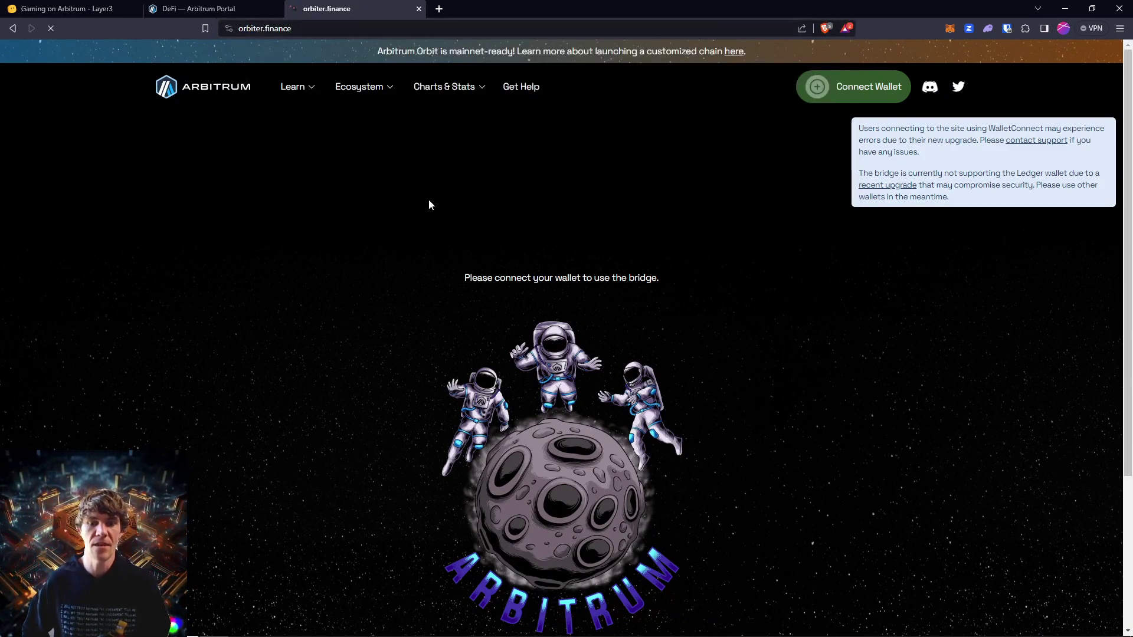
click(194, 9)
click(65, 9)
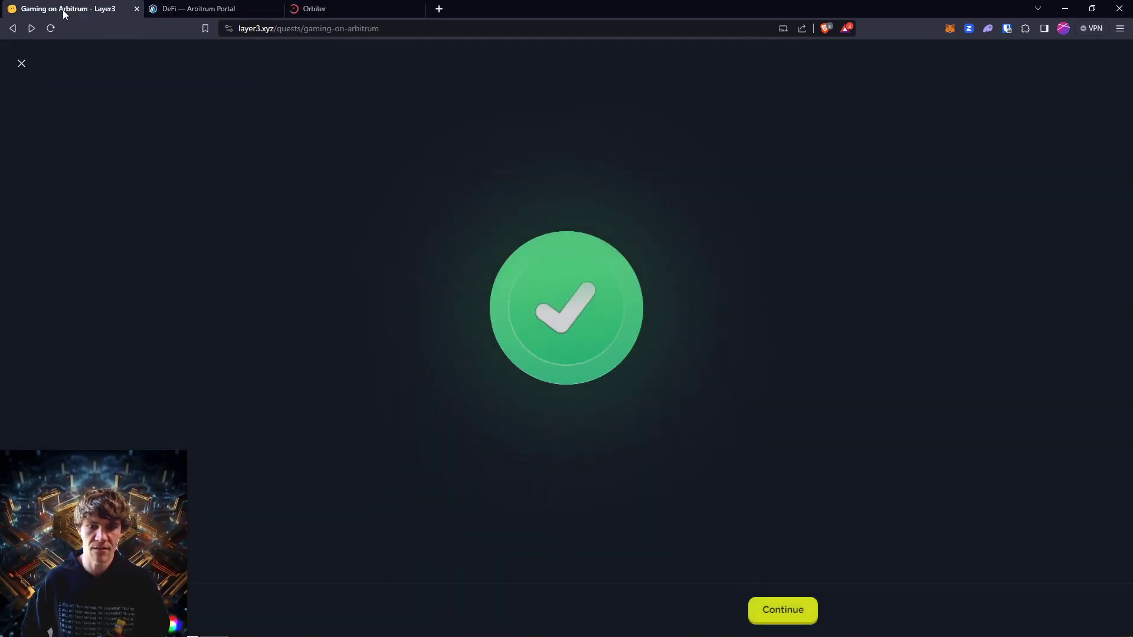
- Filter the Arbitrum Portal projects page to show only Arbitrum Nova projects
click(187, 9)
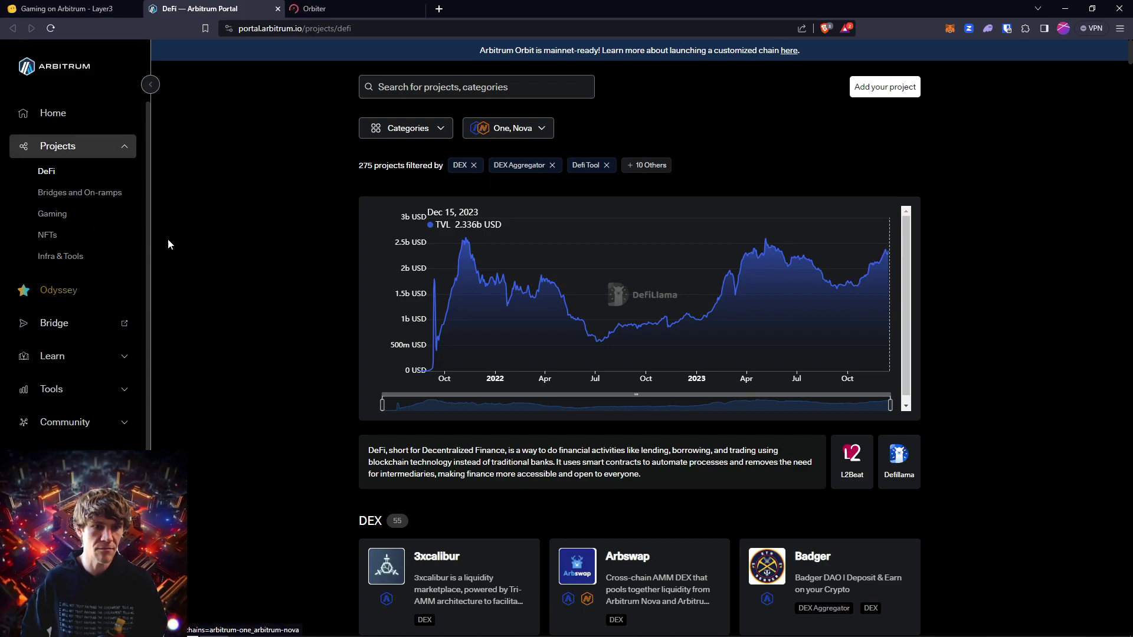
scroll(266, 202, down, 5)
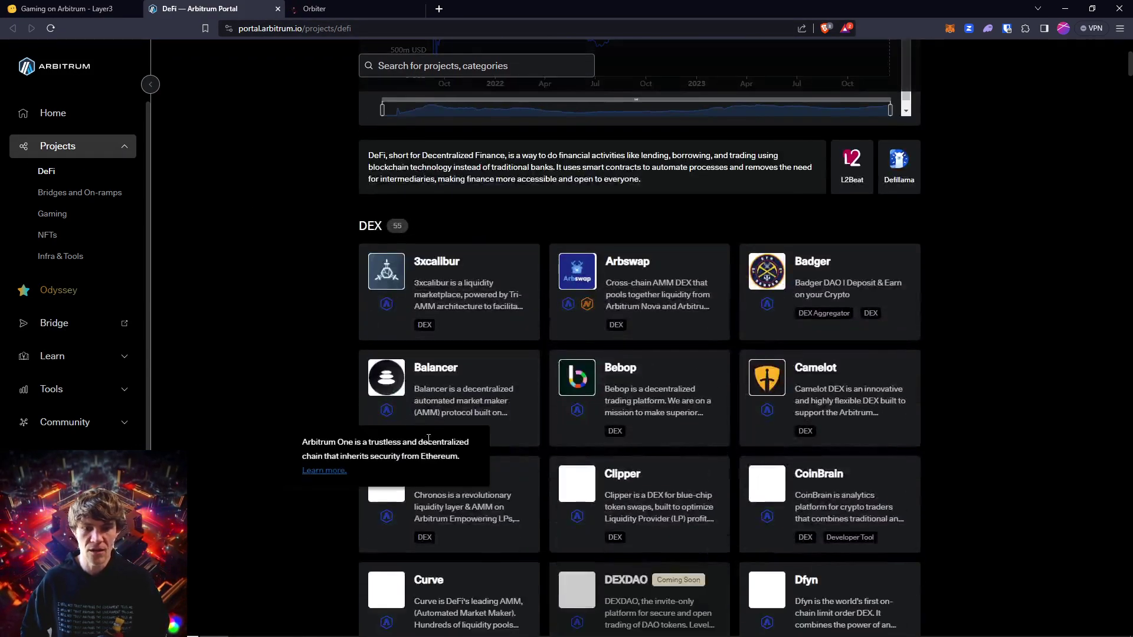
scroll(381, 291, up, 5)
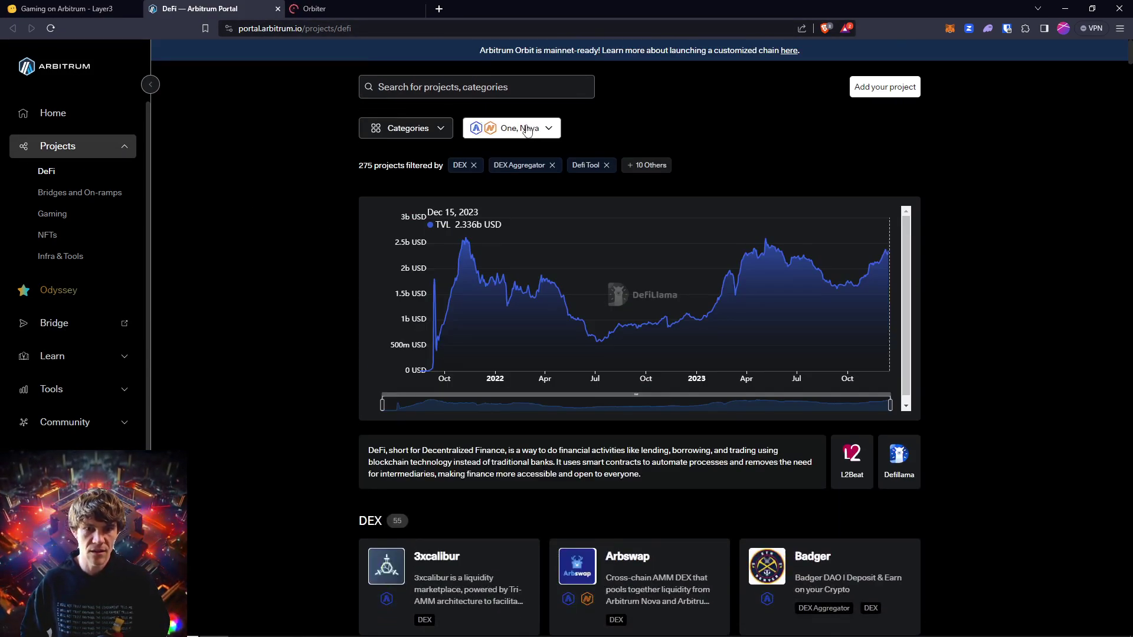
click(444, 135)
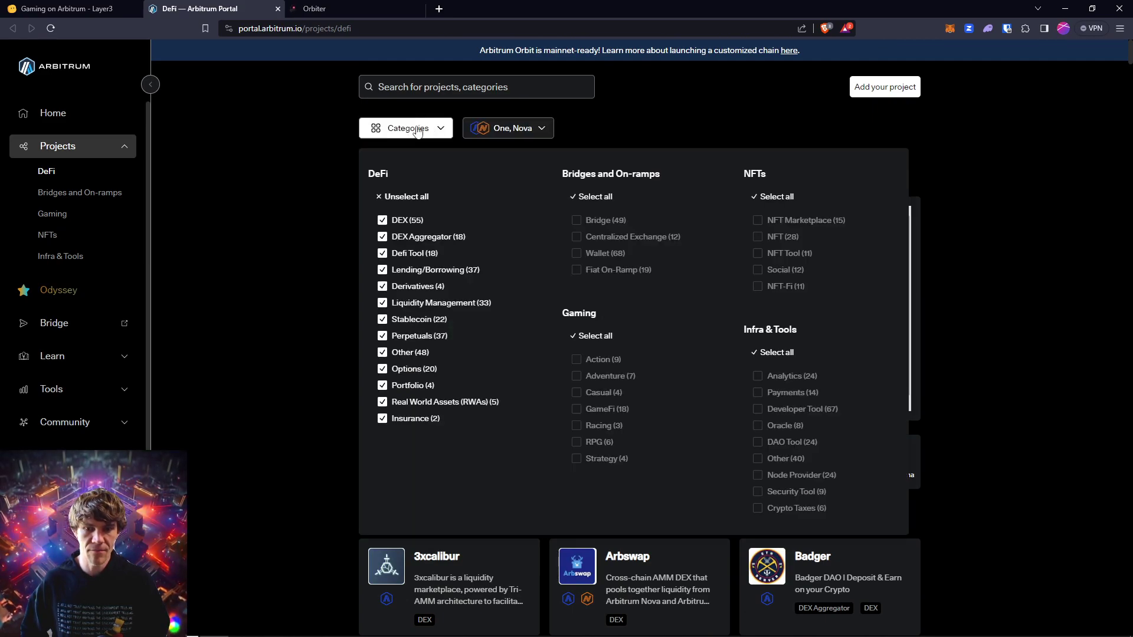
click(490, 131)
click(485, 170)
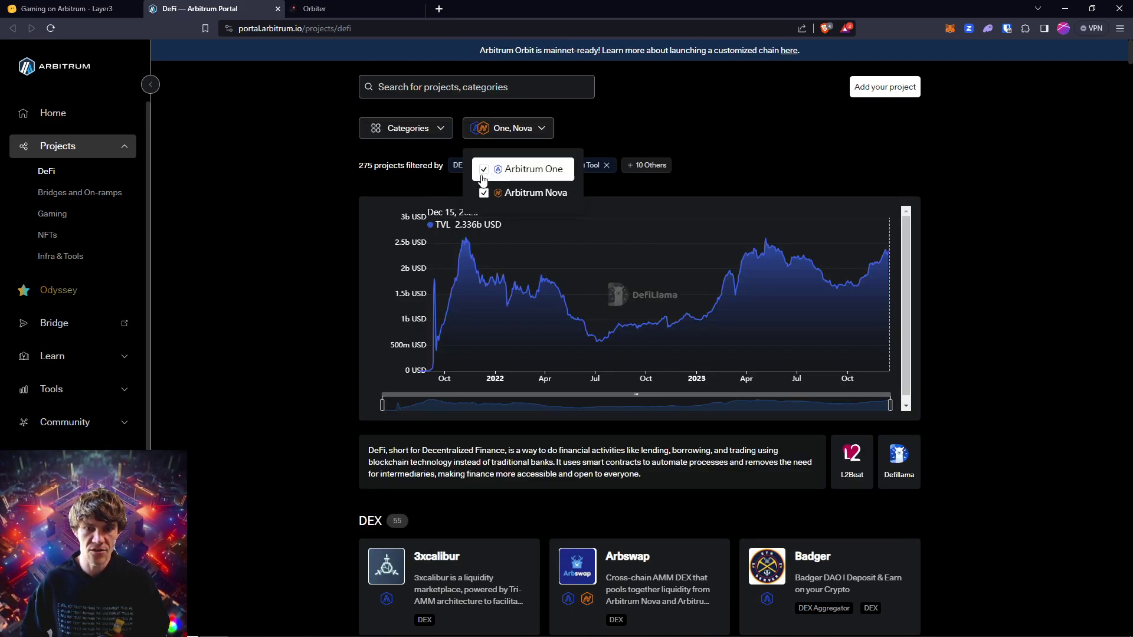
click(274, 253)
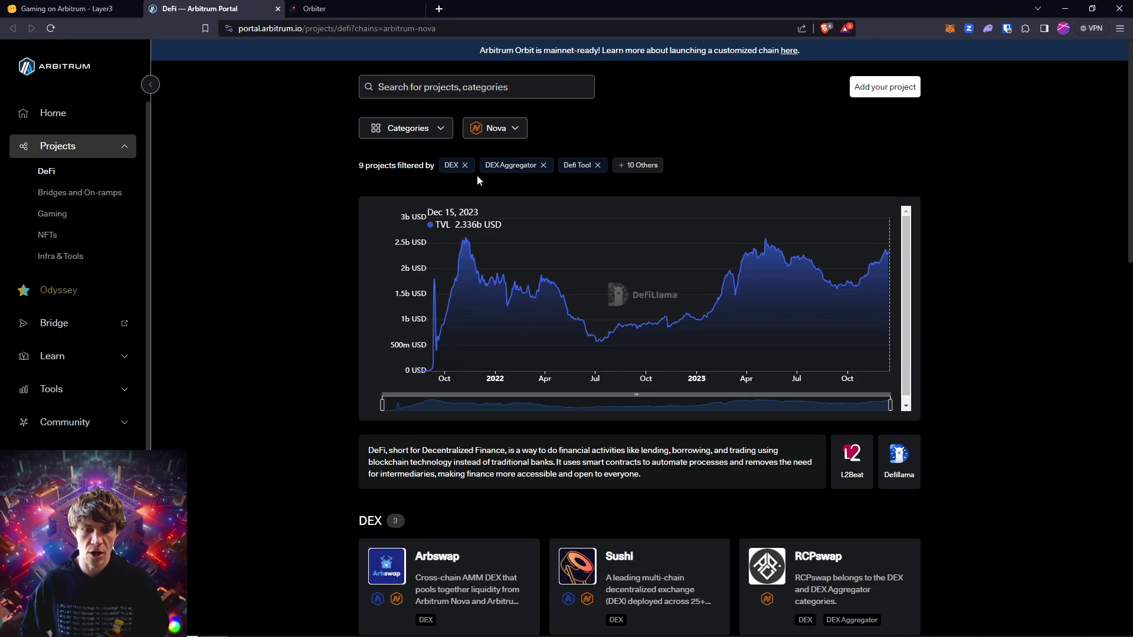
- Remove the DEX and DEX Aggregator category filters
scroll(301, 428, down, 8)
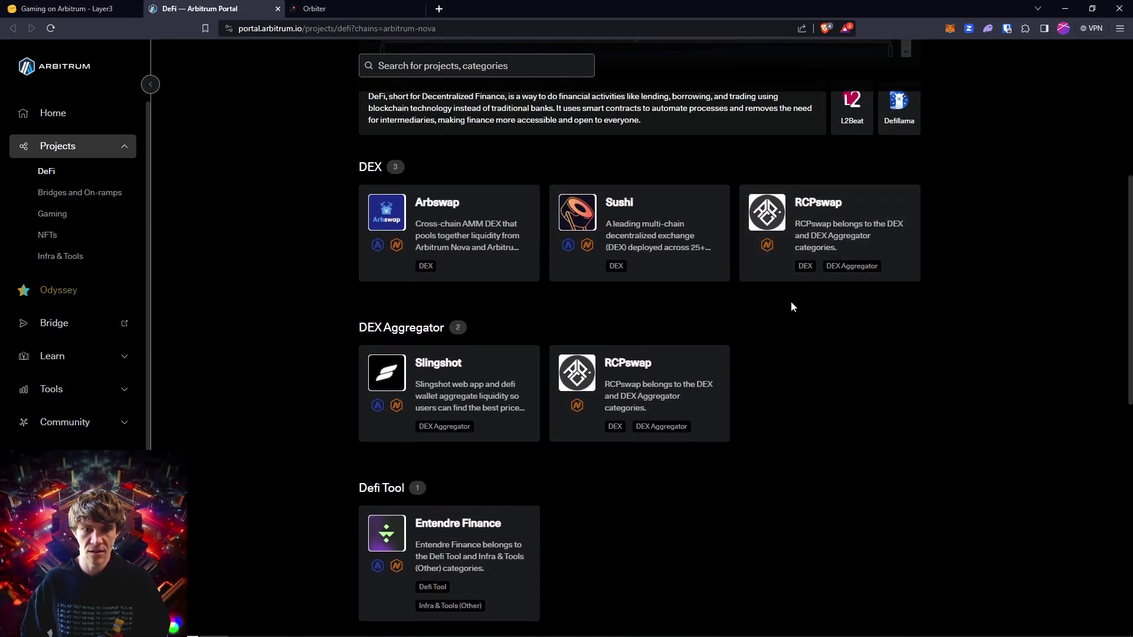
scroll(790, 302, down, 10)
scroll(785, 307, up, 6)
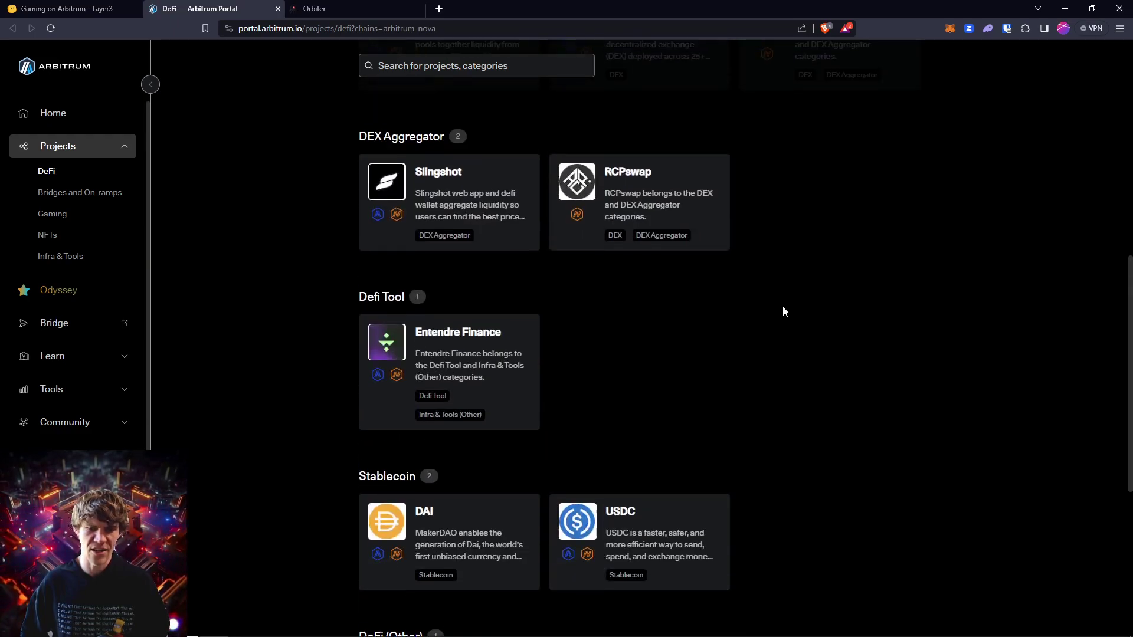
scroll(782, 310, up, 9)
scroll(223, 444, down, 4)
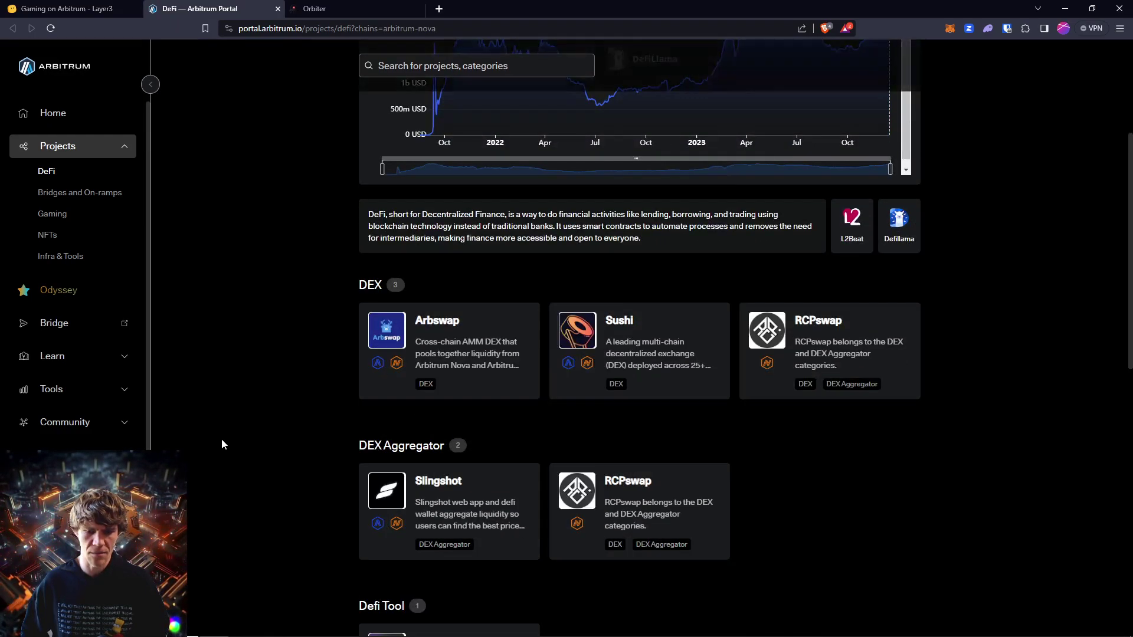
scroll(222, 438, up, 4)
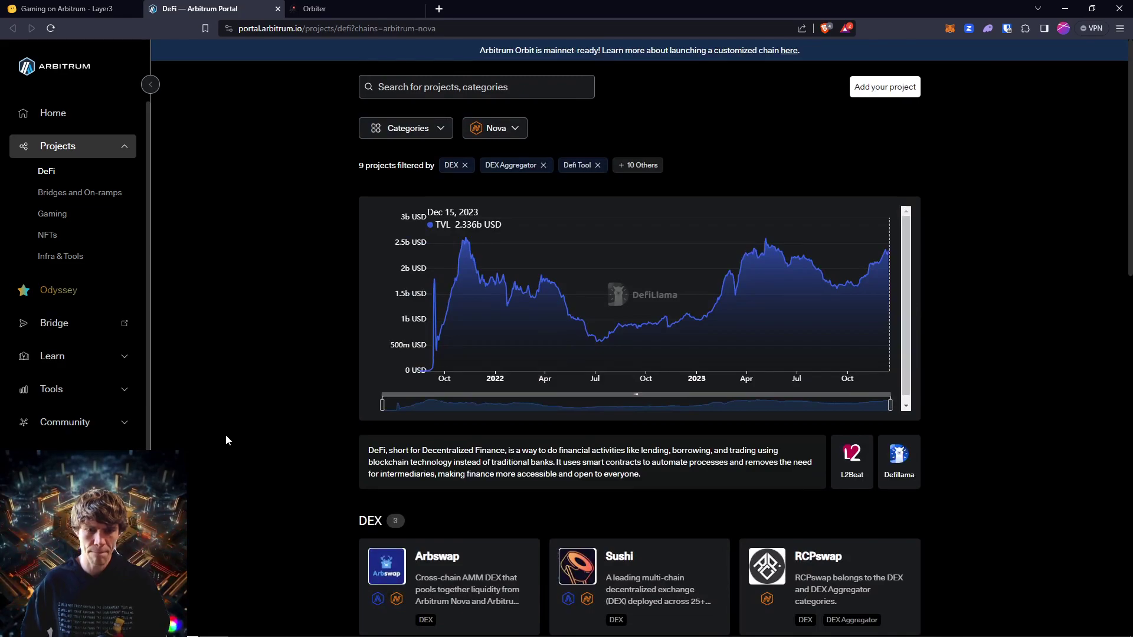
click(466, 167)
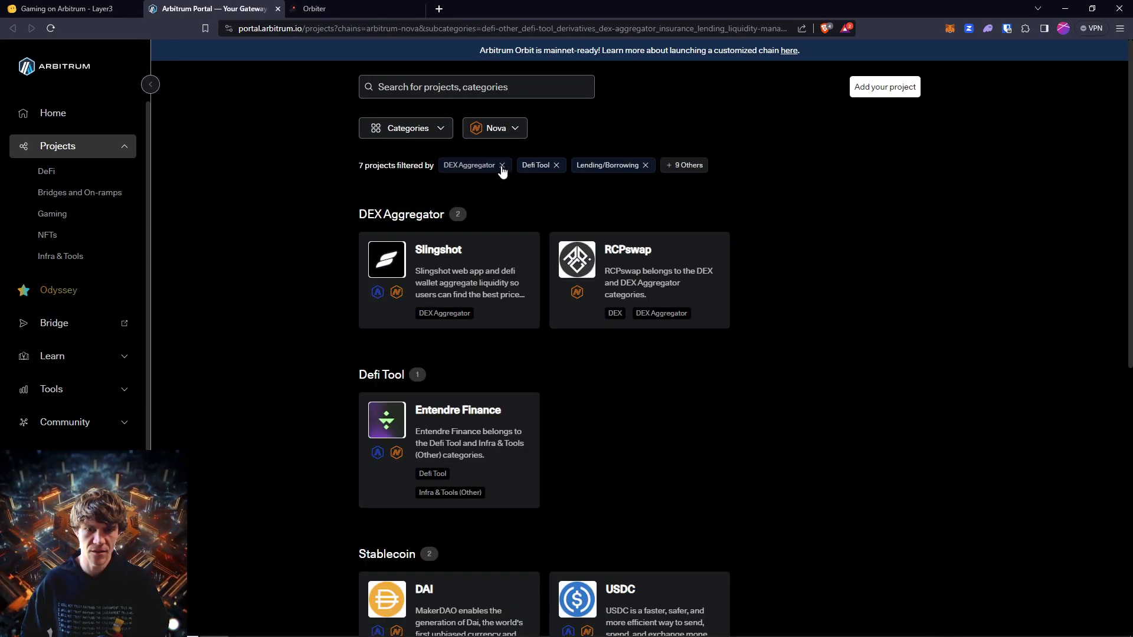
click(501, 168)
- Include every DeFi, Bridges and On-ramps, NFTs, Gaming and Infra & Tools category
click(437, 128)
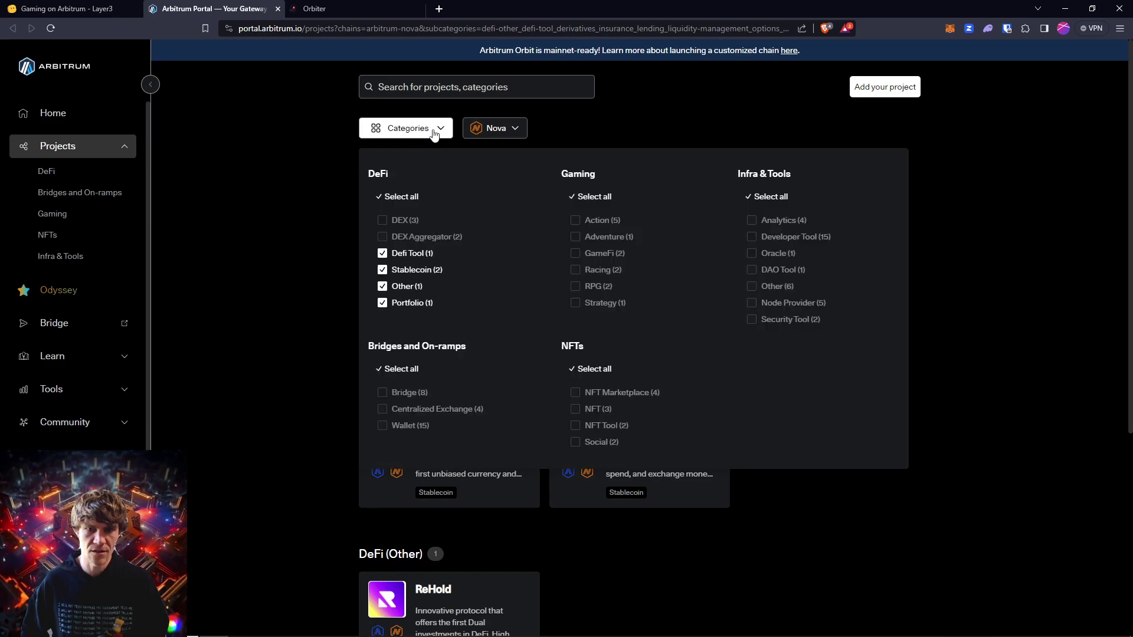
click(389, 204)
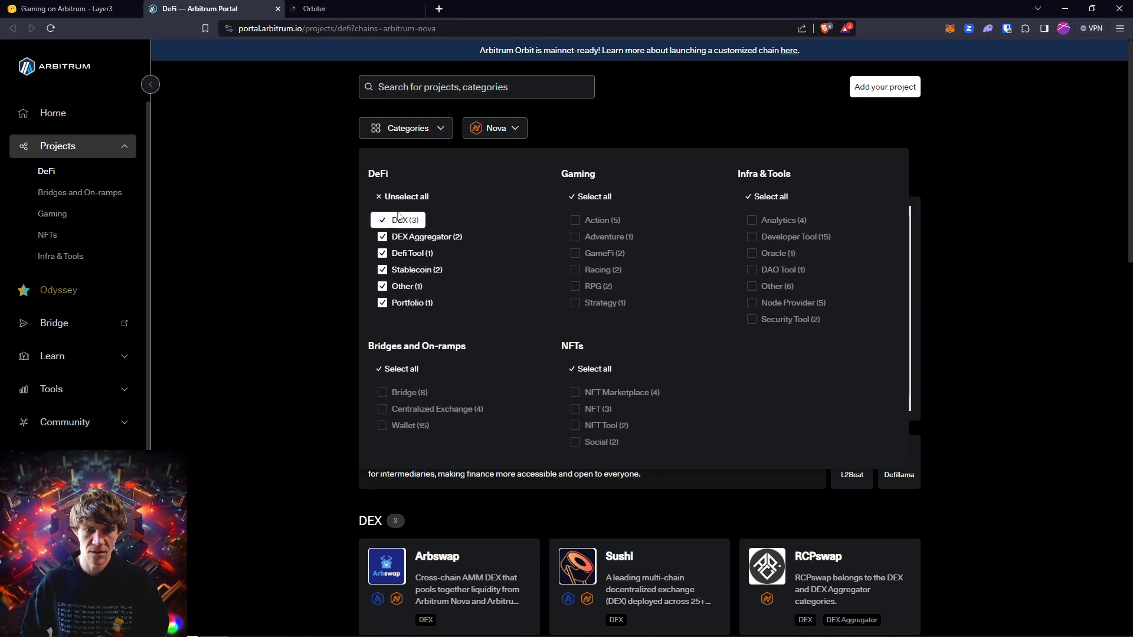
click(397, 370)
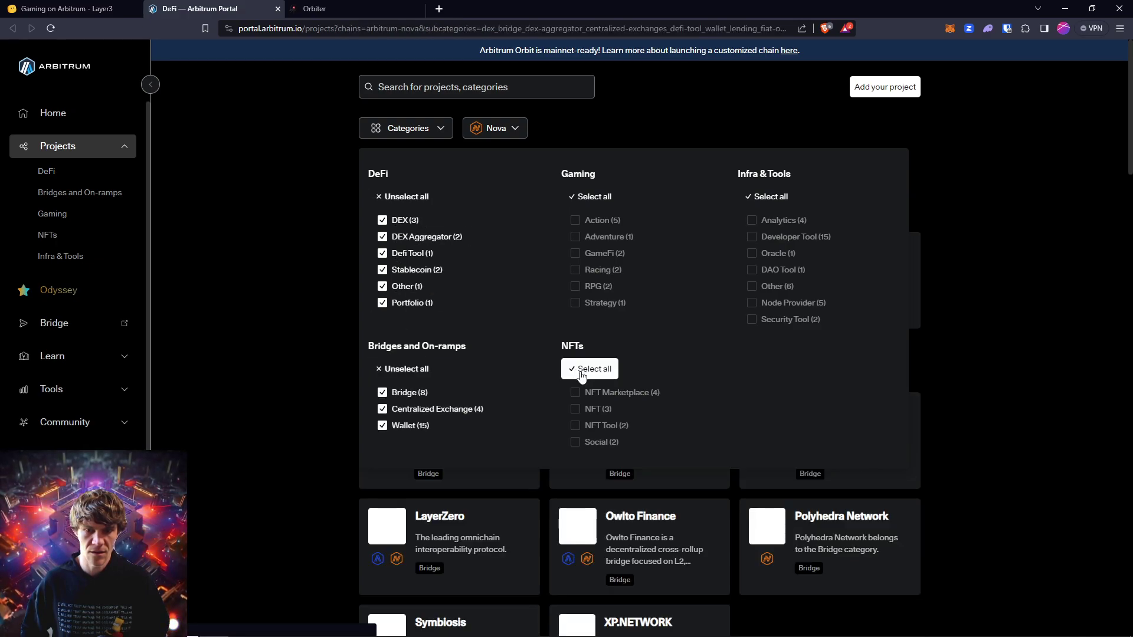
click(580, 370)
click(588, 197)
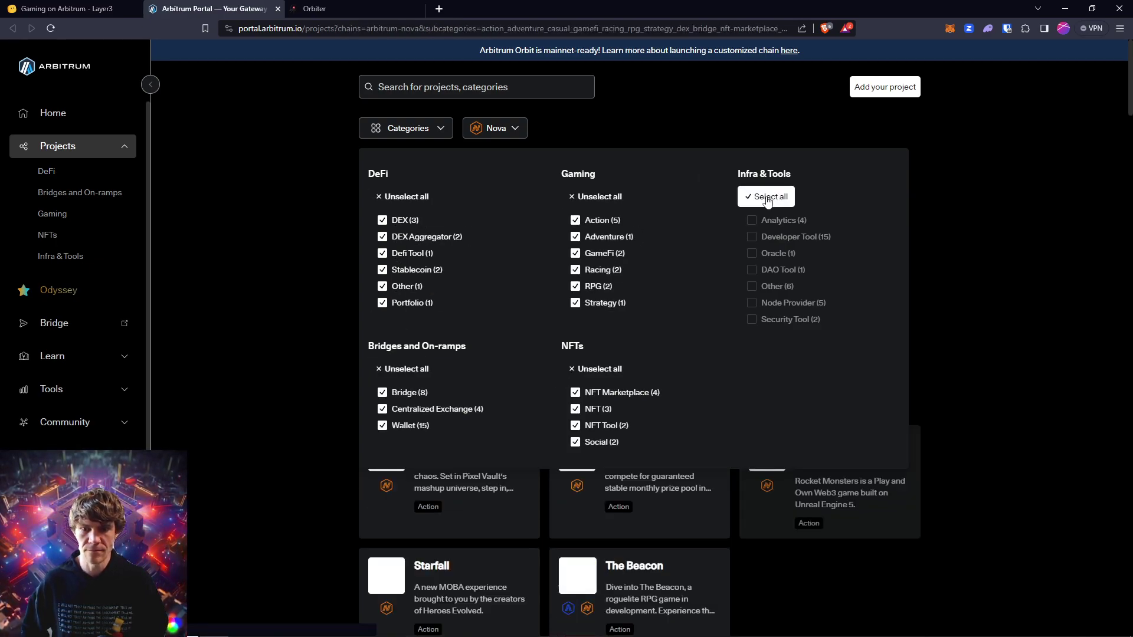
click(767, 196)
click(952, 207)
- Scroll down the project list past the Wallet listings to the NFT Tool section
scroll(968, 203, down, 5)
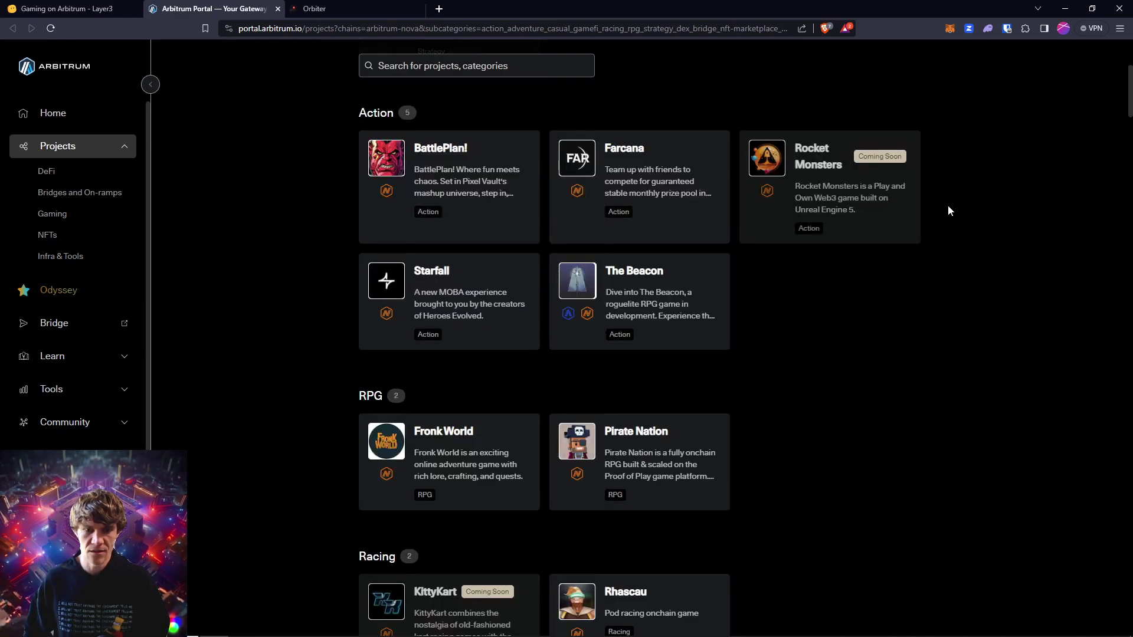
scroll(937, 206, down, 3)
scroll(916, 210, down, 9)
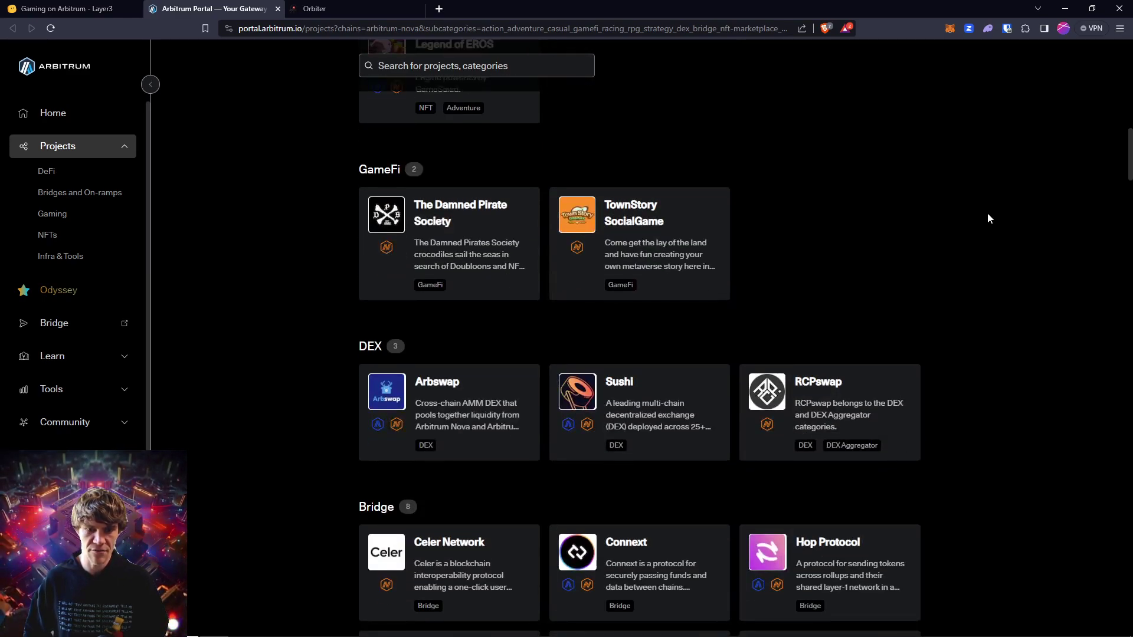
scroll(987, 213, down, 1)
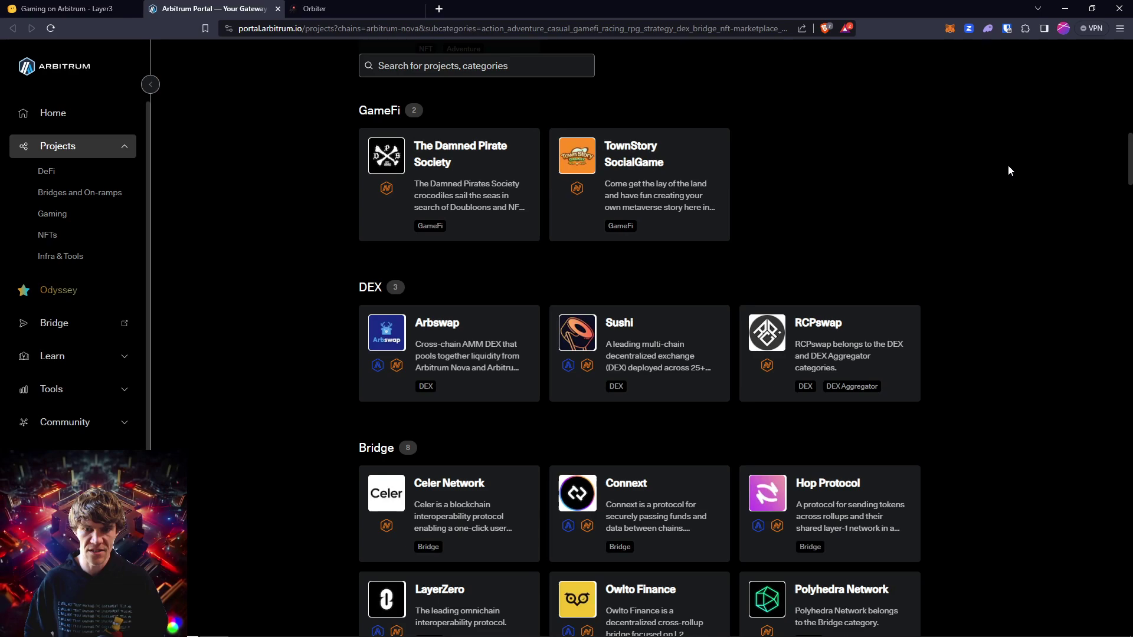
scroll(1008, 170, down, 7)
scroll(1008, 170, up, 2)
scroll(1008, 178, down, 7)
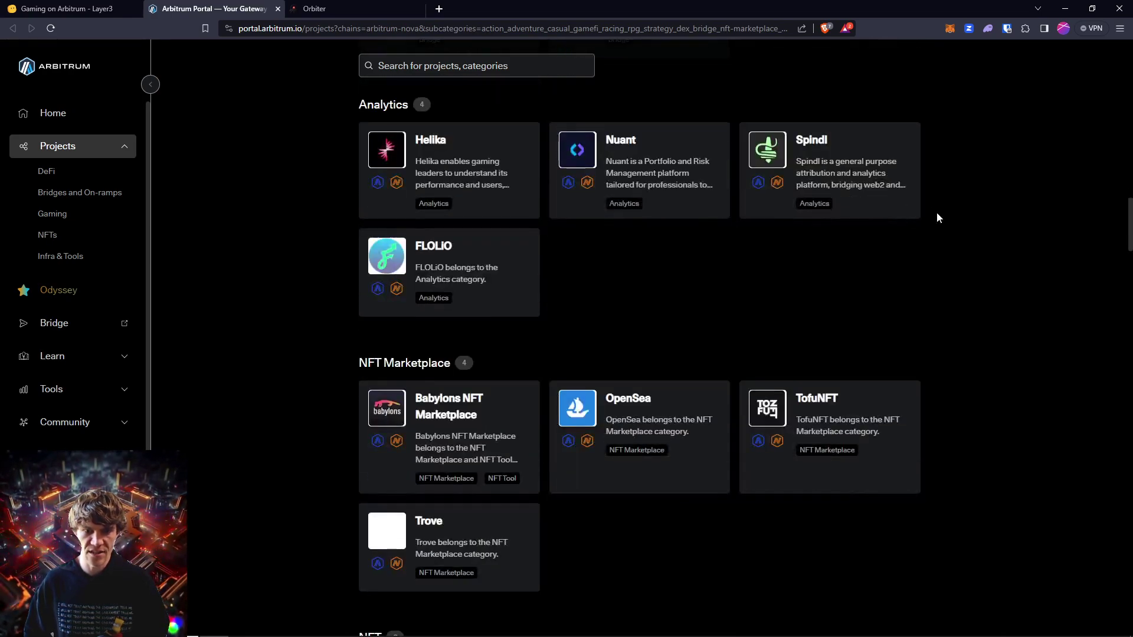
scroll(878, 261, down, 5)
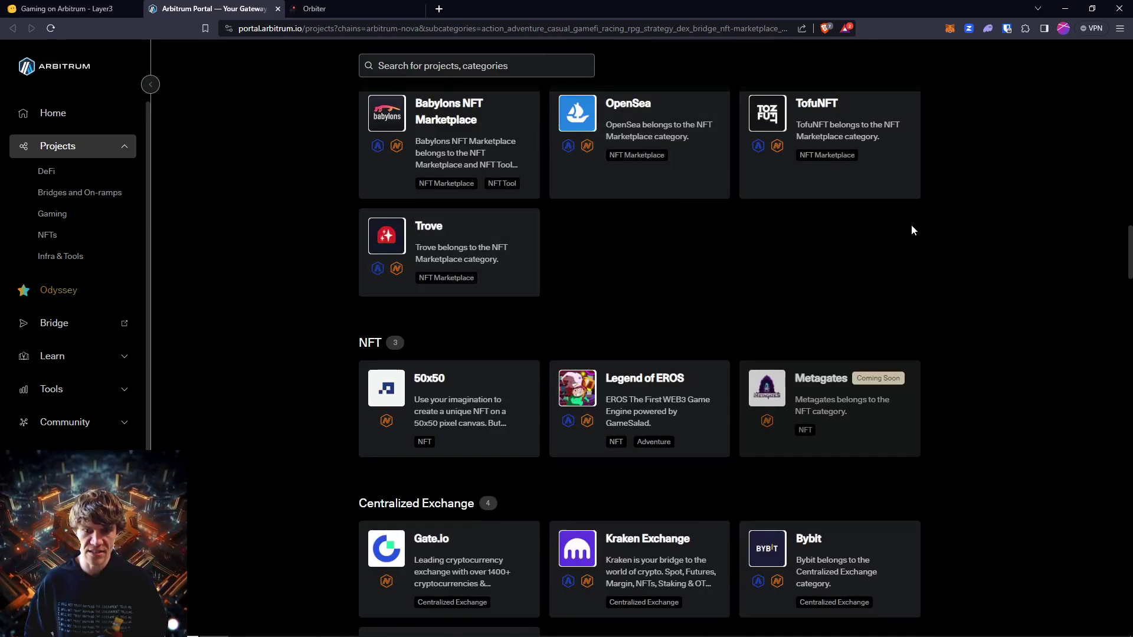
scroll(913, 230, down, 3)
scroll(219, 266, down, 14)
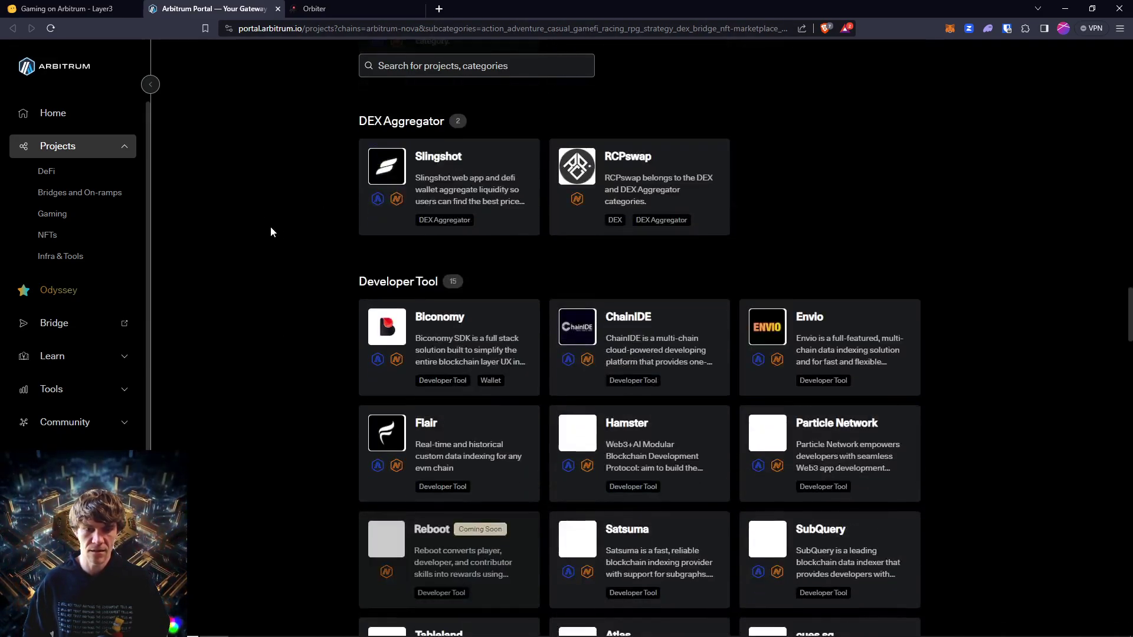
scroll(253, 145, down, 14)
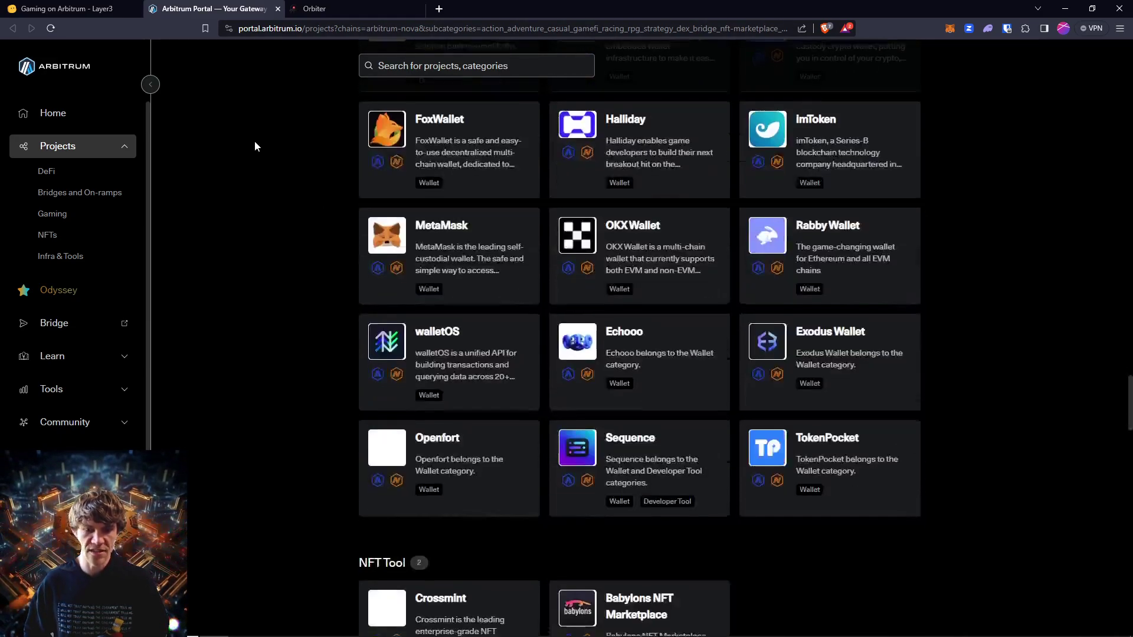
- In Orbiter's L2 Bridge, choose Arbitrum Nova as the destination and Base as the source chain
click(278, 9)
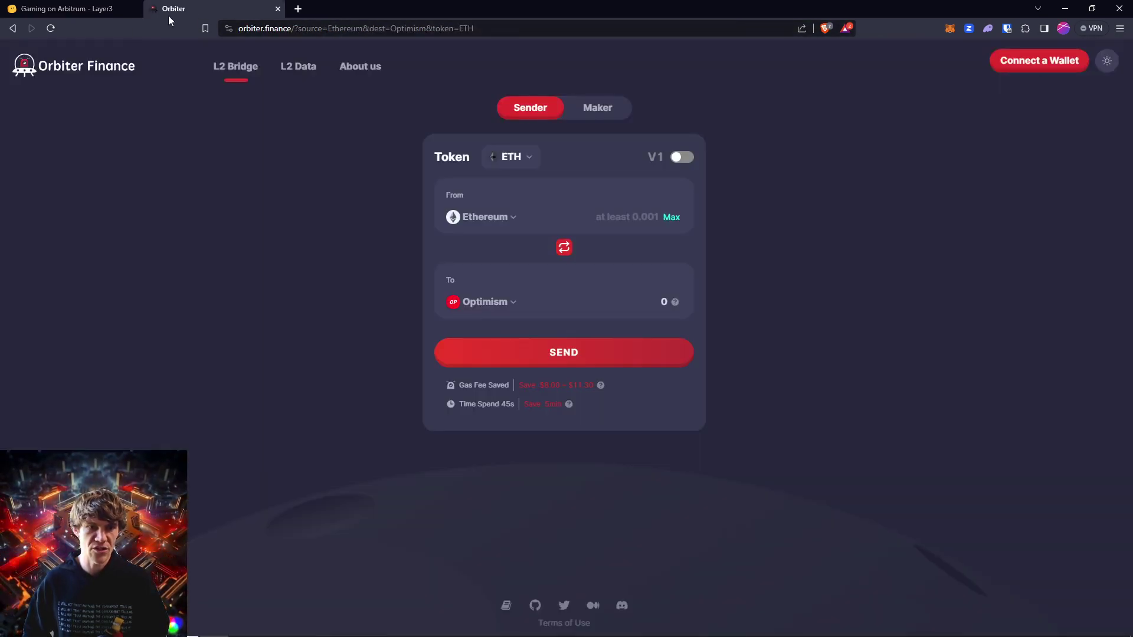
click(493, 311)
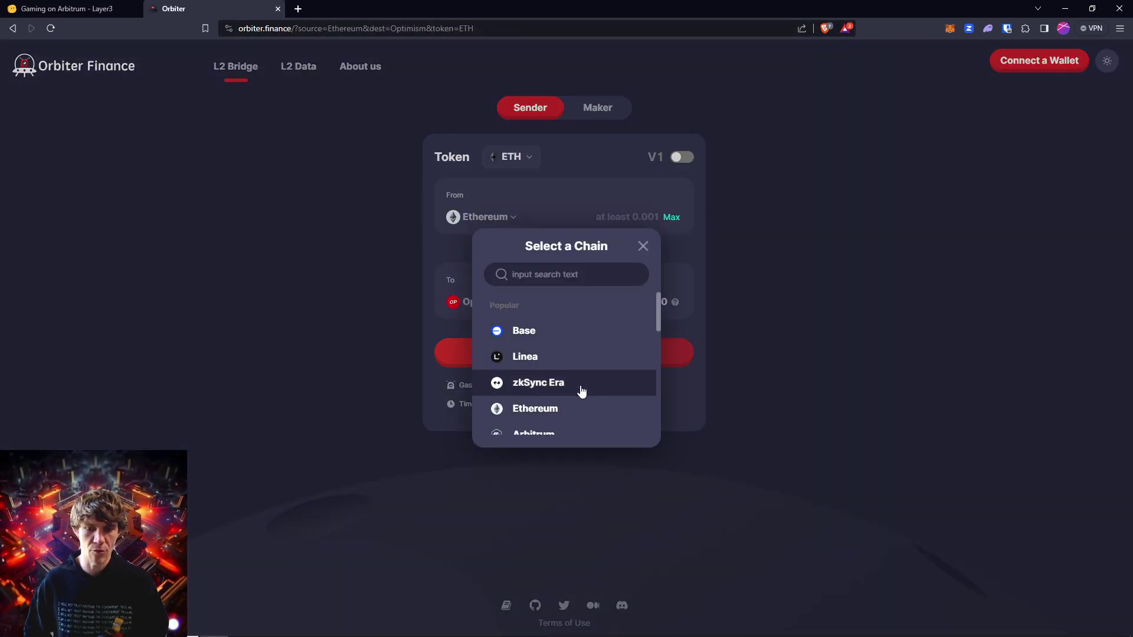
scroll(575, 387, down, 5)
click(564, 298)
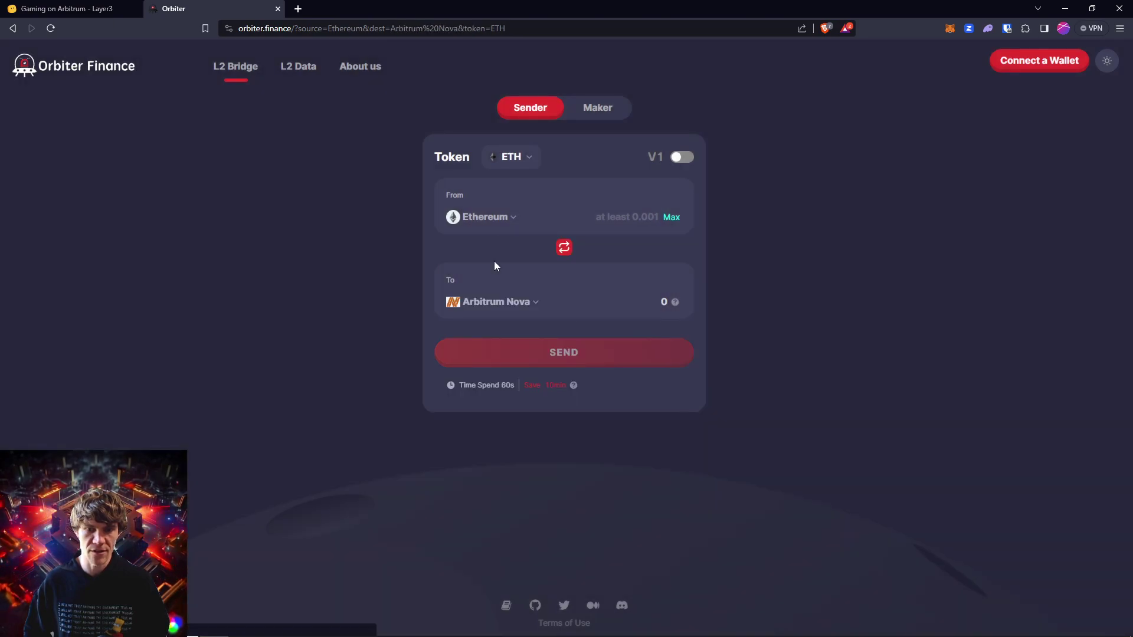
click(499, 218)
click(528, 330)
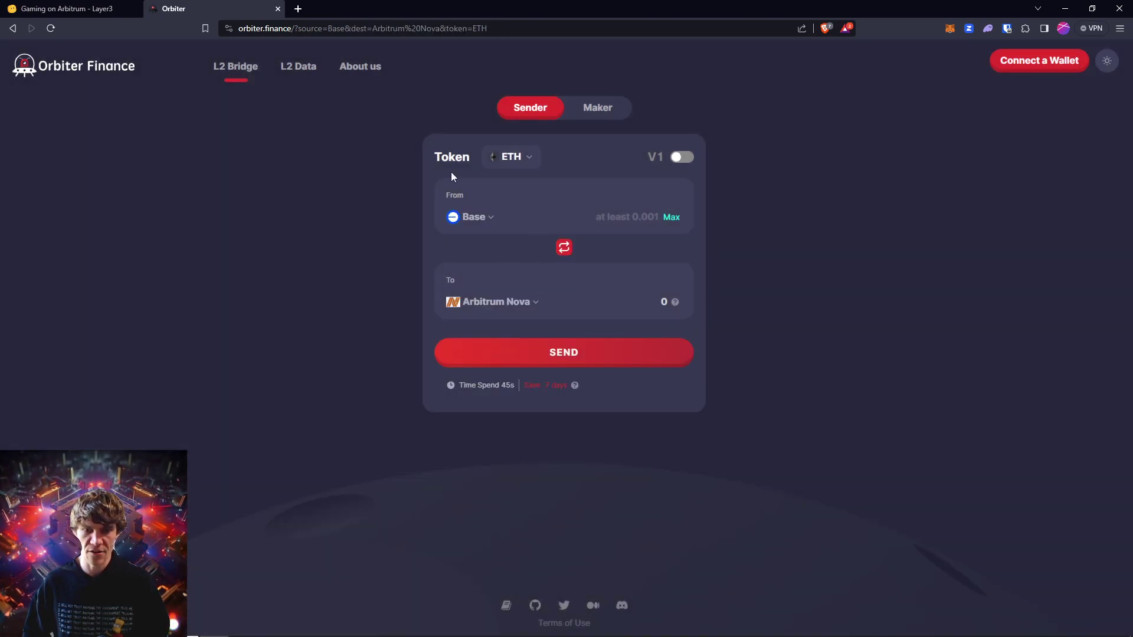
- Open the Gaming on Arbitrum reward chest, dismiss the Next up suggestion, and go back
click(277, 9)
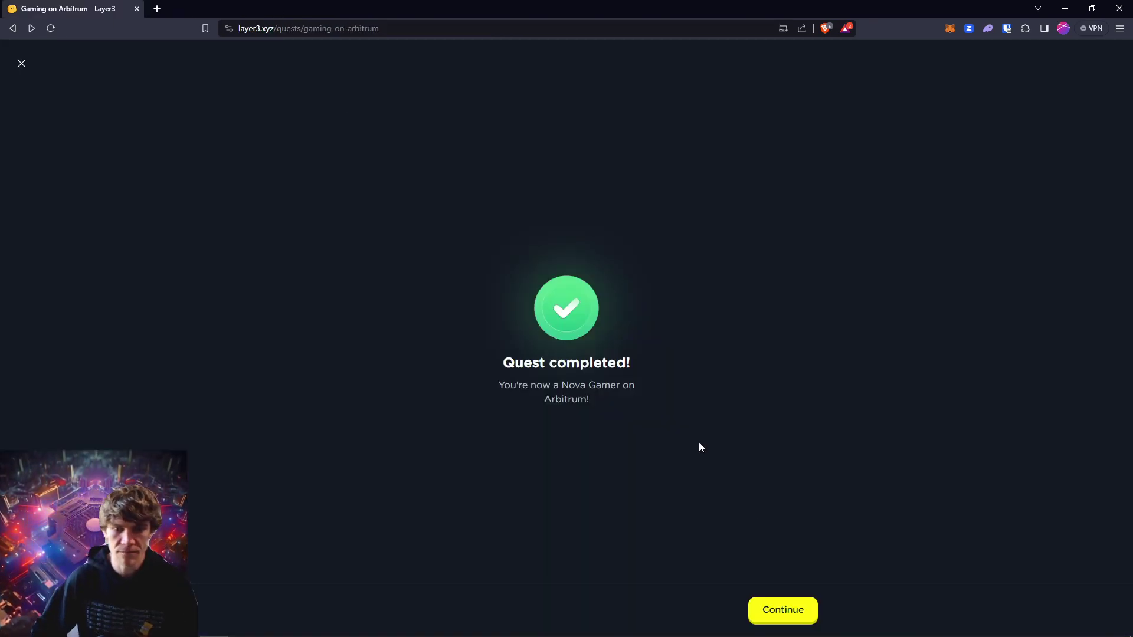
click(779, 610)
click(780, 610)
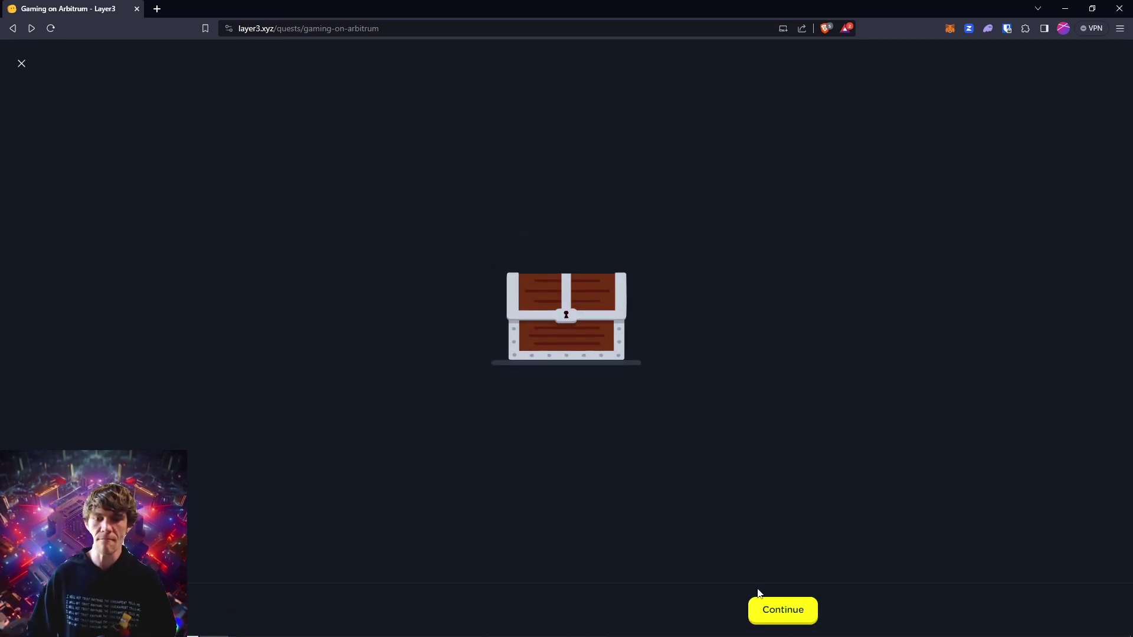
click(793, 614)
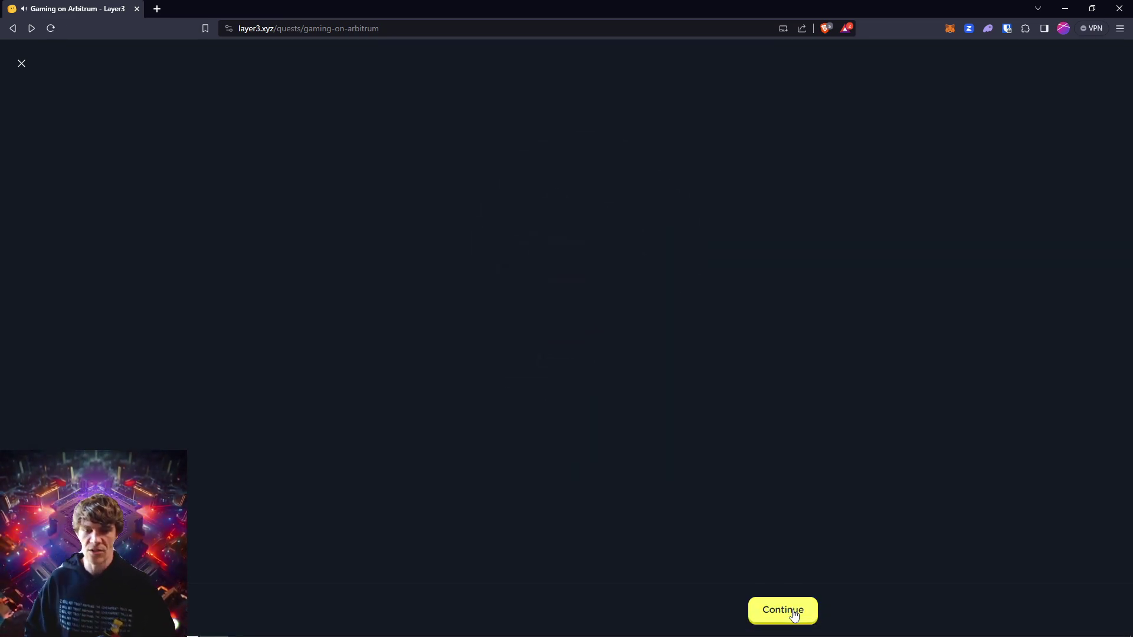
click(21, 63)
key(alt+Left)
key(alt+Left)
key(alt+Left)
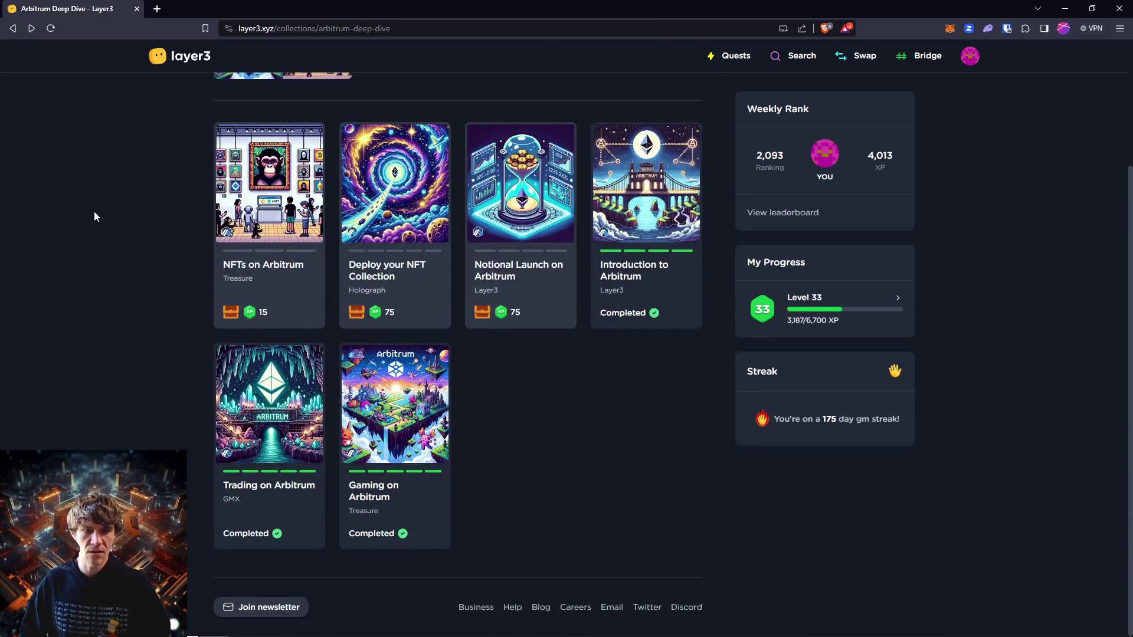
- Open the NFTs on Arbitrum quest card from the Arbitrum Deep Dive collection
scroll(165, 227, up, 3)
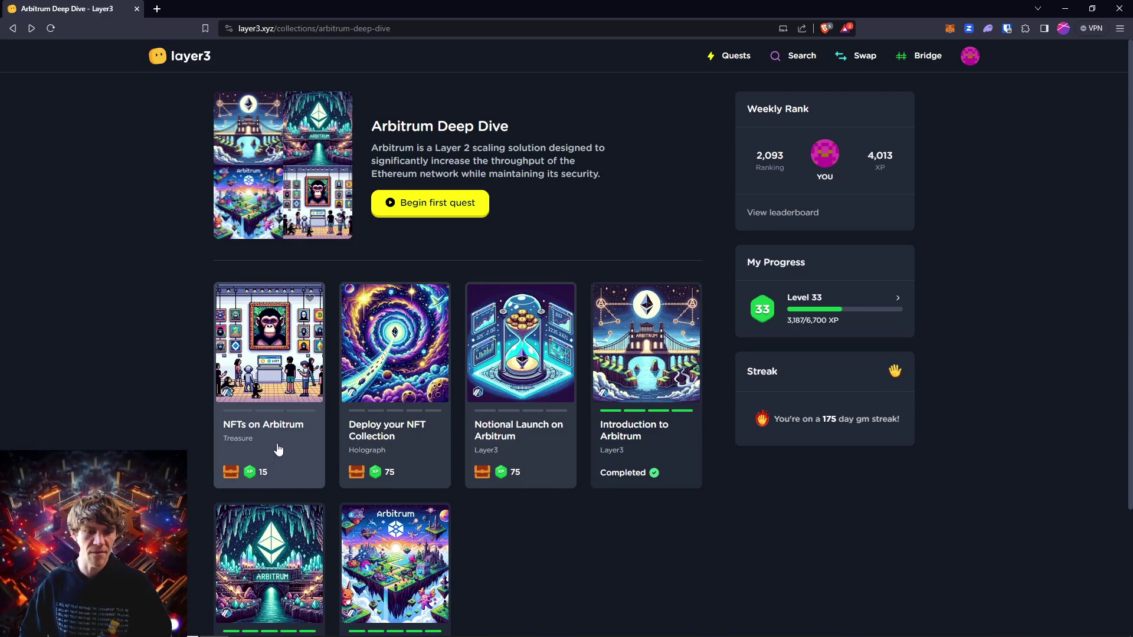
click(250, 458)
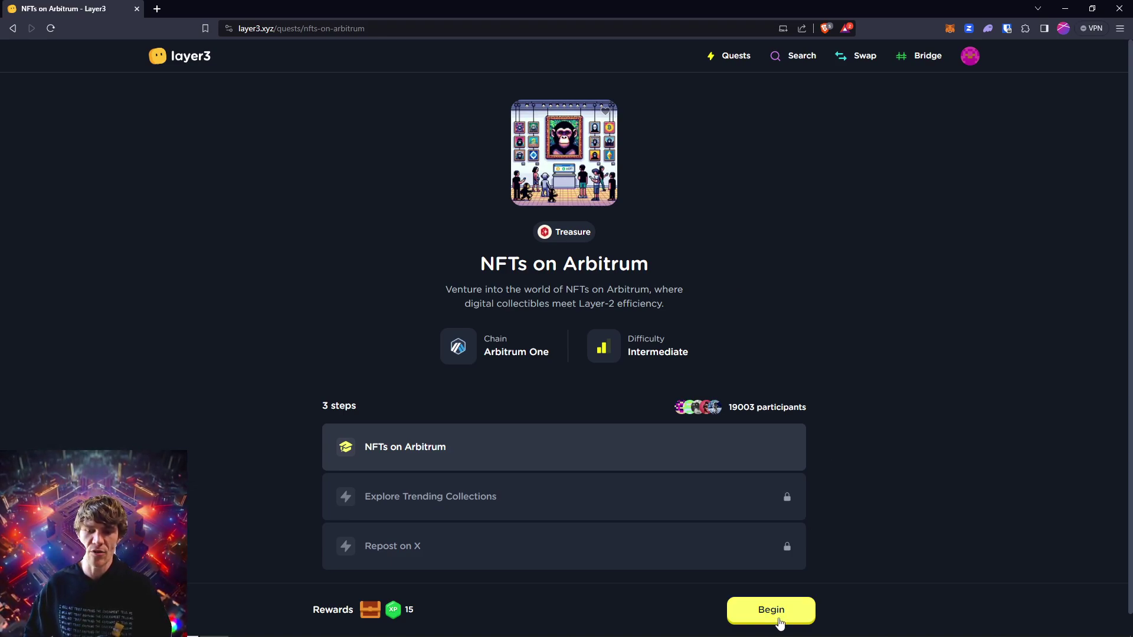
- Start NFTs on Arbitrum, pass two intro slides, and open Treasure's trending collections in a new tab
click(770, 610)
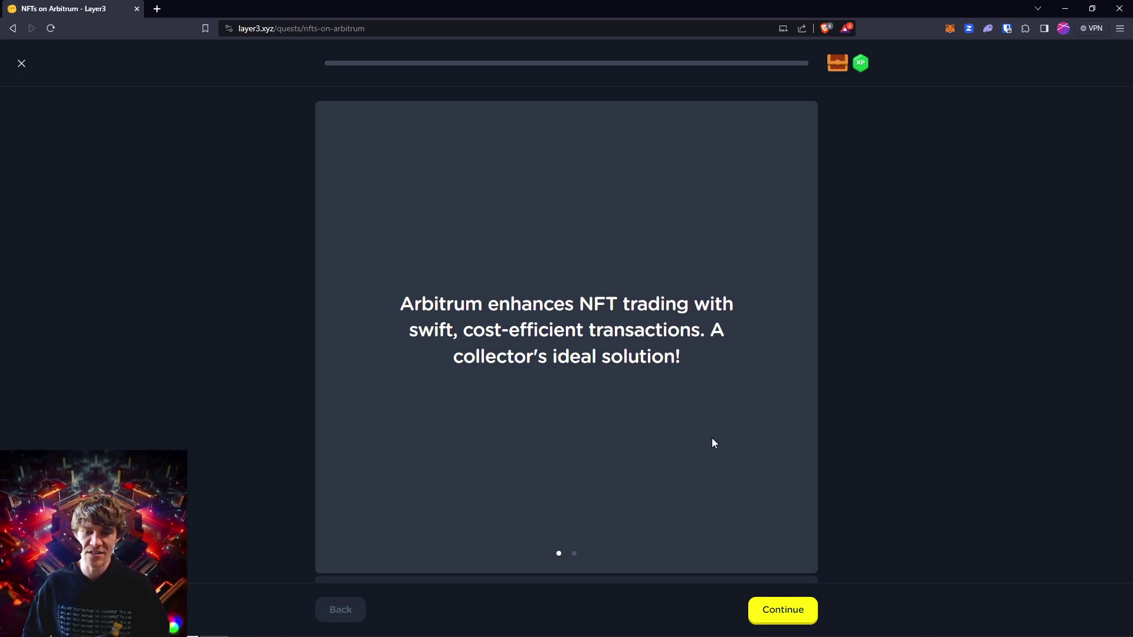
click(785, 614)
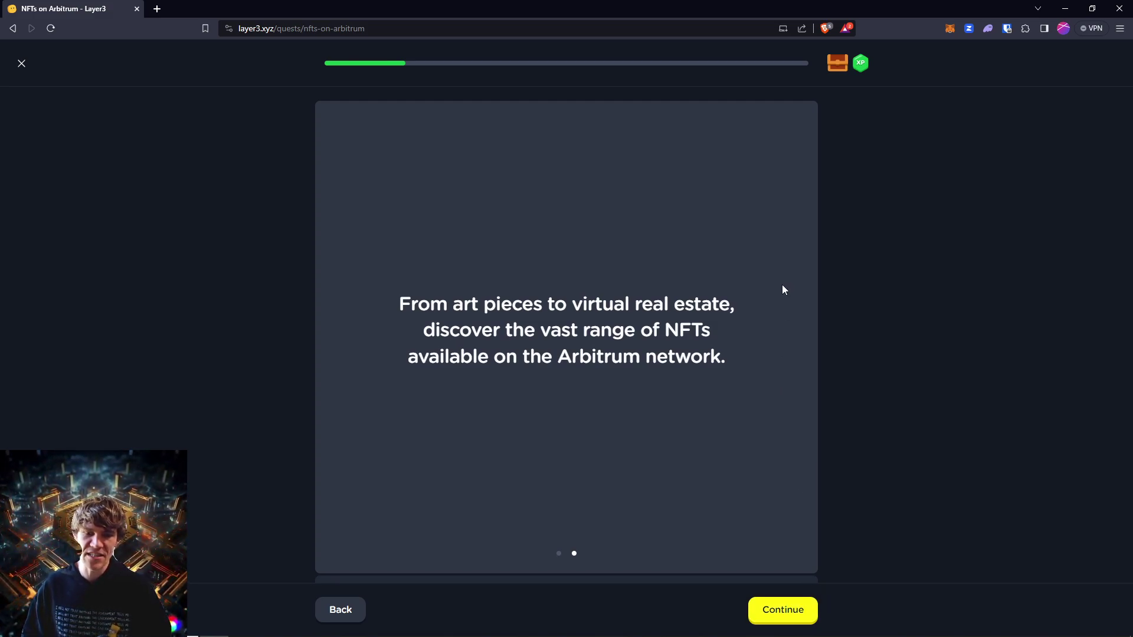
click(784, 615)
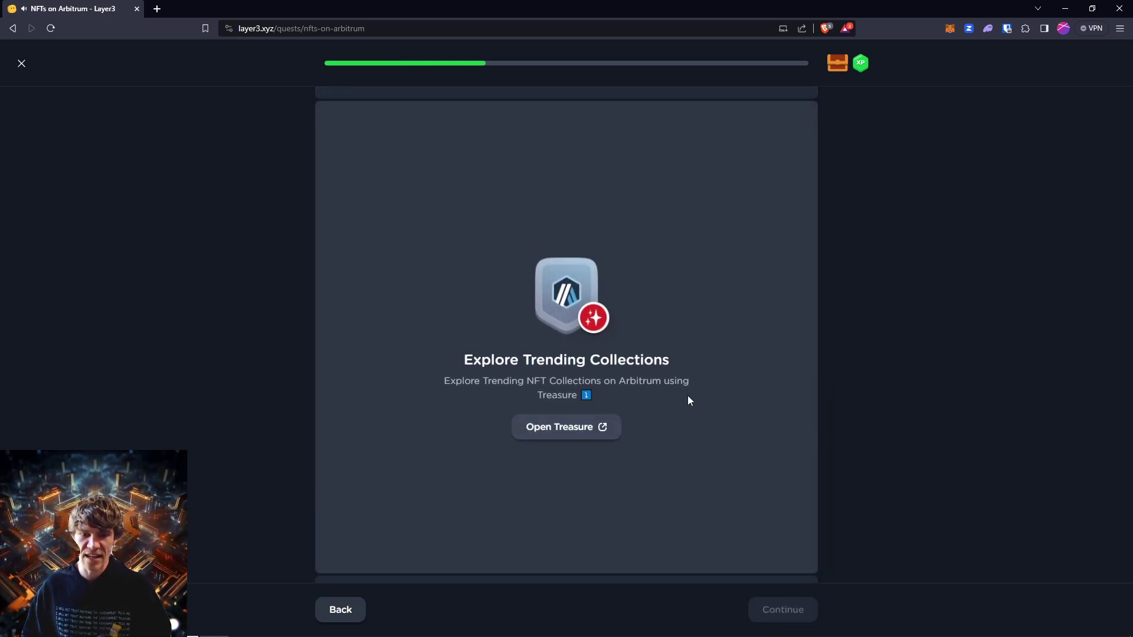
click(598, 428)
key(ctrl+shift+Tab)
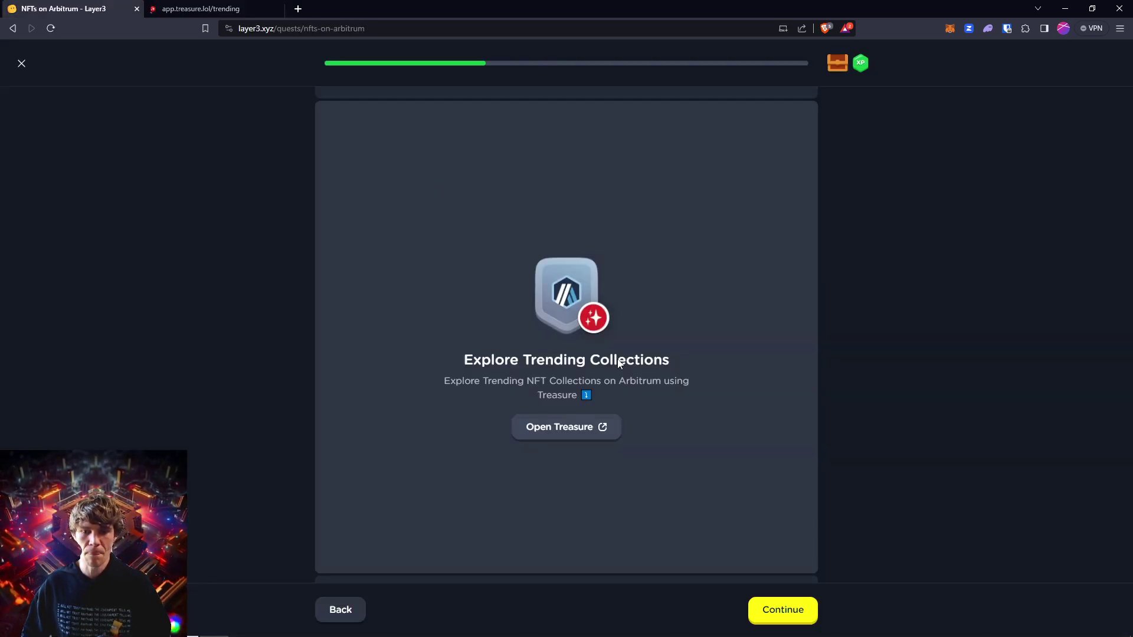
- Advance to the Repost on X step, then in Treasure turn sound off, disconnect the wallet and close the tab
click(779, 611)
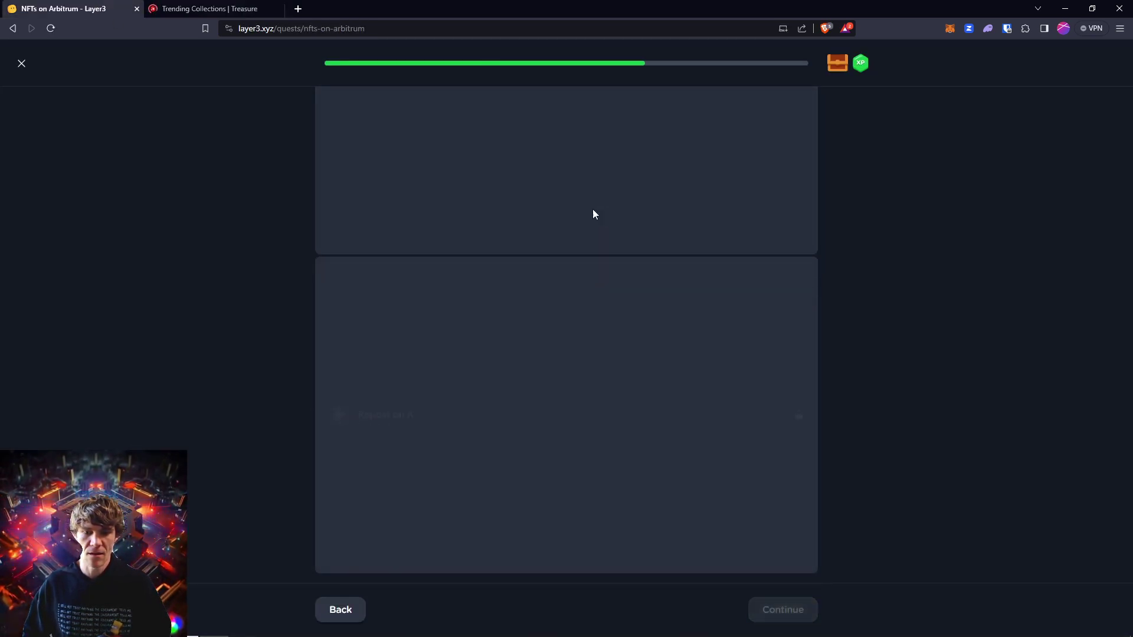
click(233, 9)
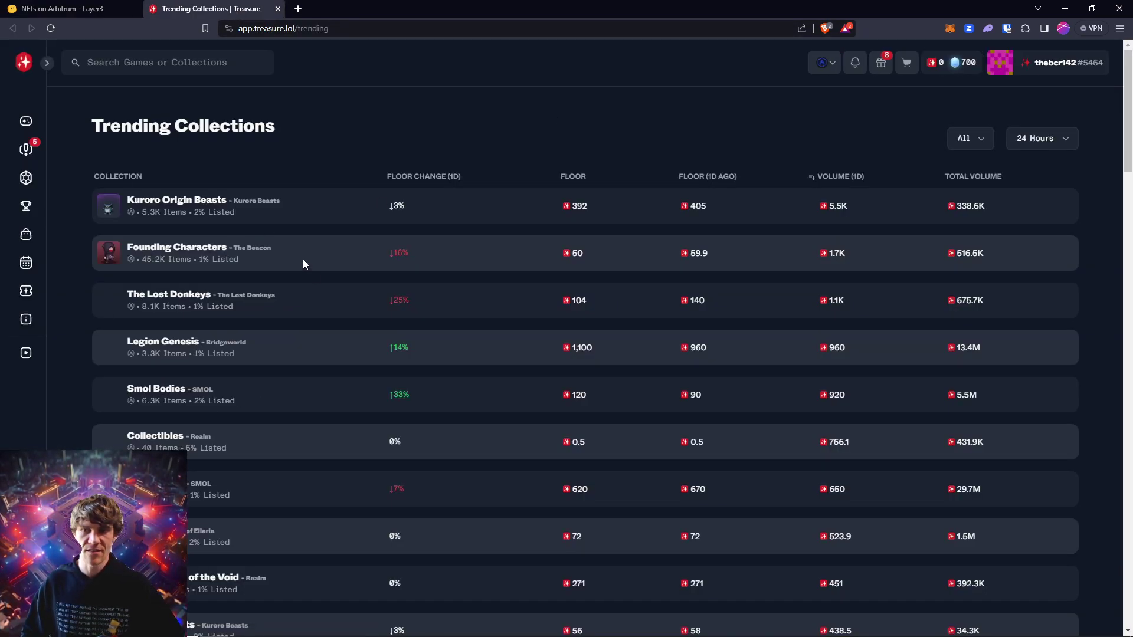
click(1034, 70)
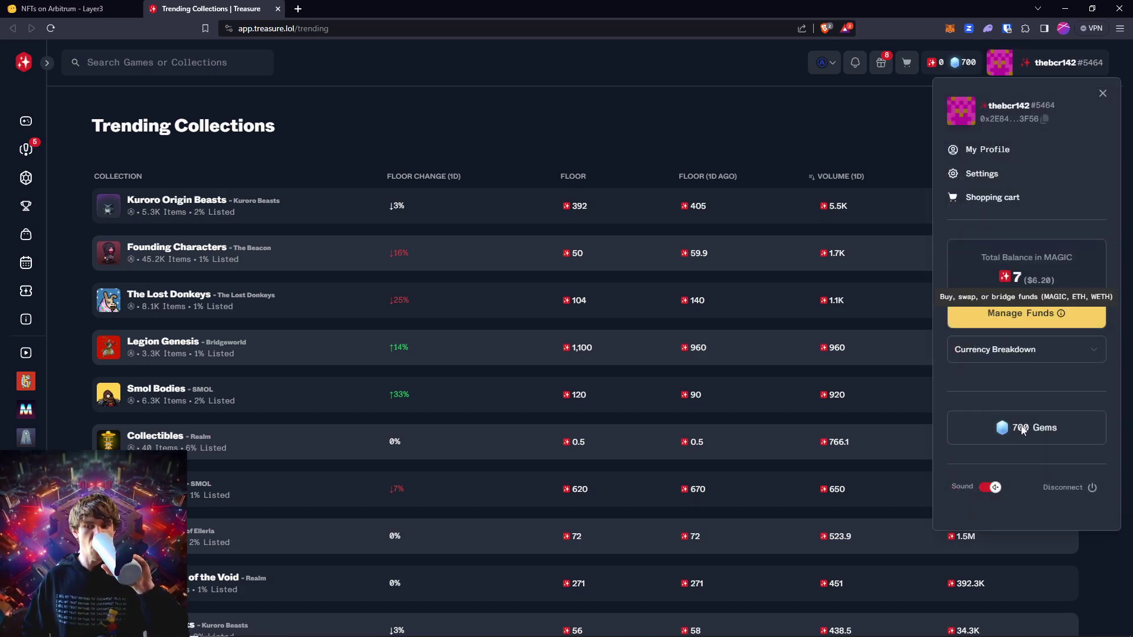
click(997, 487)
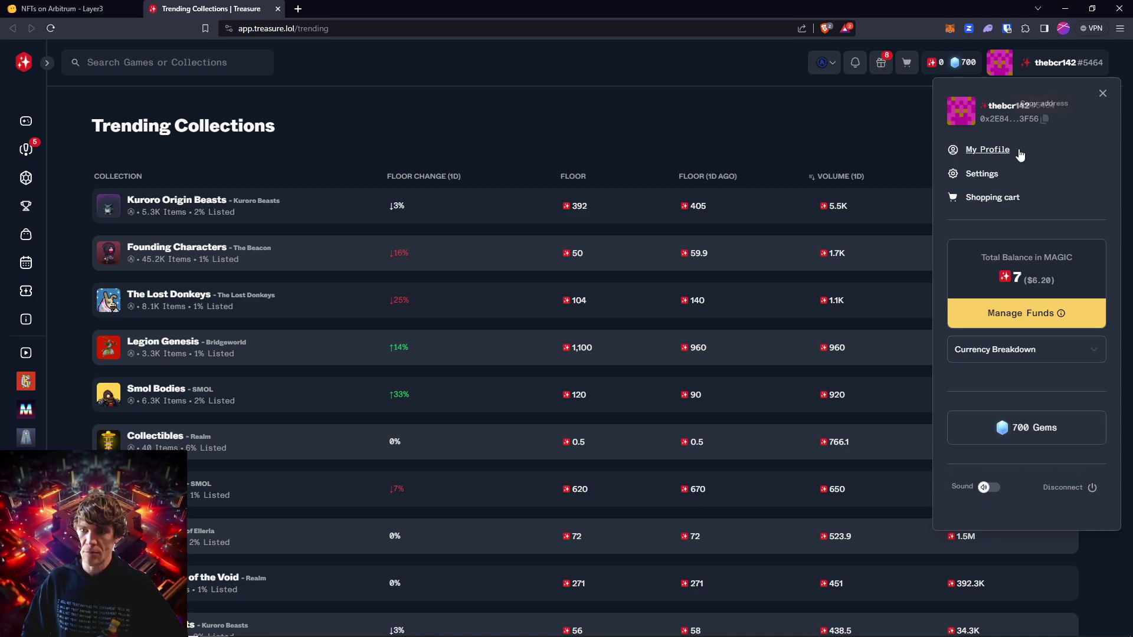
click(1085, 487)
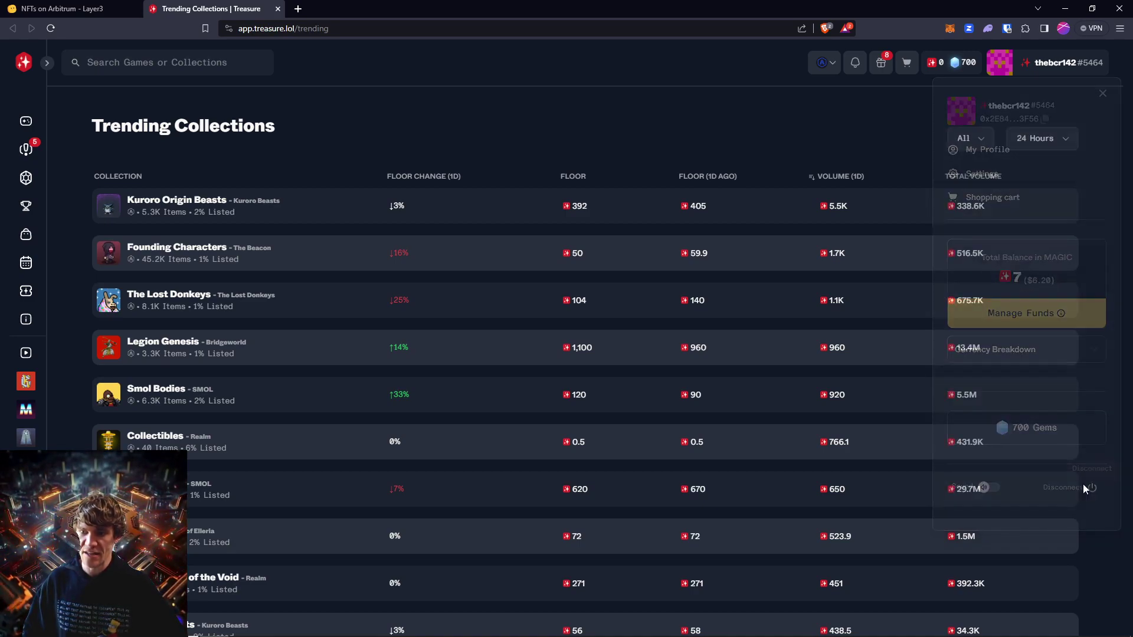
click(277, 8)
- Verify the Repost on X step, open the chest for 100 XP, and return to Arbitrum Deep Dive
click(785, 610)
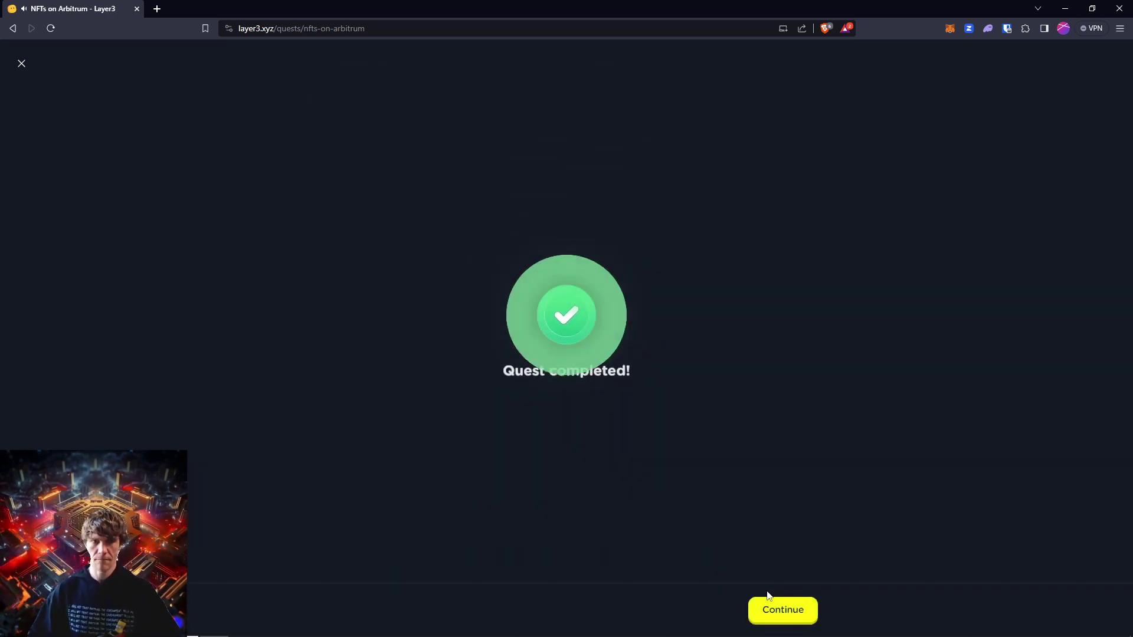
click(784, 609)
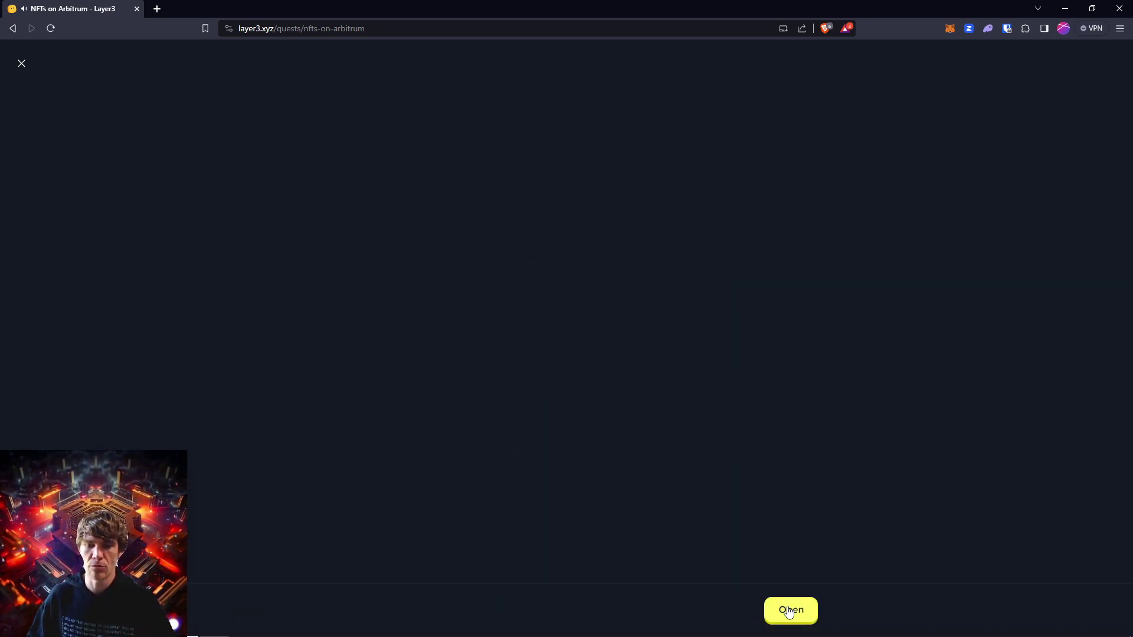
click(789, 611)
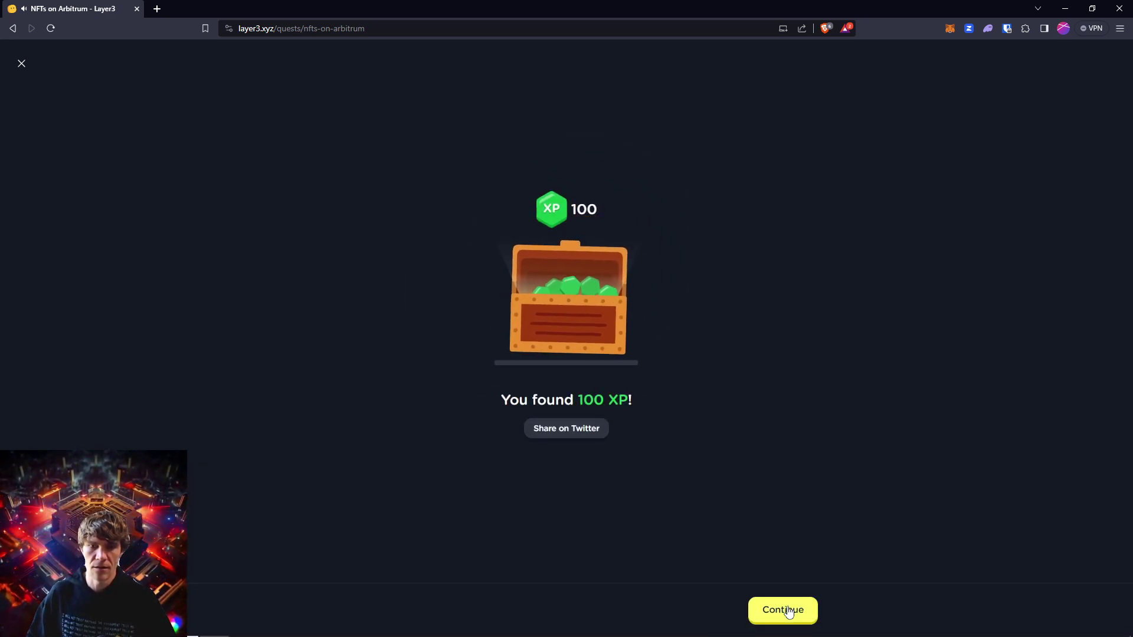
click(789, 611)
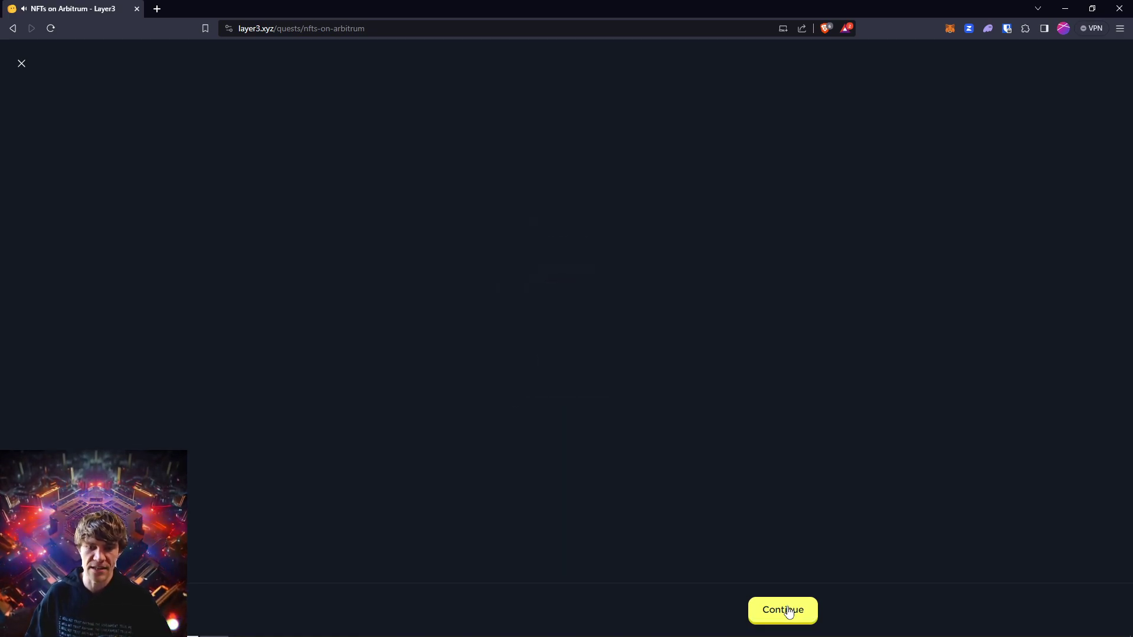
click(20, 61)
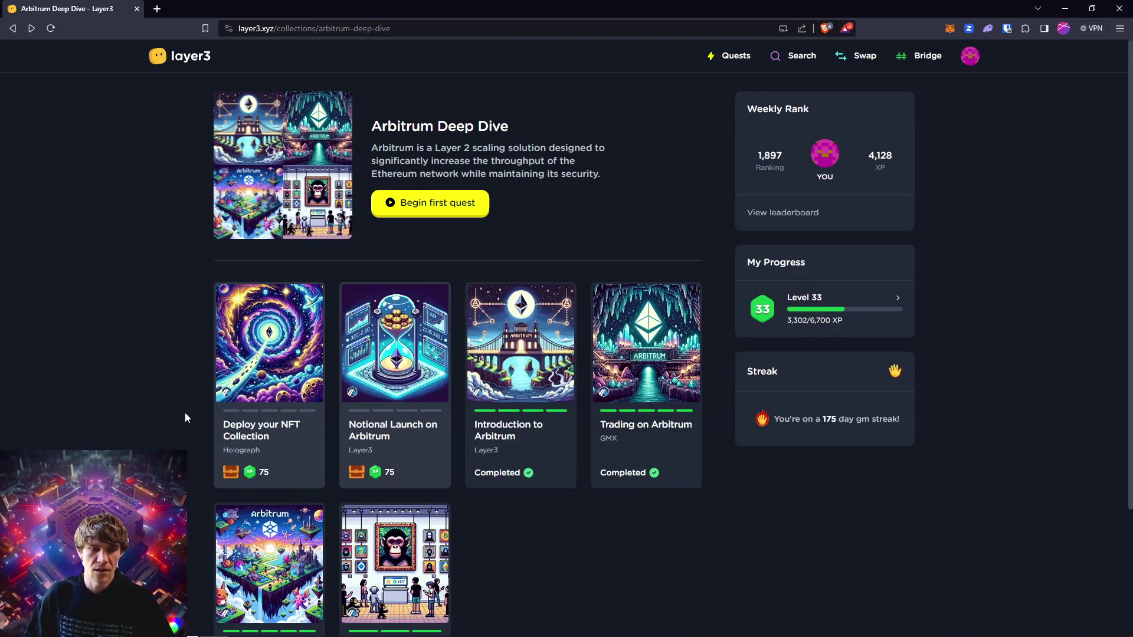
- Open and start the Deploy your NFT Collection quest, advancing to the Repost on X step
click(288, 392)
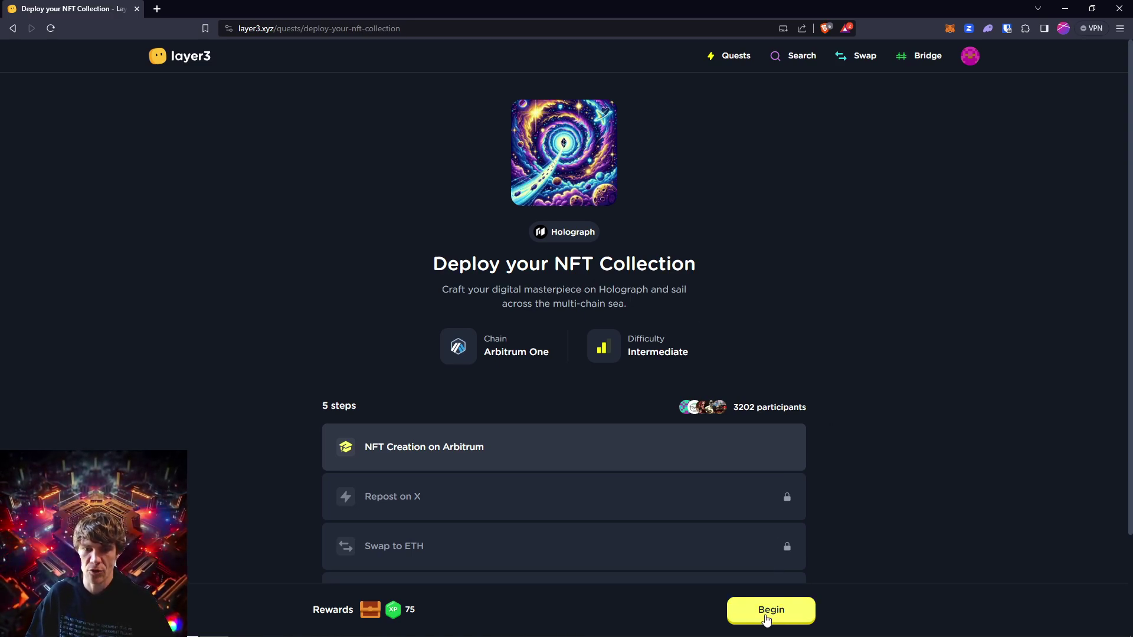
click(766, 618)
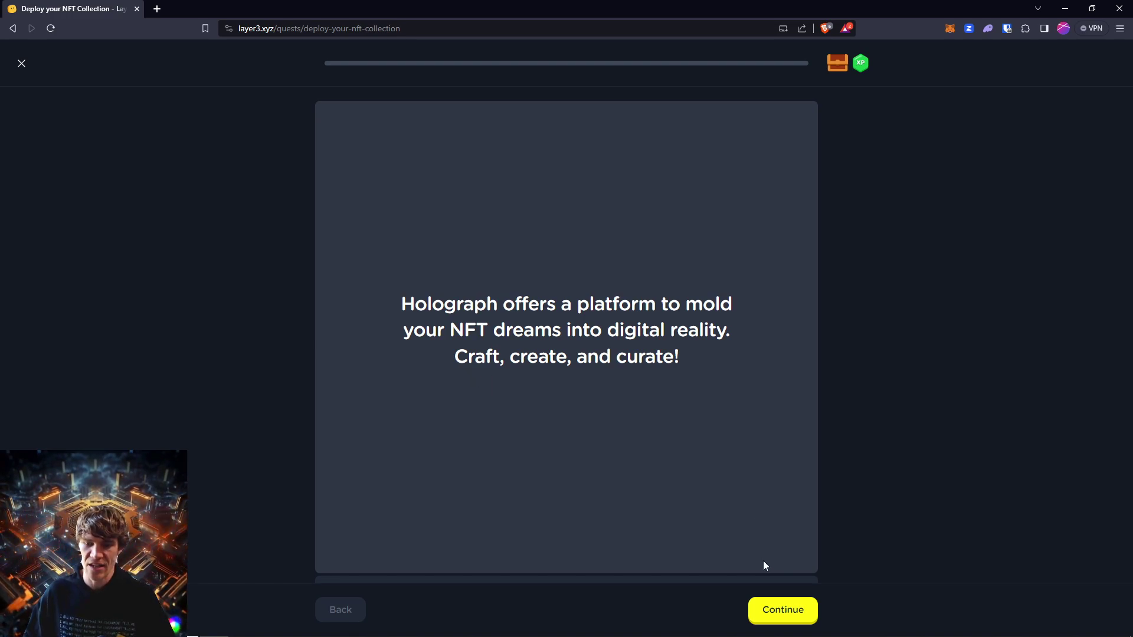
click(780, 609)
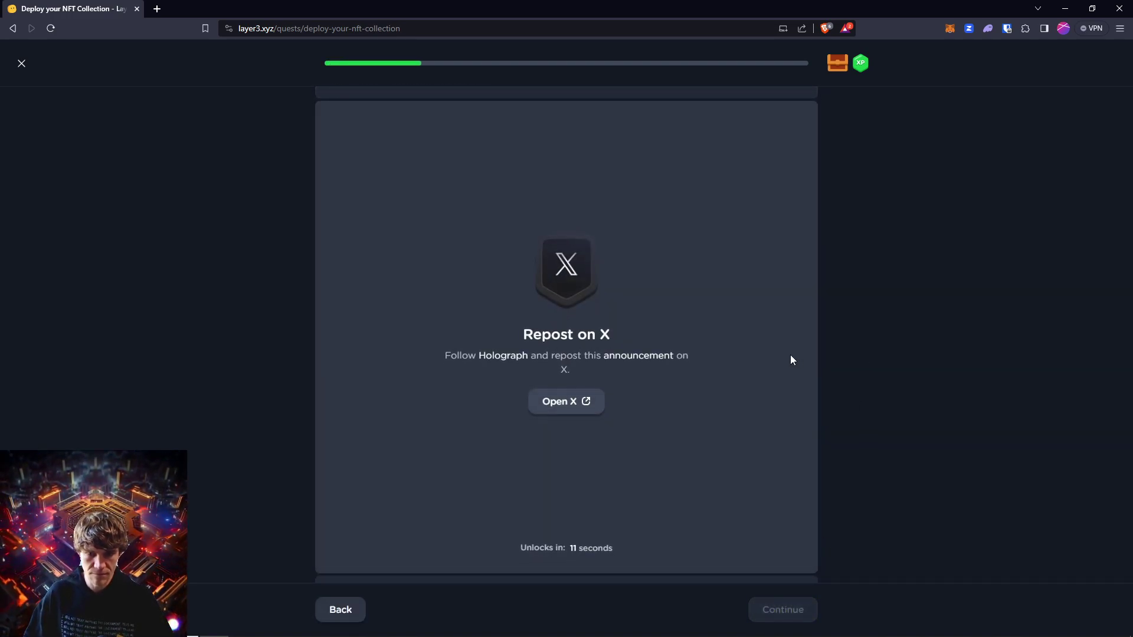
scroll(727, 547, down, 3)
scroll(857, 420, up, 4)
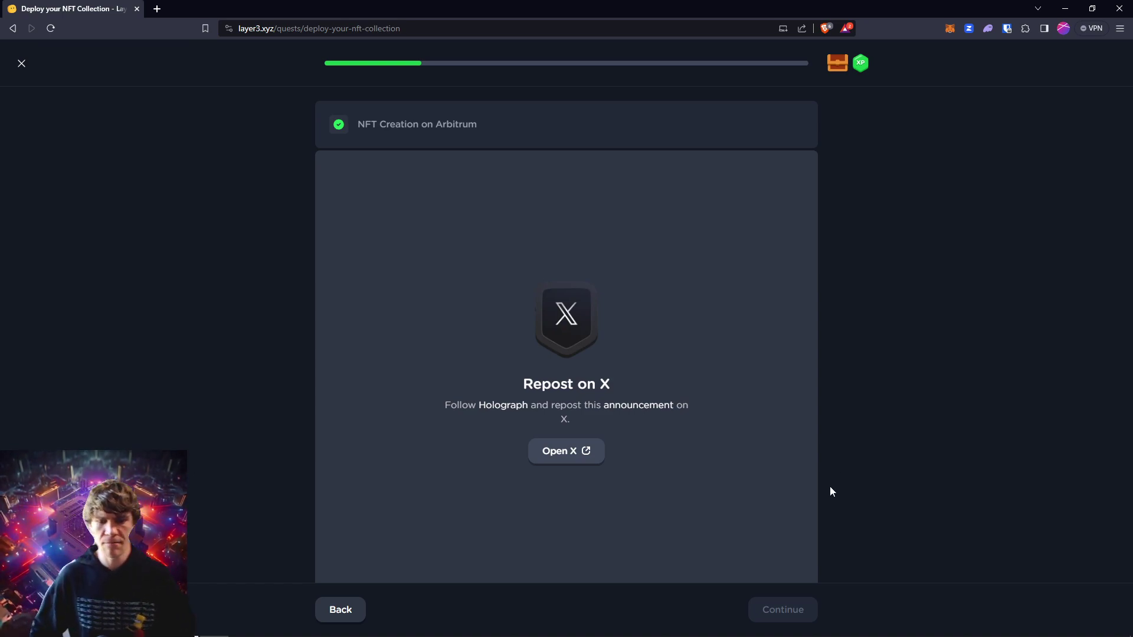
- Verify the repost, continue to the Deploy NFT Collection step, and launch Holograph
click(798, 616)
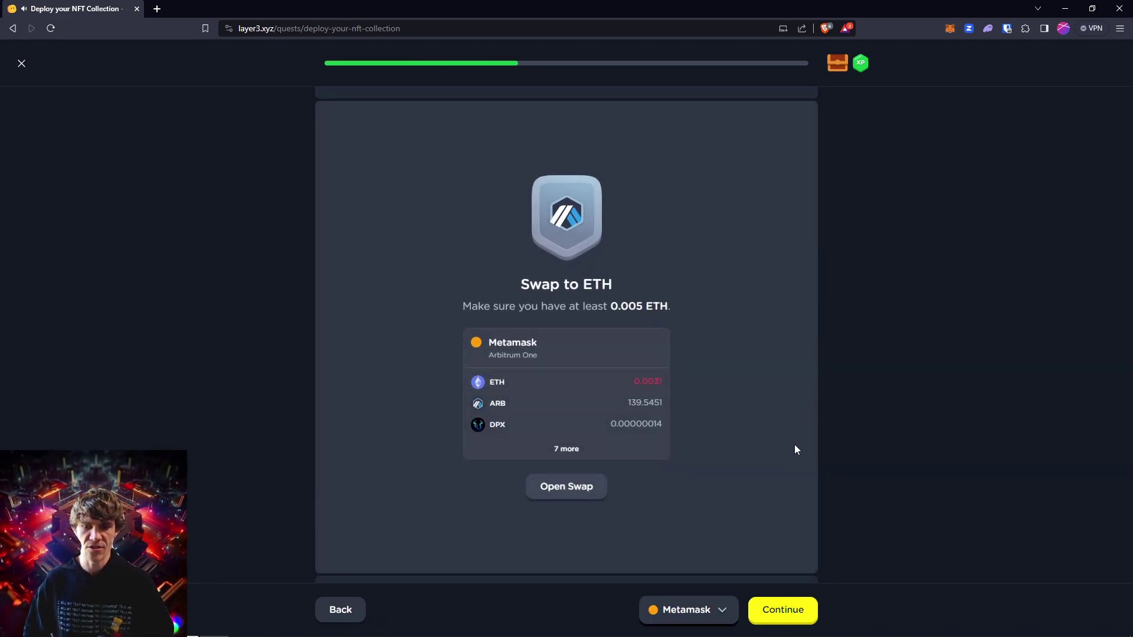
click(803, 607)
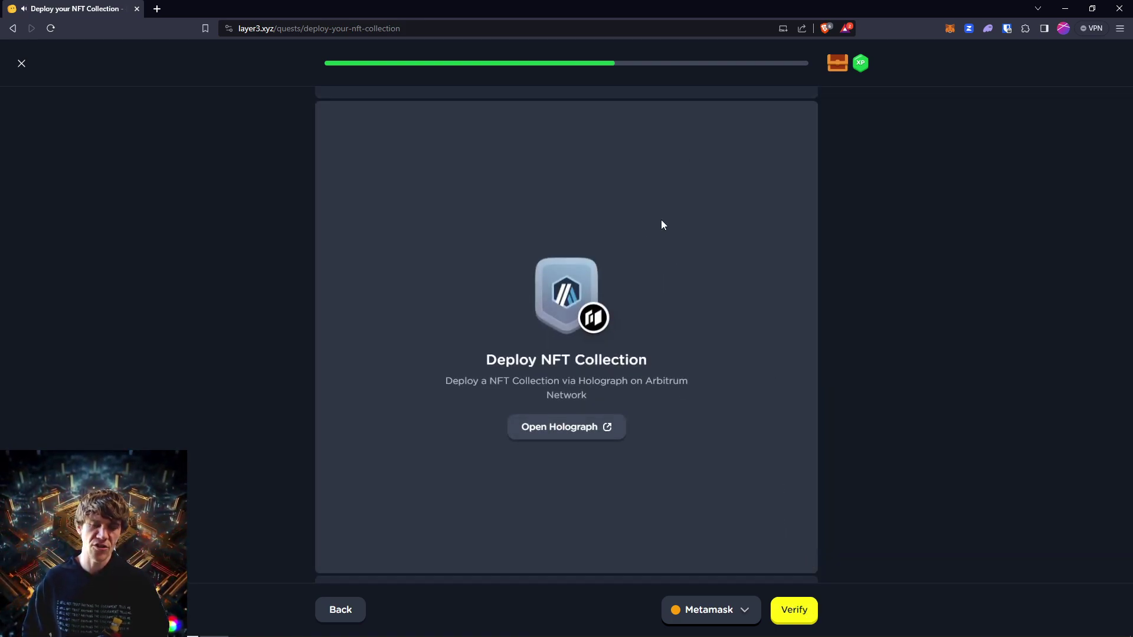
click(592, 431)
- Open Holograph from the quest and load traderjoexyz.com in a new tab
click(794, 611)
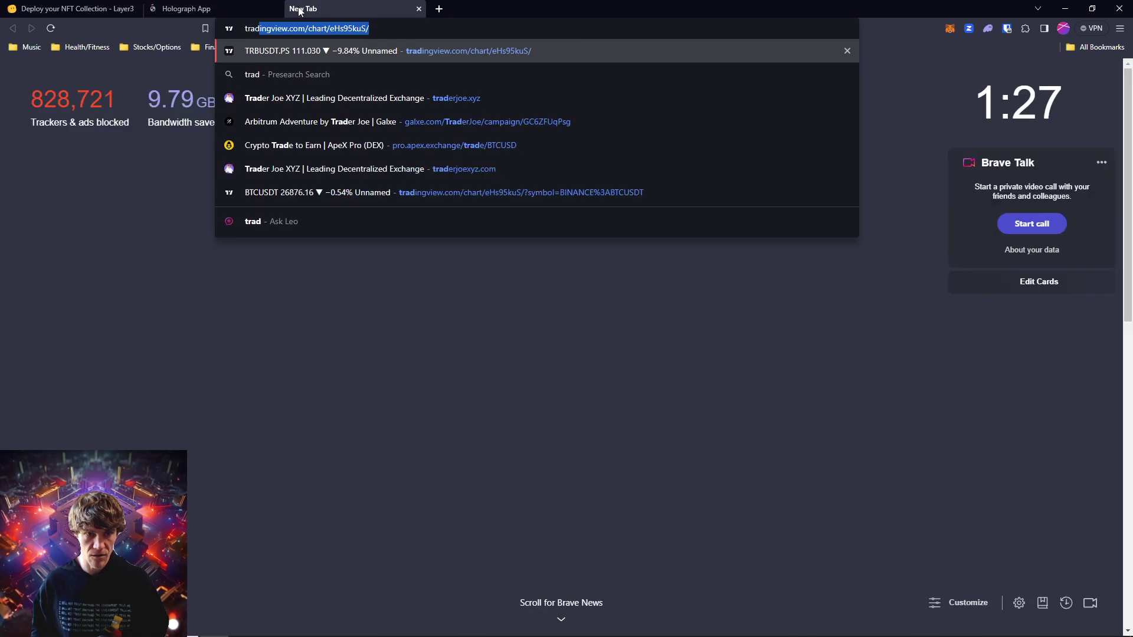
key(Return)
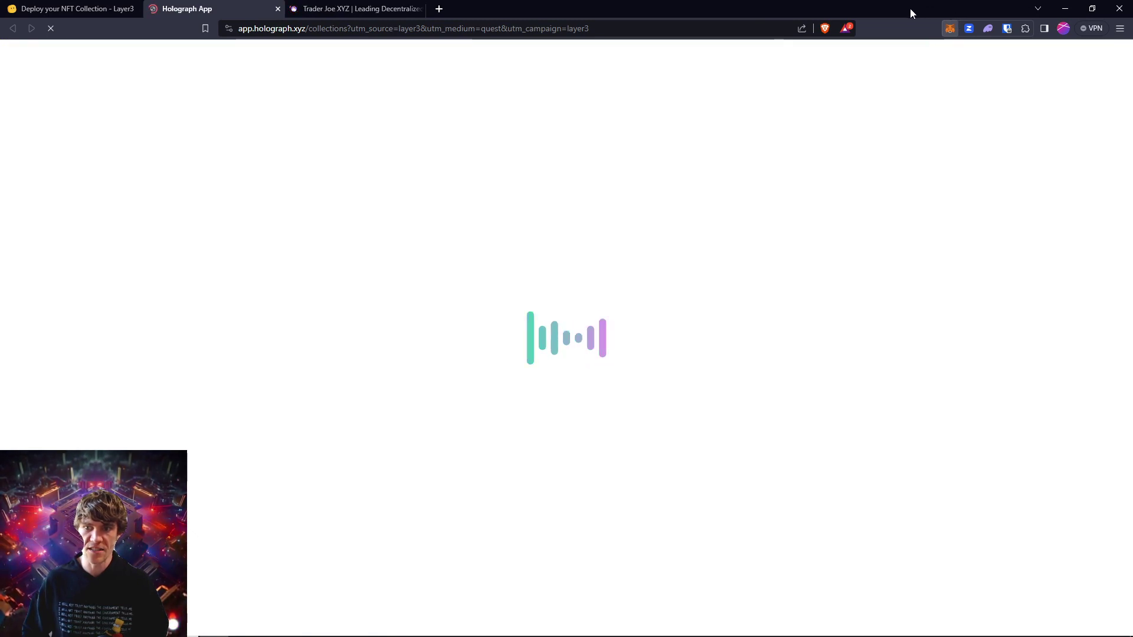
click(870, 97)
click(891, 12)
- Connect Account 1 to app.holograph.xyz in MetaMask, then go to the Trader Joe tab
click(951, 30)
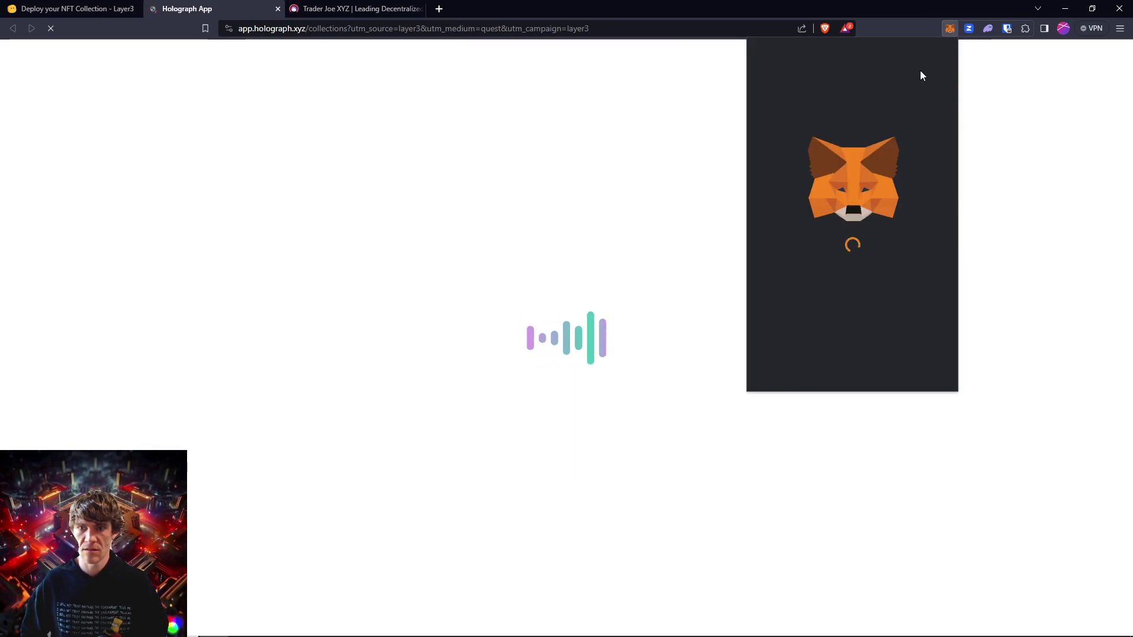
click(919, 56)
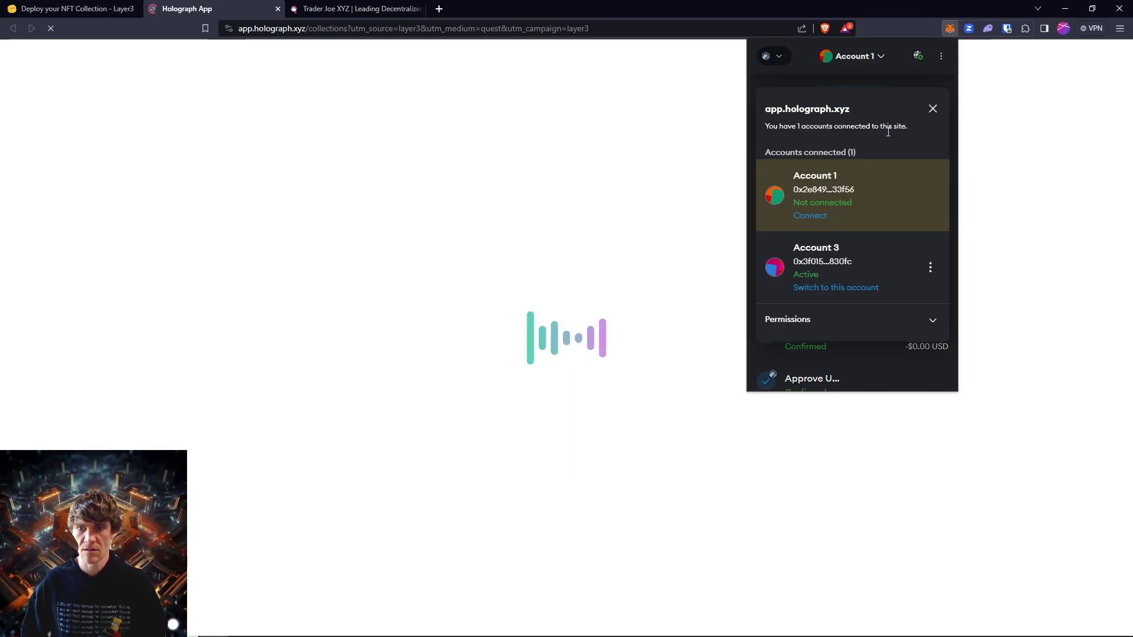
click(811, 216)
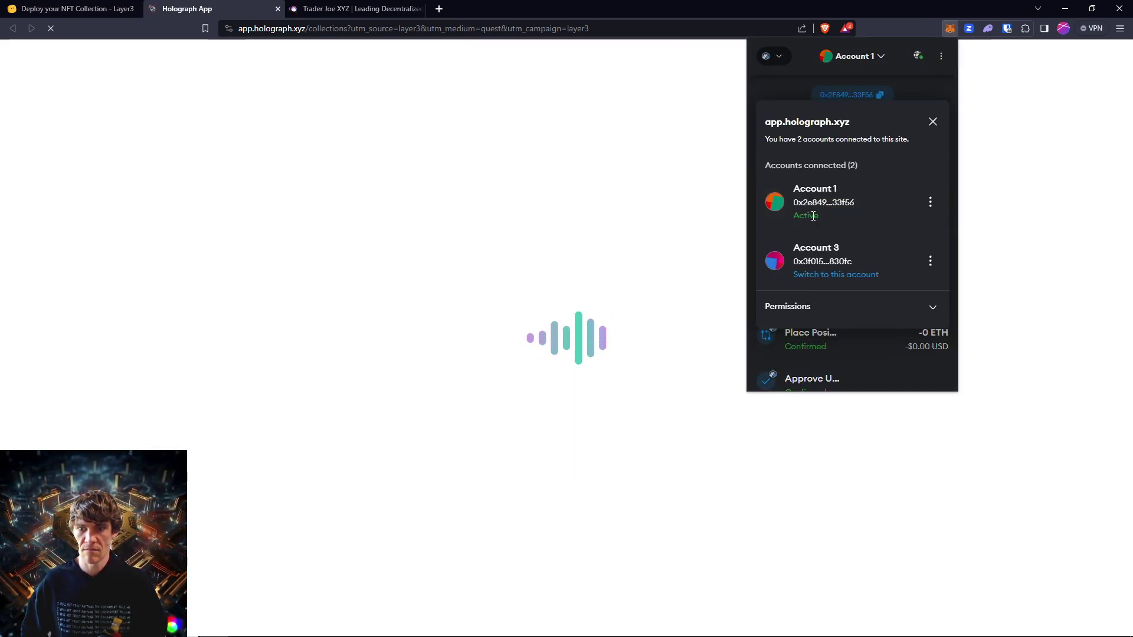
click(900, 26)
click(378, 10)
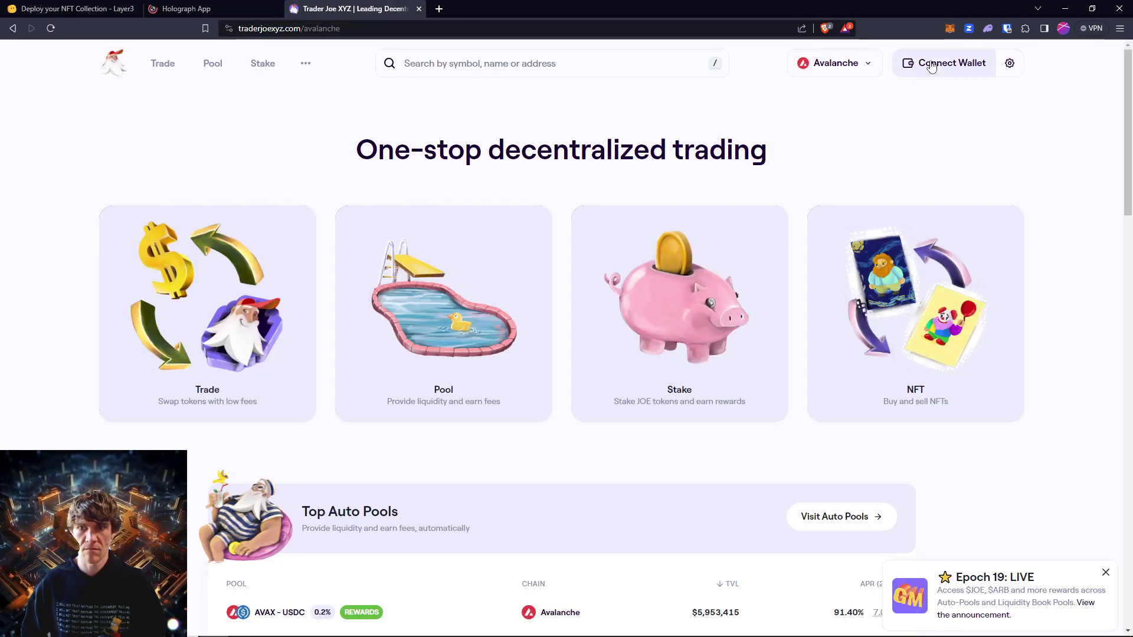
- Switch Trader Joe to the Arbitrum network and connect the MetaMask wallet
click(944, 62)
click(836, 63)
click(835, 62)
click(829, 136)
click(912, 64)
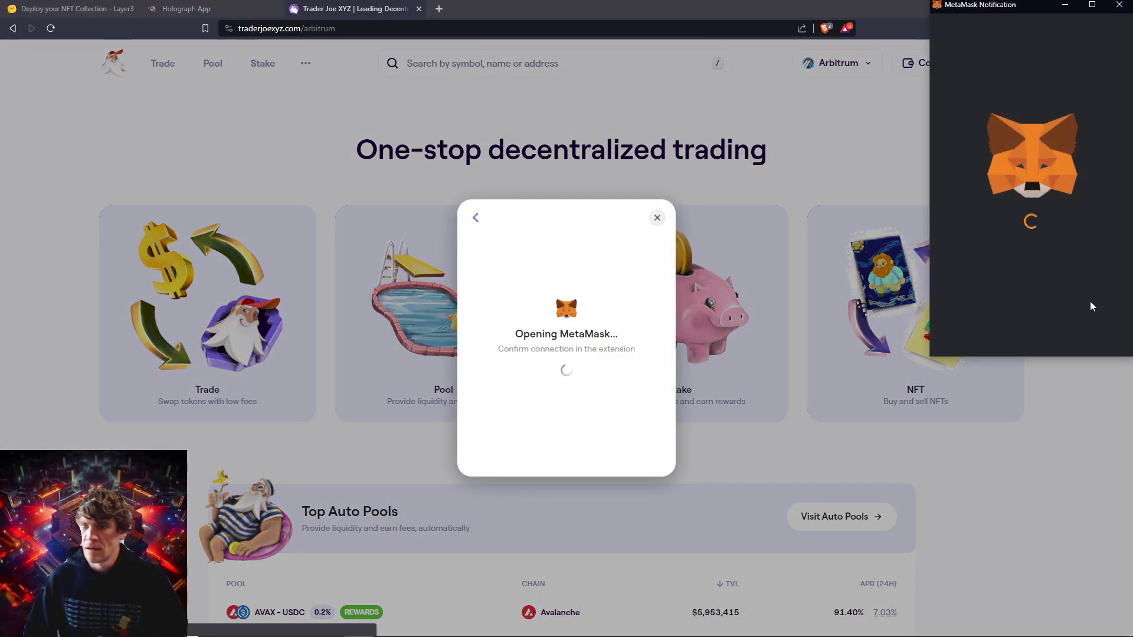
click(1093, 333)
click(1087, 338)
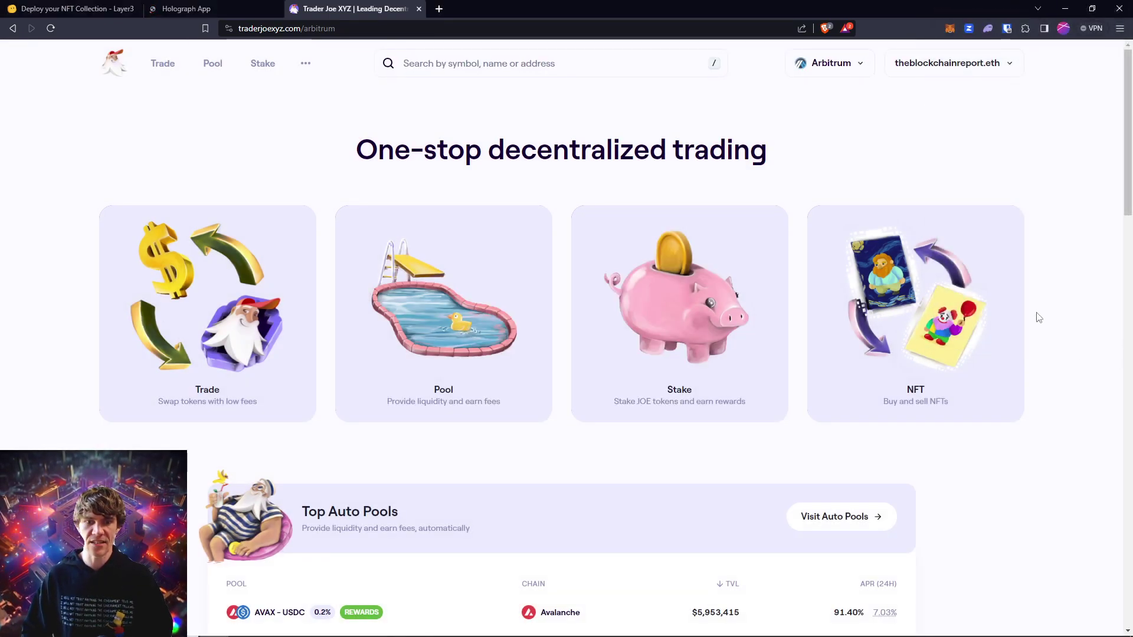
- Bring up the Trade swap page, selling ETH from a 0.003137075 balance
click(164, 64)
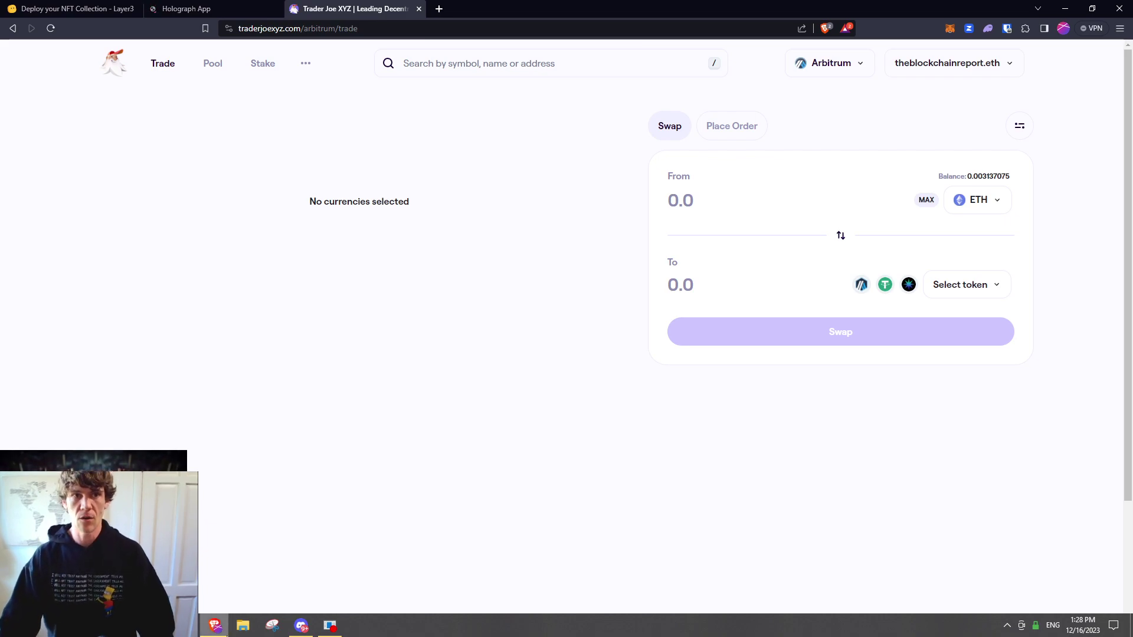
mouse_move(228, 634)
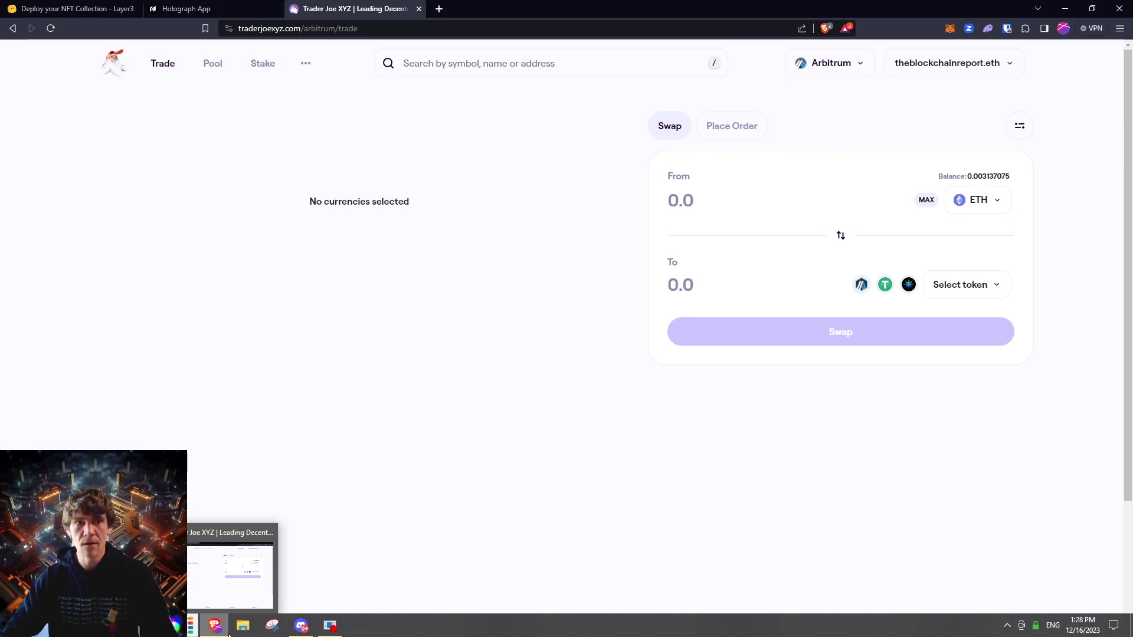
mouse_move(334, 635)
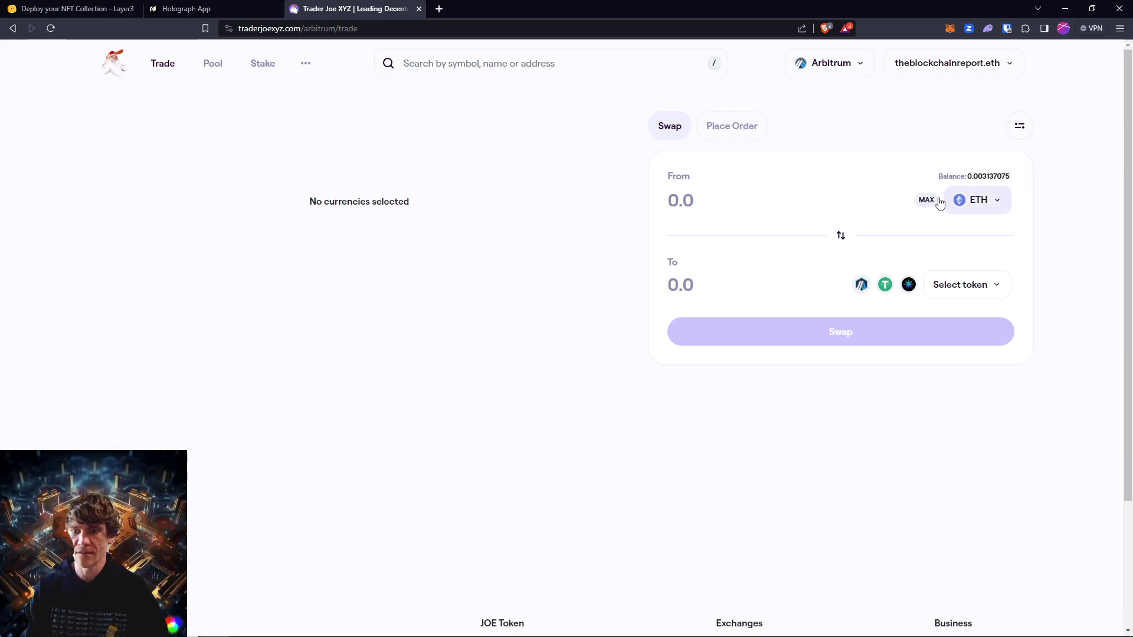
- Set up the swap to pay 10 USDT for ETH
click(841, 235)
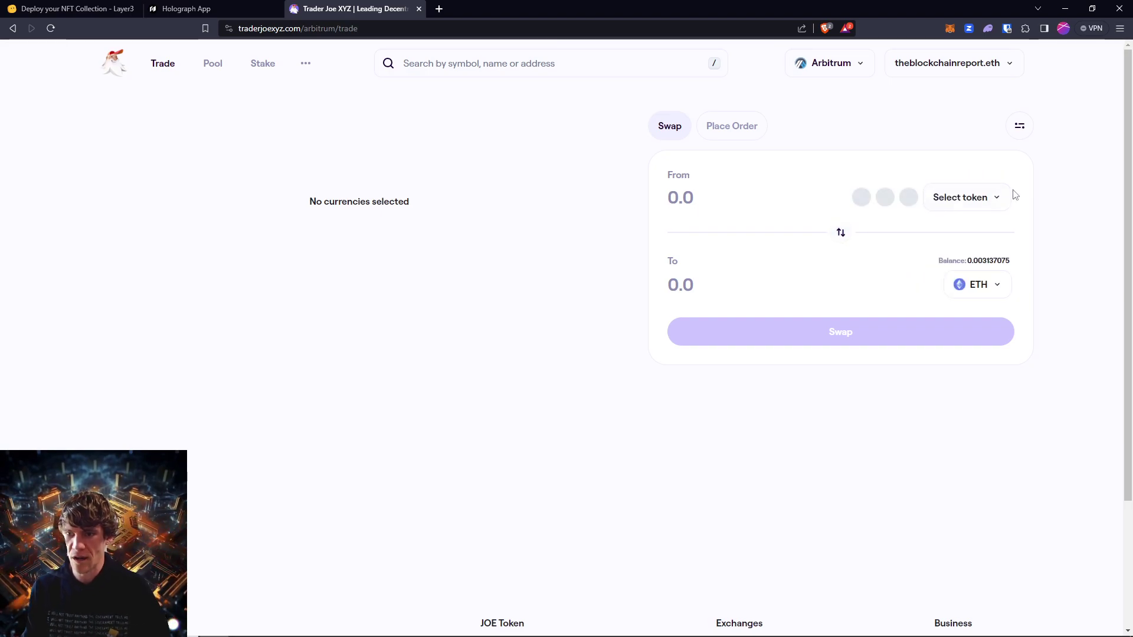
click(979, 202)
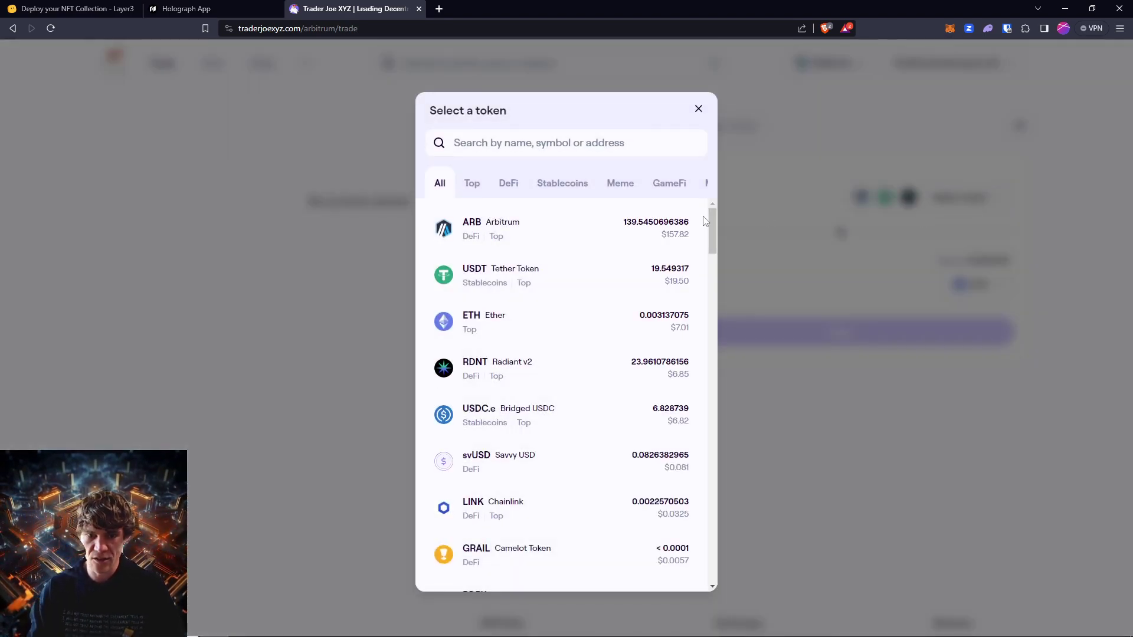
click(619, 275)
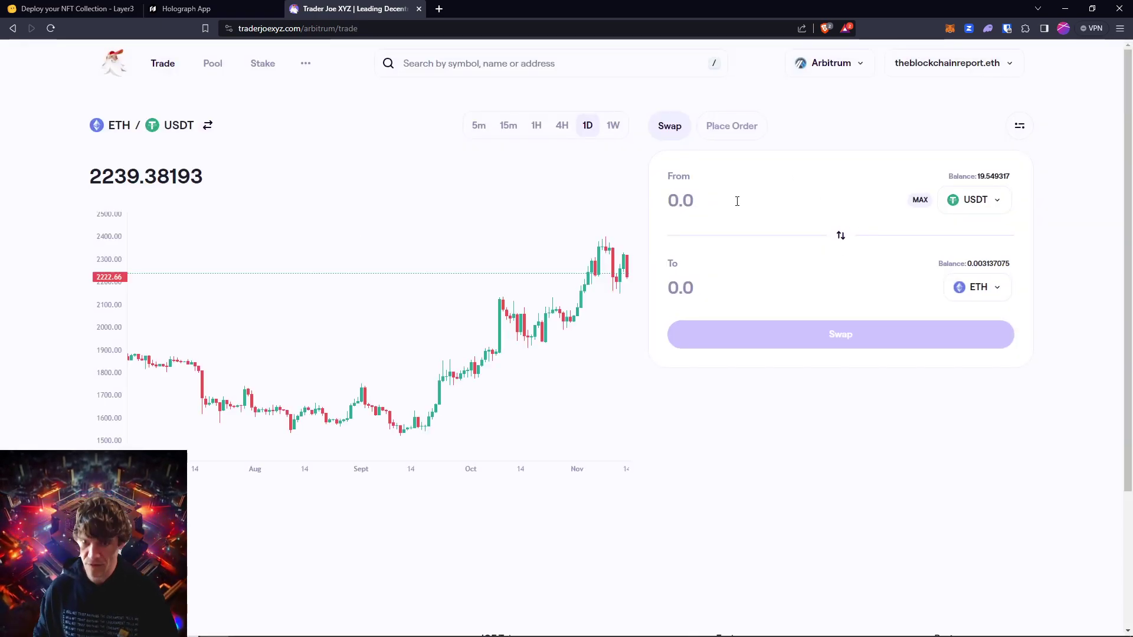
text(10)
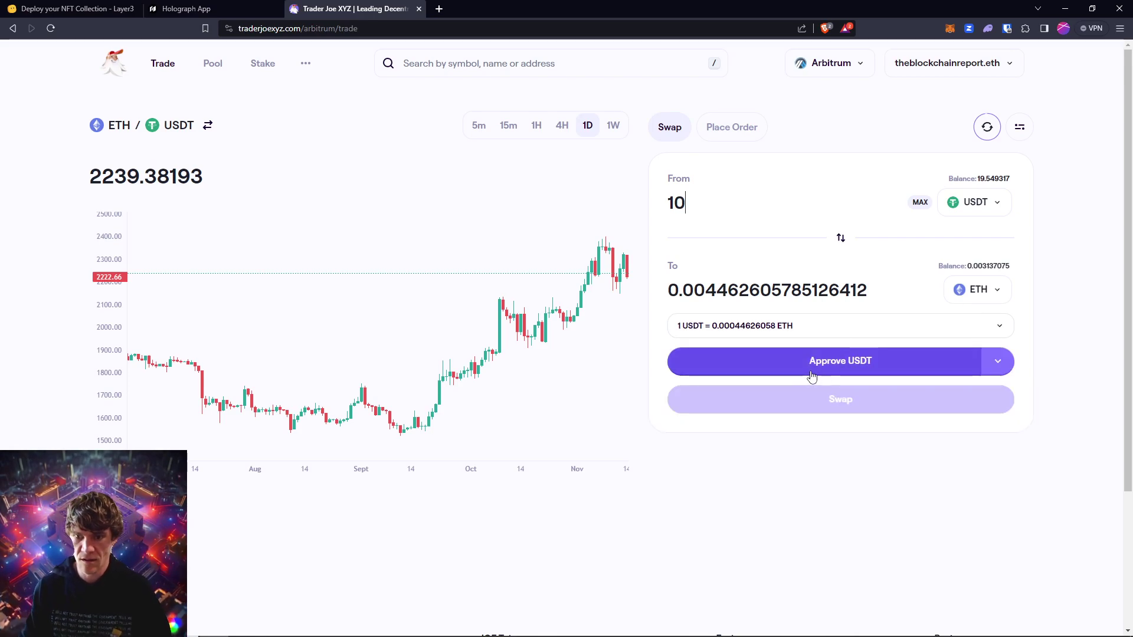
- Approve Trader Joe spending the USDT, passing safety checks and confirming in MetaMask
click(813, 366)
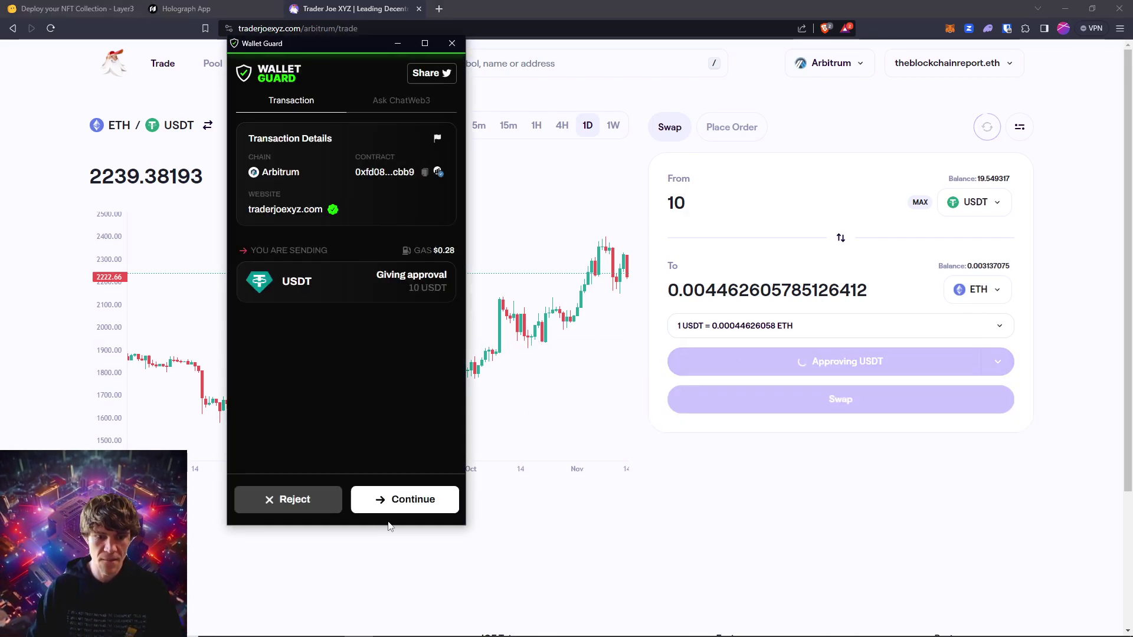
click(395, 498)
click(402, 455)
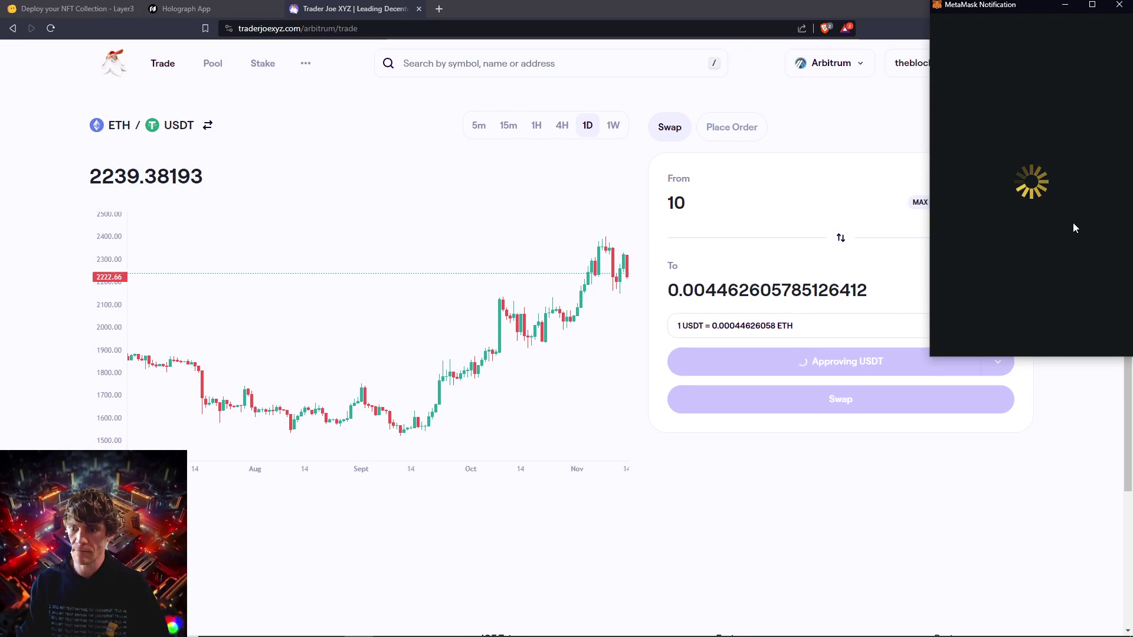
scroll(1071, 266, down, 2)
click(1080, 340)
click(1085, 339)
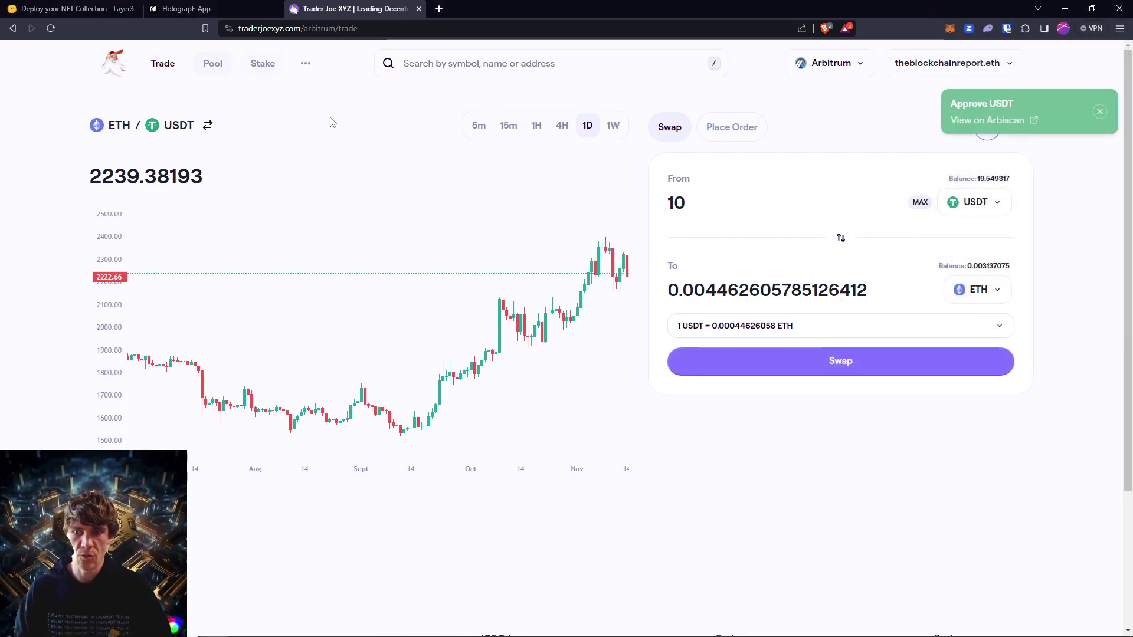
- Submit the 10 USDT to ETH swap and confirm it in MetaMask for about 0.00446 ETH
click(886, 360)
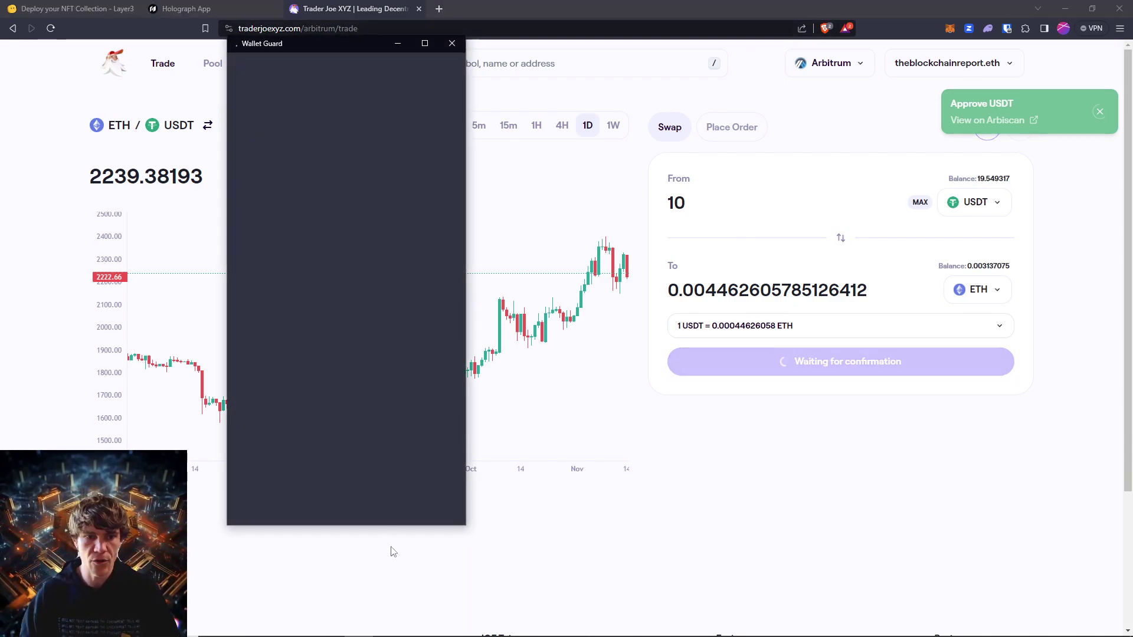
click(413, 502)
click(416, 507)
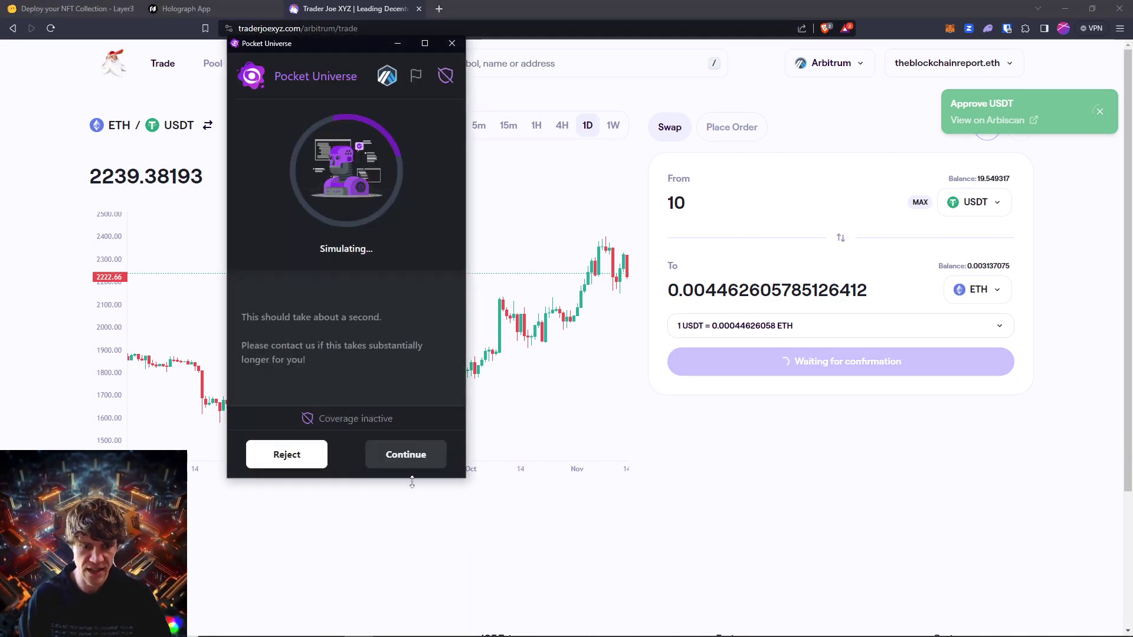
click(411, 460)
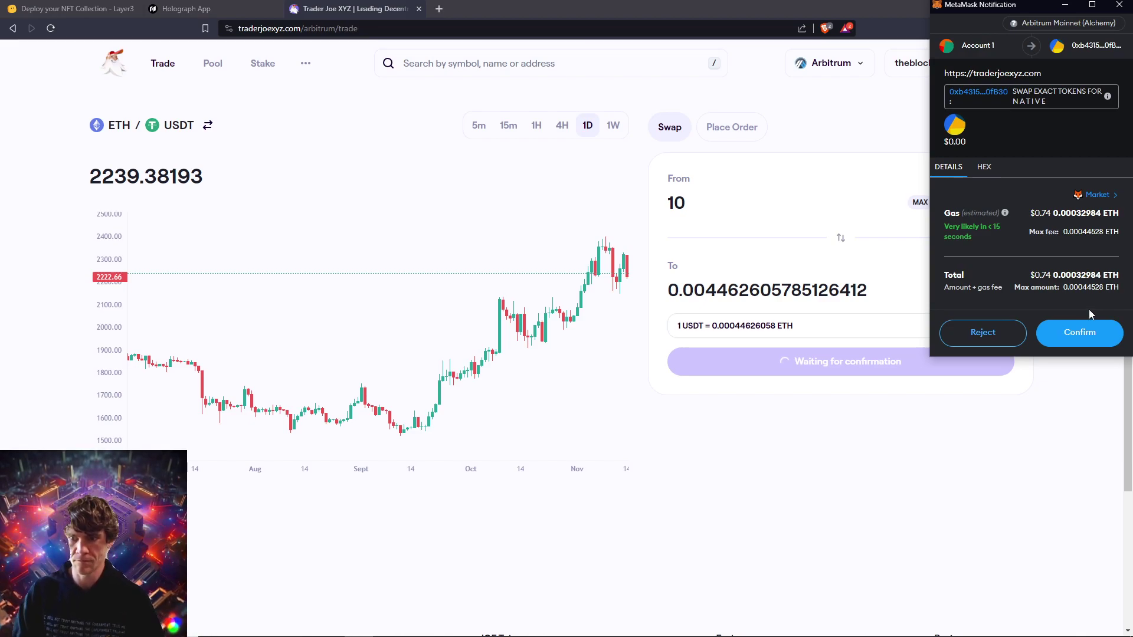
click(1074, 334)
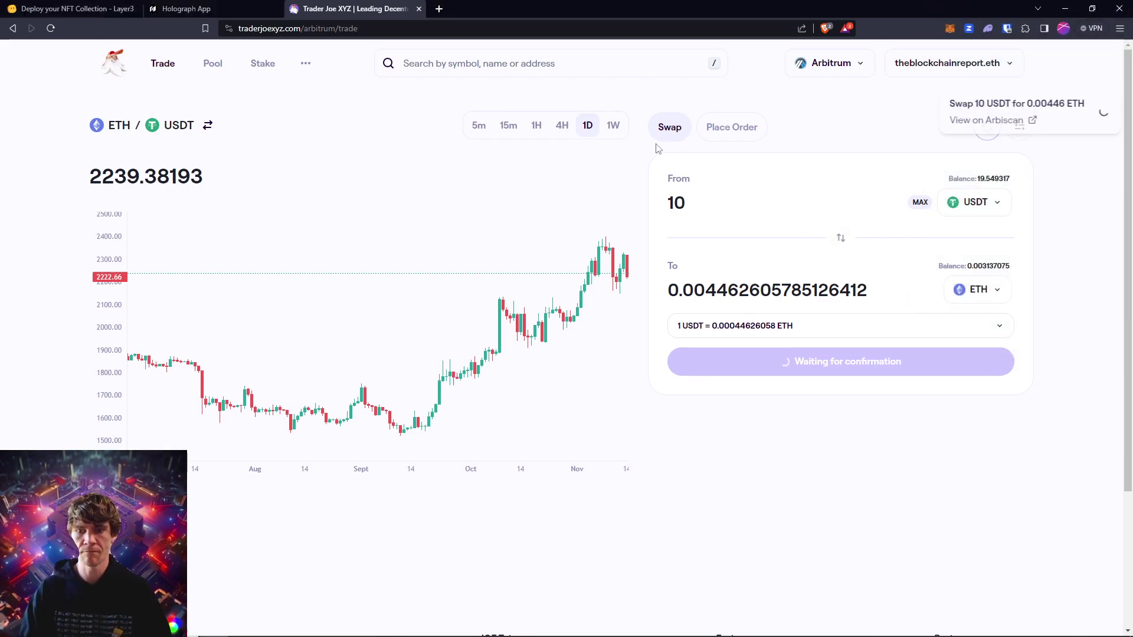
- In Holograph, begin connecting the MetaMask wallet and pass the sign-in safety checks
click(236, 7)
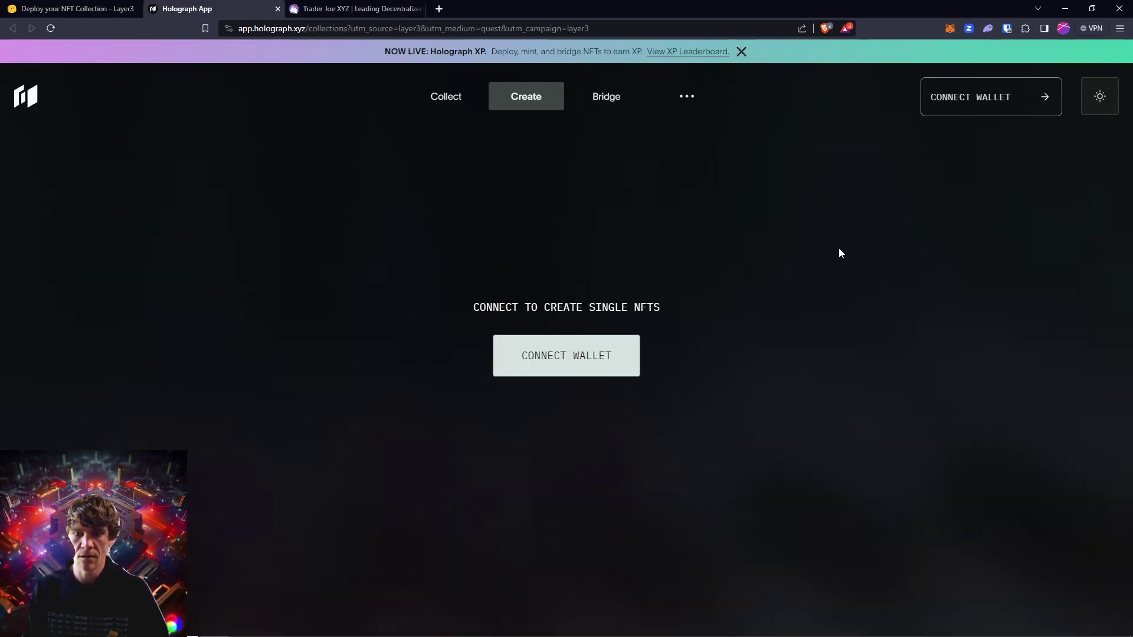
click(574, 360)
click(547, 346)
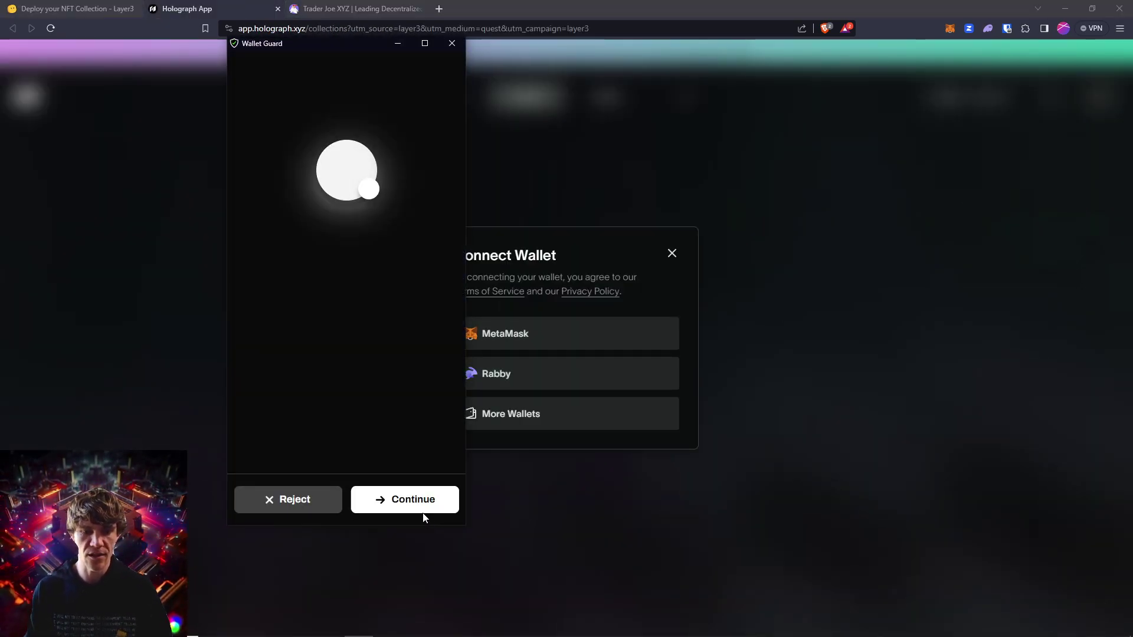
click(419, 503)
click(406, 457)
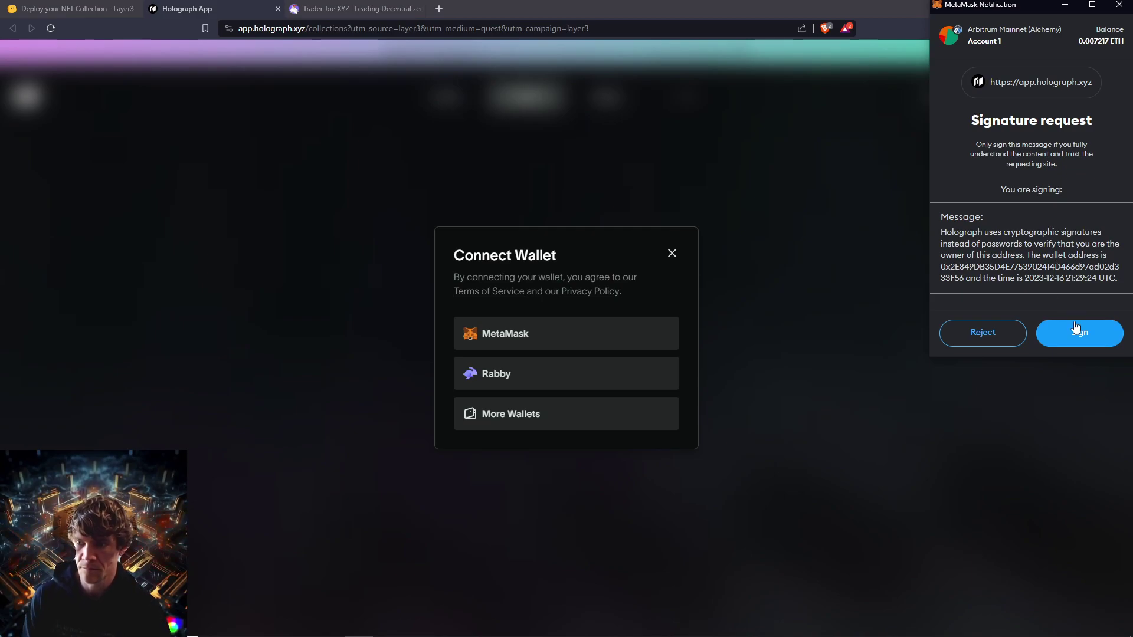
- Sign the Holograph login message in MetaMask and close the extension popup
click(1076, 328)
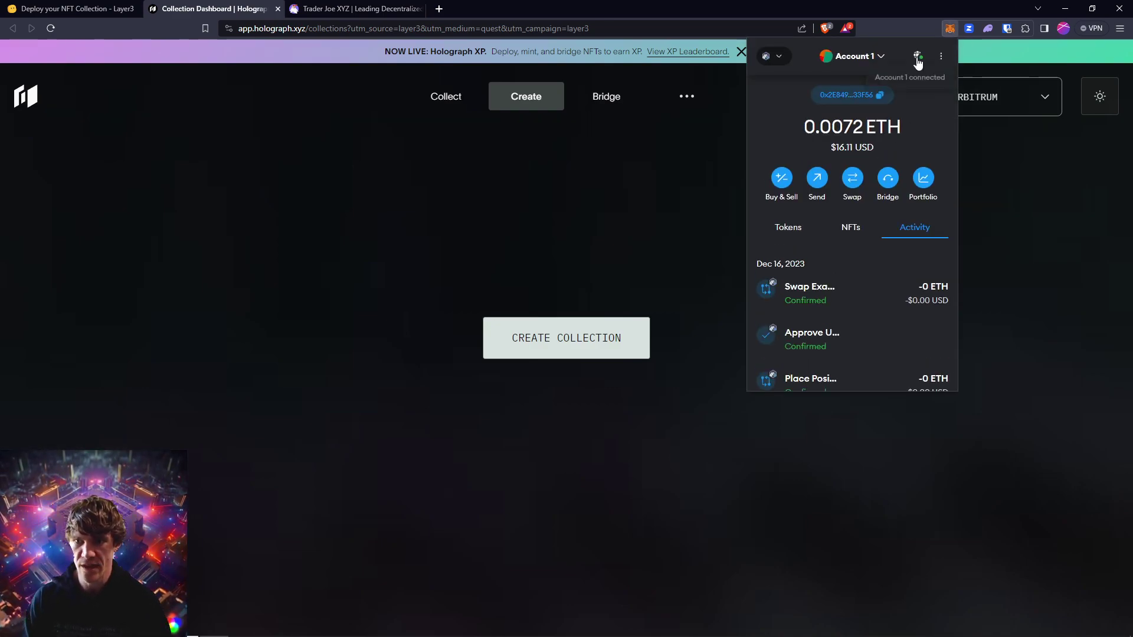
click(911, 16)
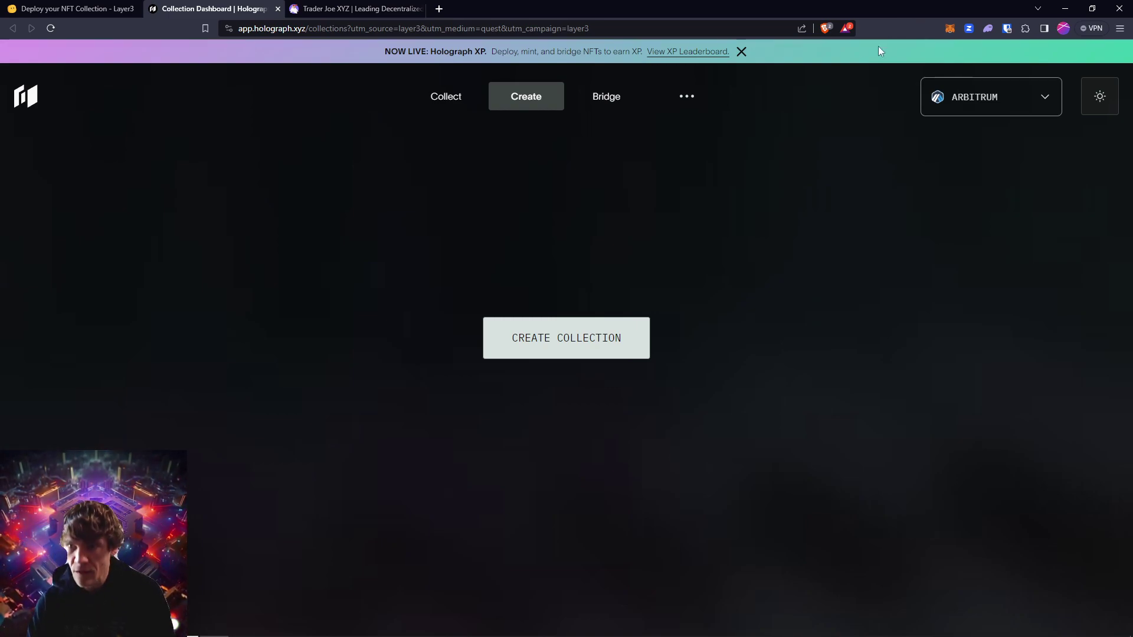
- Create and save a new collection named 'The Blockchain Report' with symbol BCR
click(644, 349)
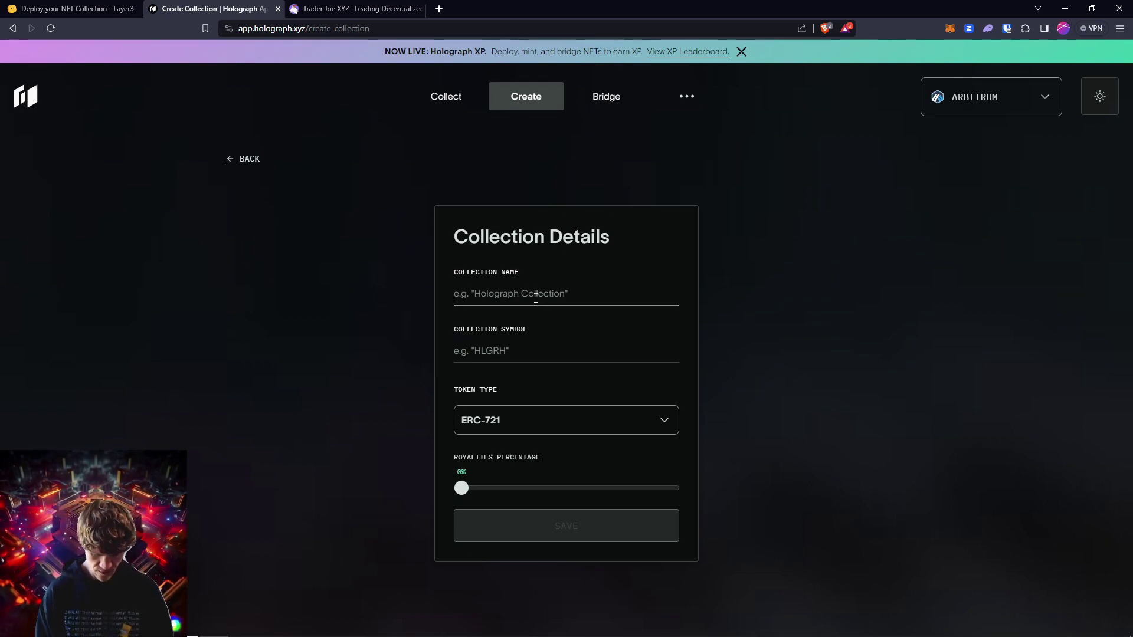
text(M)
key(BackSpace)
key(BackSpace)
text(The Blo)
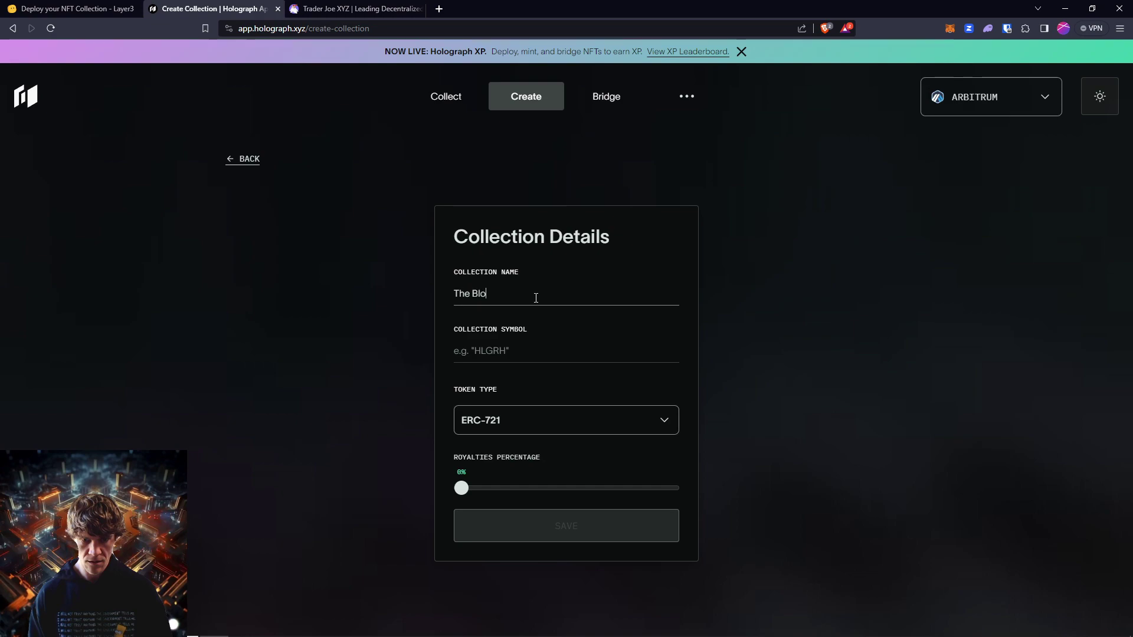
text(ckchain Report)
key(Tab)
text(BCR)
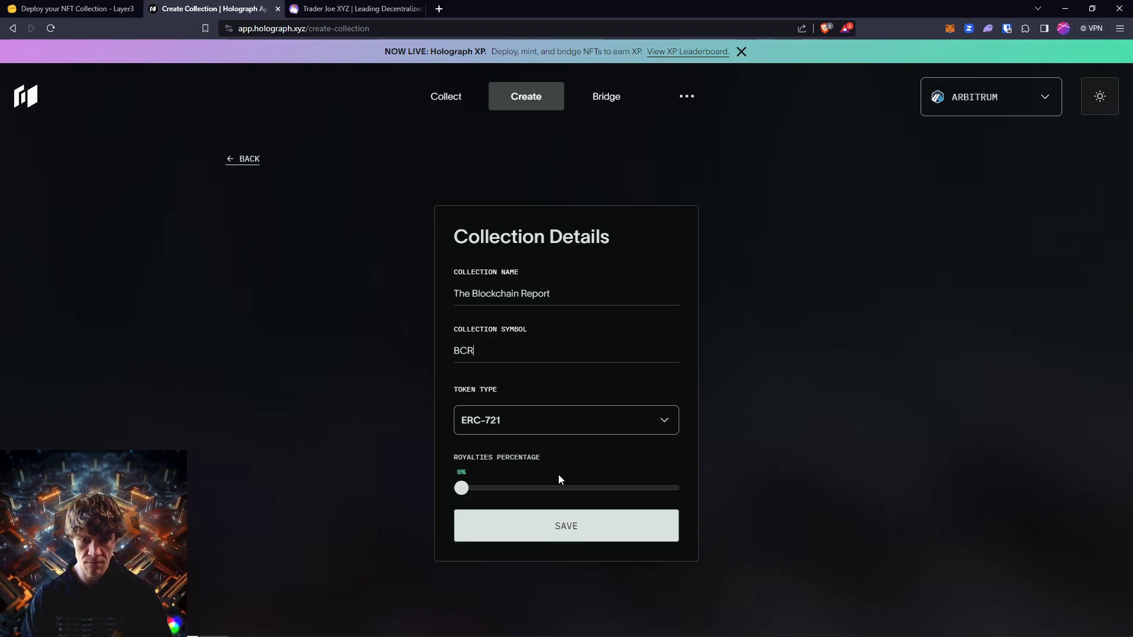
click(564, 526)
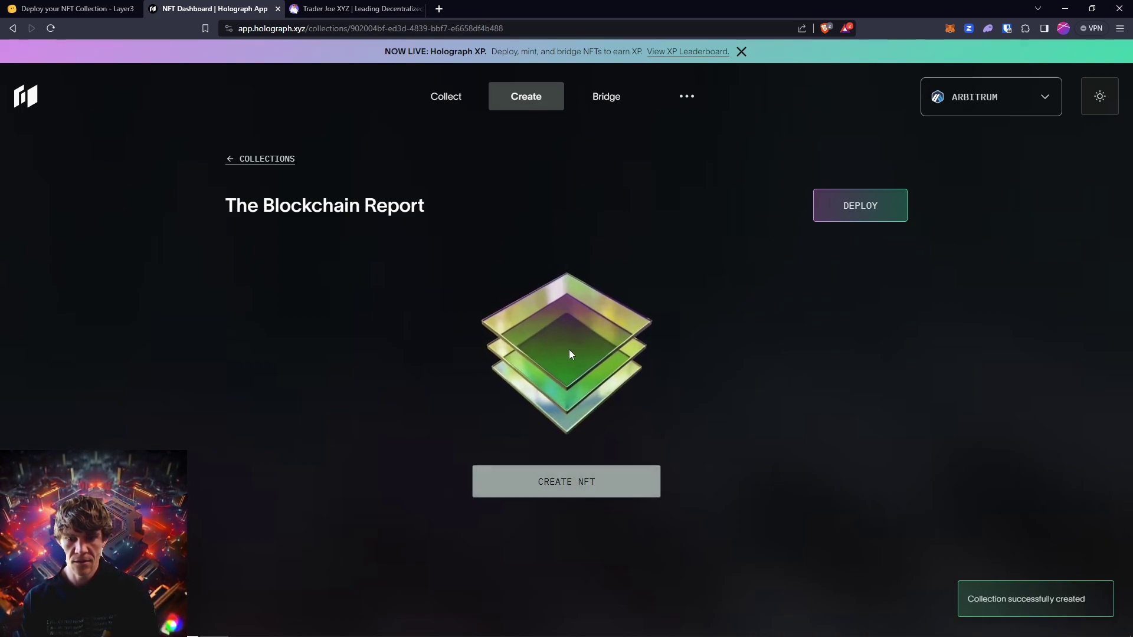
- Open the Create NFT form for the collection and re-maximize the browser window
click(582, 490)
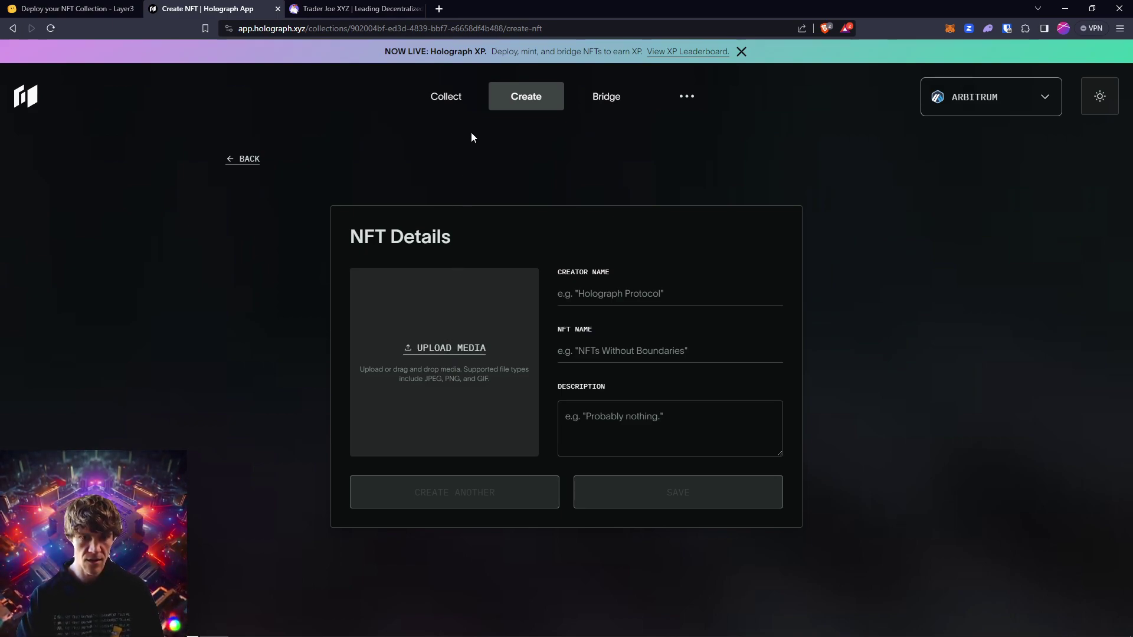
double_click(478, 11)
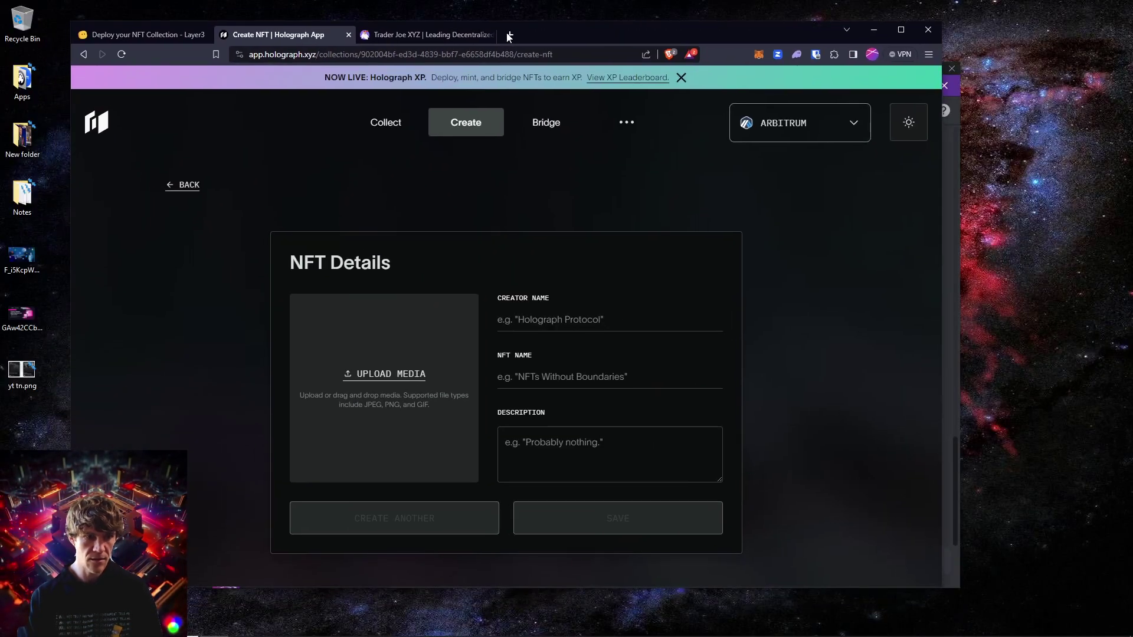
click(28, 95)
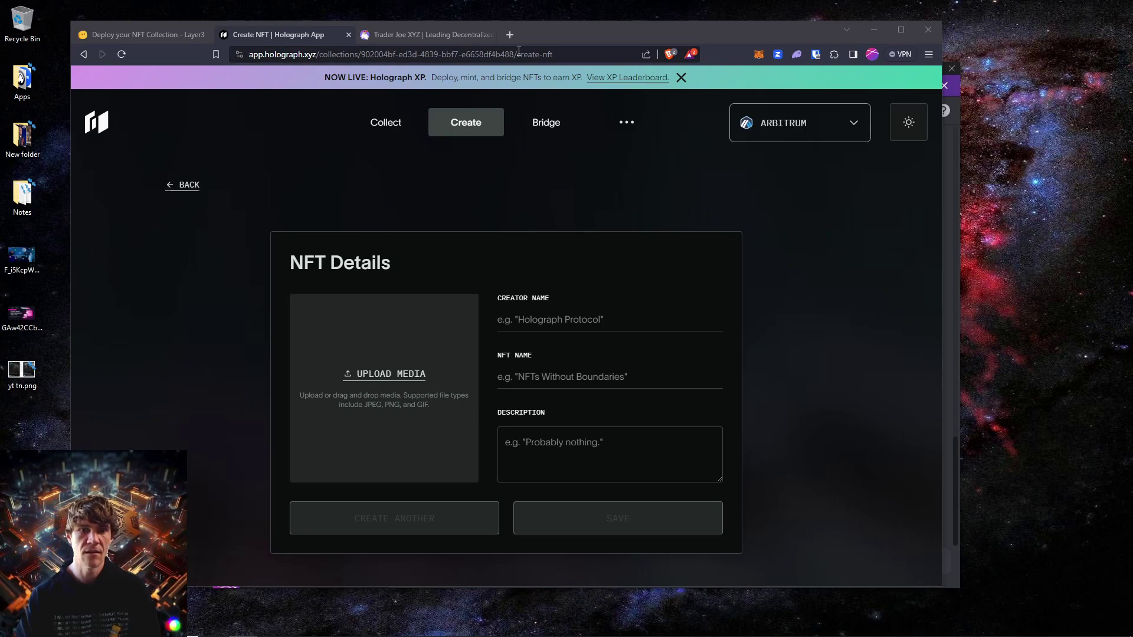
double_click(573, 33)
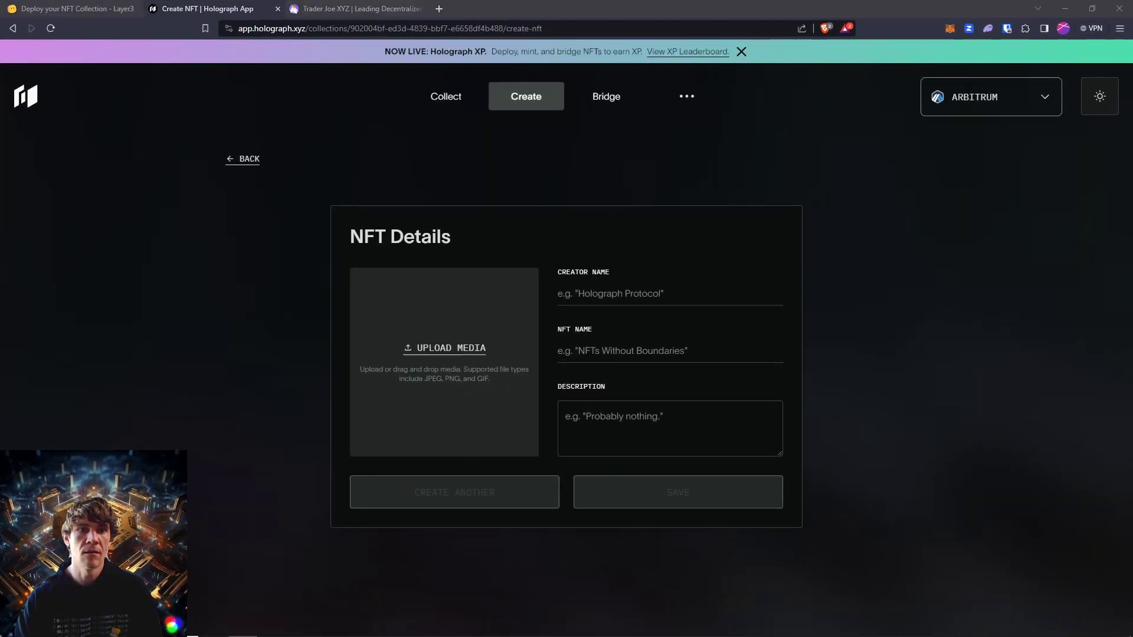
- Open a new browser tab and load twitter.com
click(439, 9)
text(tw)
key(Return)
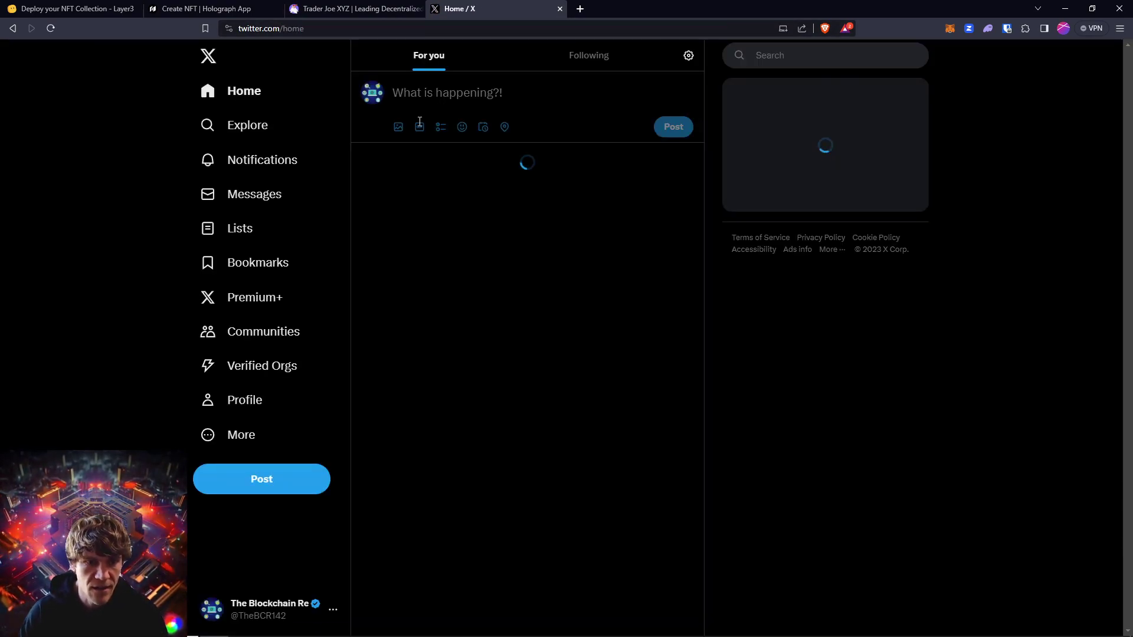
- Save the X profile picture to the Desktop as AA8Is7_0_400x400.jpg
click(234, 404)
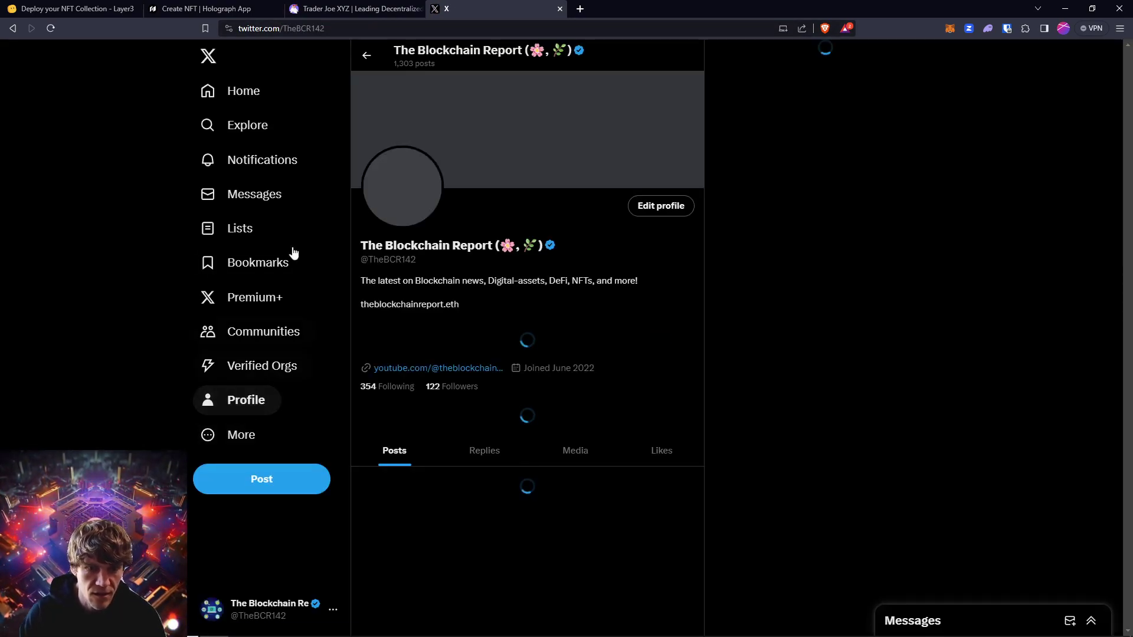
click(407, 201)
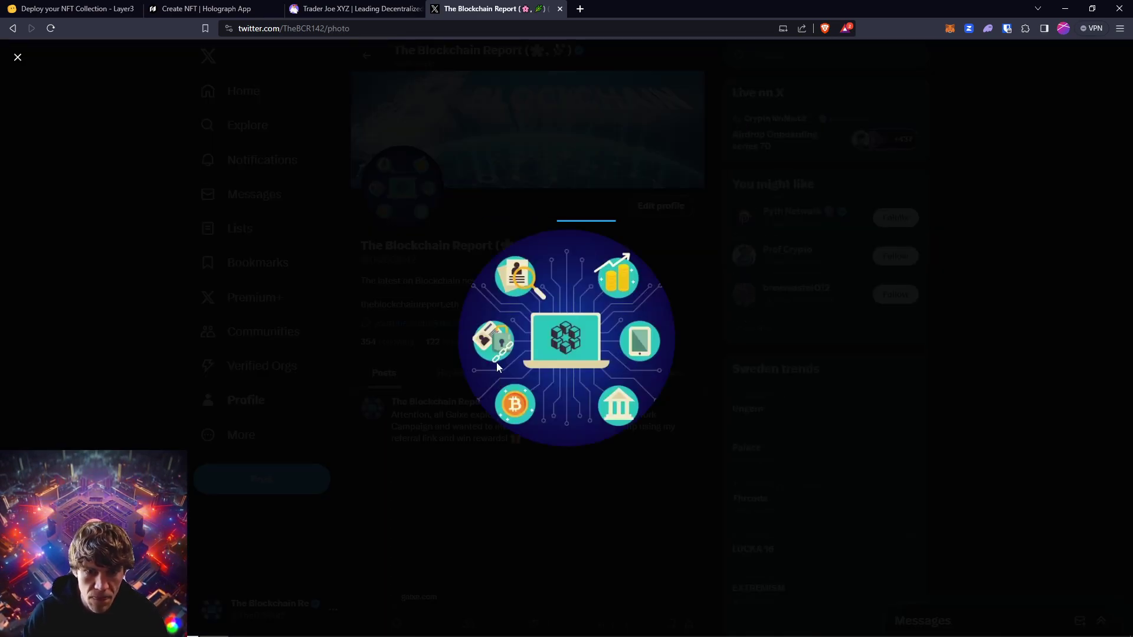
right_click(544, 340)
click(589, 362)
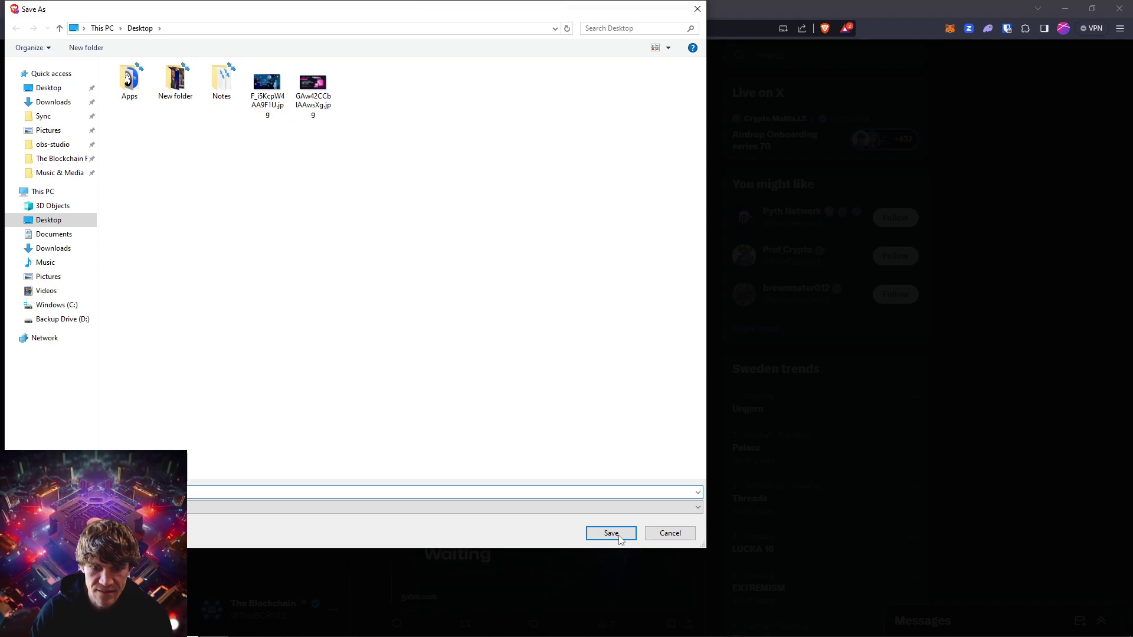
click(612, 534)
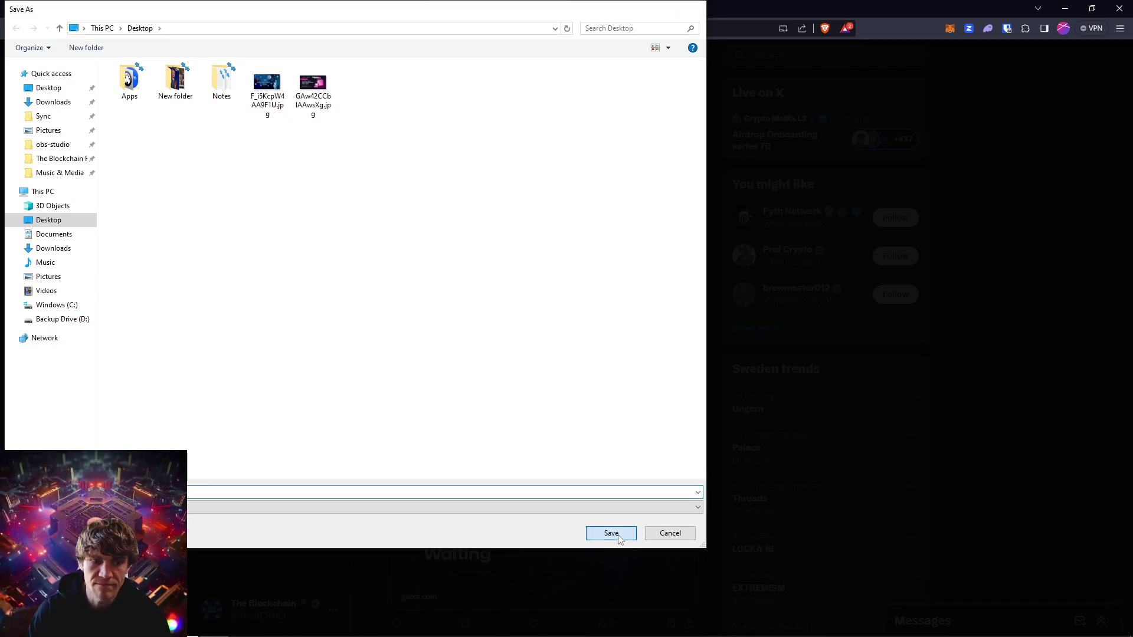
- Upload the saved avatar jpg from the Desktop as the NFT's media
click(560, 9)
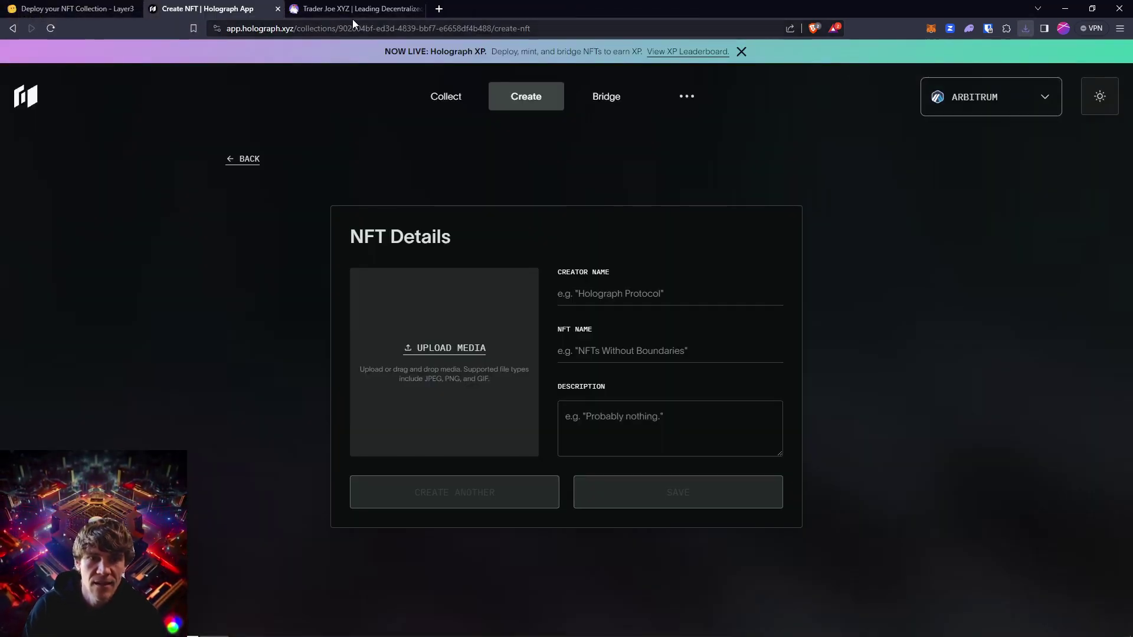
click(450, 348)
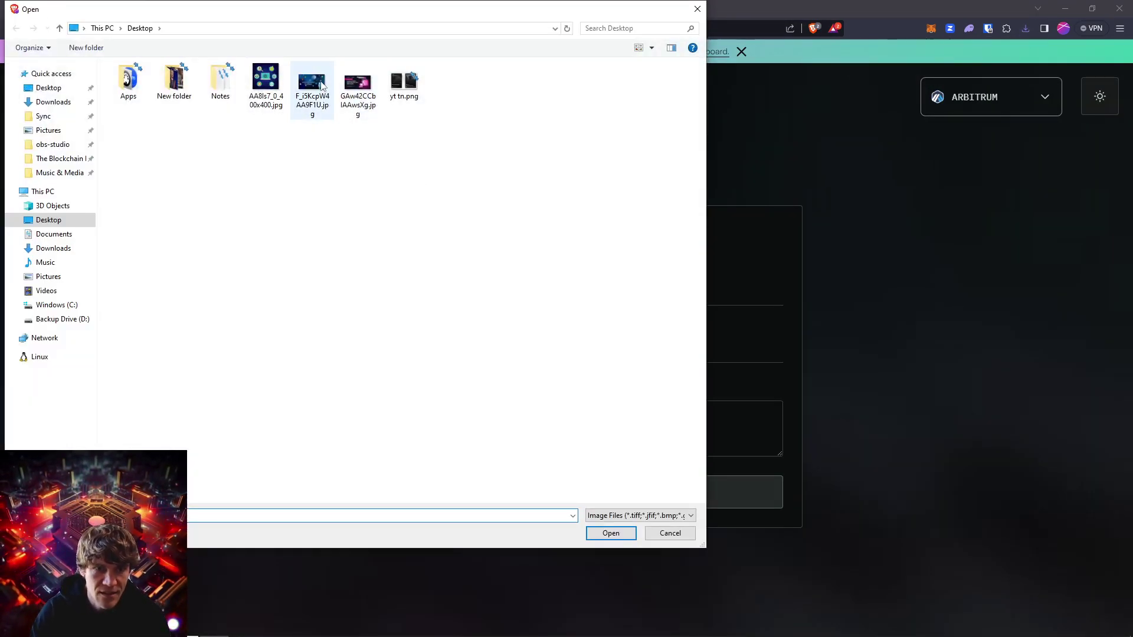
double_click(266, 83)
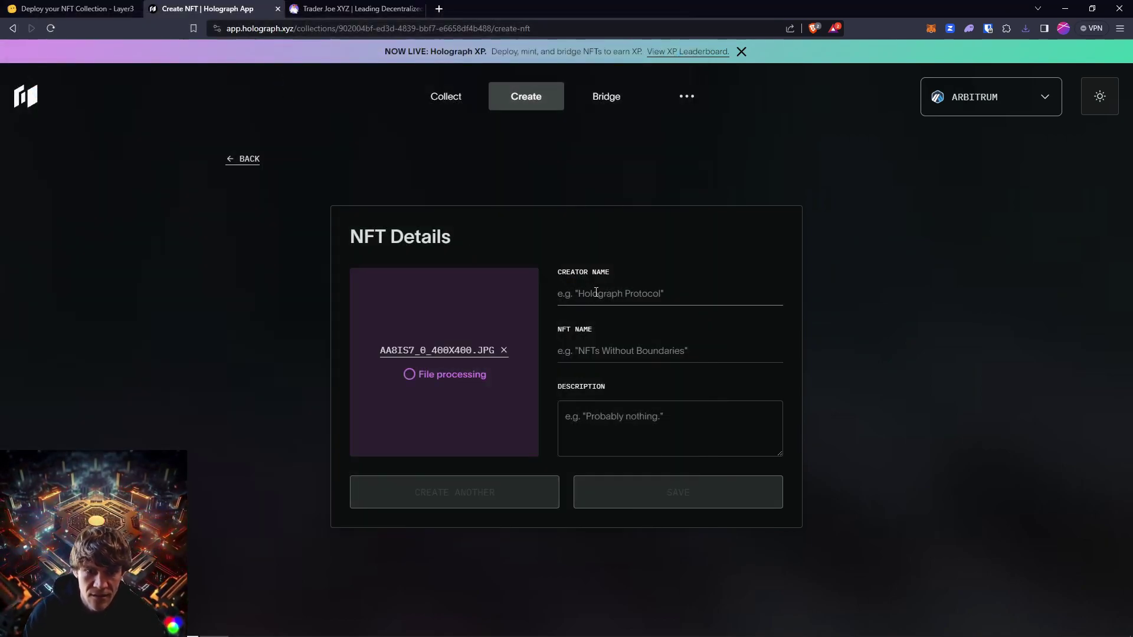
- Enter creator 'The Blockchain Report', NFT name 'BCR142' and description 'Just testing', then save
click(651, 293)
text(The Blockchain Report)
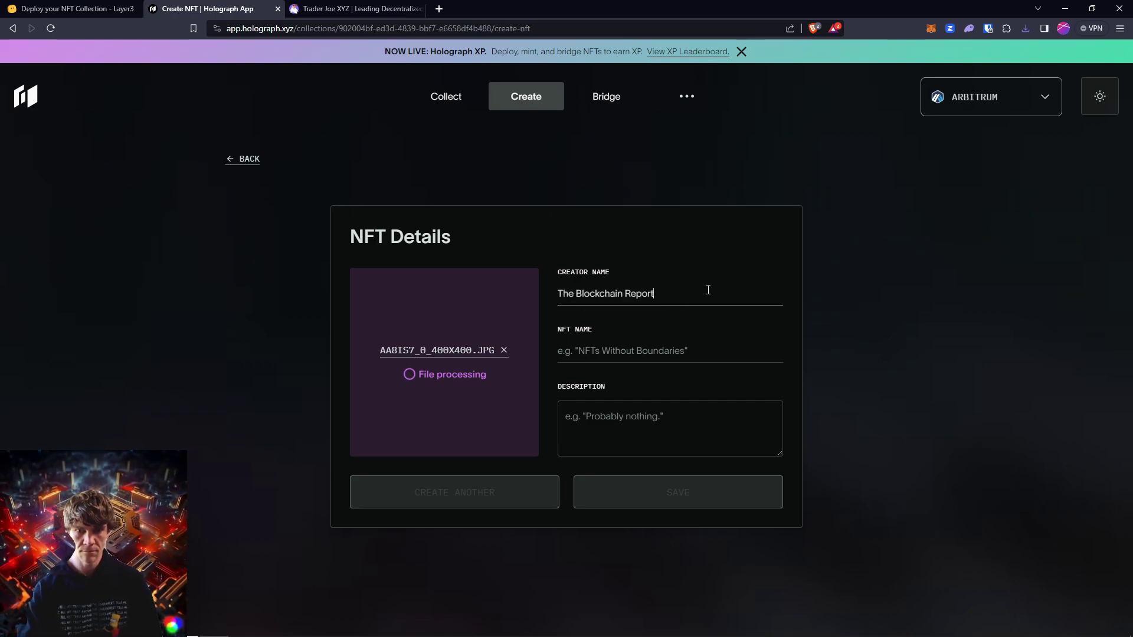
click(643, 349)
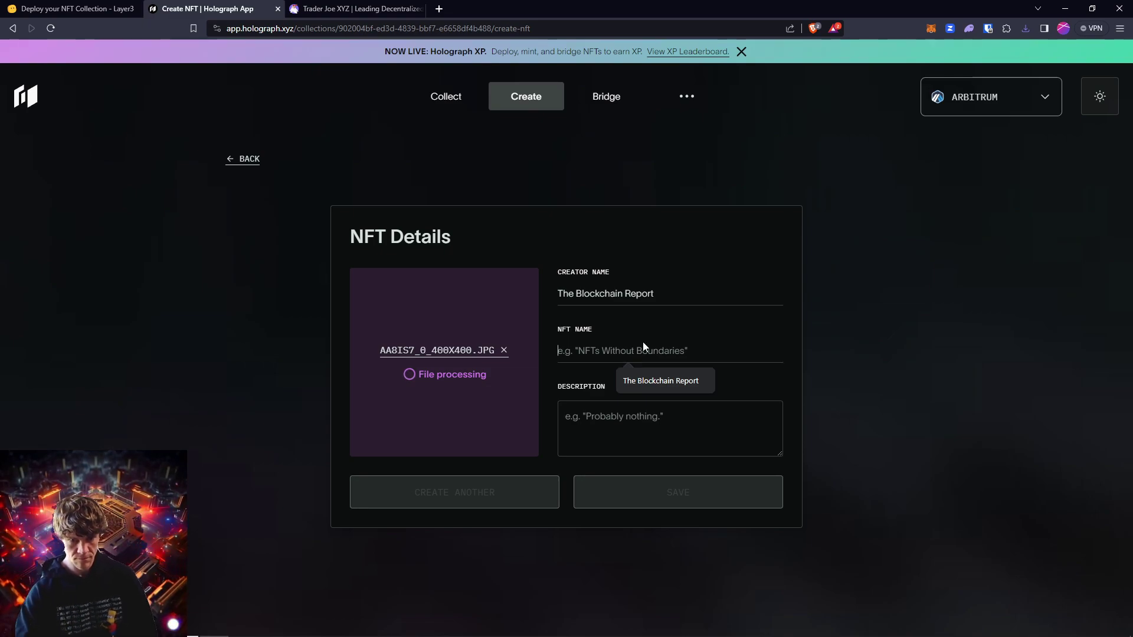
click(649, 380)
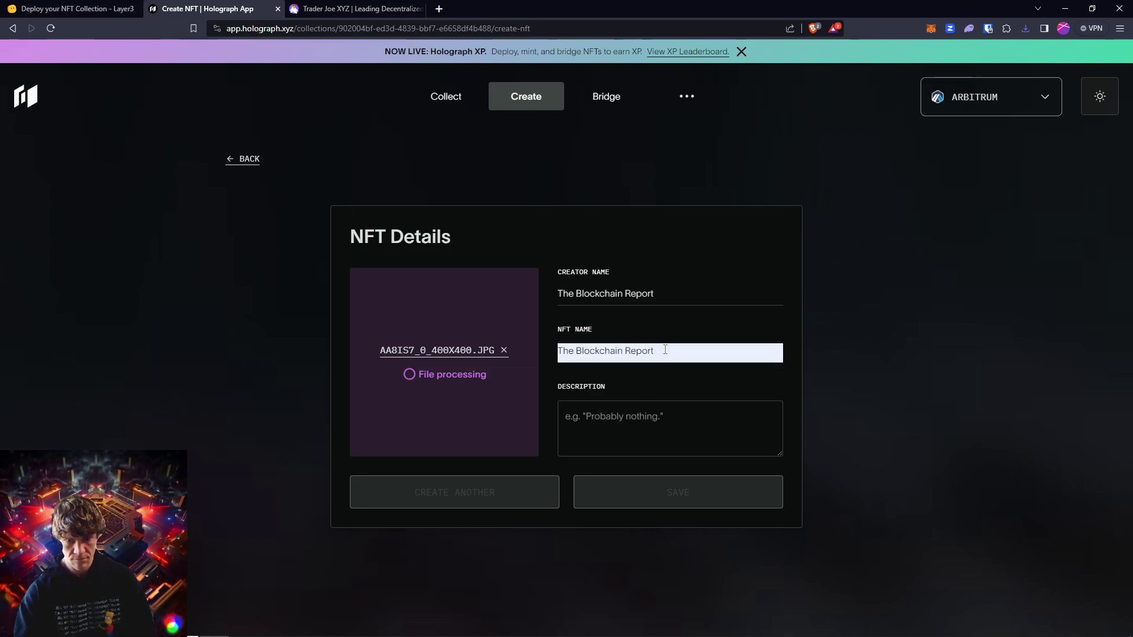
drag(665, 350, 544, 352)
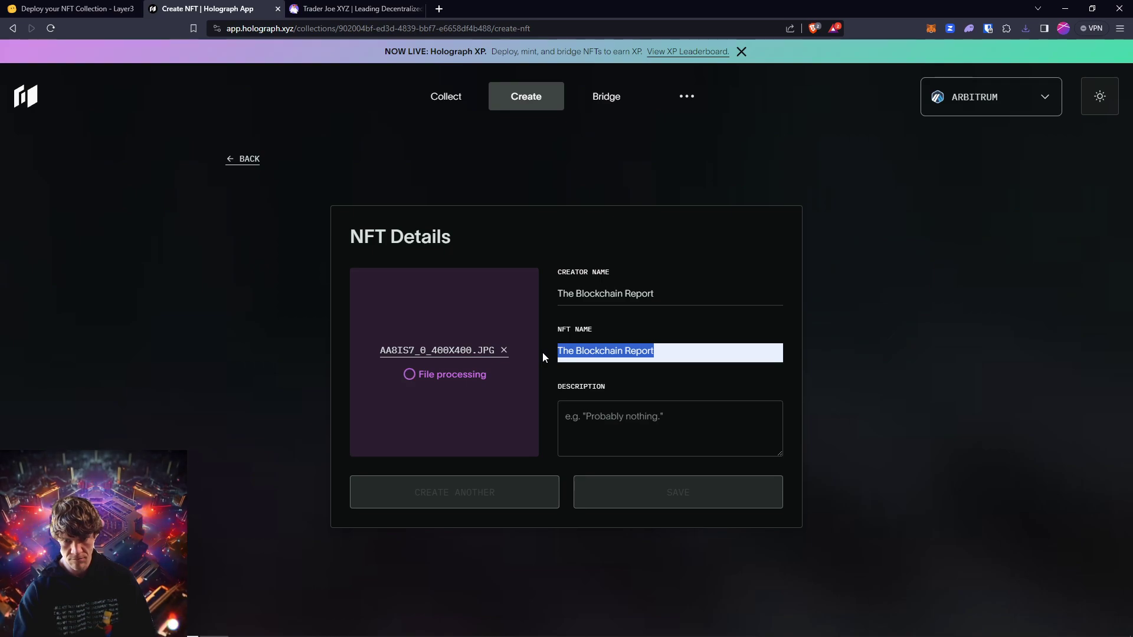
text(The BC)
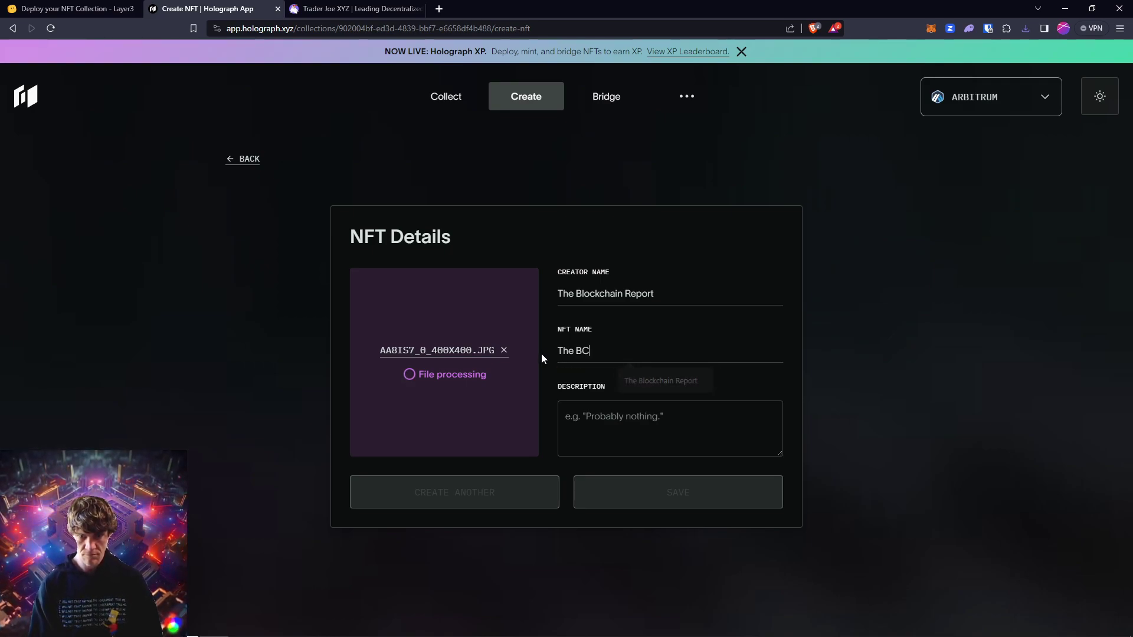
text(R142)
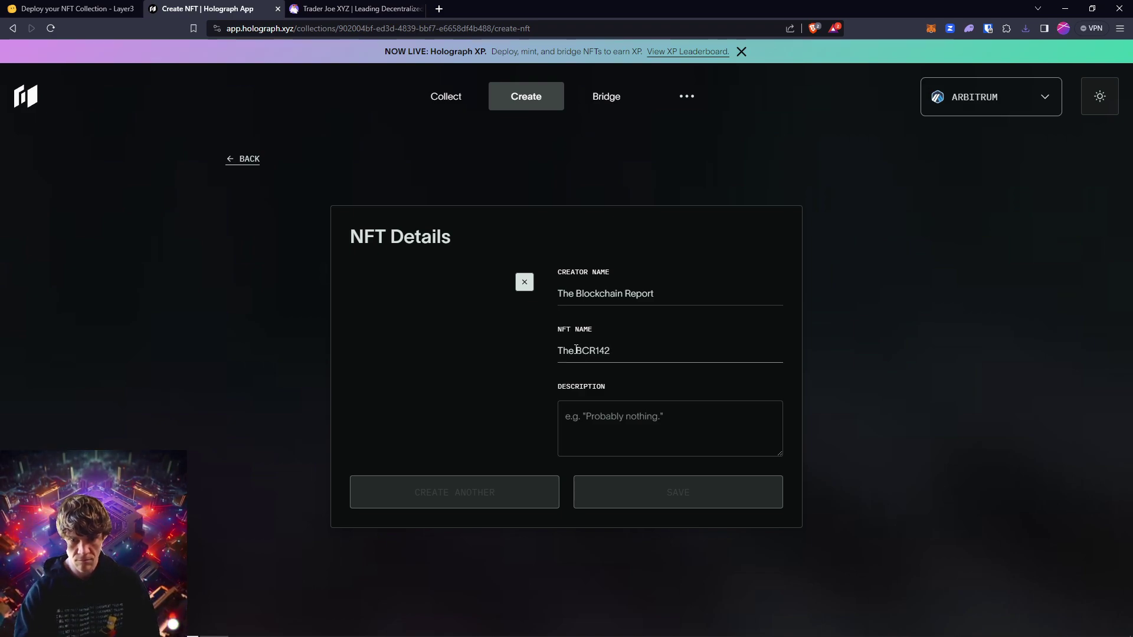
key(BackSpace)
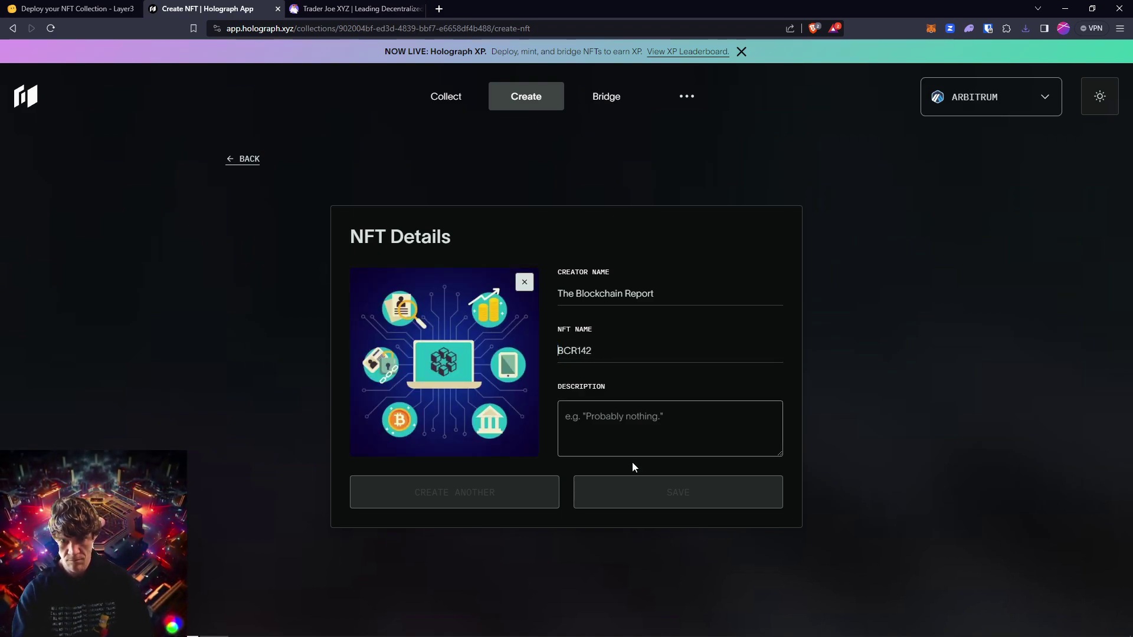
text(Just testing)
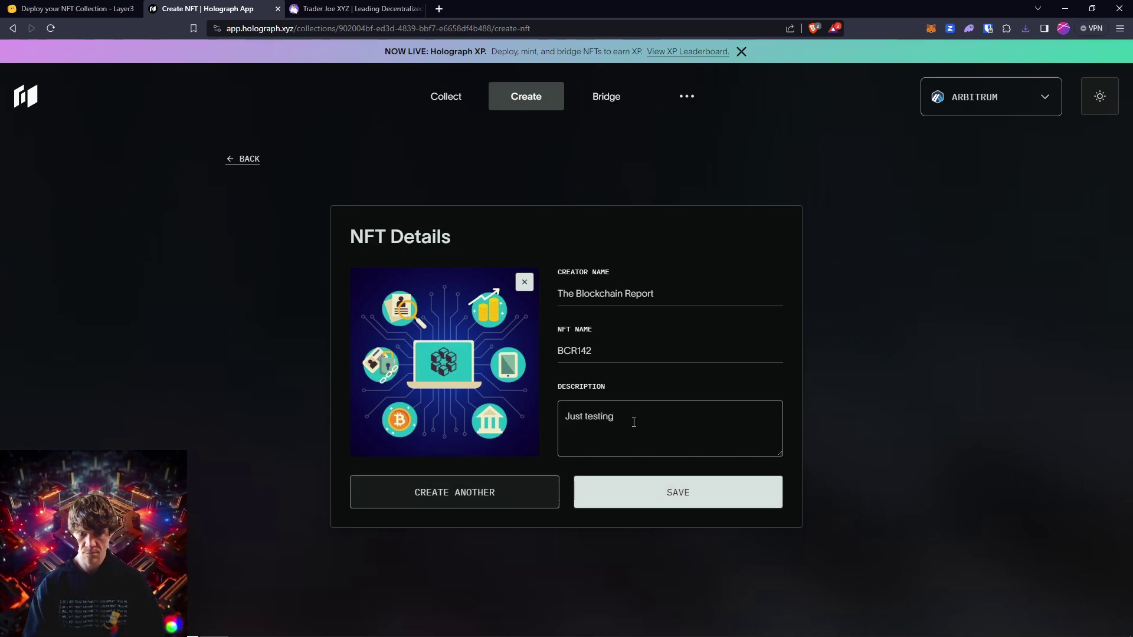
click(653, 498)
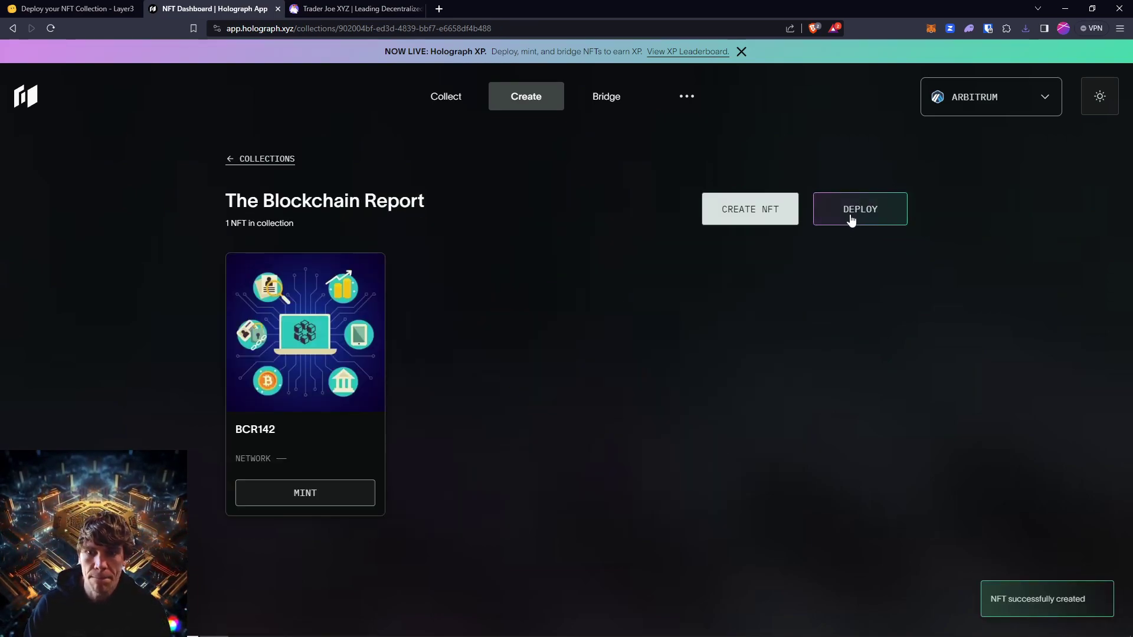
- Start deploying The Blockchain Report collection on Arbitrum from its dashboard
click(89, 10)
click(158, 8)
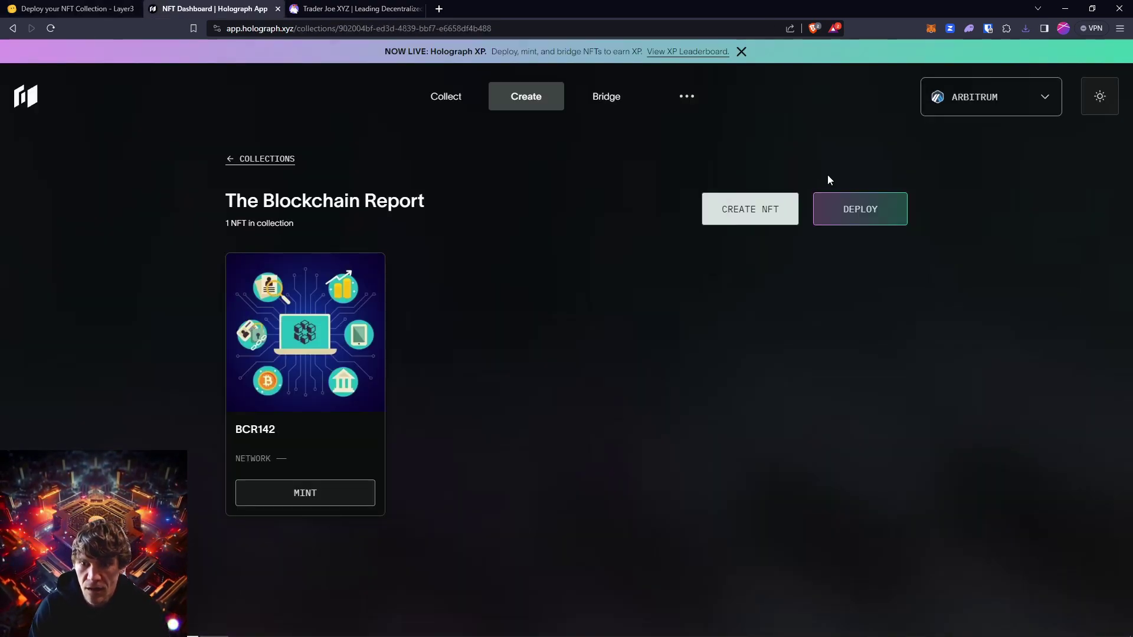
click(860, 209)
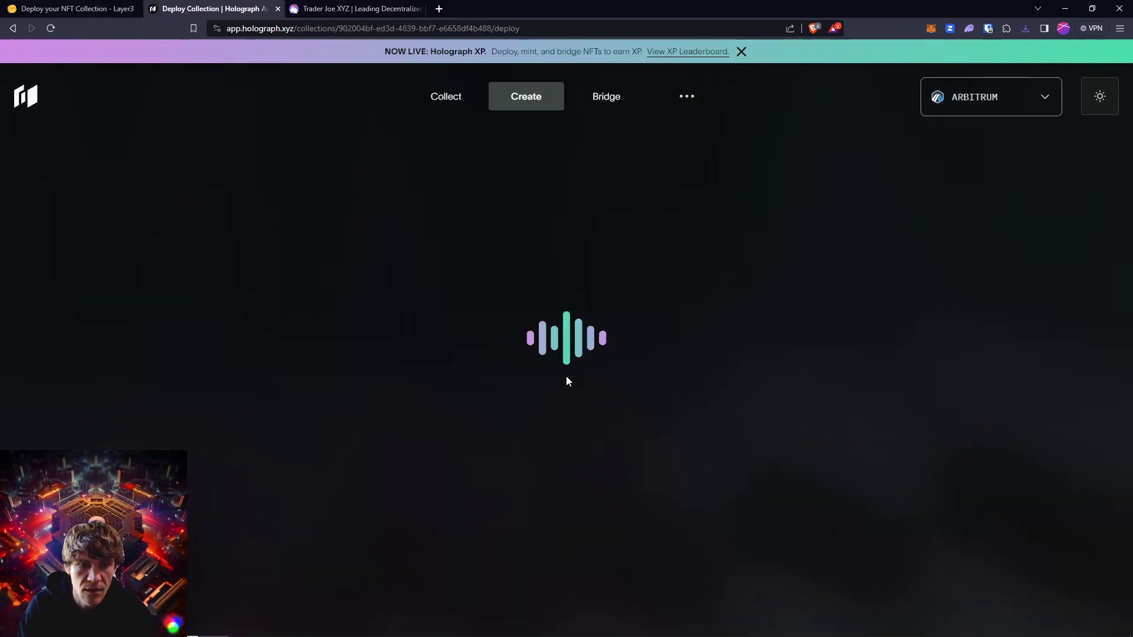
scroll(787, 421, down, 2)
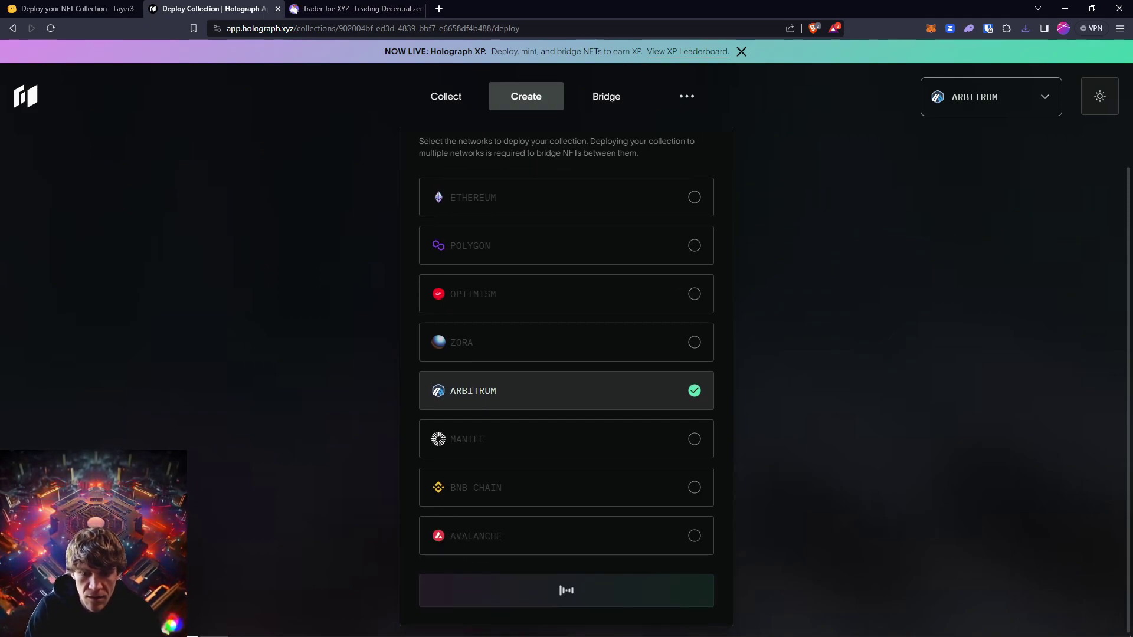
click(637, 593)
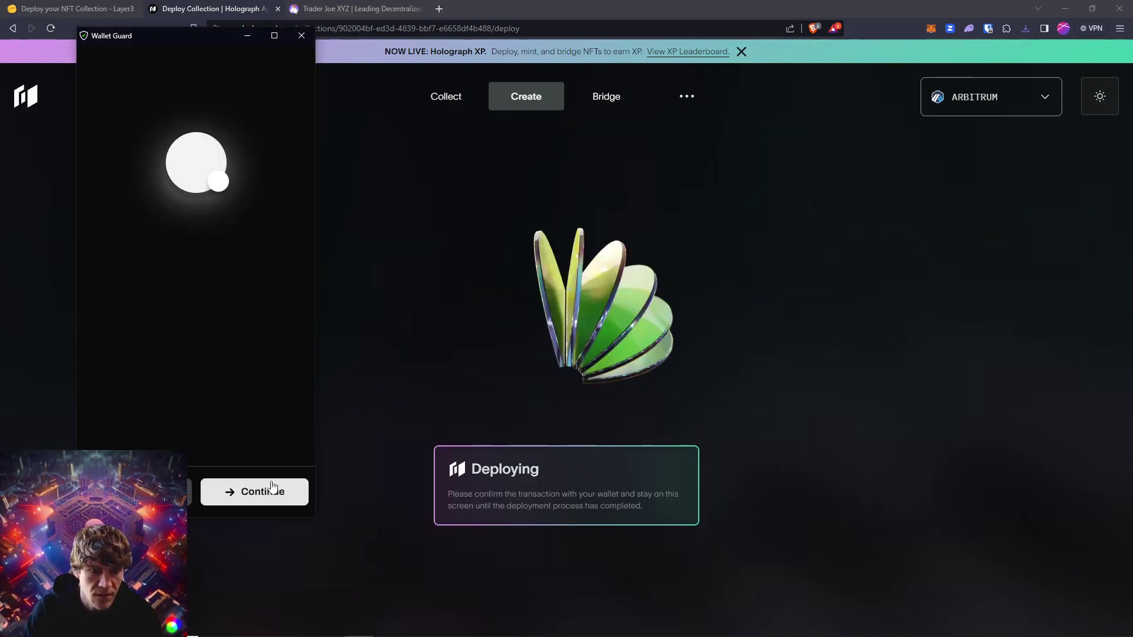
- Clear the Wallet Guard and Pocket Universe checks, confirm both MetaMask requests, then view the collection
click(267, 493)
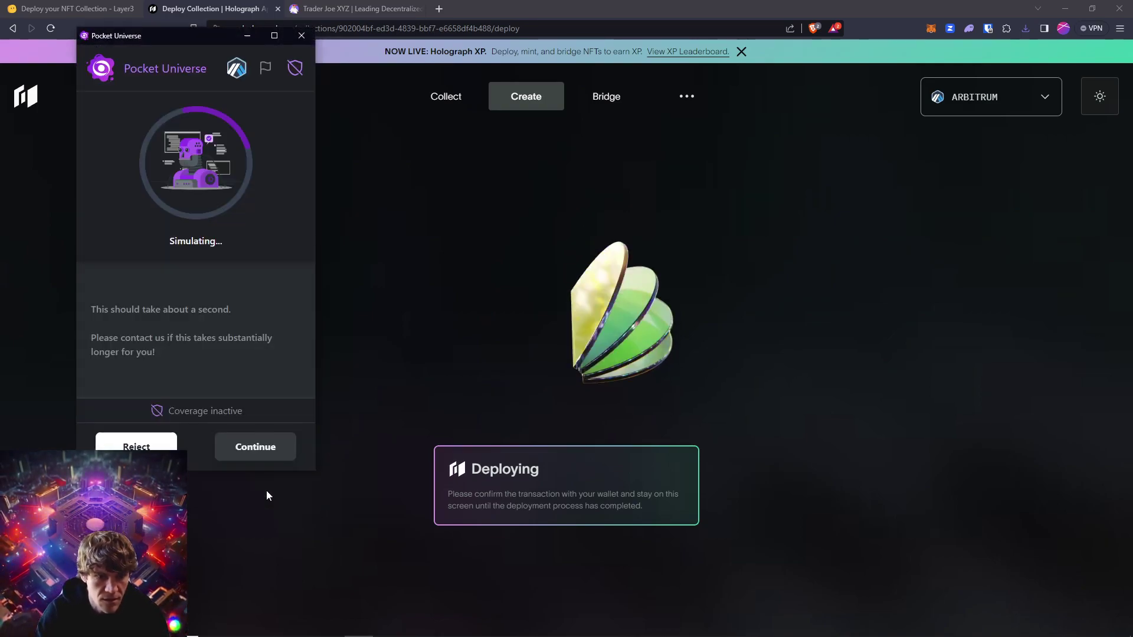
click(266, 445)
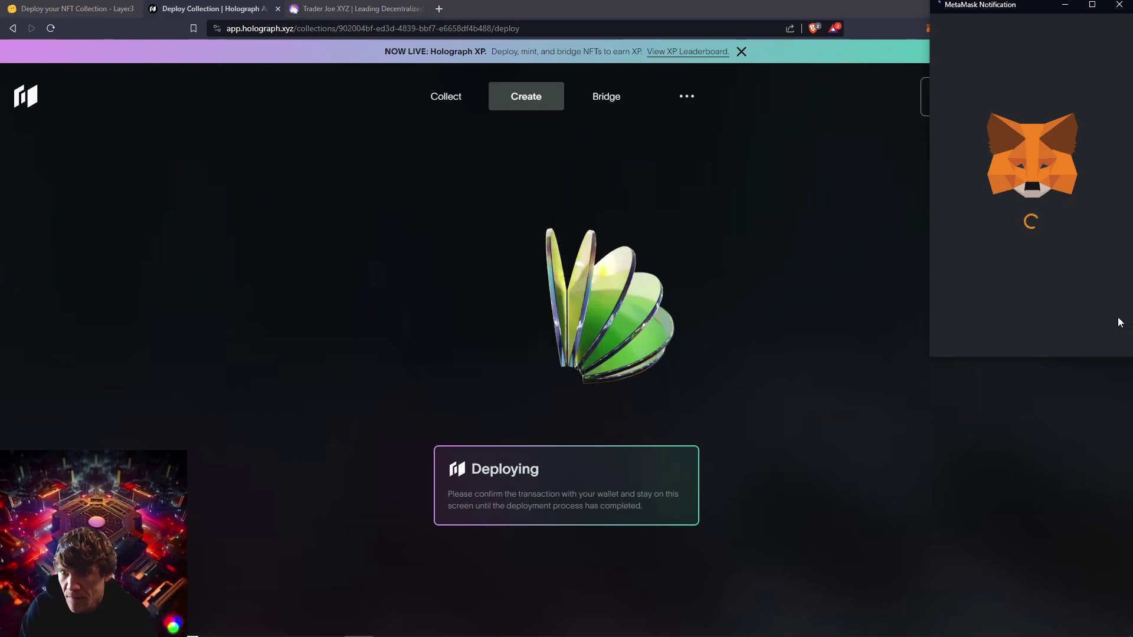
click(1079, 332)
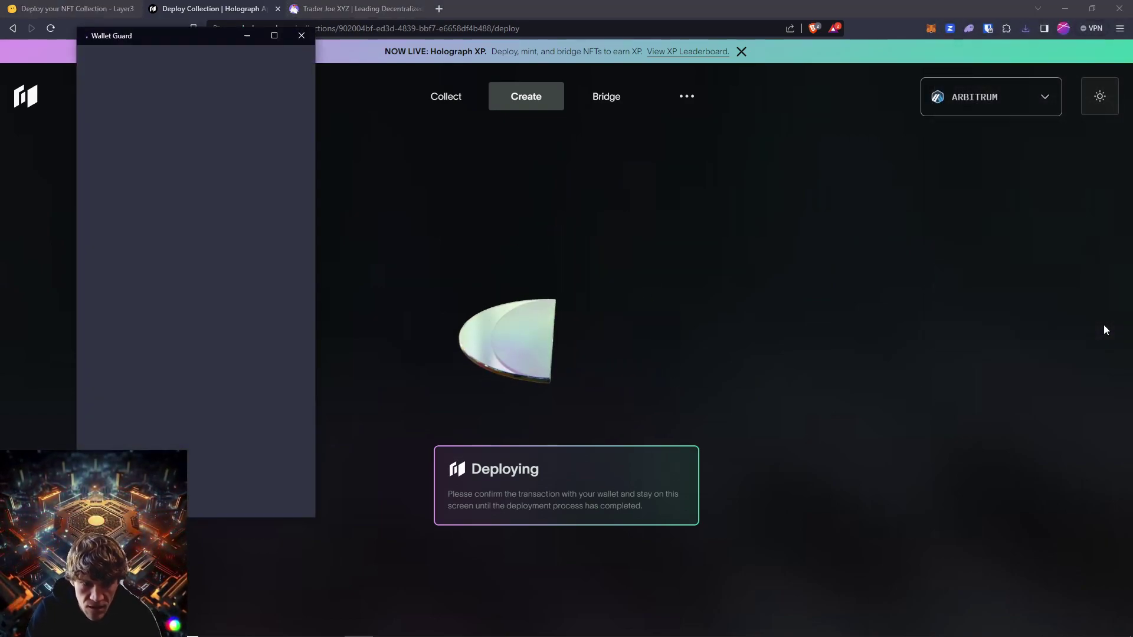
click(269, 490)
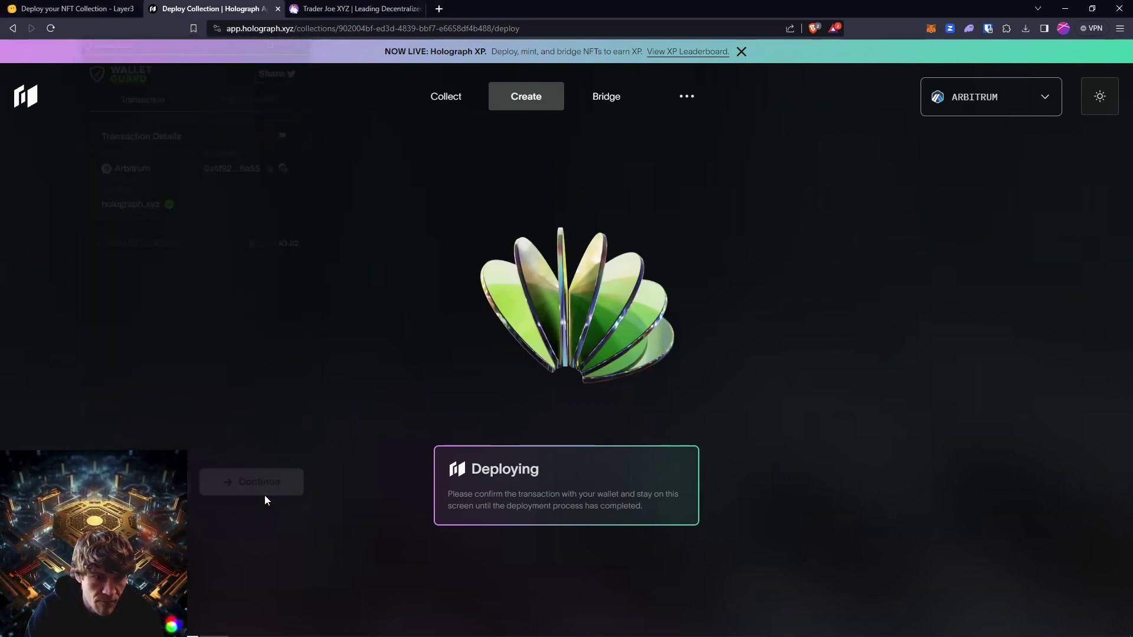
click(274, 447)
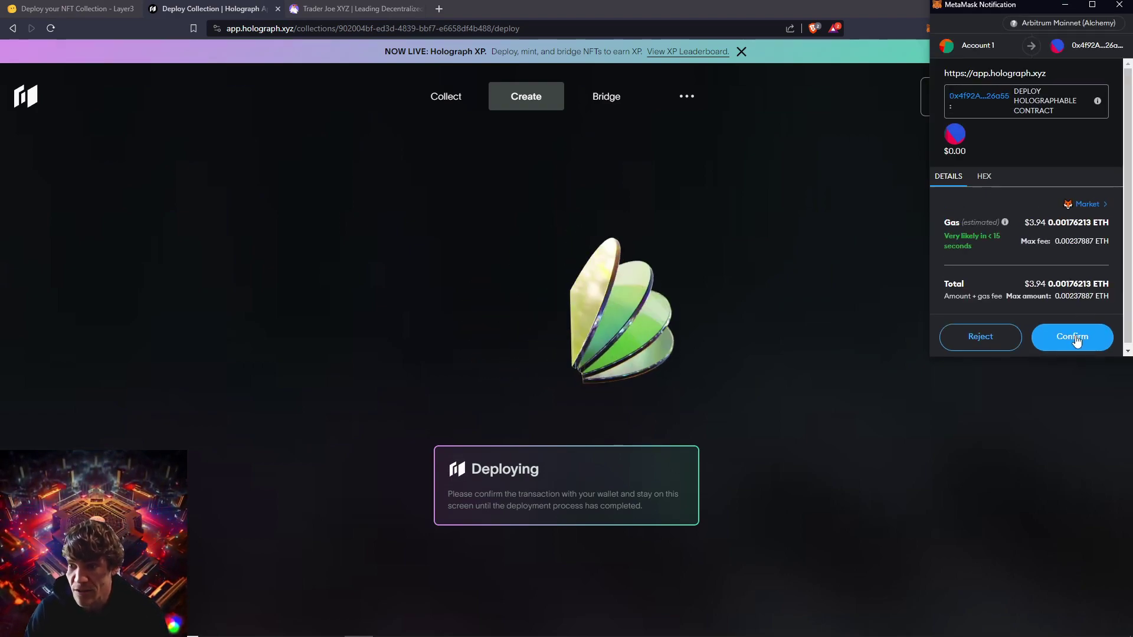
click(1074, 337)
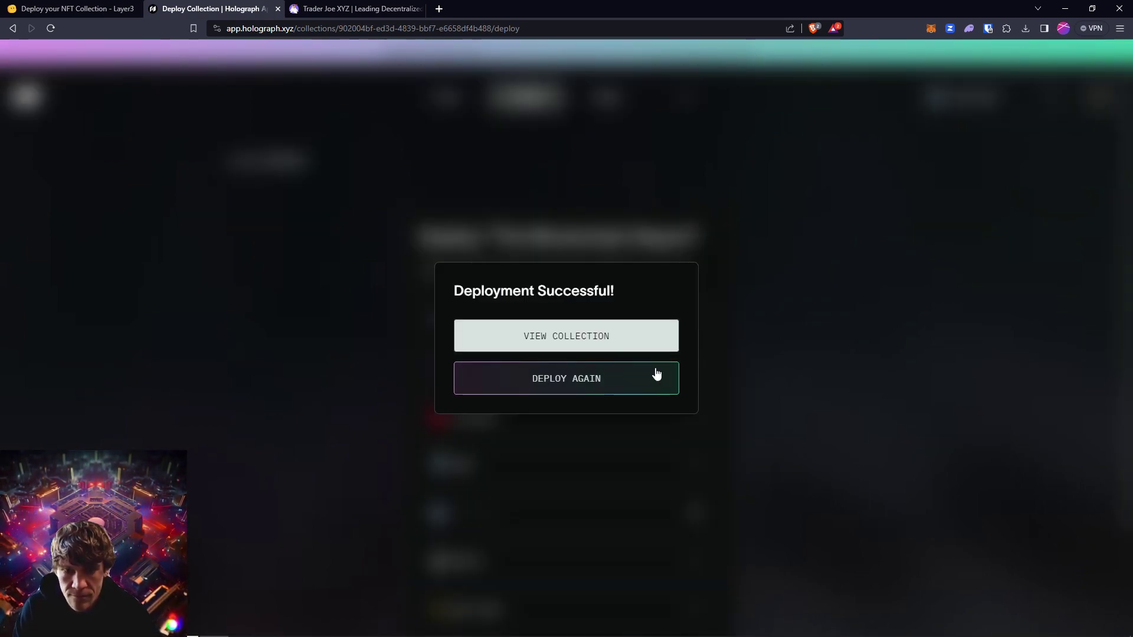
click(649, 332)
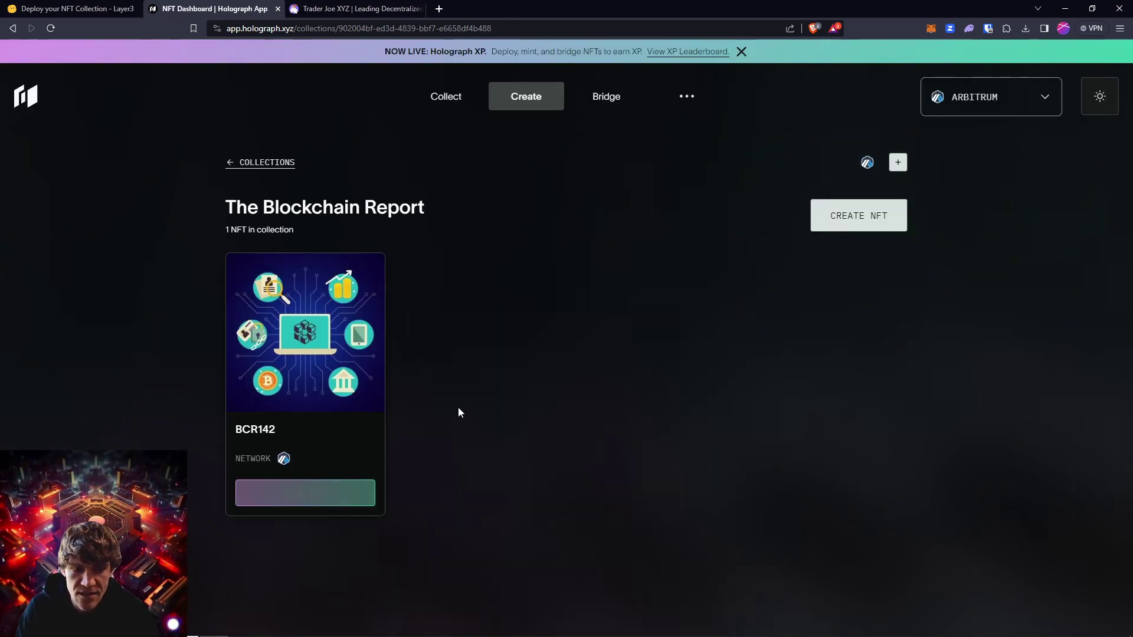
- Mint BCR142 on Arbitrum, clearing the security checks and confirming in MetaMask, then close the success dialog
click(335, 494)
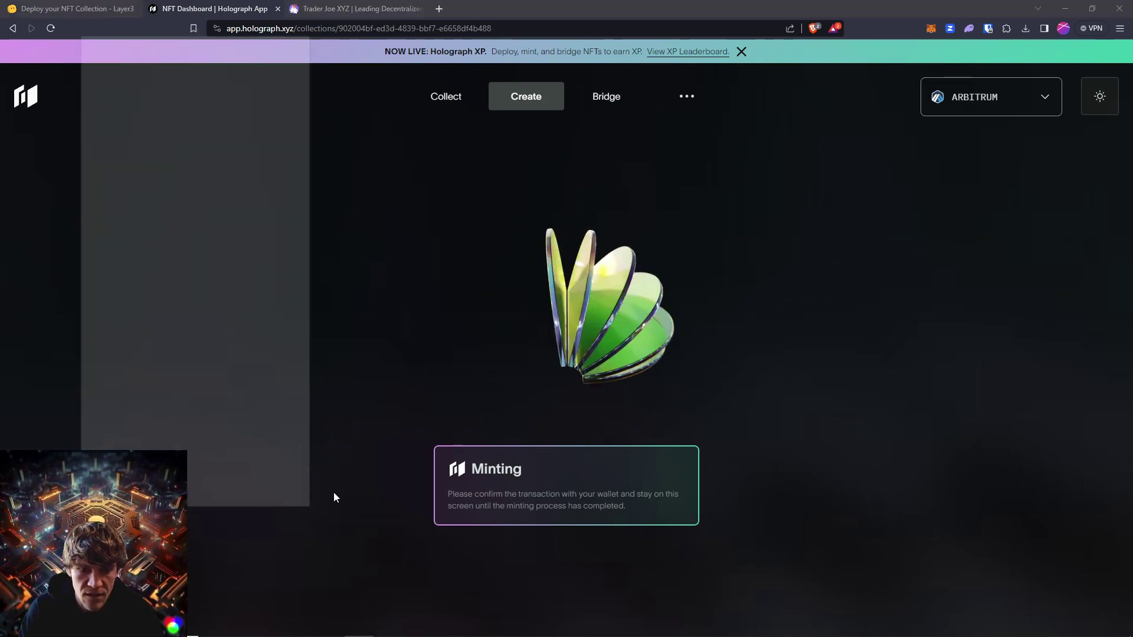
click(246, 497)
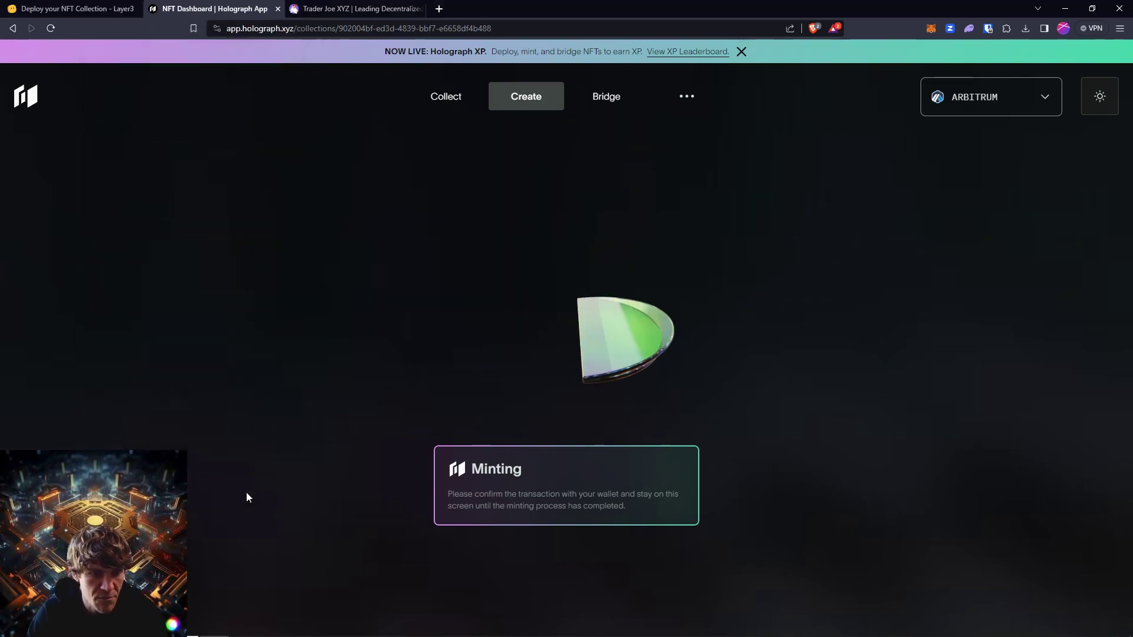
click(270, 450)
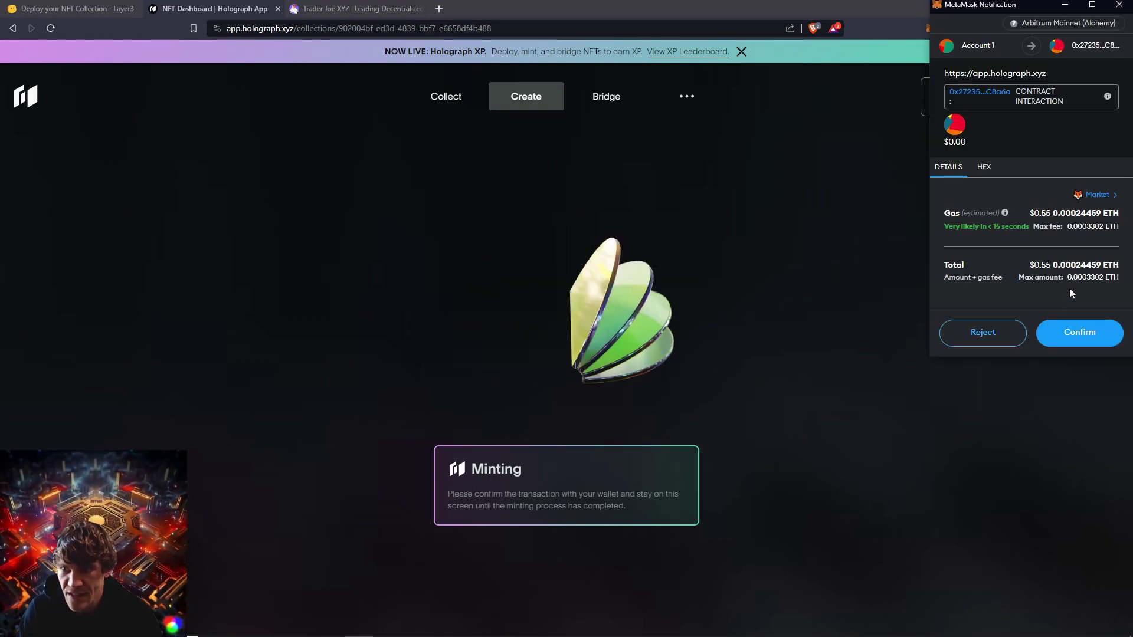
click(1081, 326)
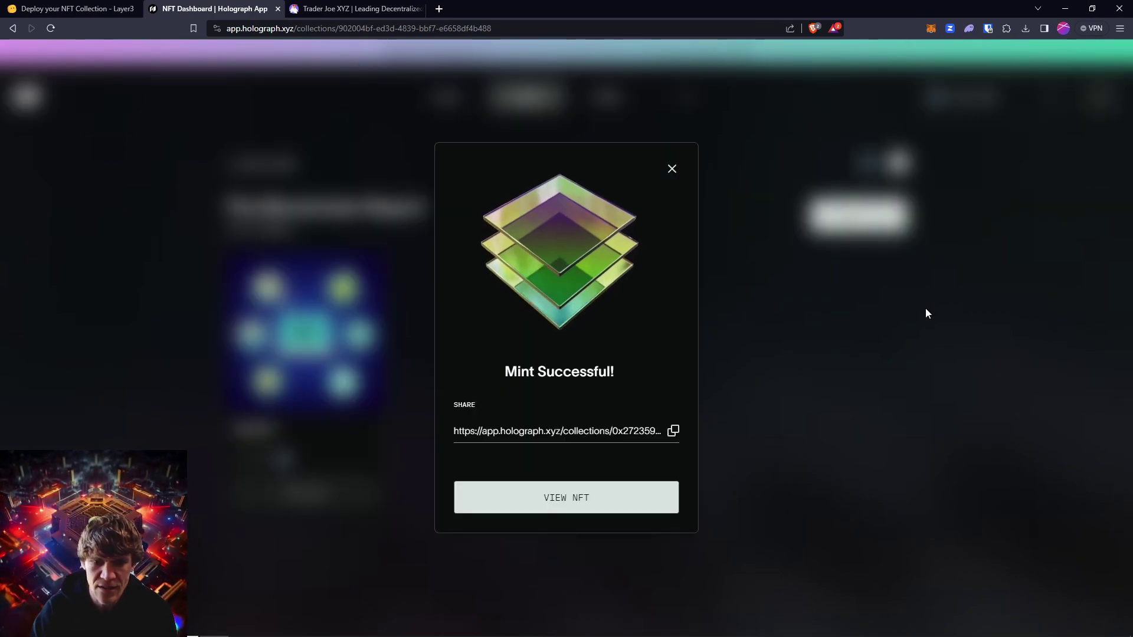
click(672, 168)
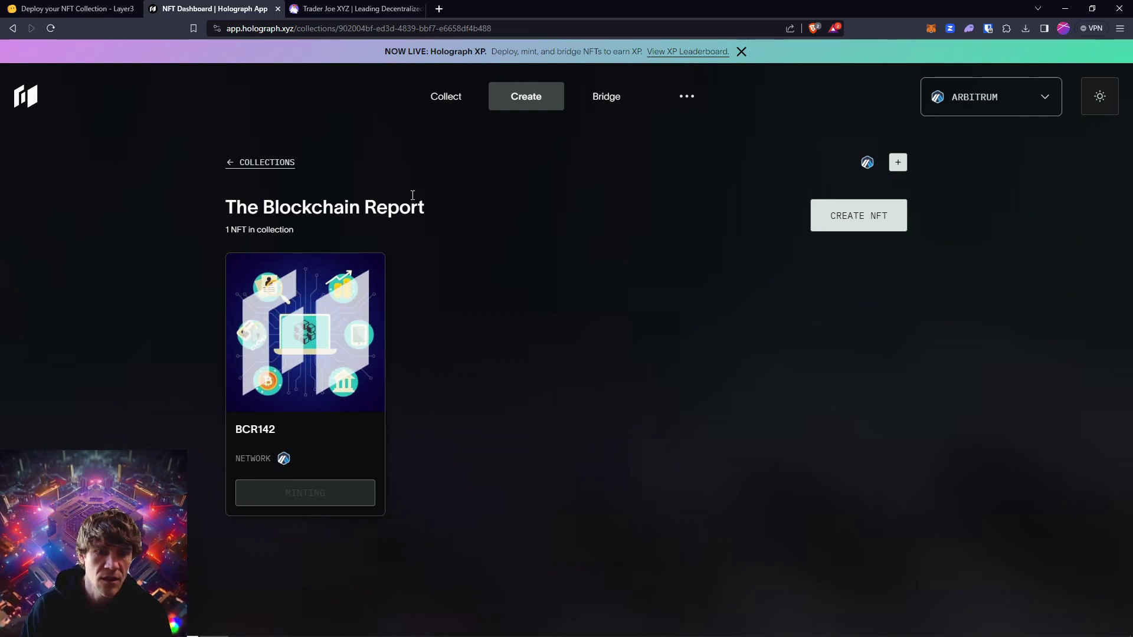
- Verify the Deploy NFT Collection step on Layer3, then go back to the Holograph collection
click(83, 11)
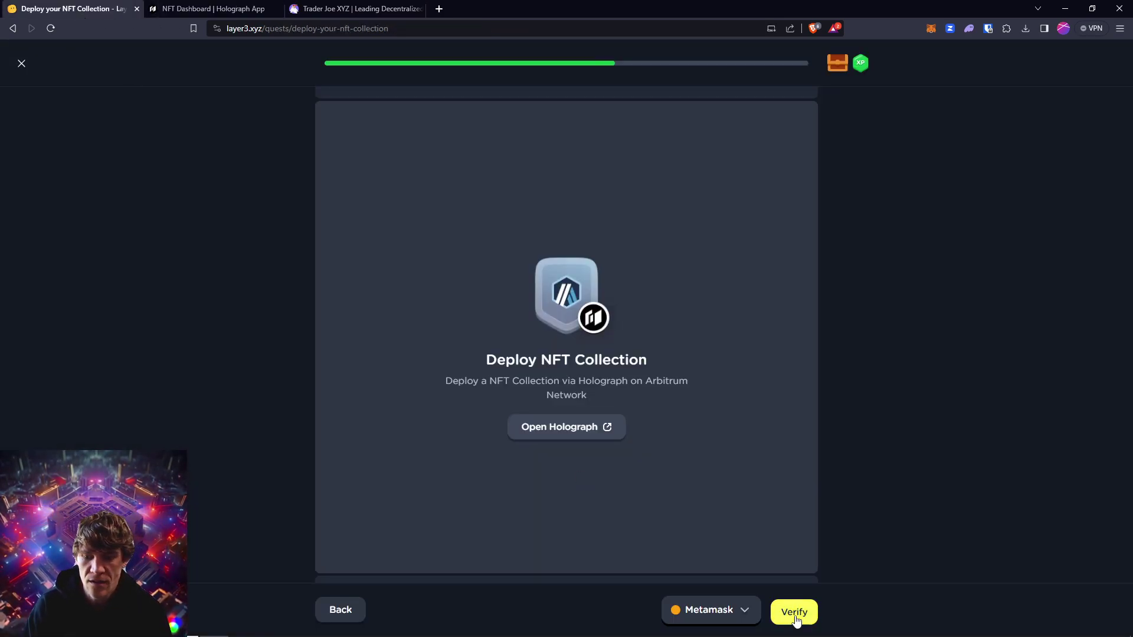
scroll(862, 511, down, 1)
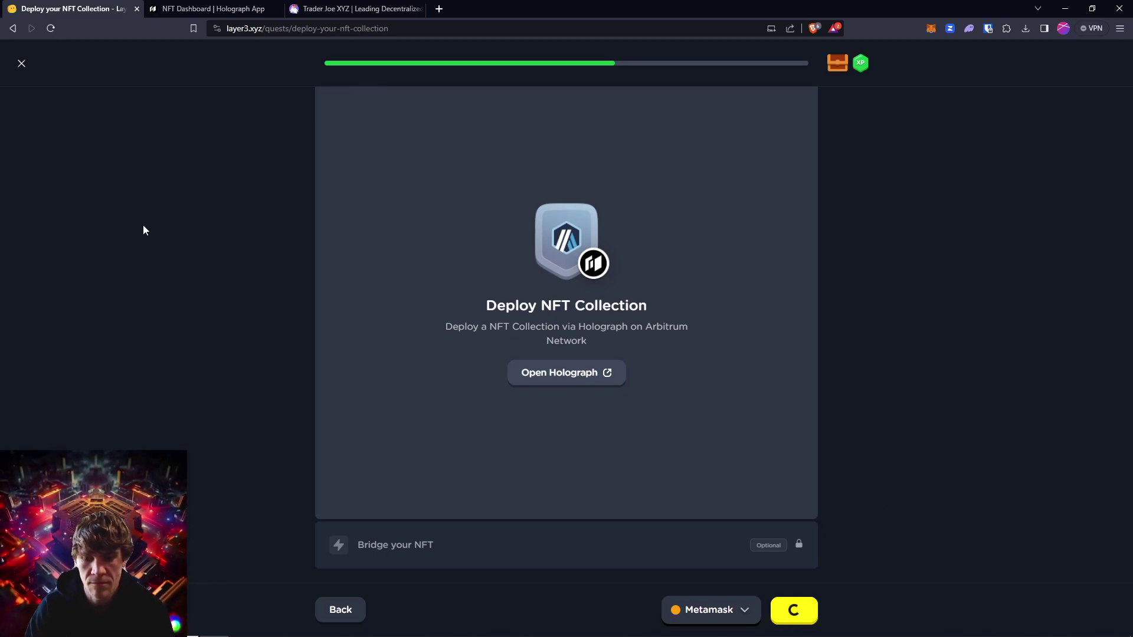
click(232, 12)
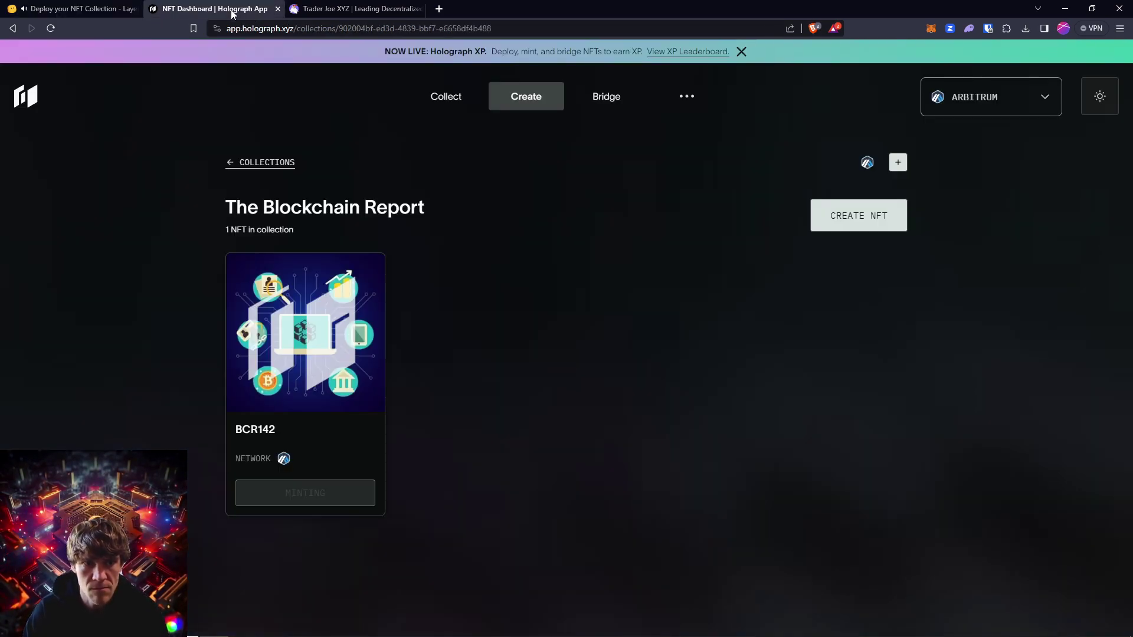
- Open the NFT Bridge and set its destination chain to Optimism instead of Zora
mouse_move(607, 107)
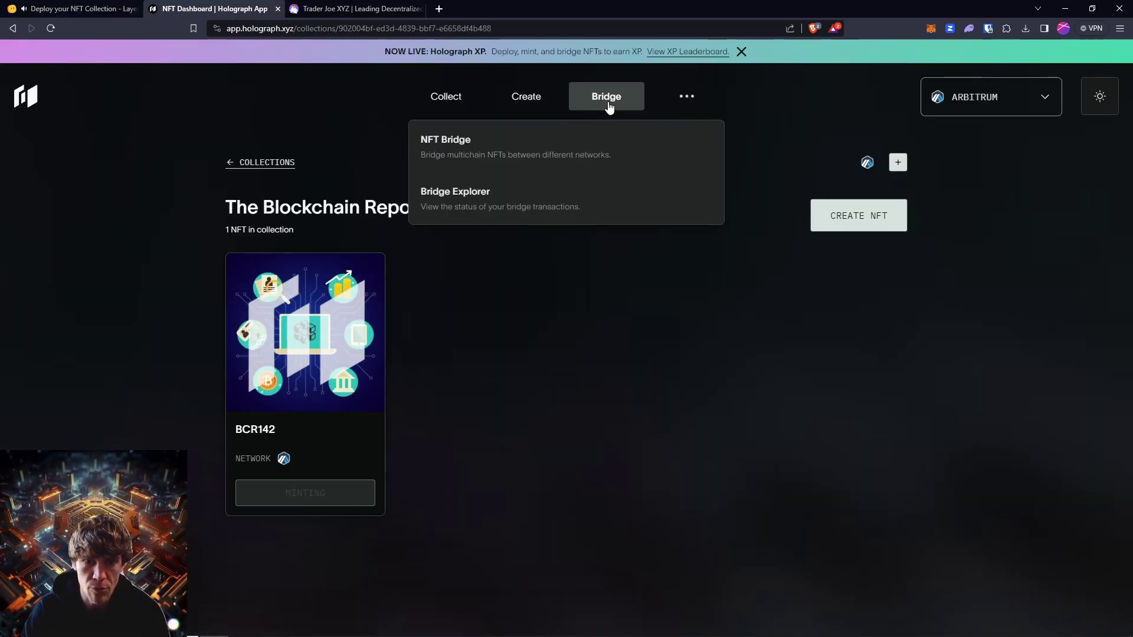
click(502, 155)
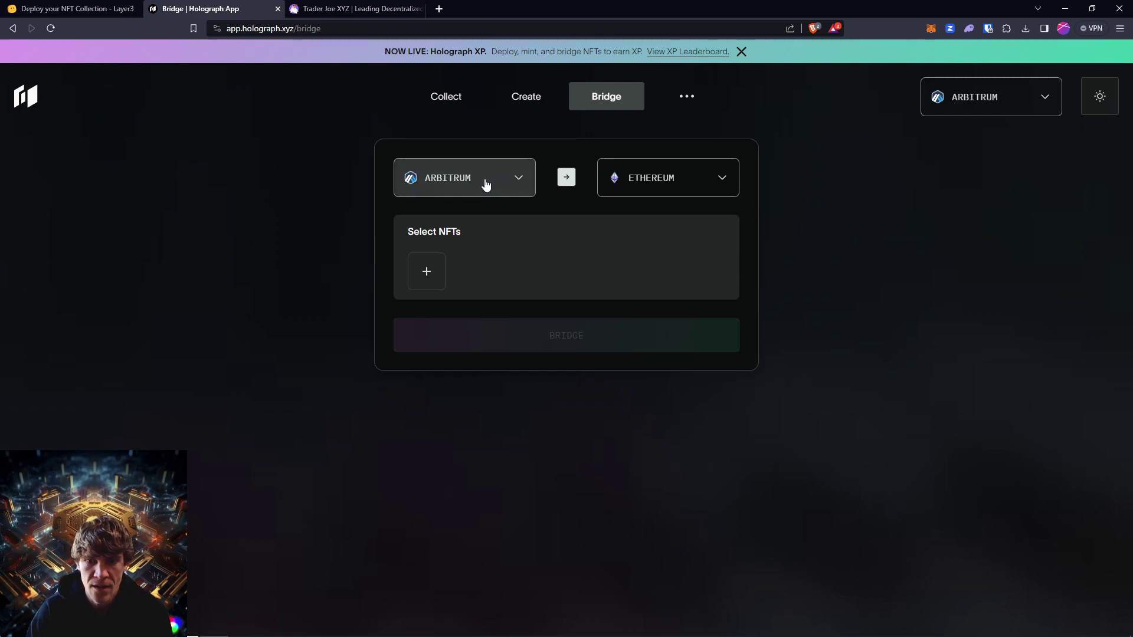
click(676, 185)
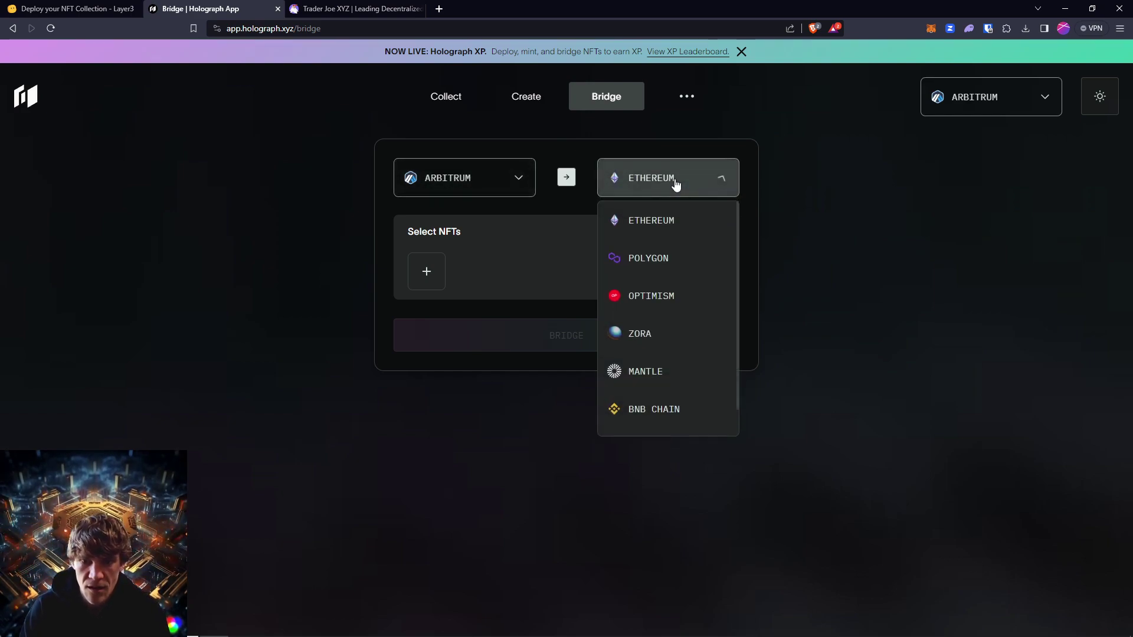
click(680, 342)
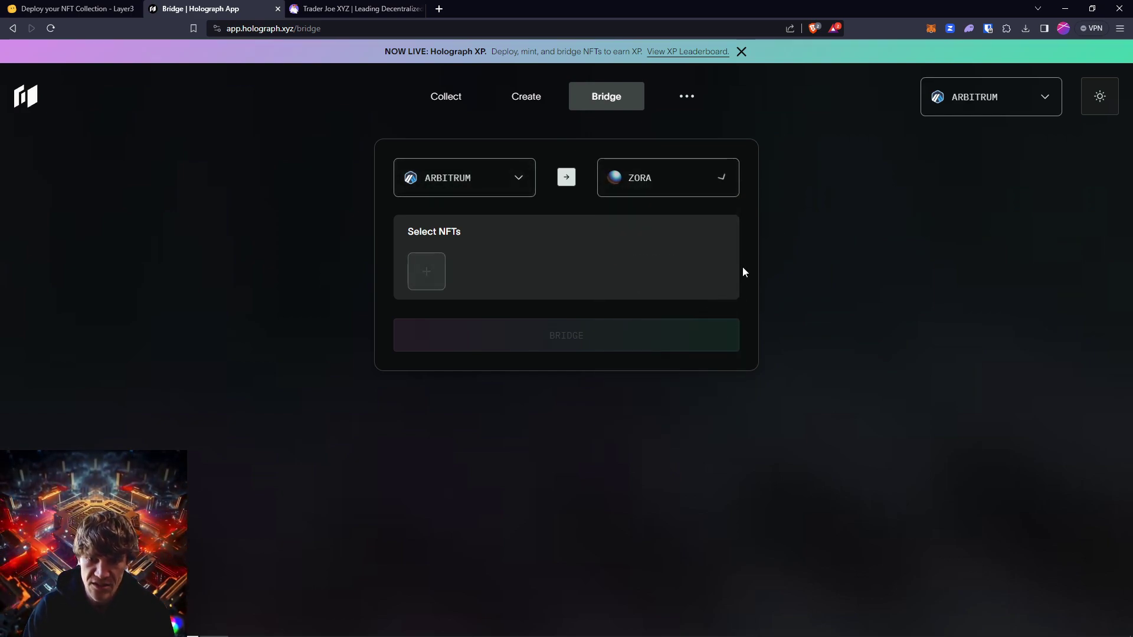
click(670, 188)
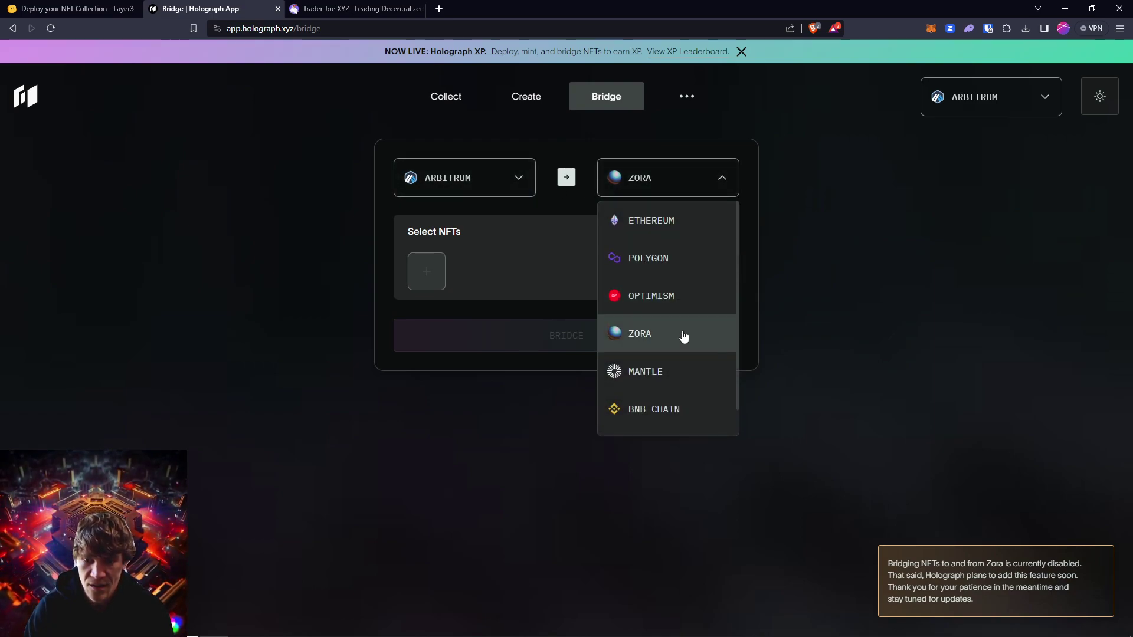
scroll(682, 337, down, 1)
scroll(679, 319, up, 1)
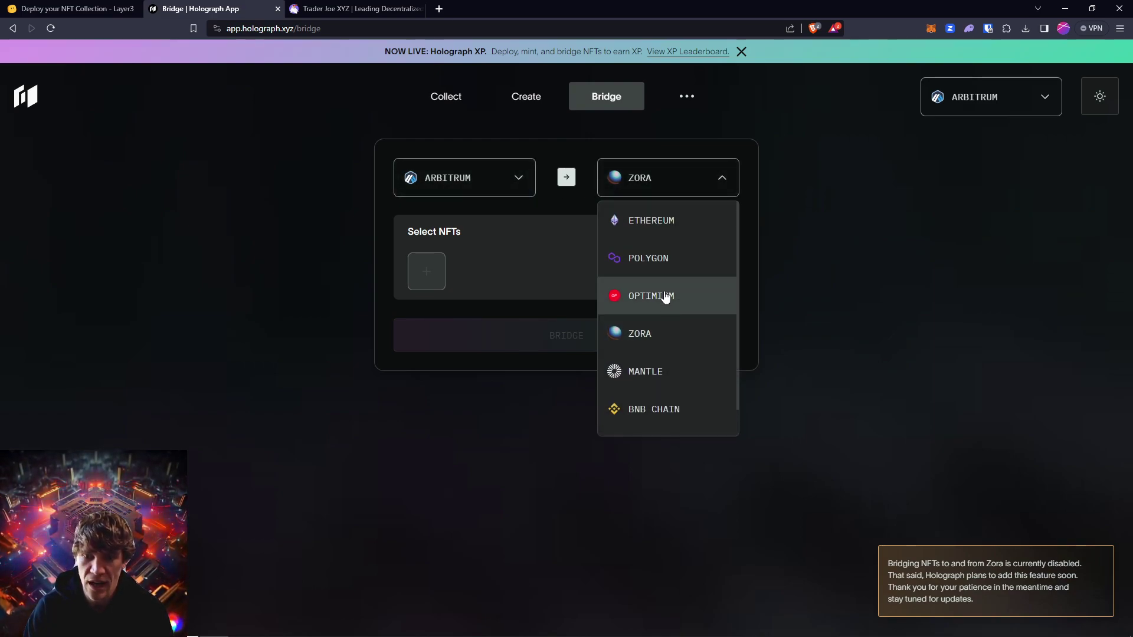
click(665, 297)
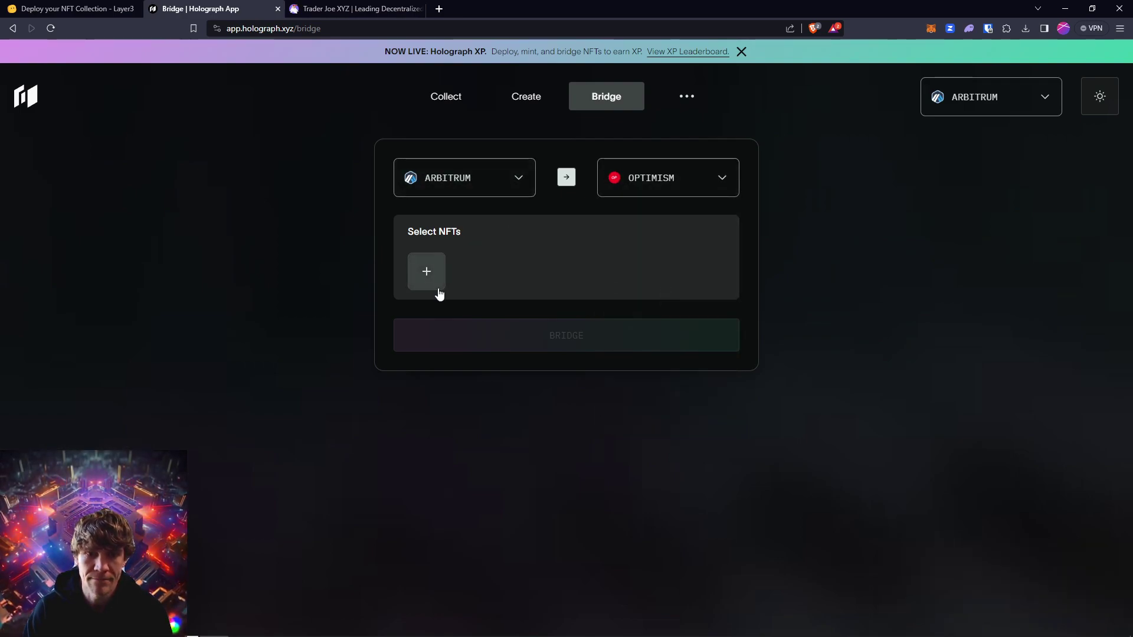
- Browse the Choose a collection list under Select NFTs and close it without choosing one
click(421, 280)
click(614, 336)
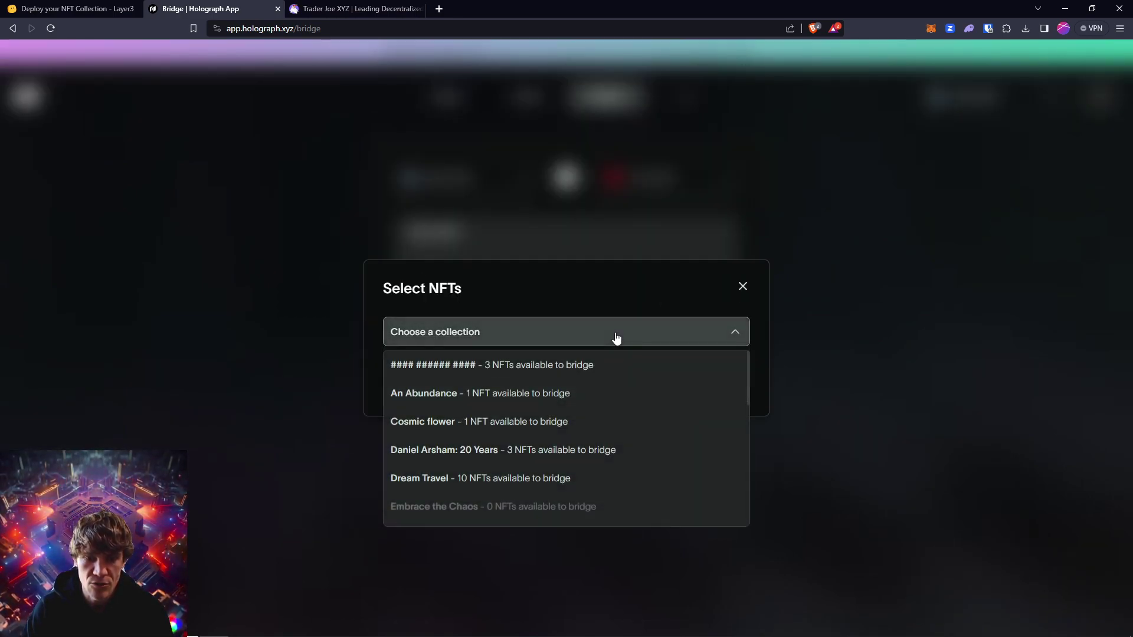
scroll(584, 427, down, 4)
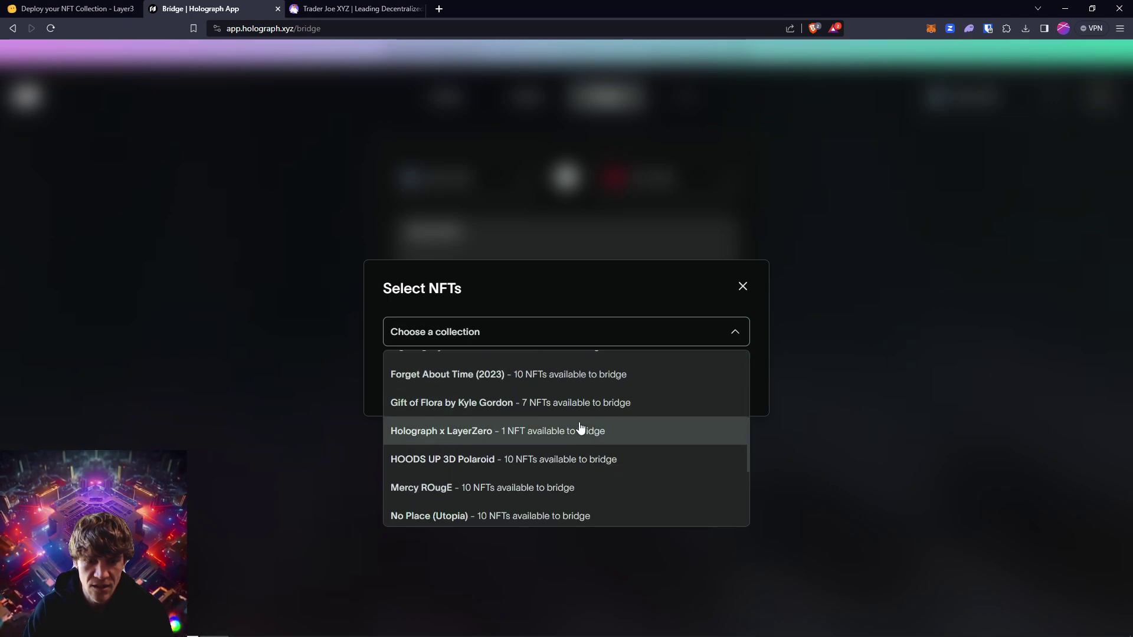
scroll(580, 426, down, 3)
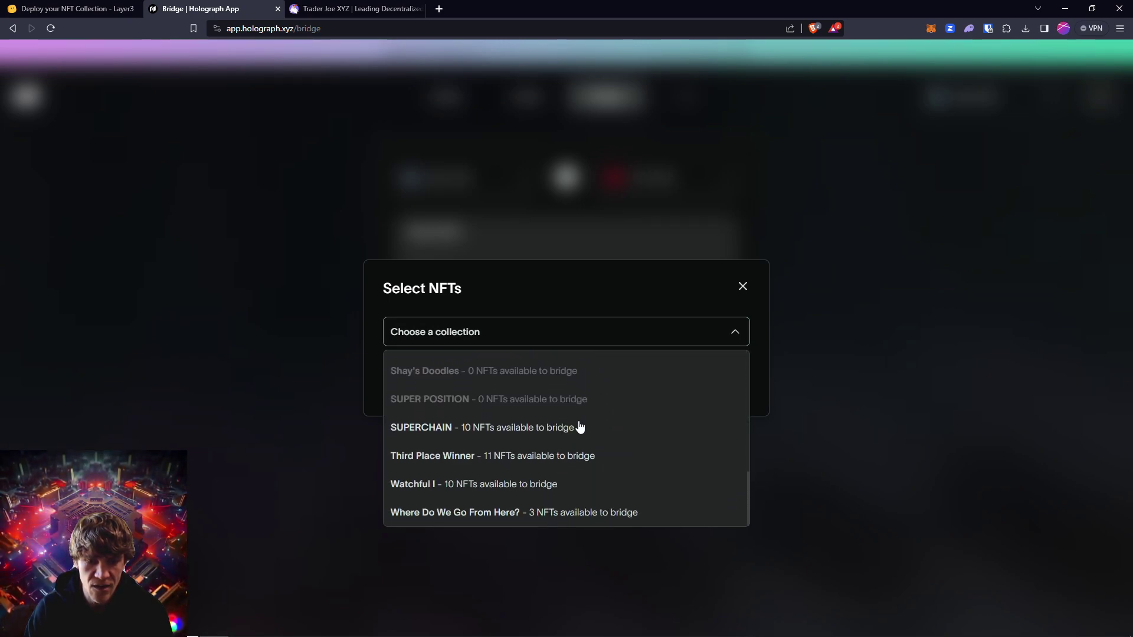
scroll(580, 426, up, 5)
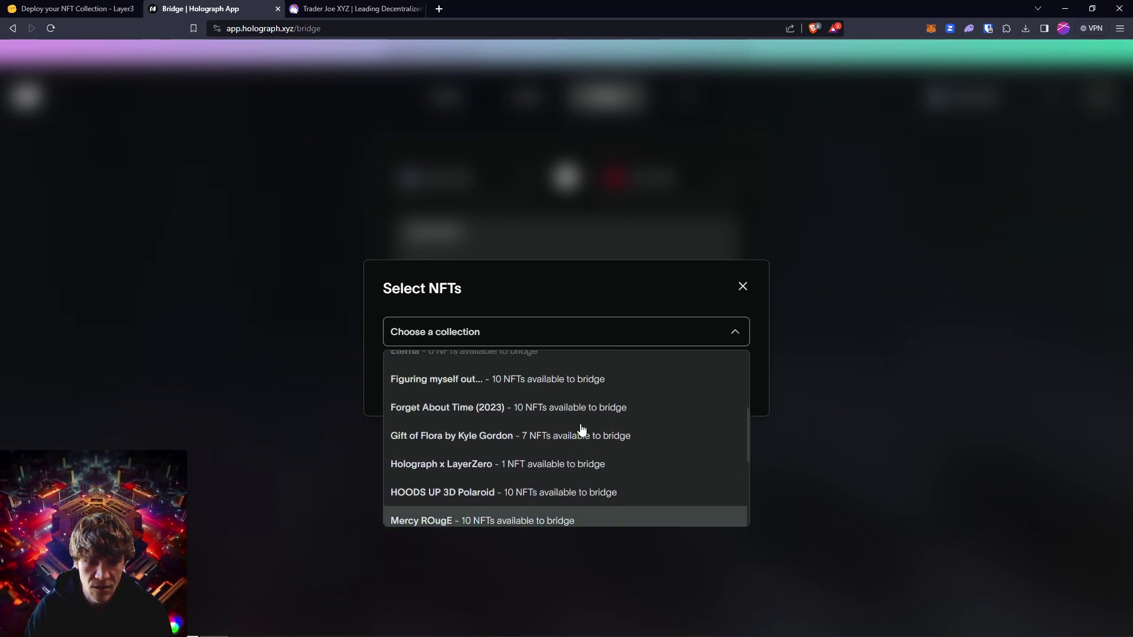
scroll(581, 430, up, 2)
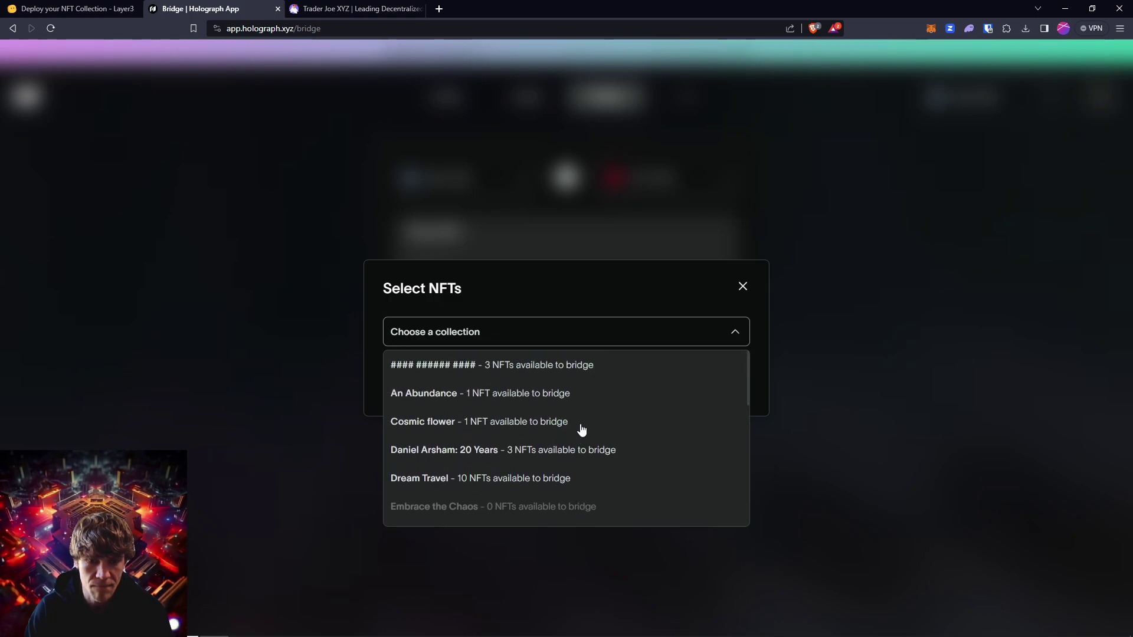
click(914, 306)
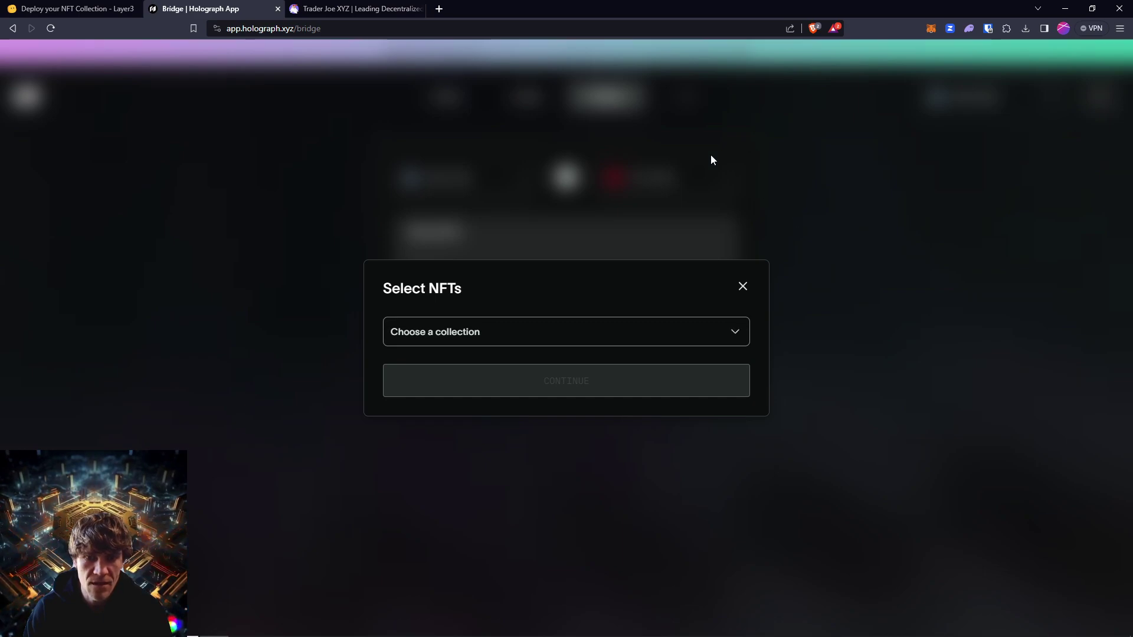
- Close the NFT selection and open the My Collections dashboard
click(743, 289)
mouse_move(463, 99)
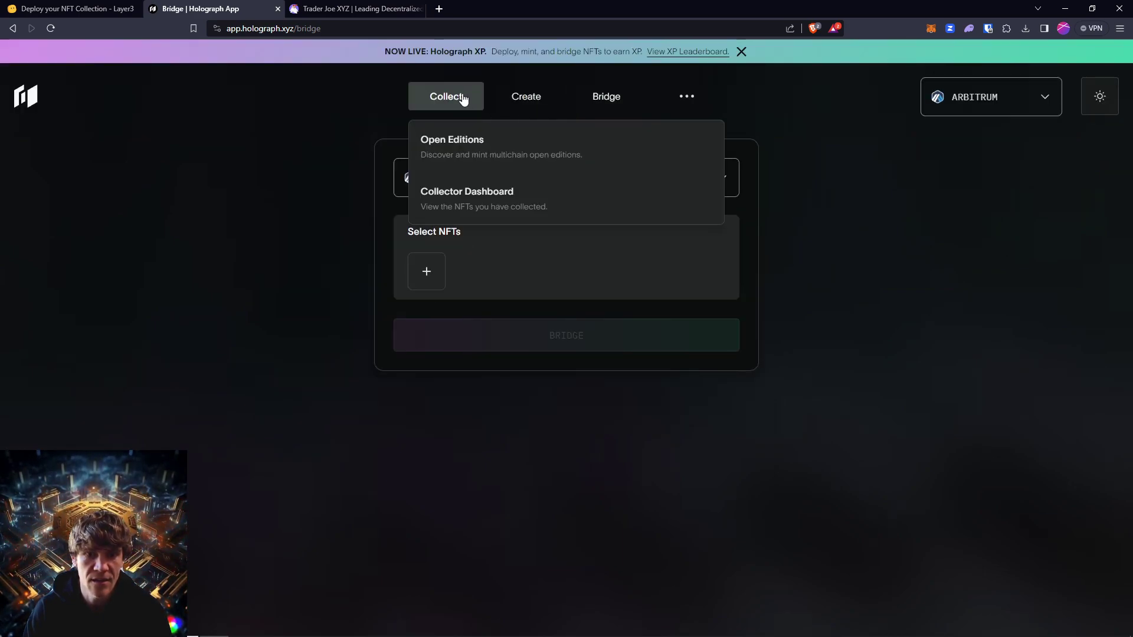
click(445, 204)
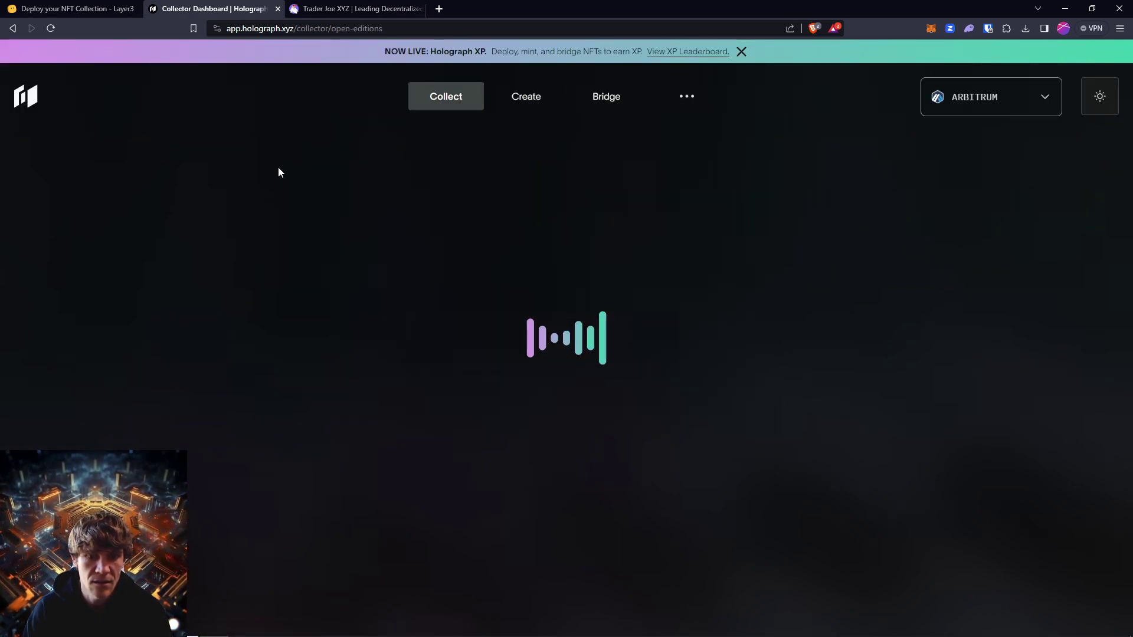
- Scroll through the owned collections, then return to the Layer3 quest's Bridge your NFT step
scroll(154, 268, down, 5)
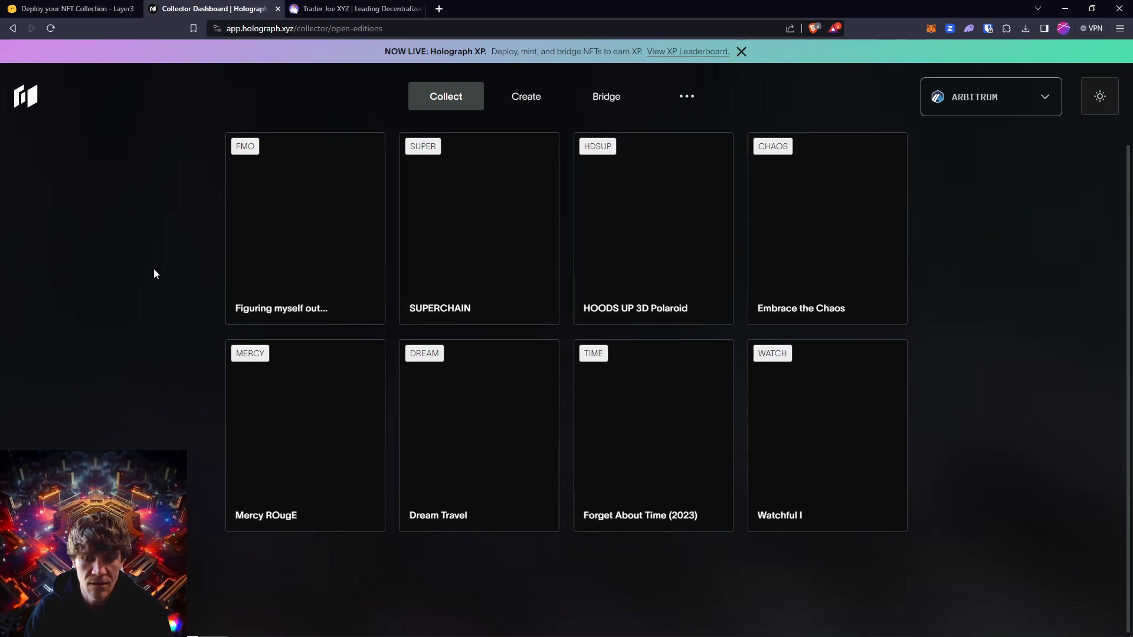
scroll(153, 274, down, 5)
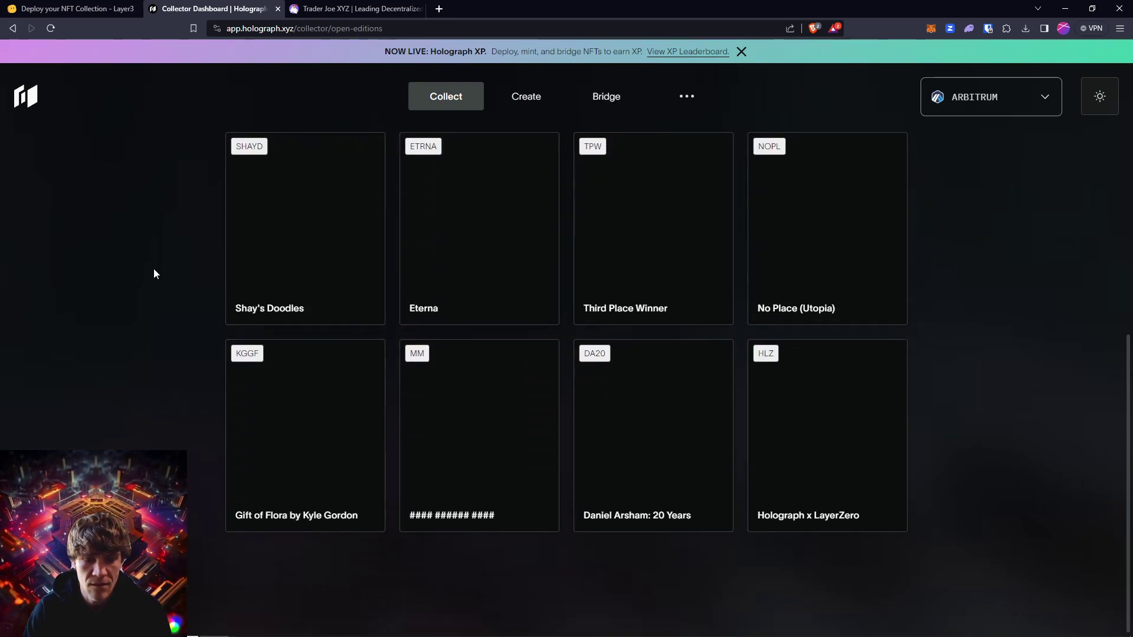
scroll(154, 273, down, 4)
scroll(154, 274, down, 3)
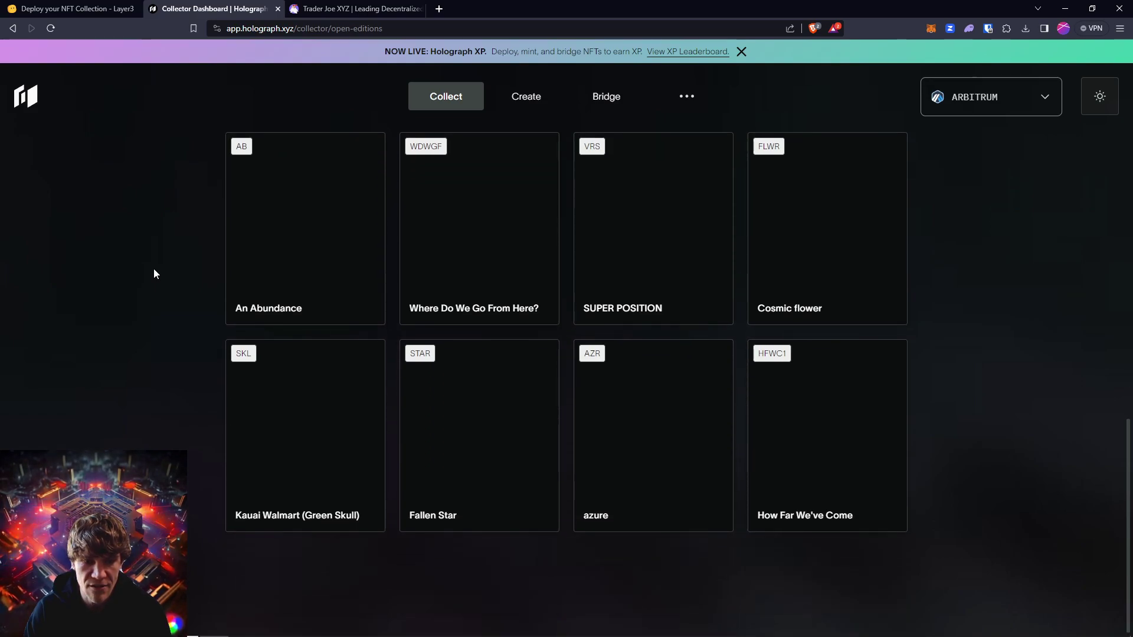
scroll(153, 269, down, 2)
scroll(153, 270, up, 7)
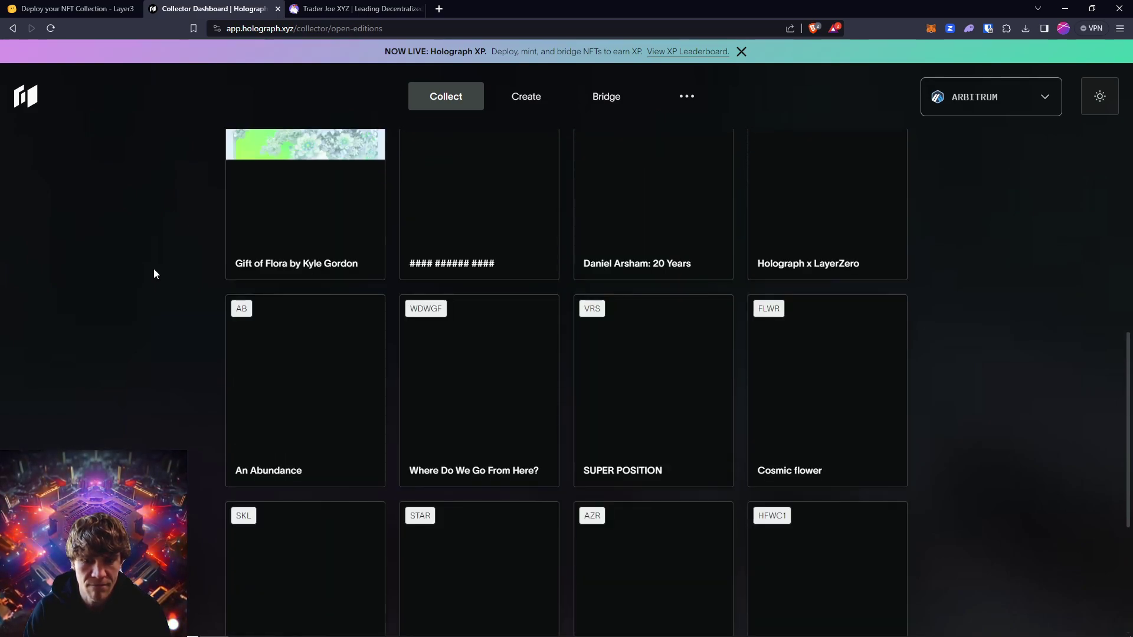
scroll(157, 232, up, 8)
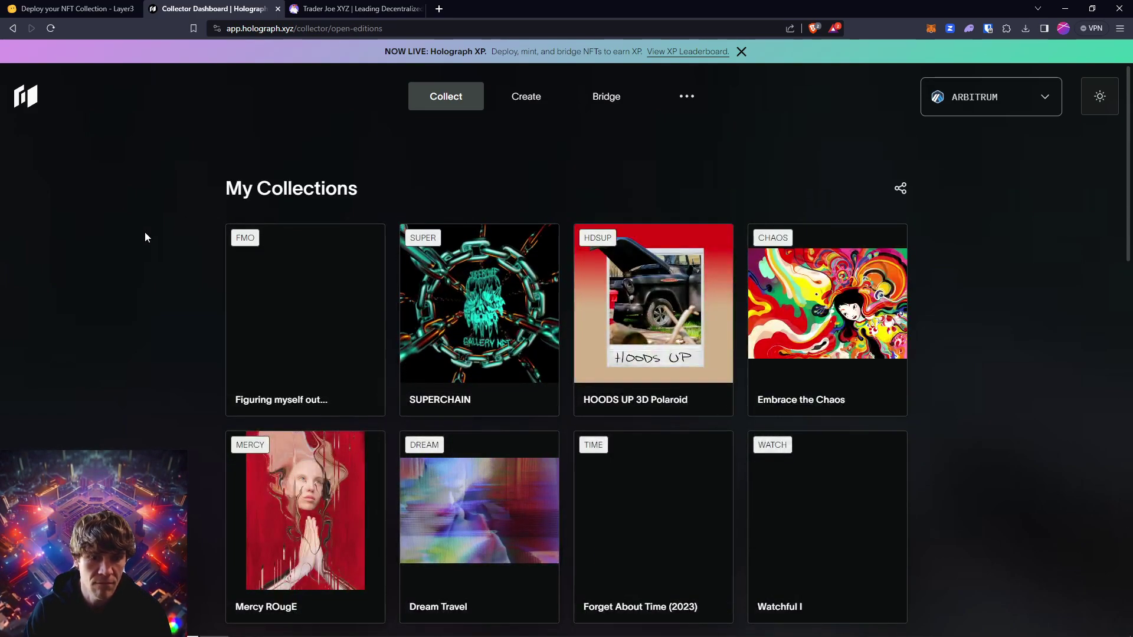
scroll(156, 215, down, 5)
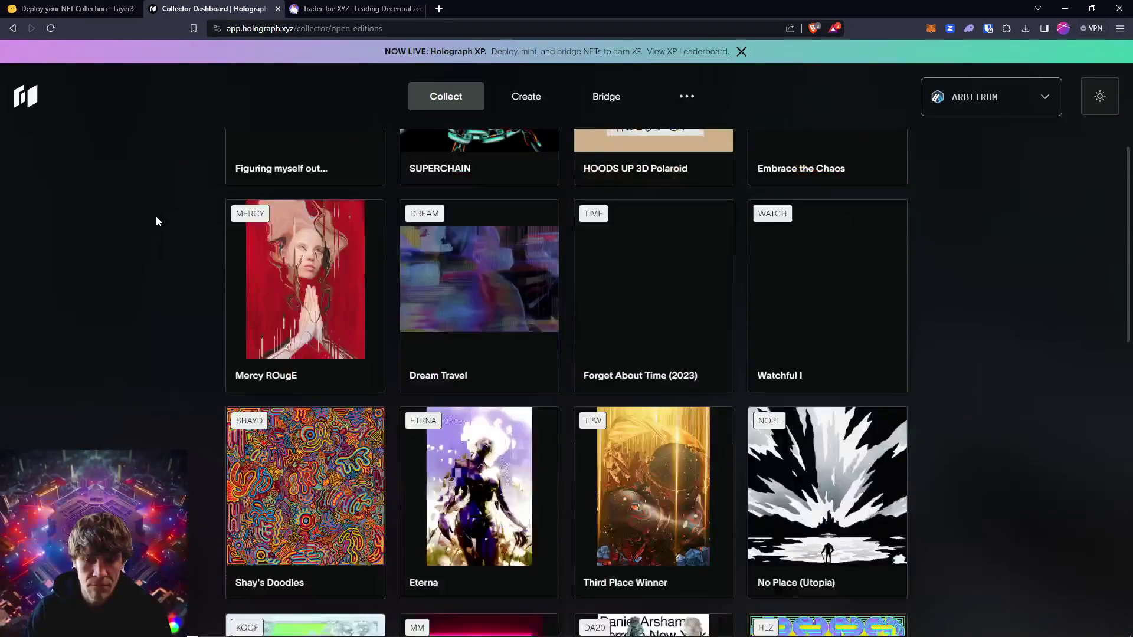
scroll(156, 215, up, 5)
click(131, 11)
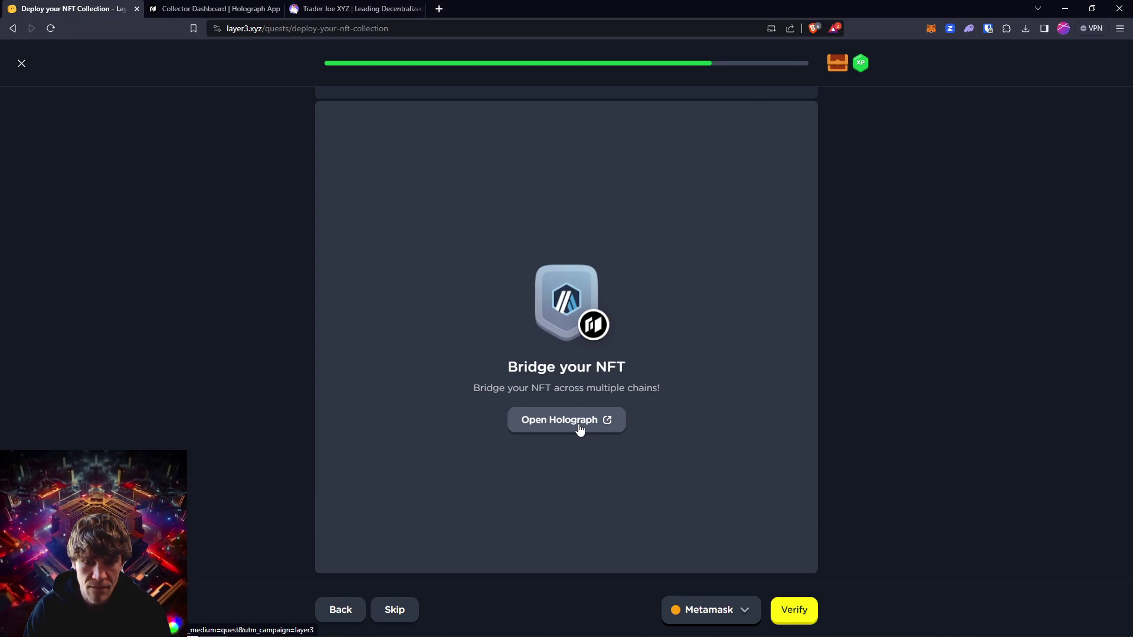
- Verify the Bridge your NFT step and dismiss the 'No matching transactions found' result
click(794, 610)
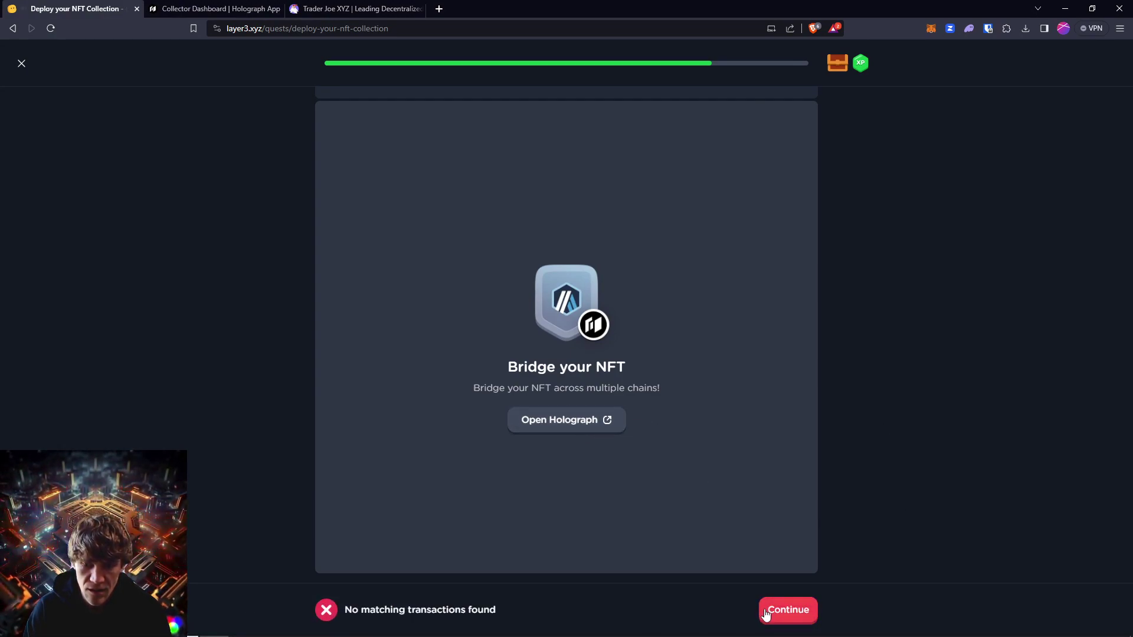
click(790, 609)
- Check the Layer3 quest, then go back to the Holograph collections dashboard
click(255, 10)
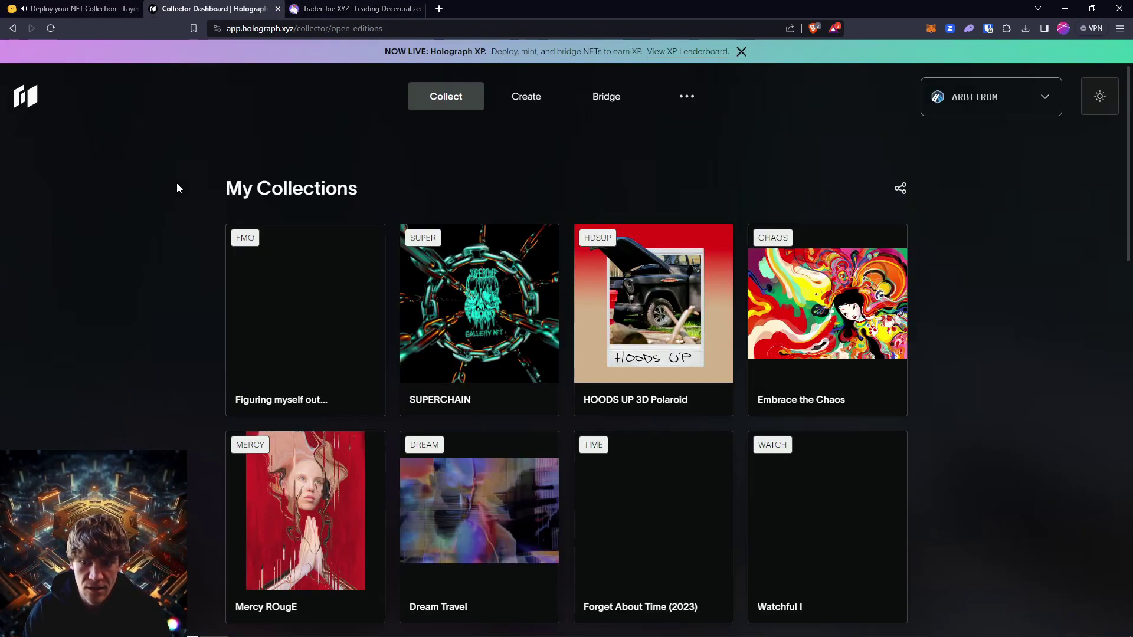
mouse_move(515, 105)
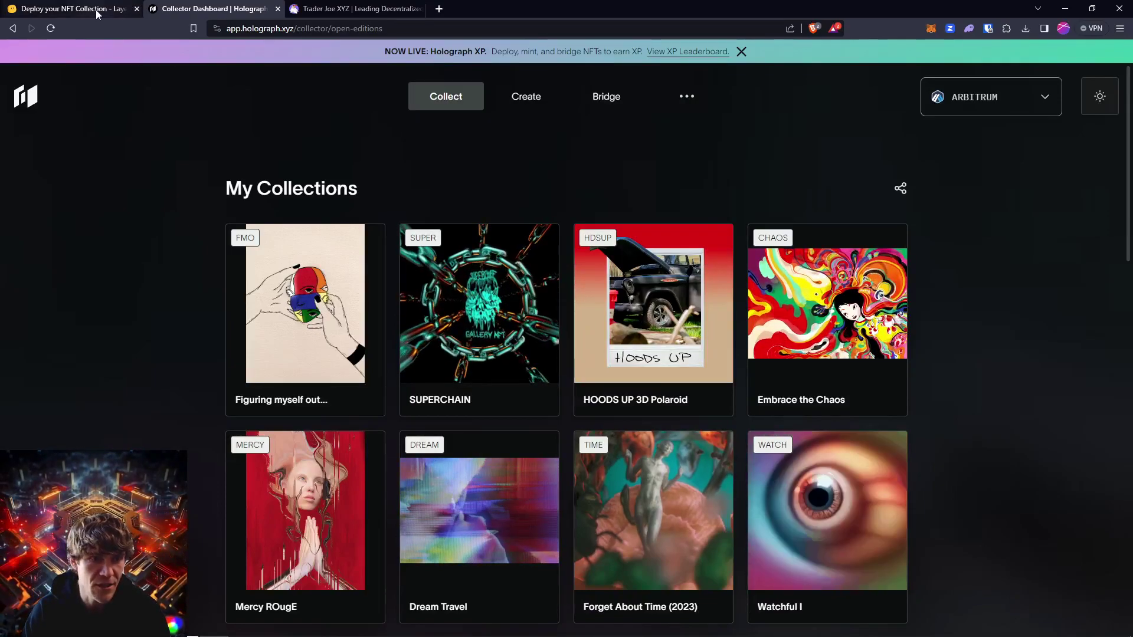
click(95, 9)
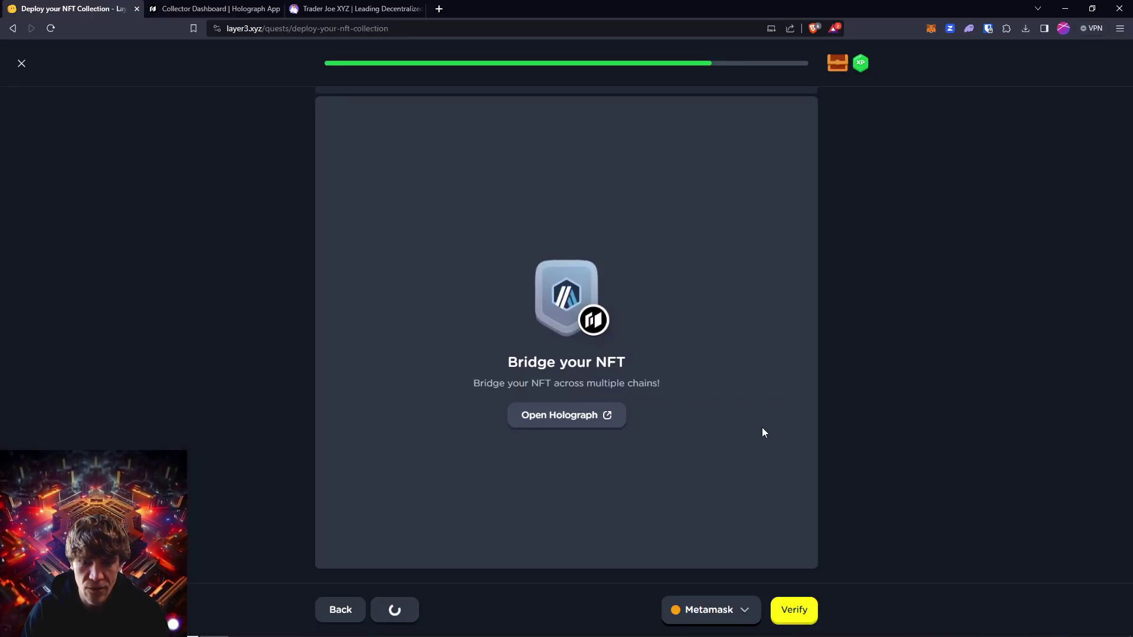
click(197, 10)
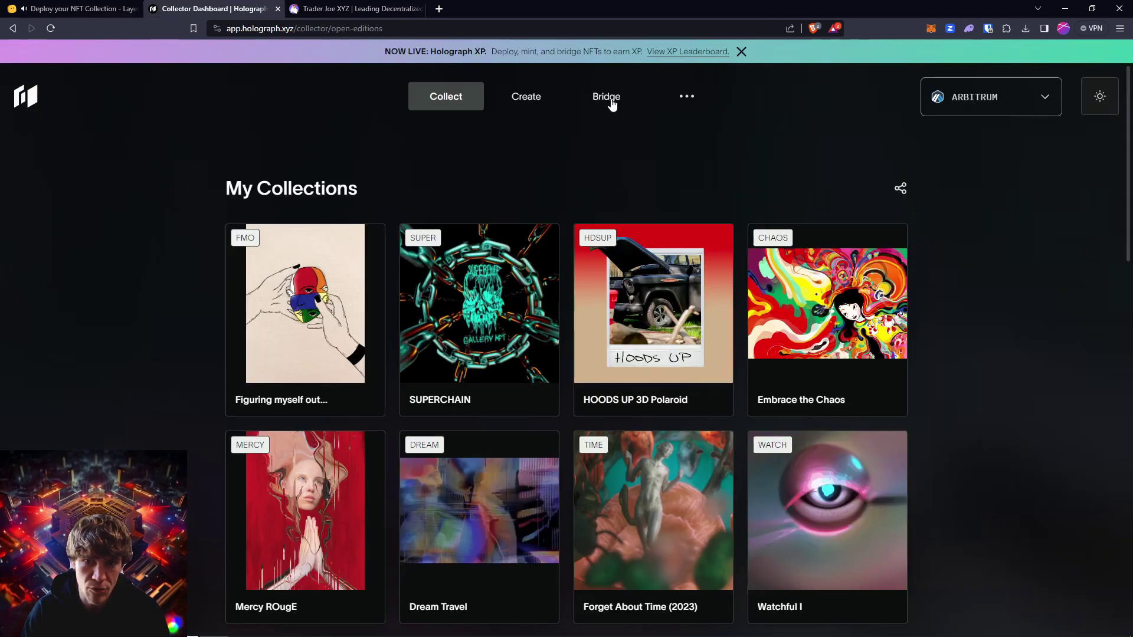
- Open the NFT bridge, review the bridgeable collections, and close the selection without choosing any
click(535, 168)
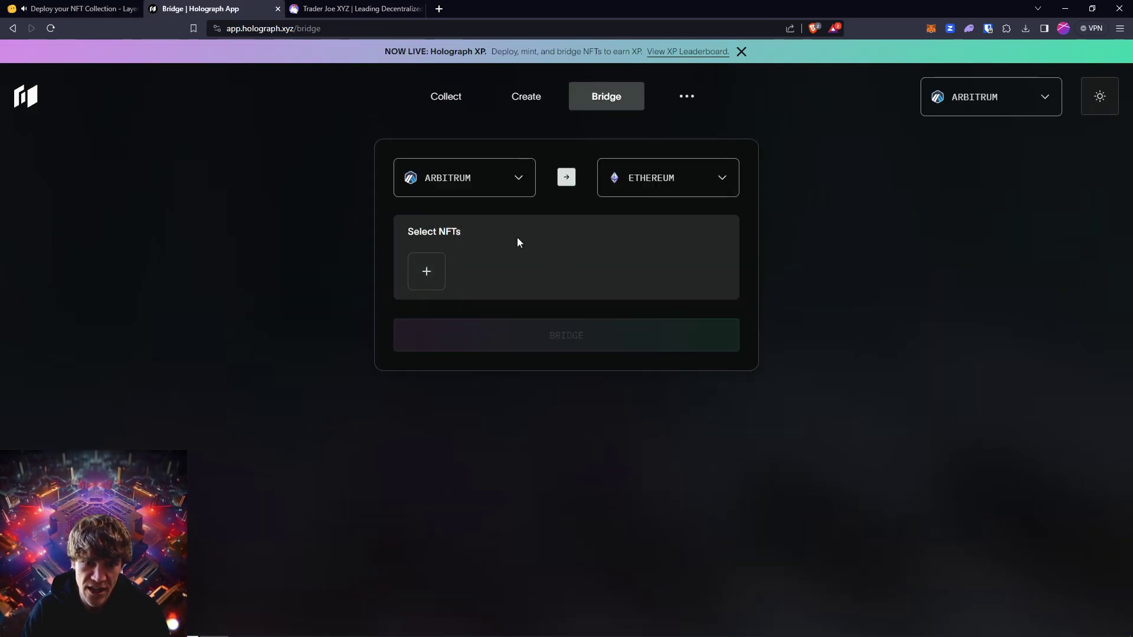
click(432, 281)
click(525, 334)
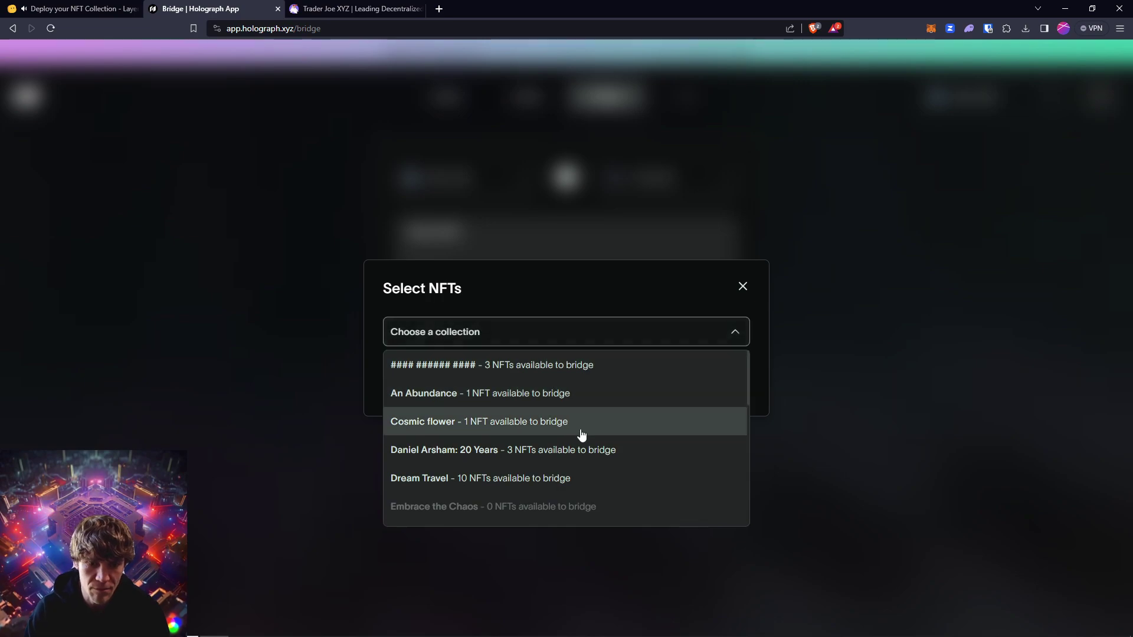
scroll(582, 435, down, 5)
scroll(581, 435, down, 6)
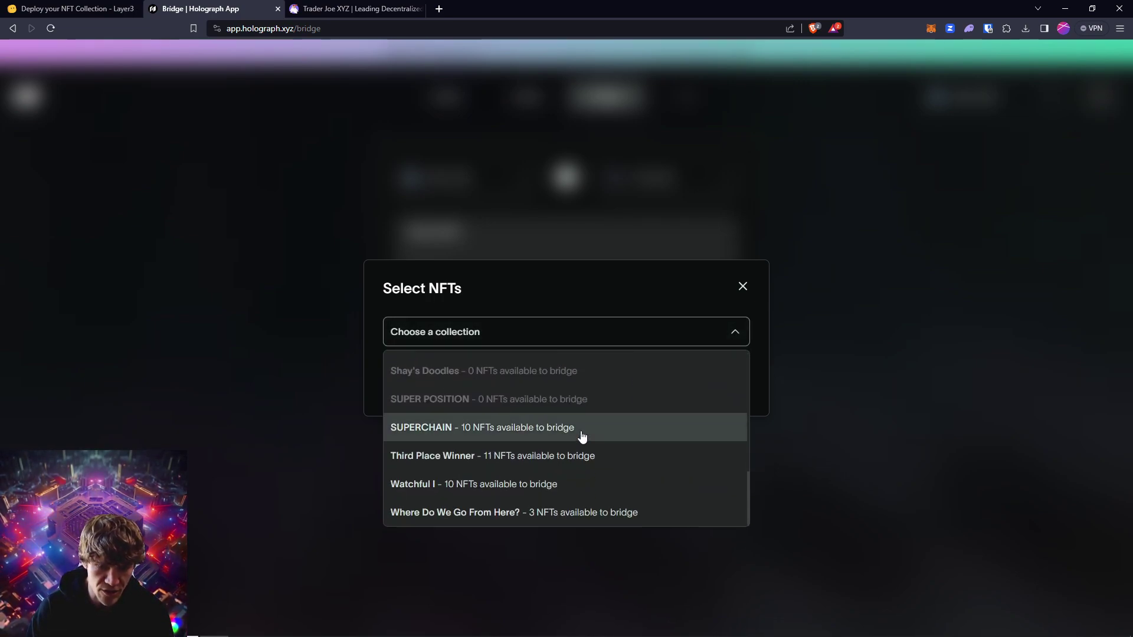
click(894, 399)
click(740, 289)
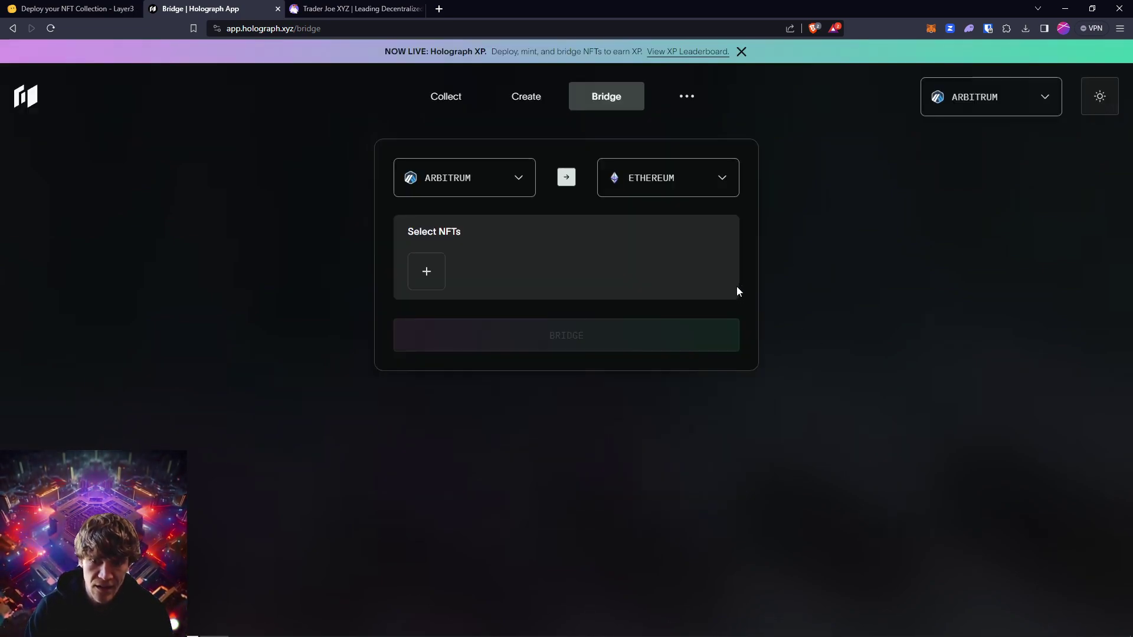
- Claim the Deploy your NFT Collection reward, return to the collection, and close the Holograph and Trader Joe tabs
click(52, 9)
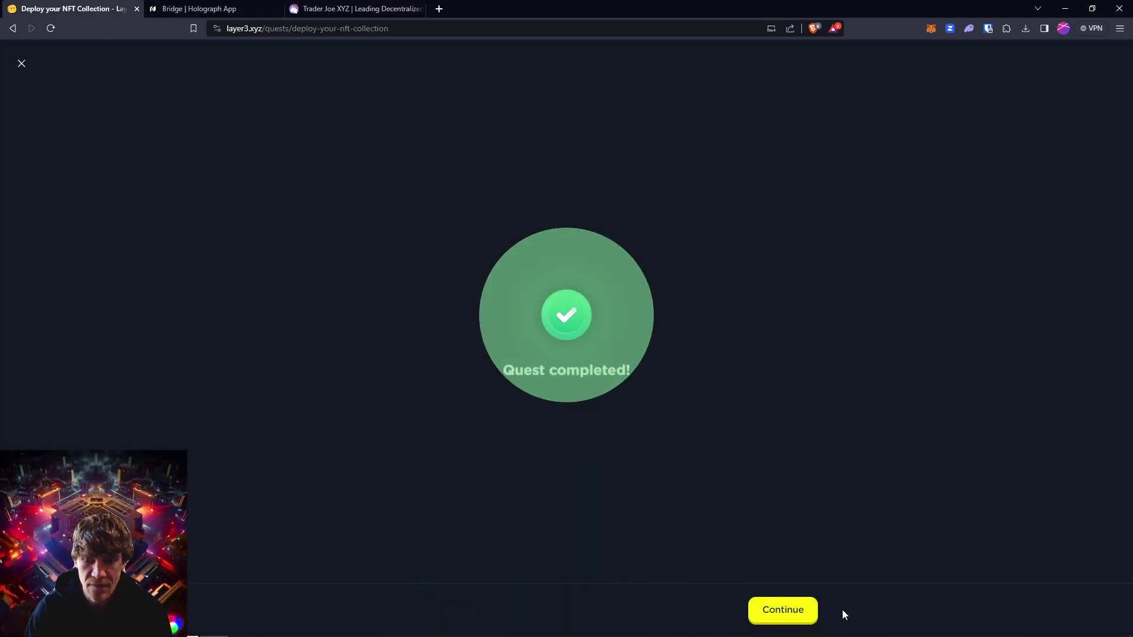
click(781, 615)
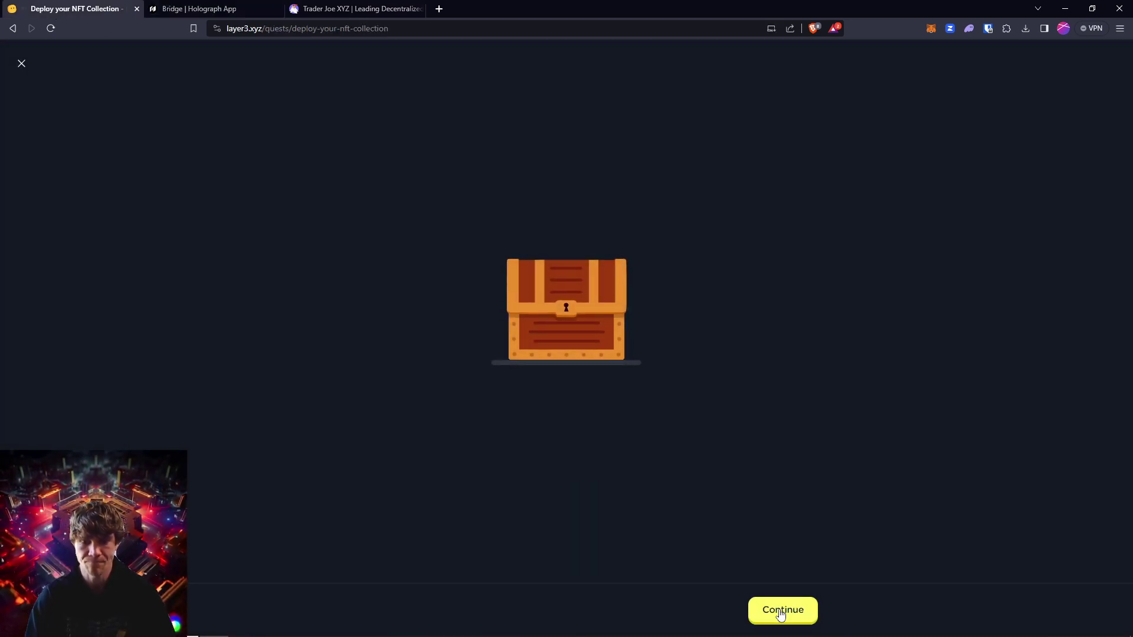
click(781, 615)
click(22, 64)
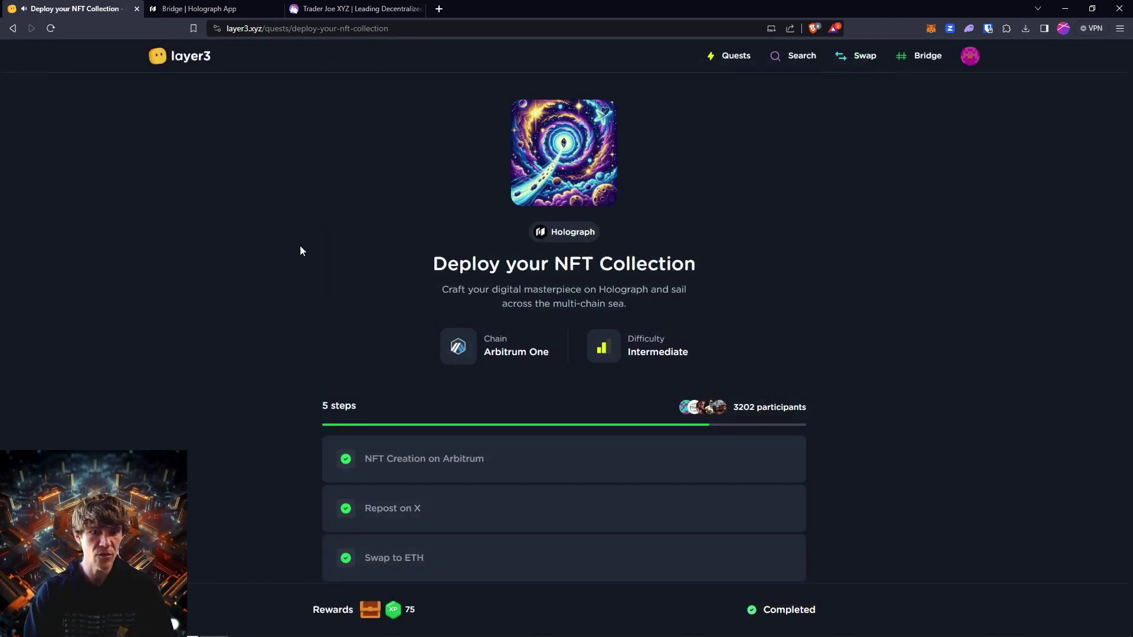
click(278, 9)
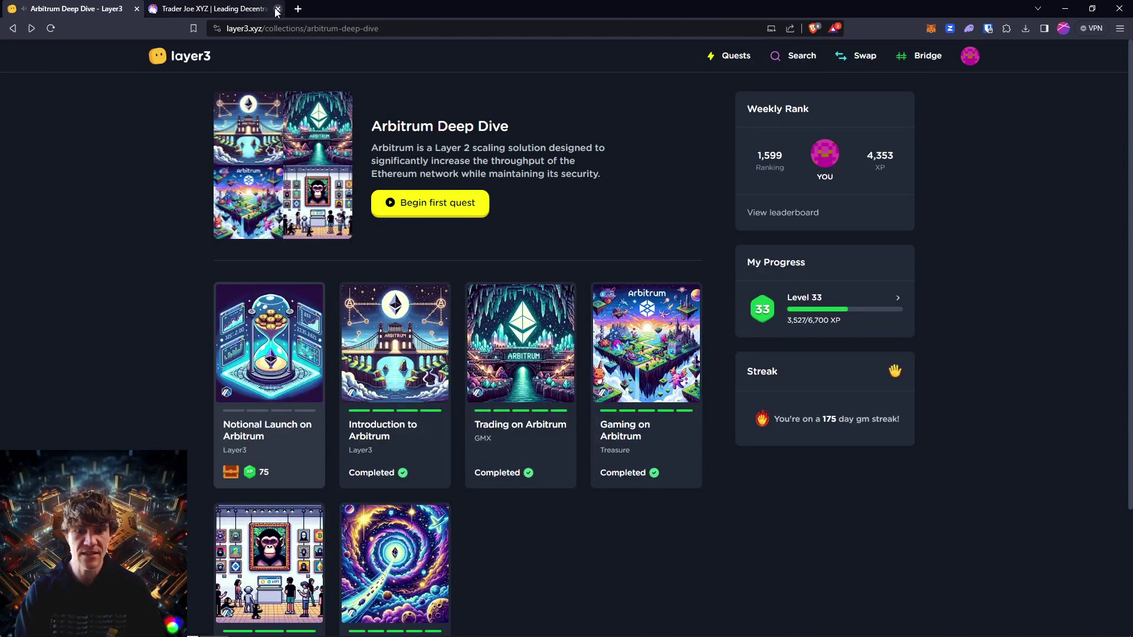
click(277, 9)
- Try the Notional Launch on Arbitrum quest, which returns 404, and go back to Arbitrum Deep Dive
click(258, 421)
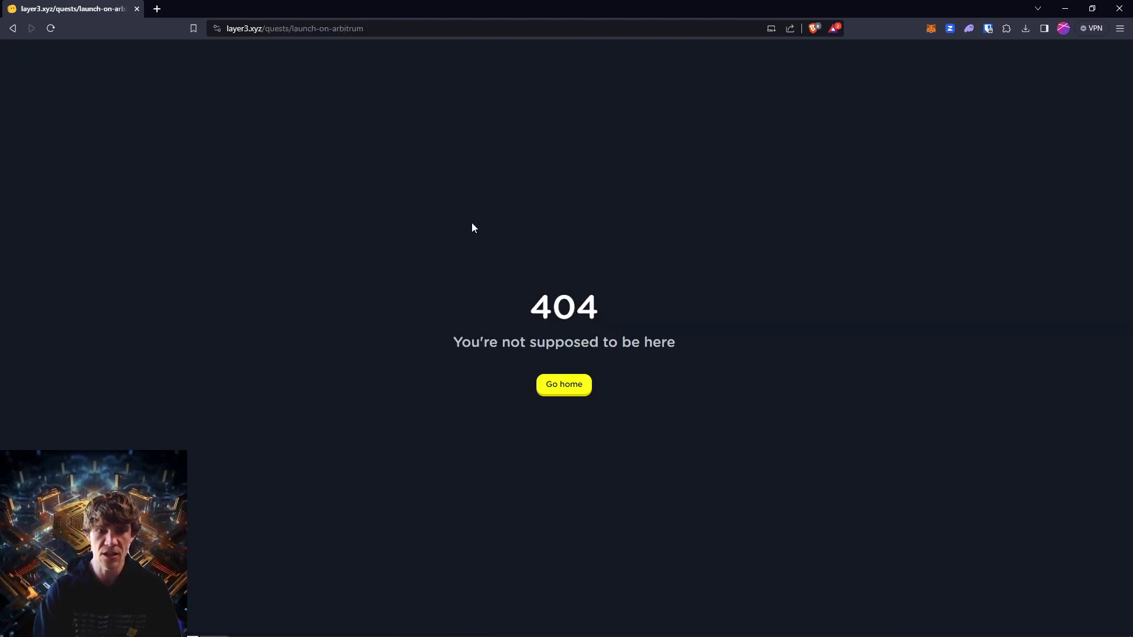
click(564, 386)
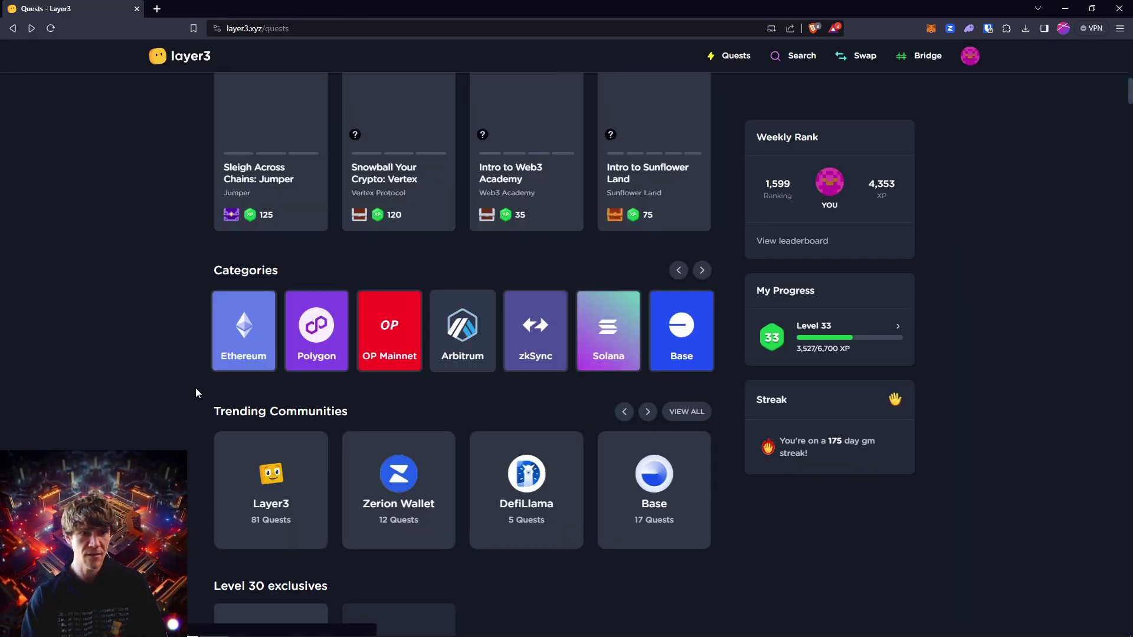
key(alt+Left)
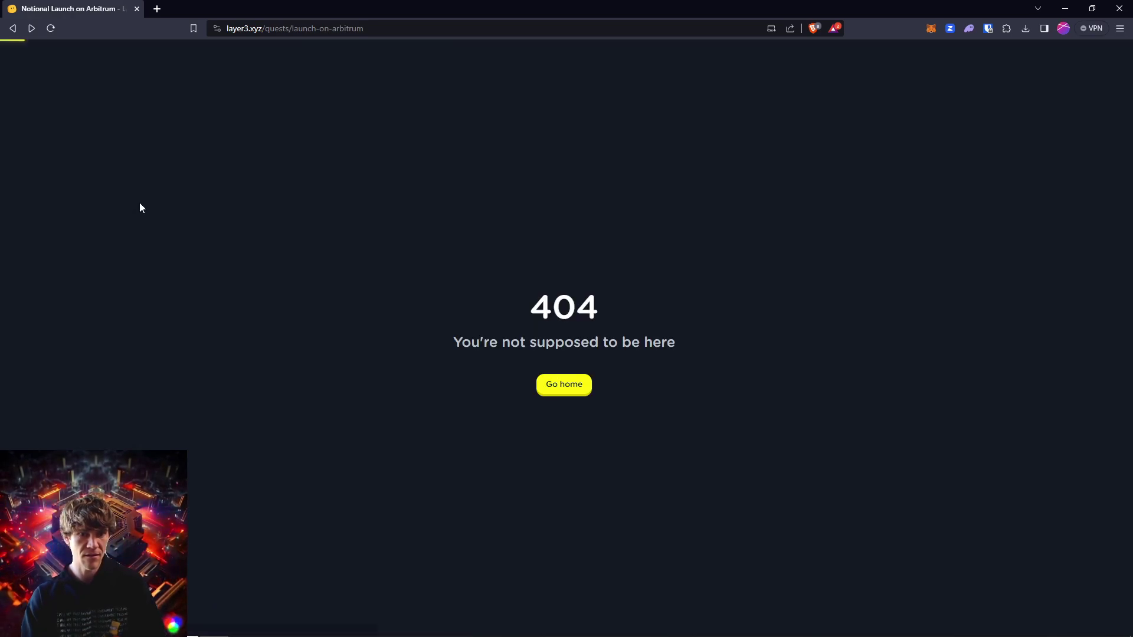
key(alt+Left)
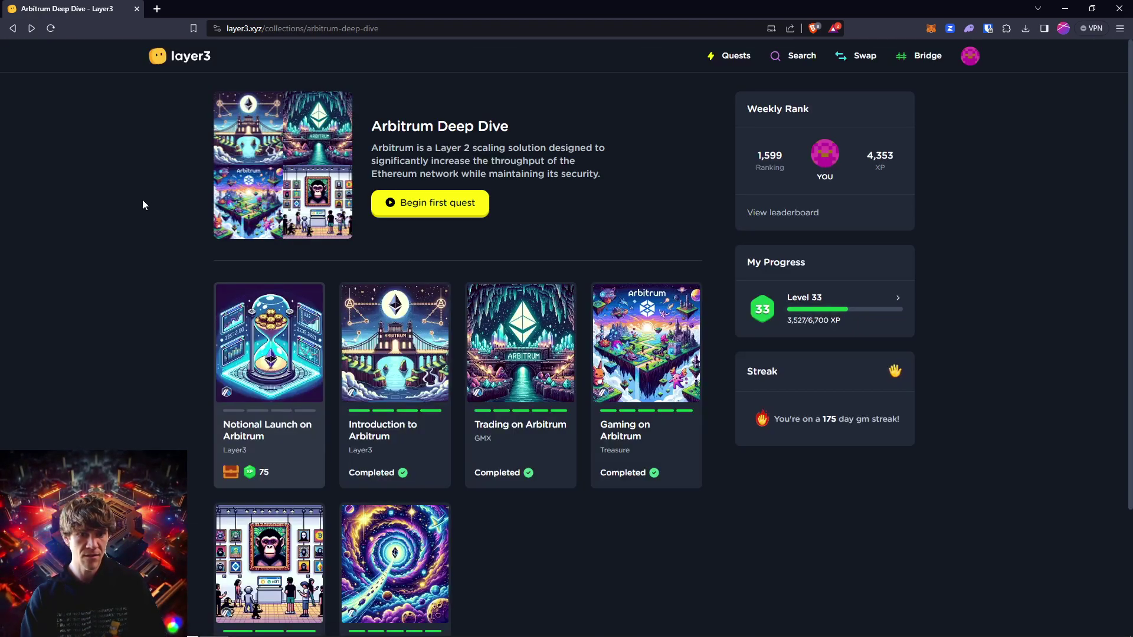
click(262, 458)
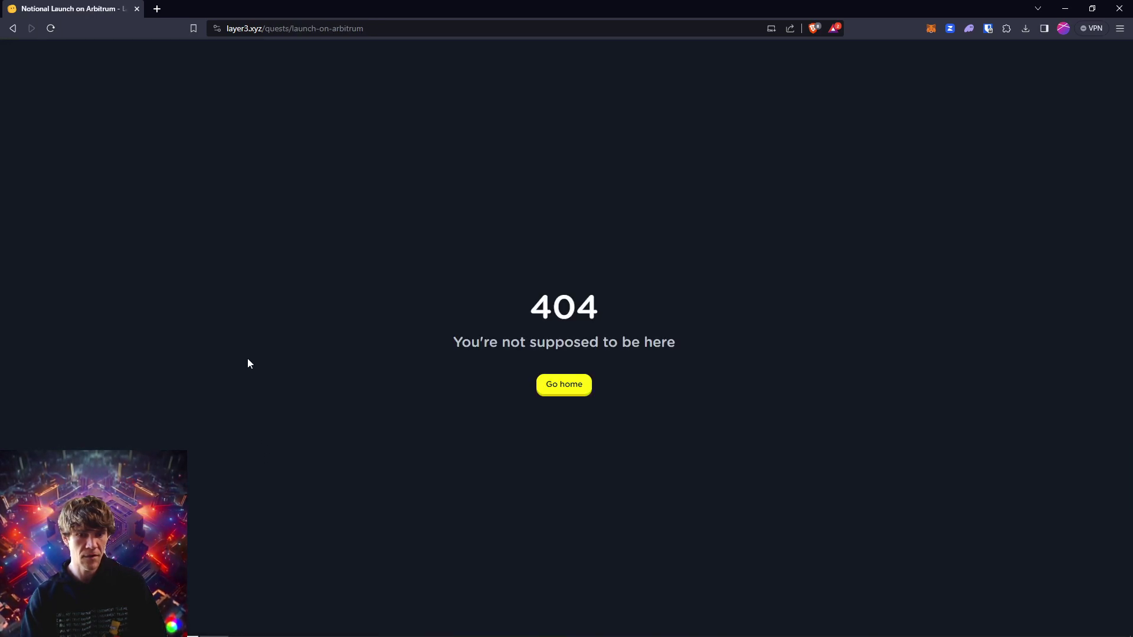
key(alt+Left)
scroll(154, 268, down, 3)
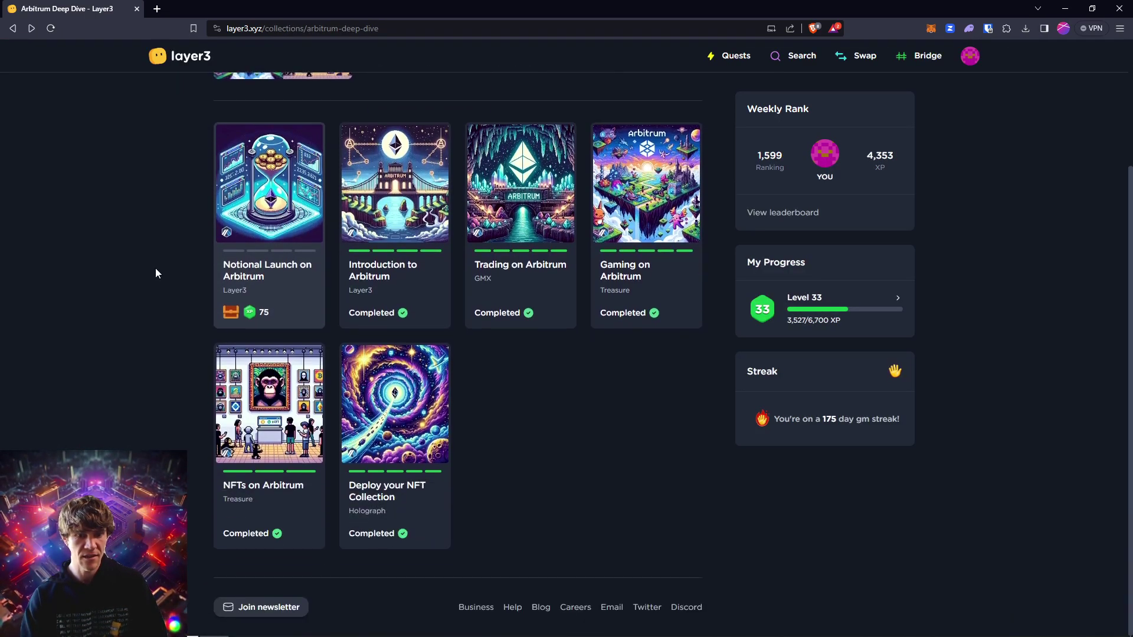
scroll(155, 270, up, 2)
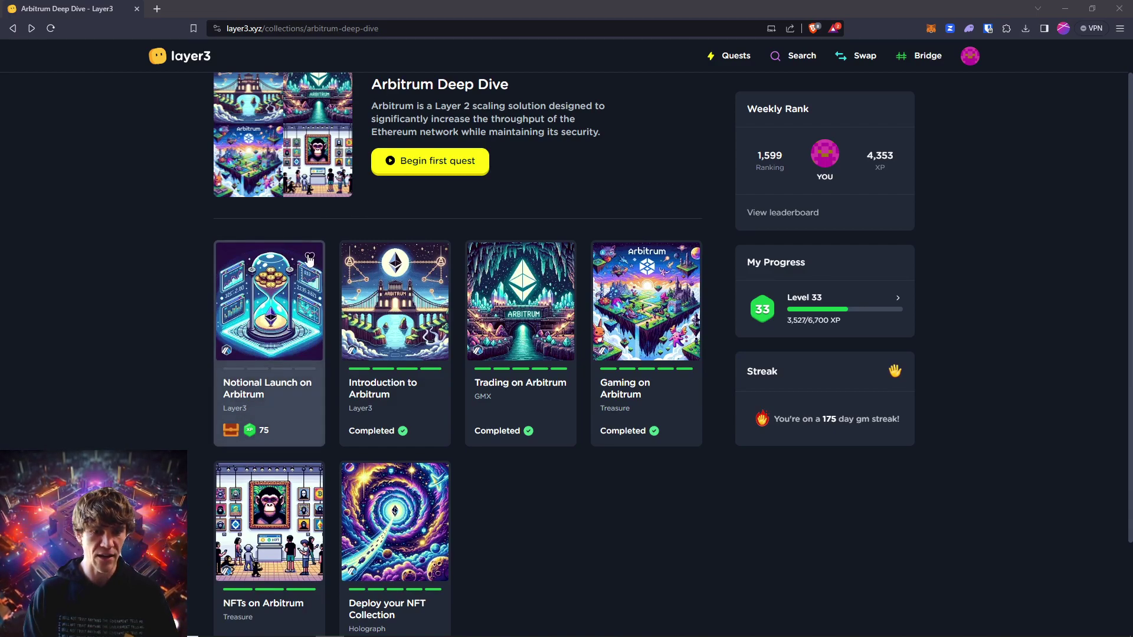
mouse_move(298, 633)
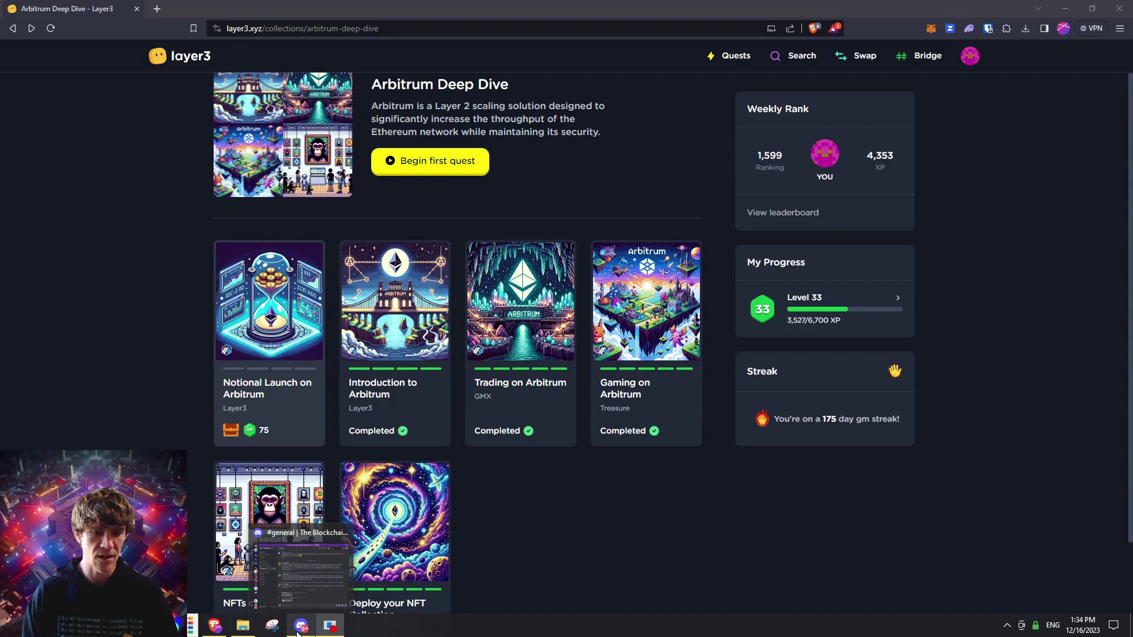